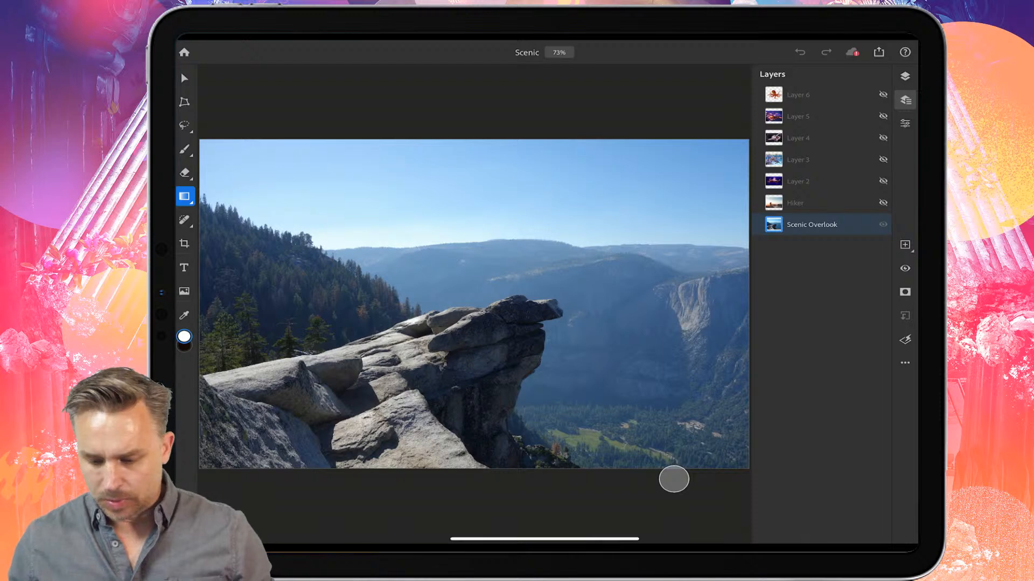
# Step: Add a Curves adjustment layer above the Scenic Overlook layer
pyautogui.scroll(5, 333, 296)
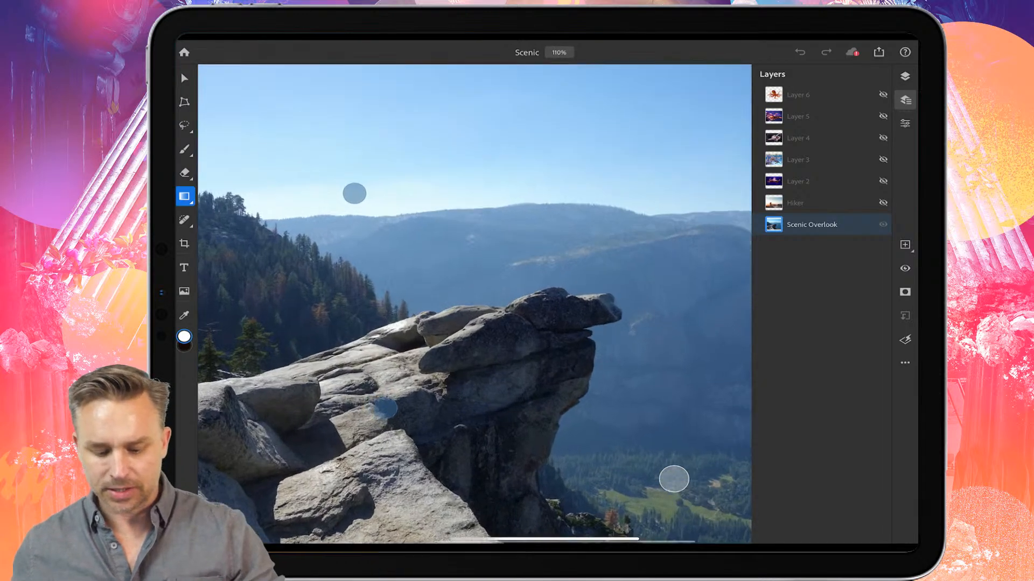
pyautogui.scroll(-2, 334, 298)
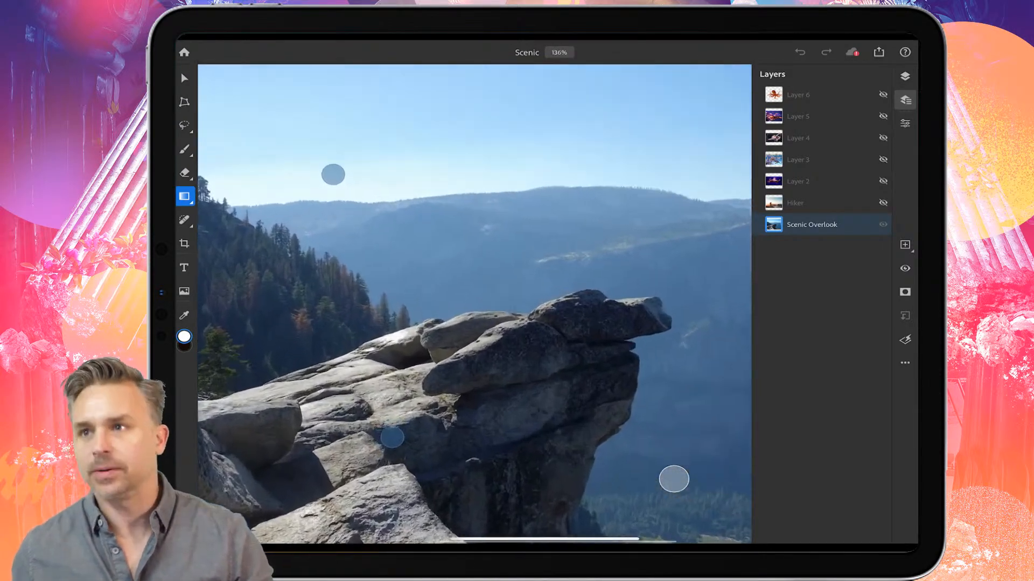
pyautogui.scroll(1, 380, 289)
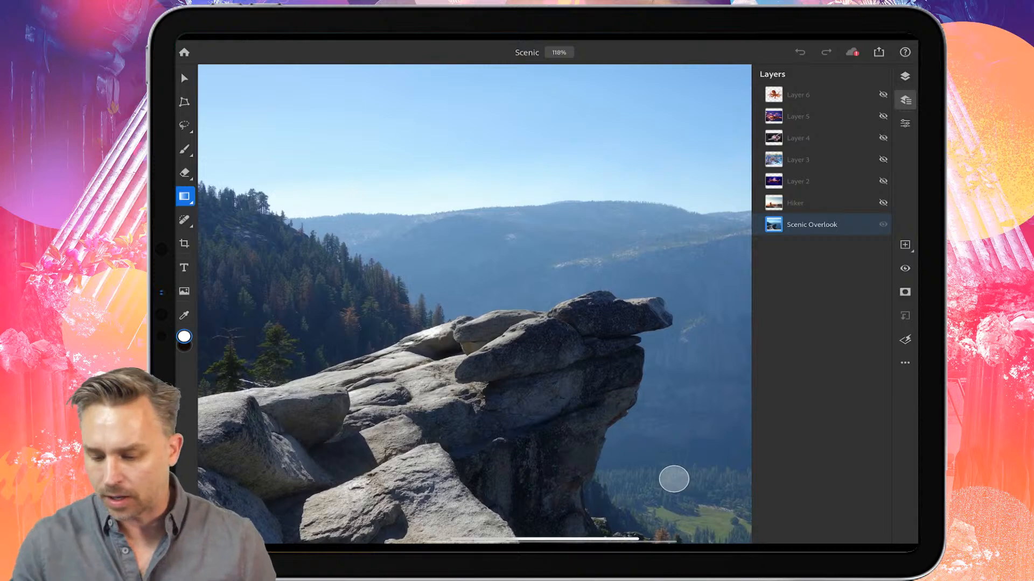
pyautogui.click(905, 100)
pyautogui.click(905, 124)
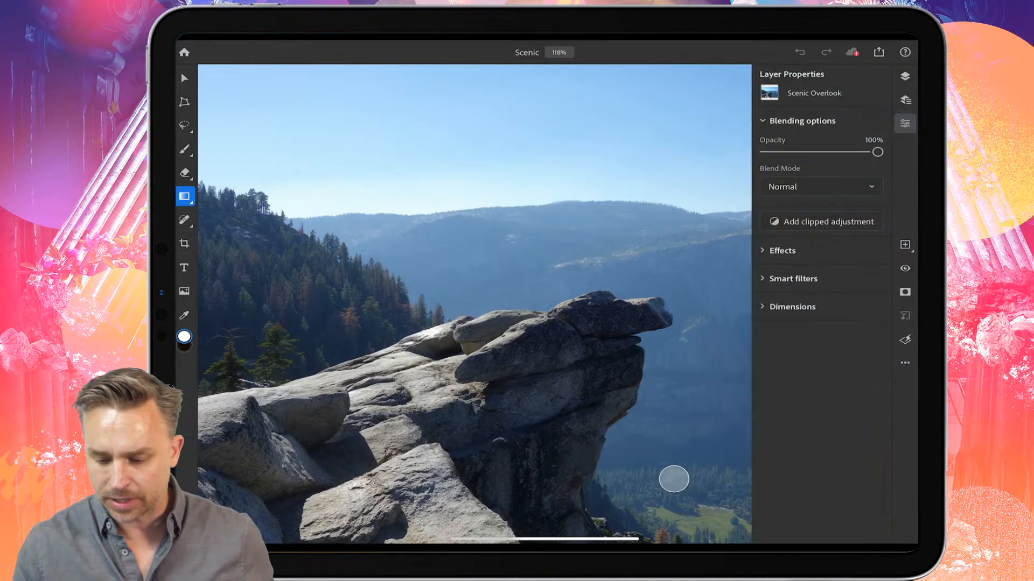
pyautogui.click(905, 124)
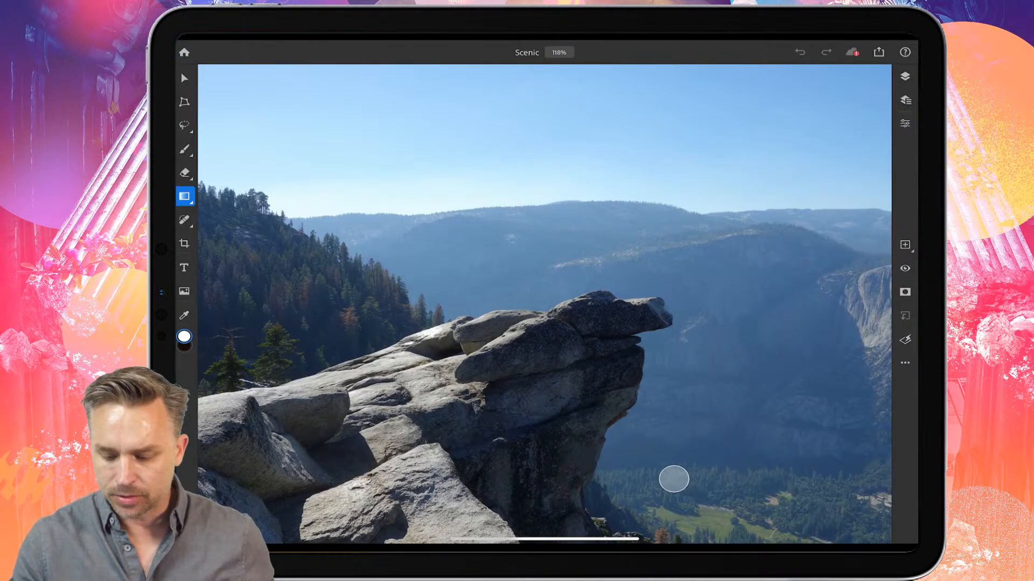
pyautogui.click(905, 245)
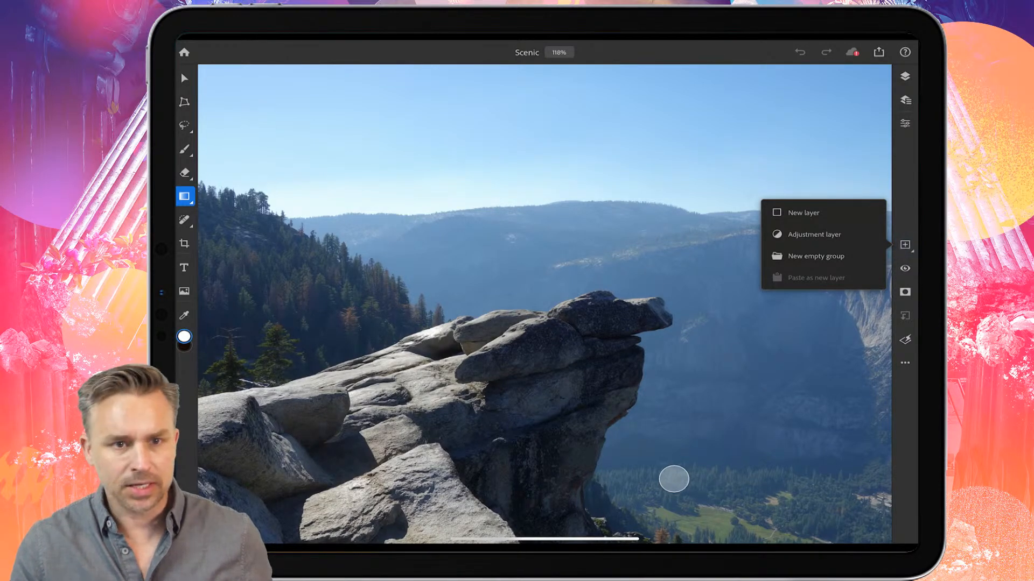
pyautogui.click(831, 235)
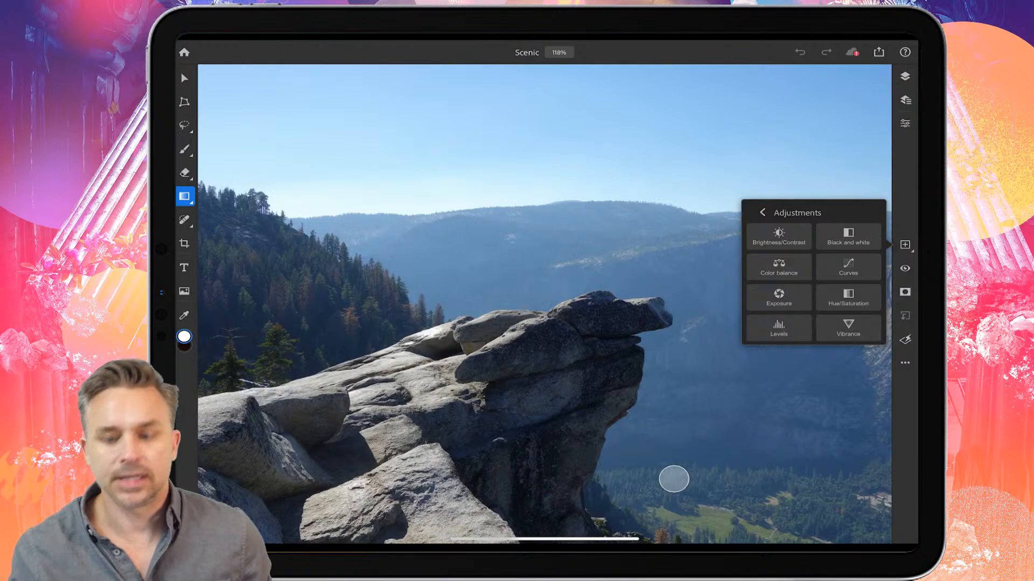
pyautogui.click(848, 268)
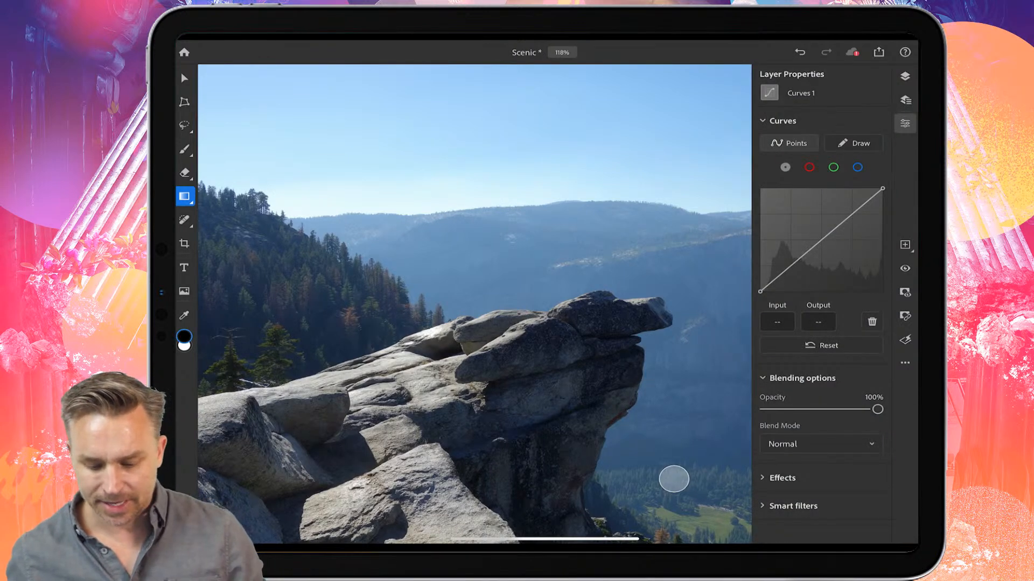
# Step: Darken the image with composite curve points at input 188/output 145 and input 80/output 50
pyautogui.scroll(-3, 404, 272)
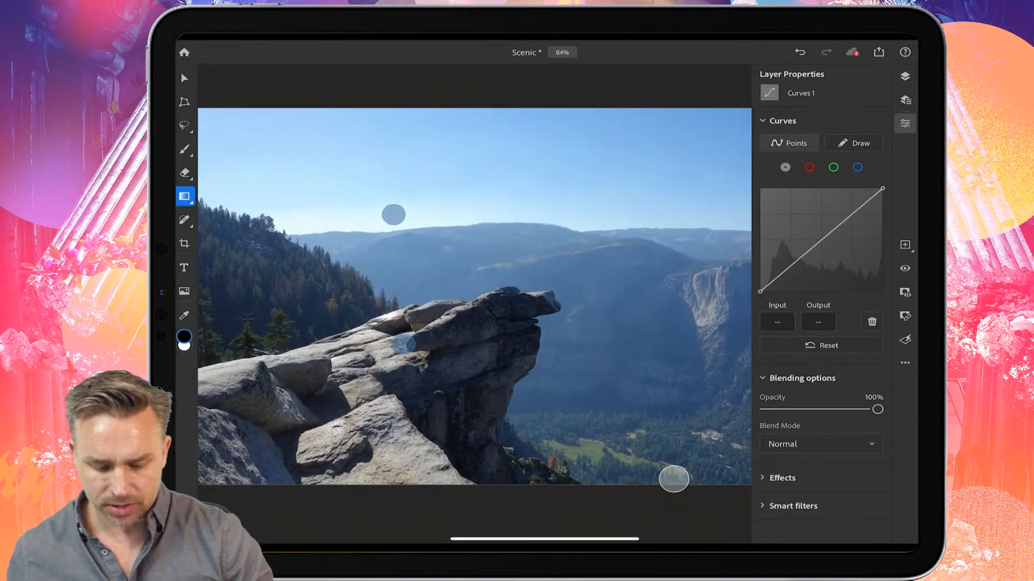
pyautogui.moveTo(845, 219); pyautogui.dragTo(849, 233)
pyautogui.scroll(2, 537, 343)
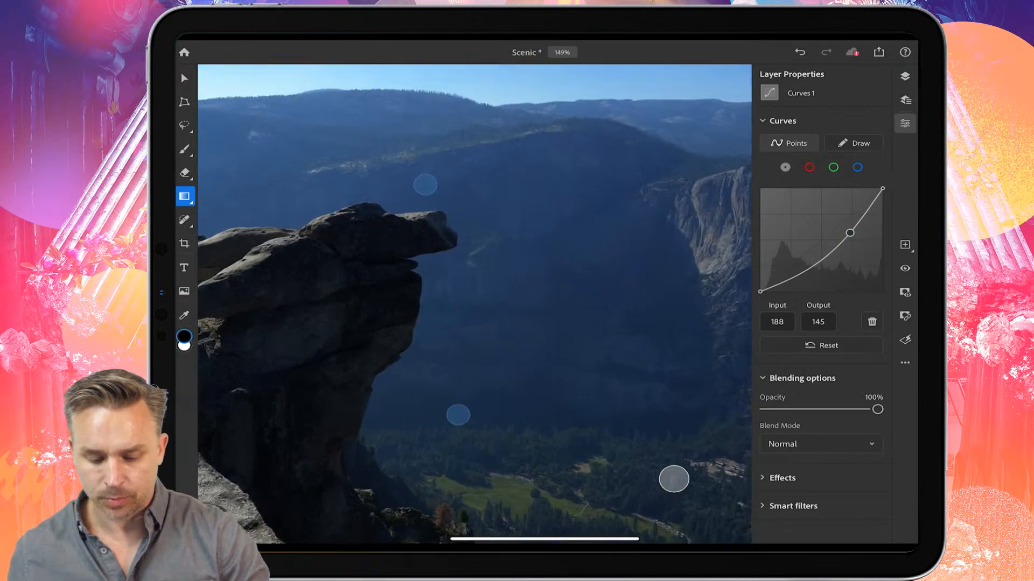
pyautogui.scroll(-2, 503, 286)
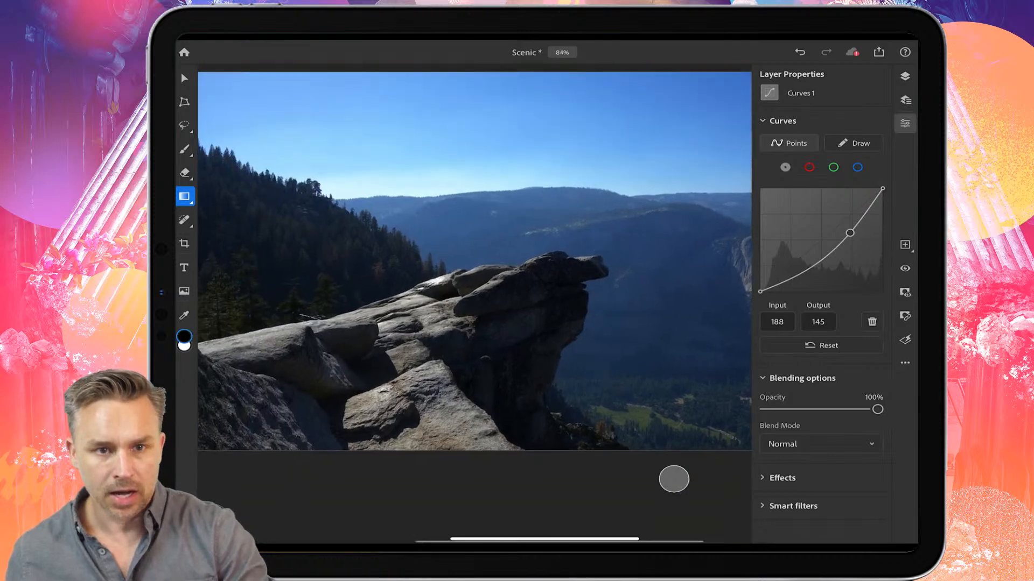
pyautogui.scroll(5, 297, 302)
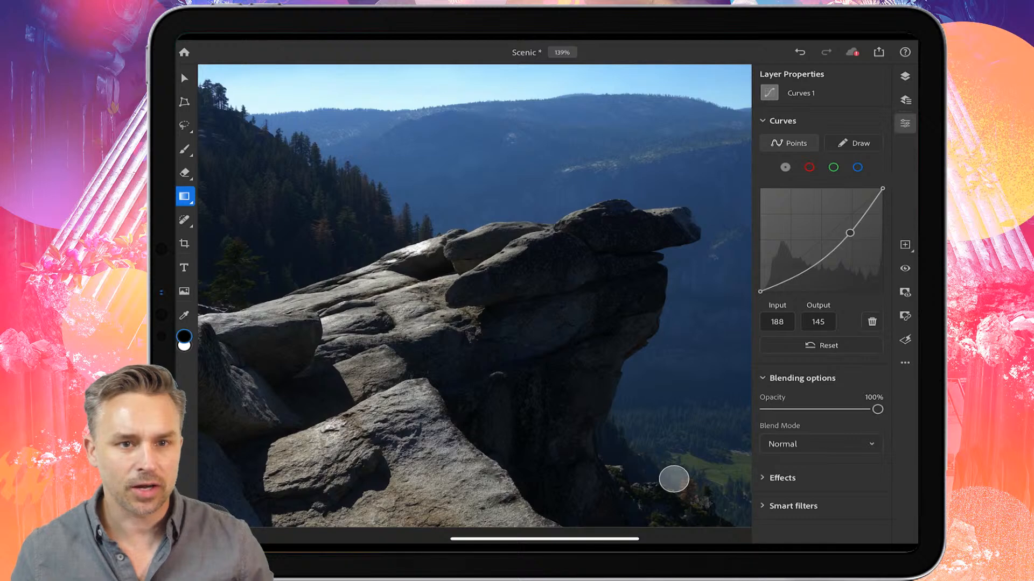
pyautogui.scroll(-3, 673, 479)
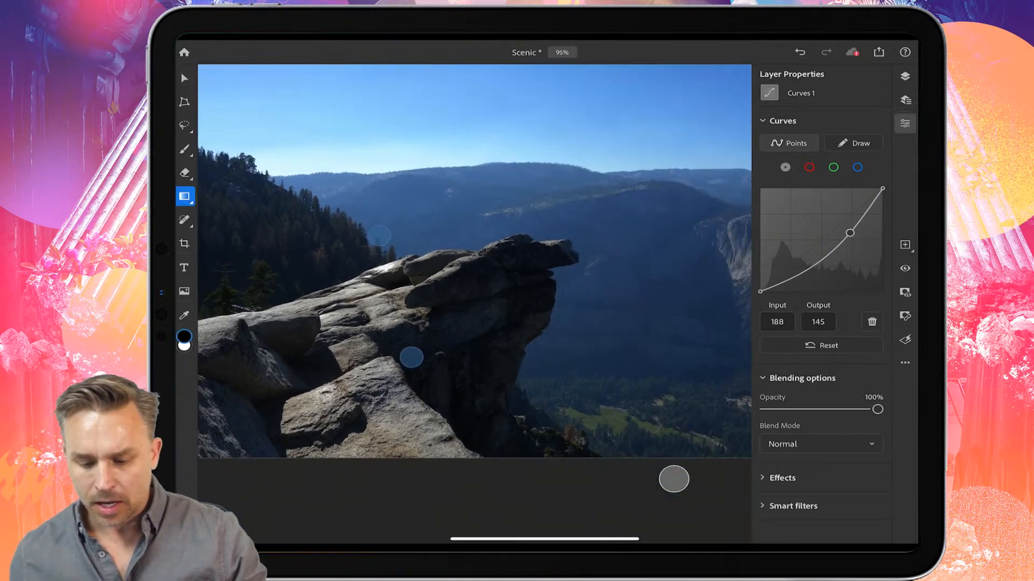
pyautogui.moveTo(799, 276); pyautogui.dragTo(789, 266)
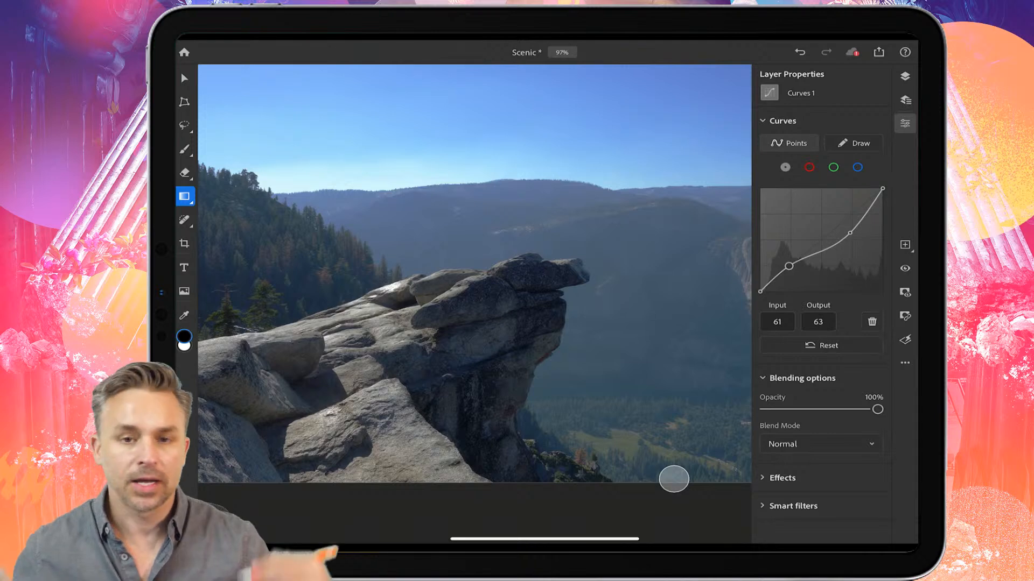
pyautogui.moveTo(789, 266); pyautogui.dragTo(799, 272)
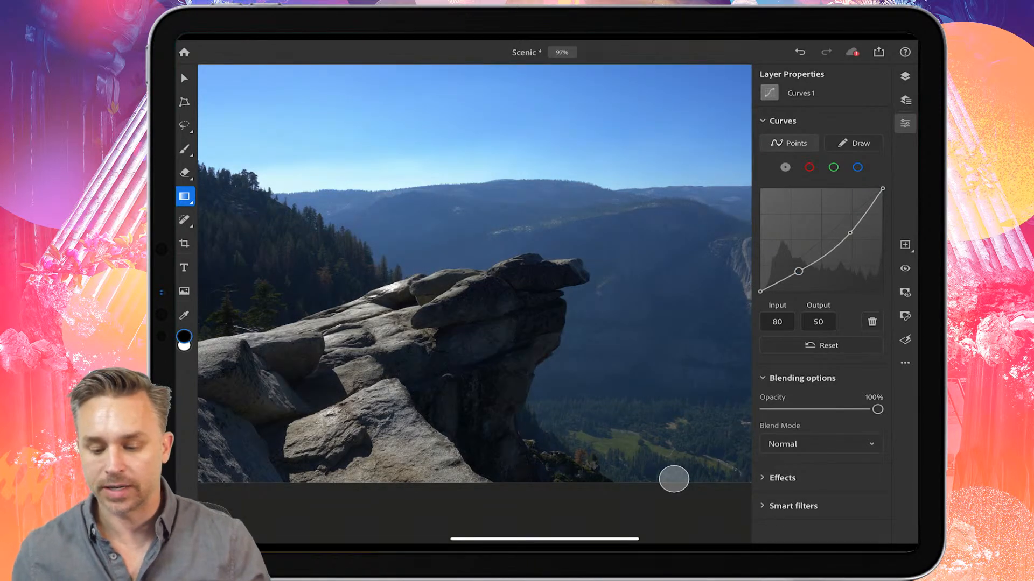
# Step: Raise the blue channel curve to input 180, output 191
pyautogui.click(857, 167)
pyautogui.moveTo(851, 215)
pyautogui.mouseDown()
pyautogui.moveTo(836, 215)
pyautogui.moveTo(846, 215)
pyautogui.mouseUp()
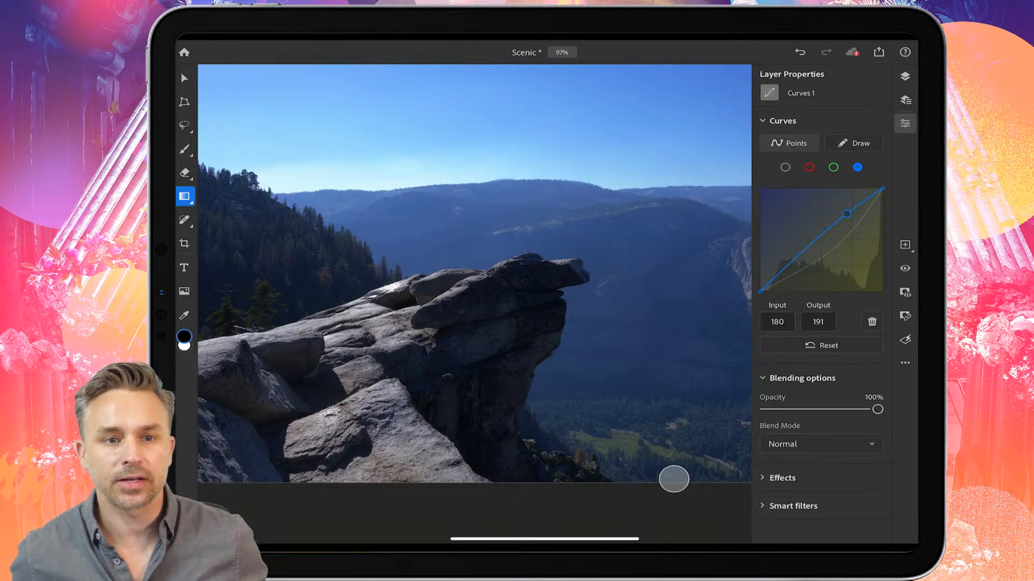
pyautogui.click(905, 100)
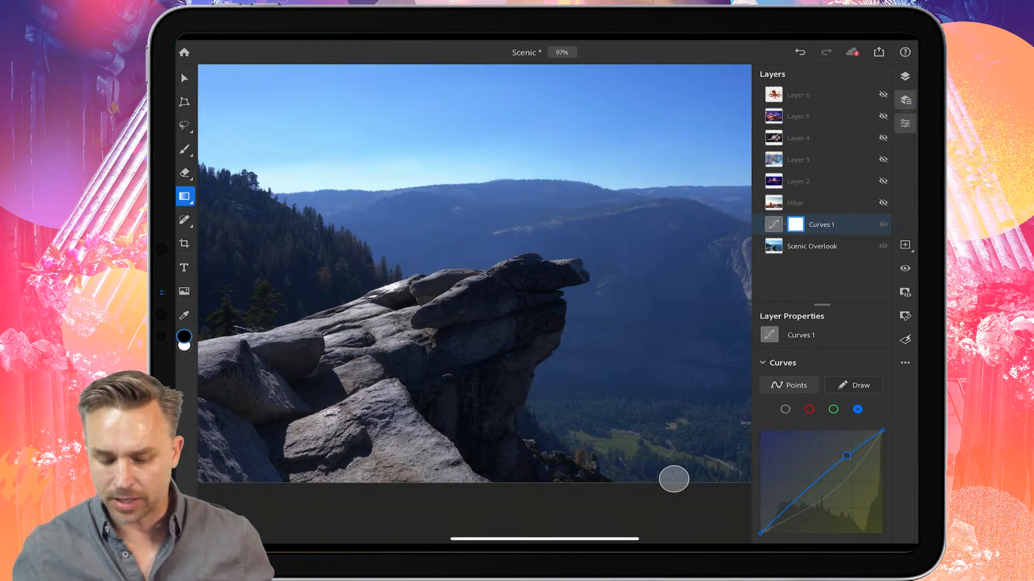
# Step: Paint black with the Brush on the Curves 1 mask over the rocks and the foreground trees
pyautogui.press('b')
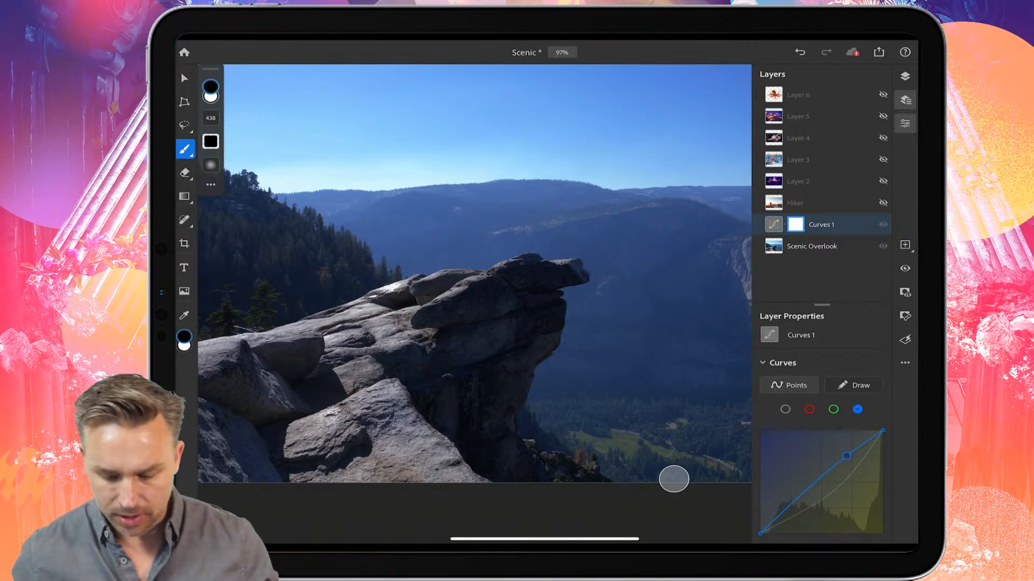
pyautogui.scroll(4, 525, 477)
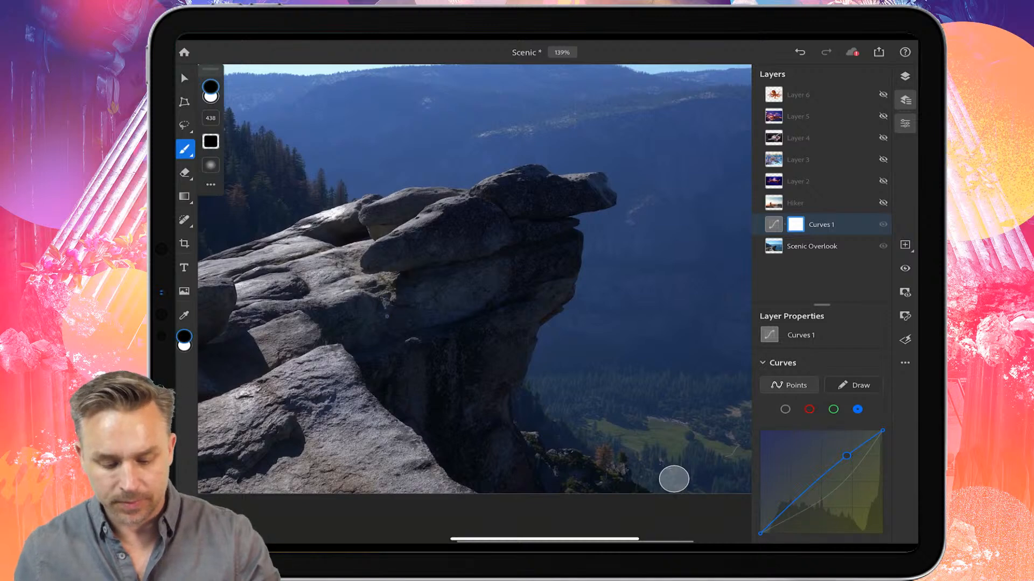
pyautogui.moveTo(377, 237); pyautogui.dragTo(323, 399)
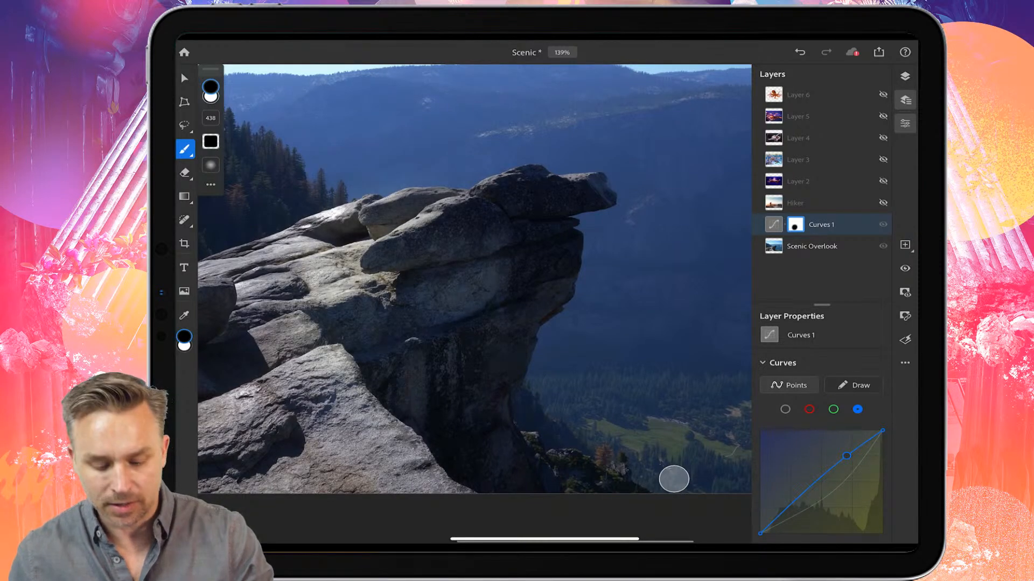
pyautogui.moveTo(451, 205); pyautogui.dragTo(503, 168)
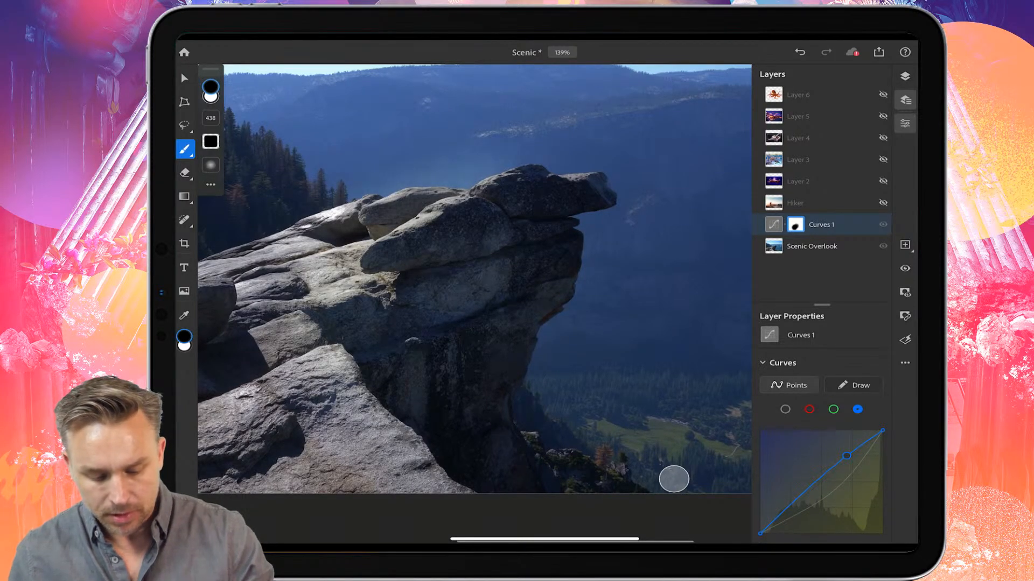
pyautogui.moveTo(211, 166)
pyautogui.mouseDown()
pyautogui.moveTo(210, 109)
pyautogui.moveTo(194, 113)
pyautogui.moveTo(195, 101)
pyautogui.moveTo(237, 128)
pyautogui.mouseUp()
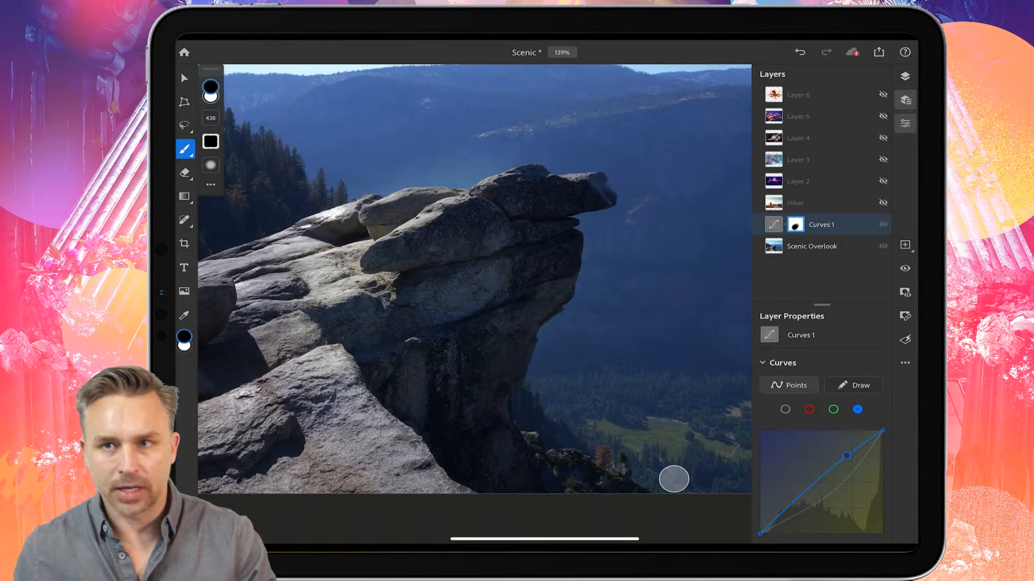
pyautogui.moveTo(487, 284)
pyautogui.mouseDown()
pyautogui.moveTo(487, 337)
pyautogui.moveTo(406, 441)
pyautogui.moveTo(447, 476)
pyautogui.moveTo(566, 501)
pyautogui.mouseUp()
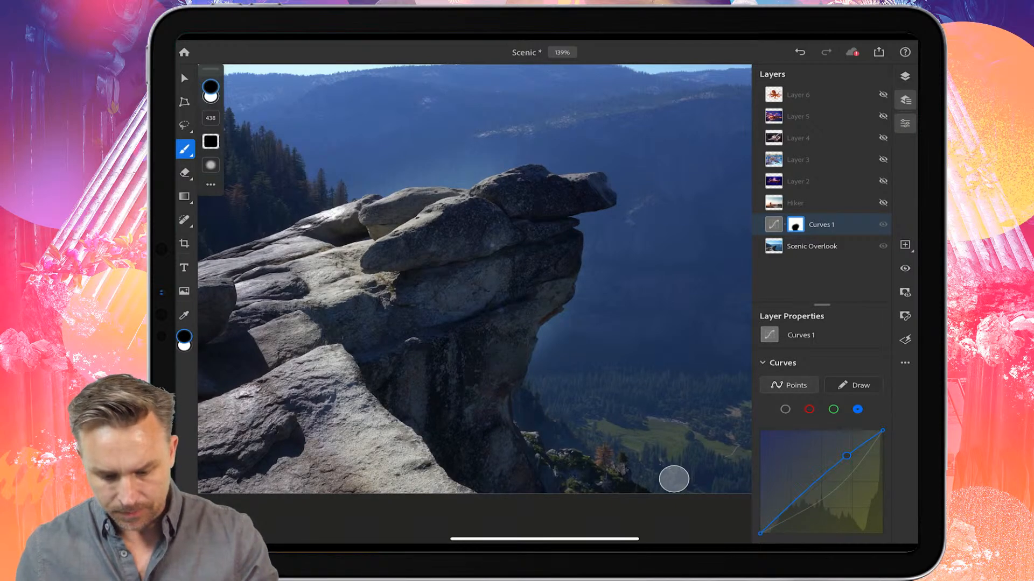
pyautogui.moveTo(533, 296)
pyautogui.mouseDown()
pyautogui.moveTo(546, 253)
pyautogui.moveTo(511, 196)
pyautogui.moveTo(563, 201)
pyautogui.moveTo(447, 221)
pyautogui.mouseUp()
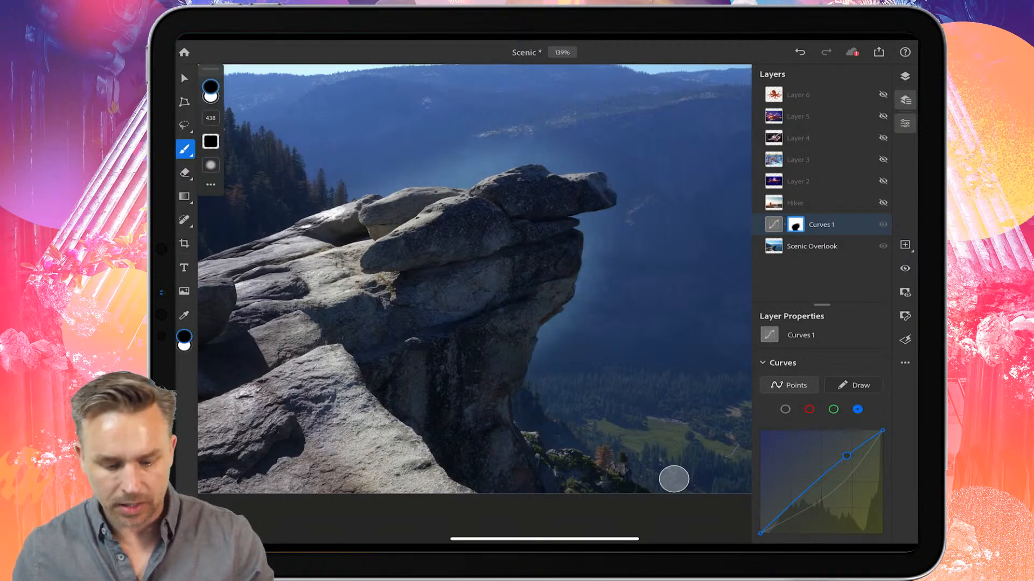
pyautogui.moveTo(344, 280)
pyautogui.mouseDown()
pyautogui.moveTo(253, 425)
pyautogui.moveTo(229, 286)
pyautogui.mouseUp()
pyautogui.scroll(-3, 474, 277)
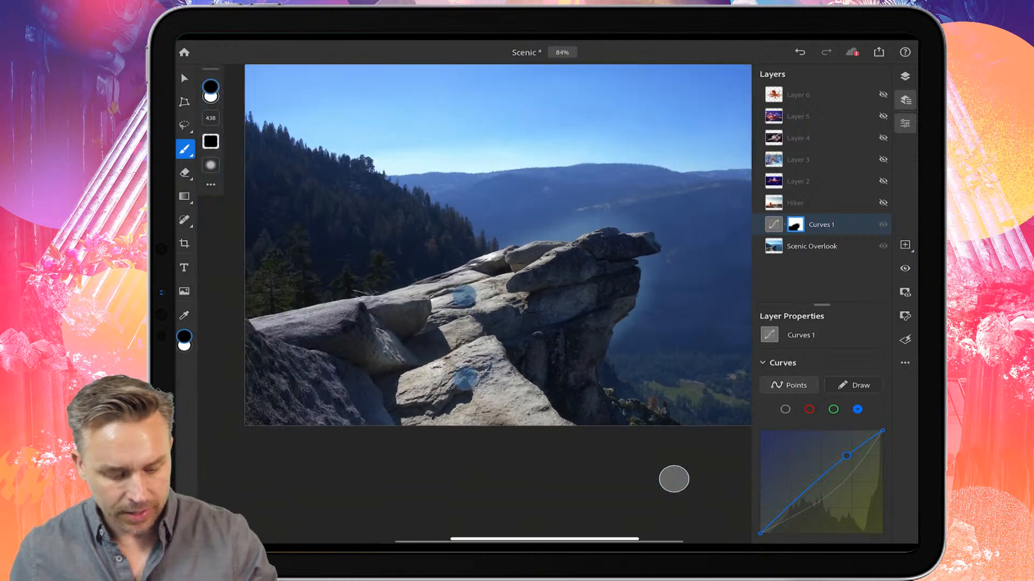
pyautogui.moveTo(242, 321)
pyautogui.mouseDown()
pyautogui.moveTo(258, 269)
pyautogui.moveTo(372, 261)
pyautogui.mouseUp()
pyautogui.moveTo(479, 215); pyautogui.dragTo(280, 210)
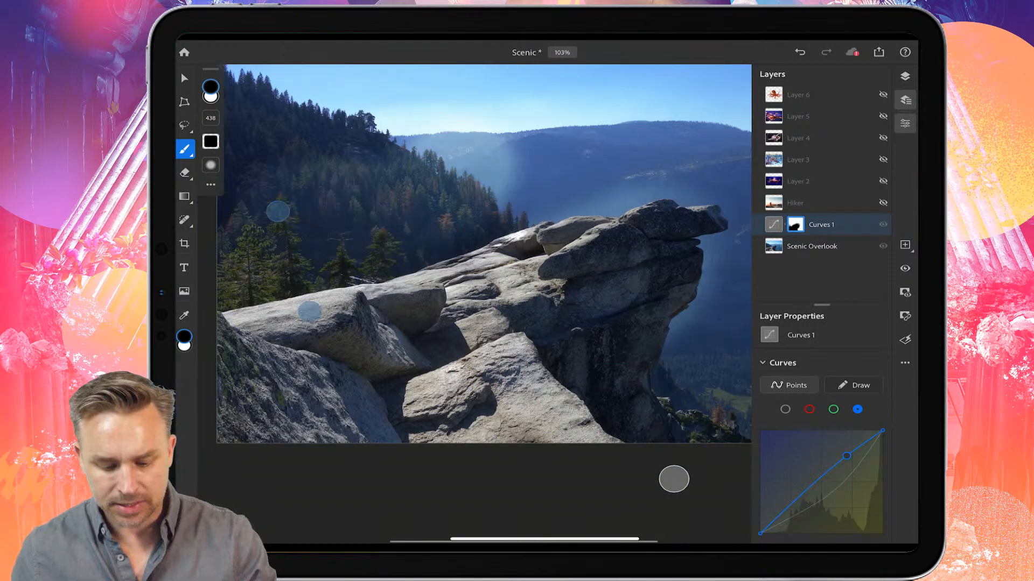
# Step: Undo the last brush stroke on the mask
pyautogui.click(800, 52)
pyautogui.scroll(-1, 502, 262)
pyautogui.scroll(2, 504, 262)
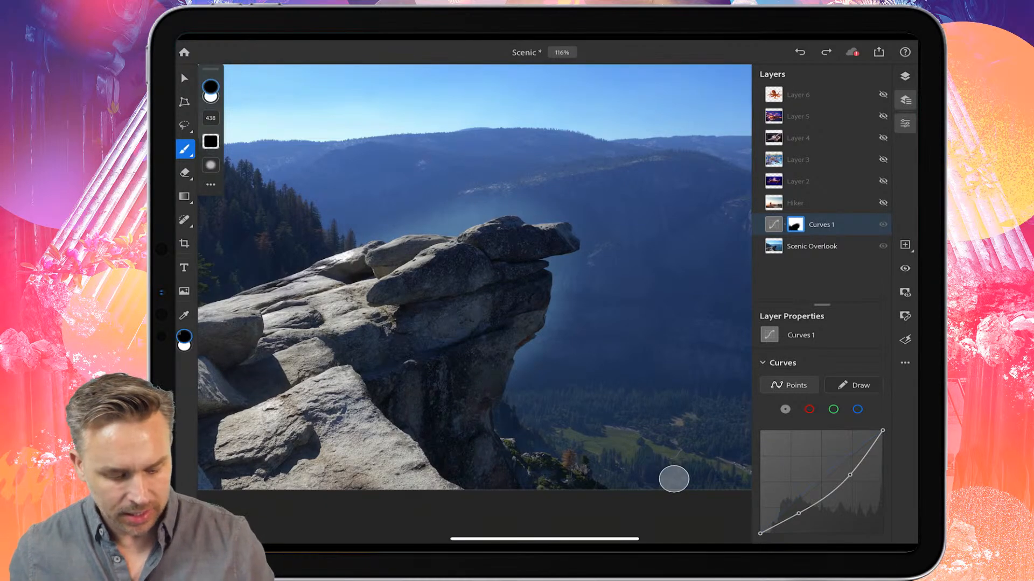
# Step: Switch to white, shrink the brush to 95, and paint the mask back along the rock's edge
pyautogui.press('x')
pyautogui.moveTo(412, 223); pyautogui.dragTo(465, 207)
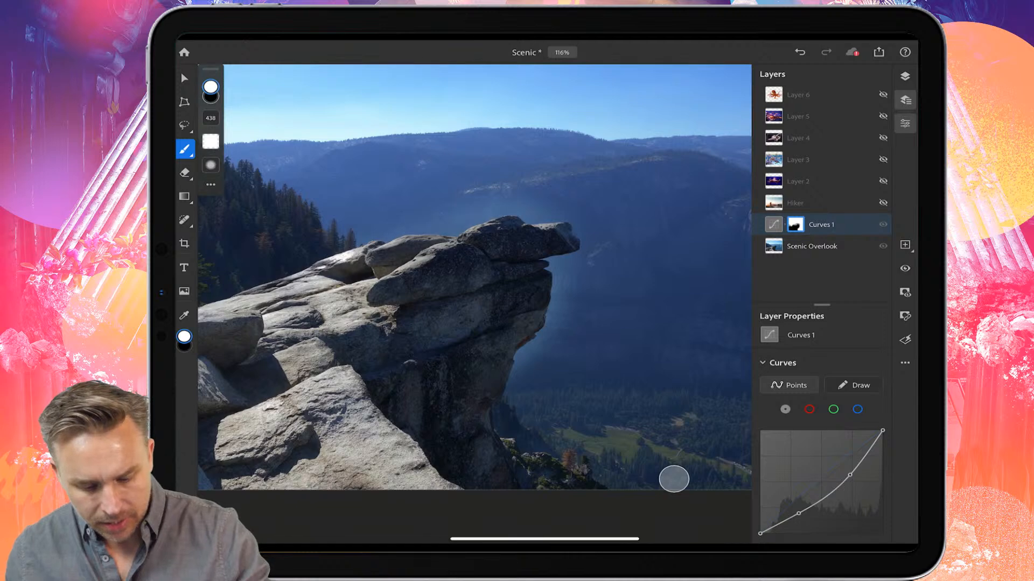
pyautogui.moveTo(211, 118); pyautogui.dragTo(211, 147)
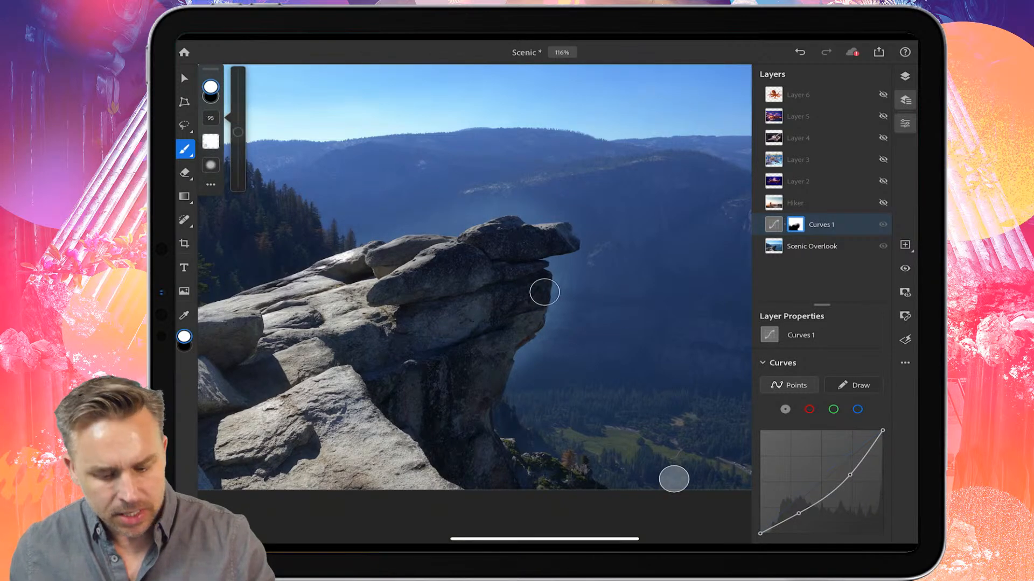
pyautogui.moveTo(435, 233)
pyautogui.mouseDown()
pyautogui.moveTo(512, 206)
pyautogui.moveTo(551, 218)
pyautogui.mouseUp()
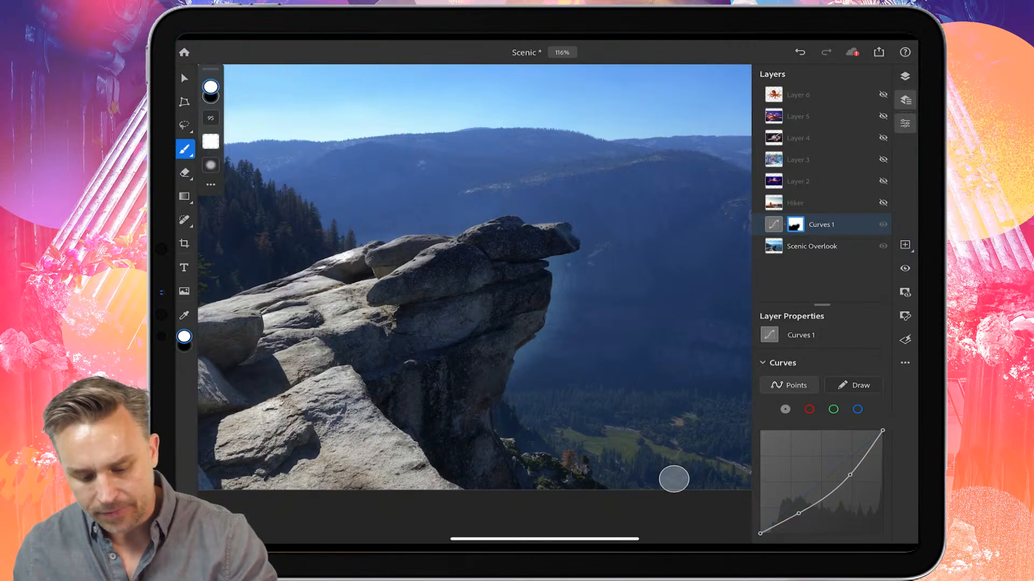
pyautogui.moveTo(569, 260)
pyautogui.mouseDown()
pyautogui.moveTo(545, 338)
pyautogui.moveTo(516, 367)
pyautogui.moveTo(518, 354)
pyautogui.mouseUp()
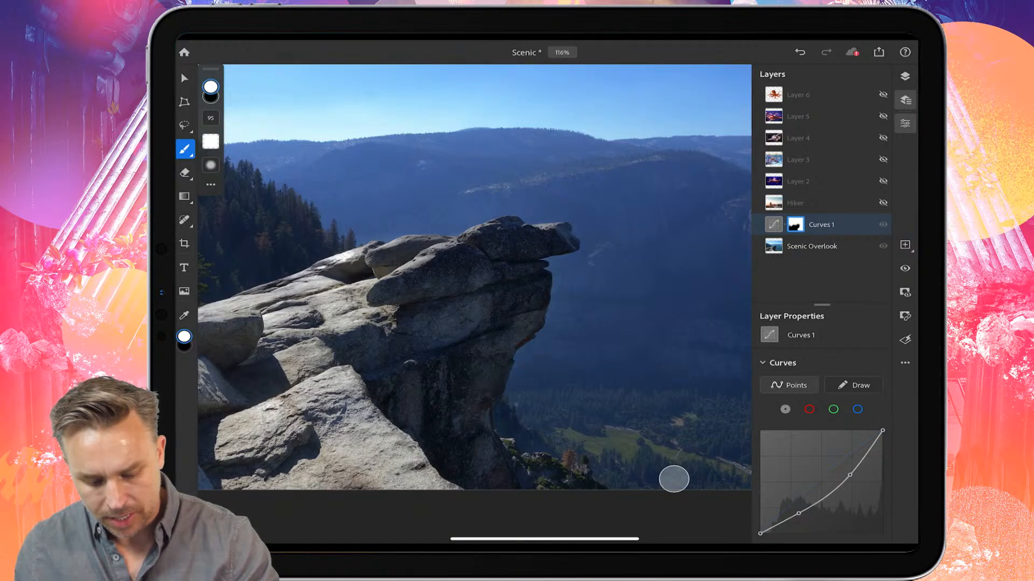
# Step: Select the Hiker layer and make it visible
pyautogui.click(796, 203)
pyautogui.click(883, 203)
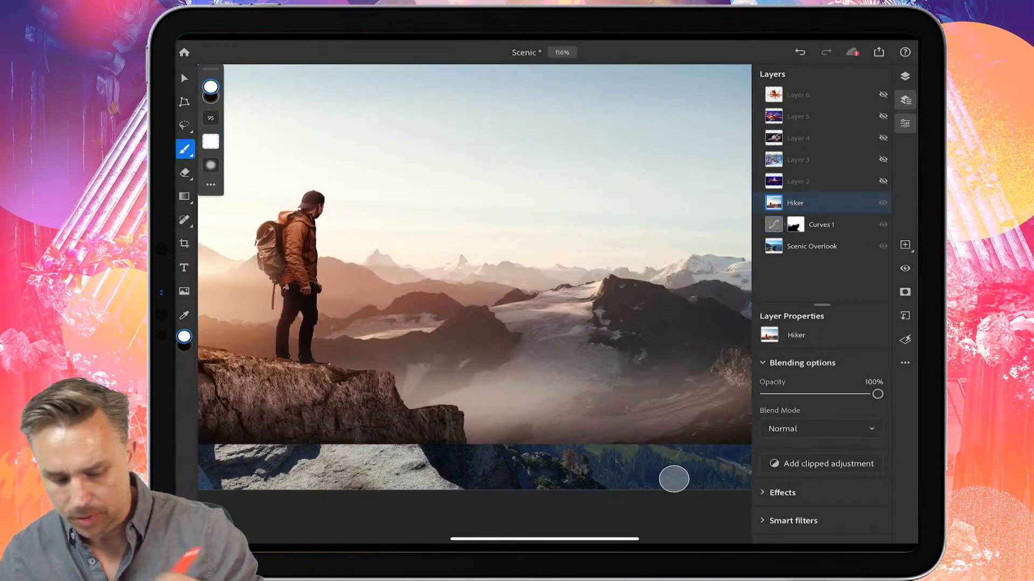
pyautogui.scroll(-3, 333, 270)
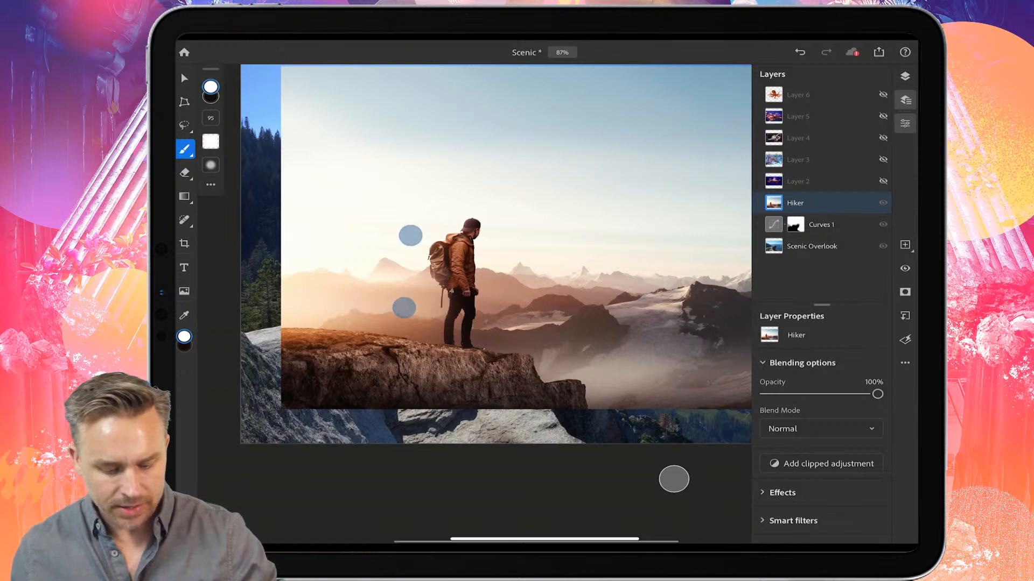
pyautogui.scroll(5, 407, 272)
# Step: Select the hiker with the Object Selection tool set to Lasso style by roughly encircling him
pyautogui.click(184, 125)
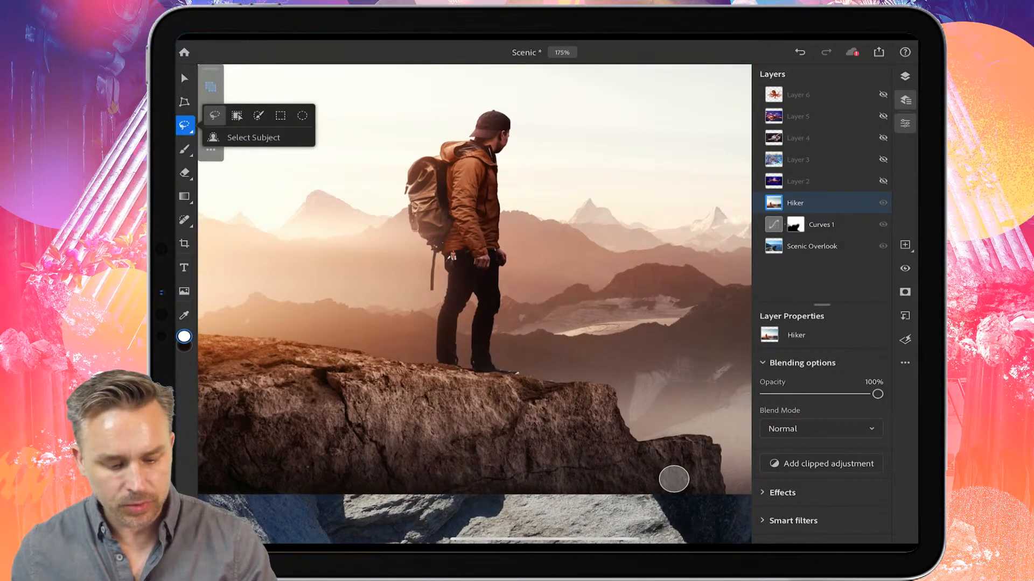
pyautogui.click(236, 115)
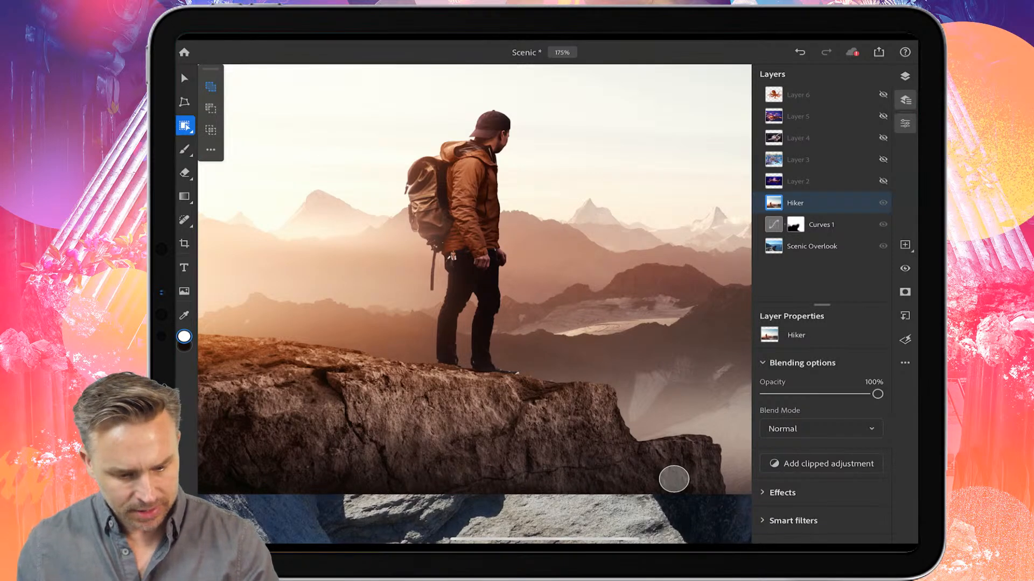
pyautogui.click(211, 149)
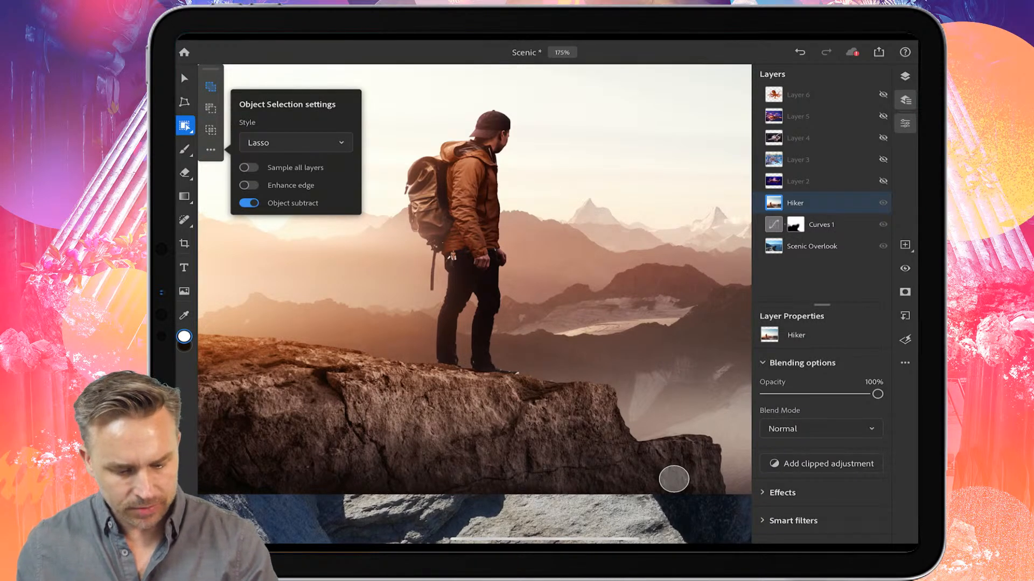
pyautogui.click(456, 106)
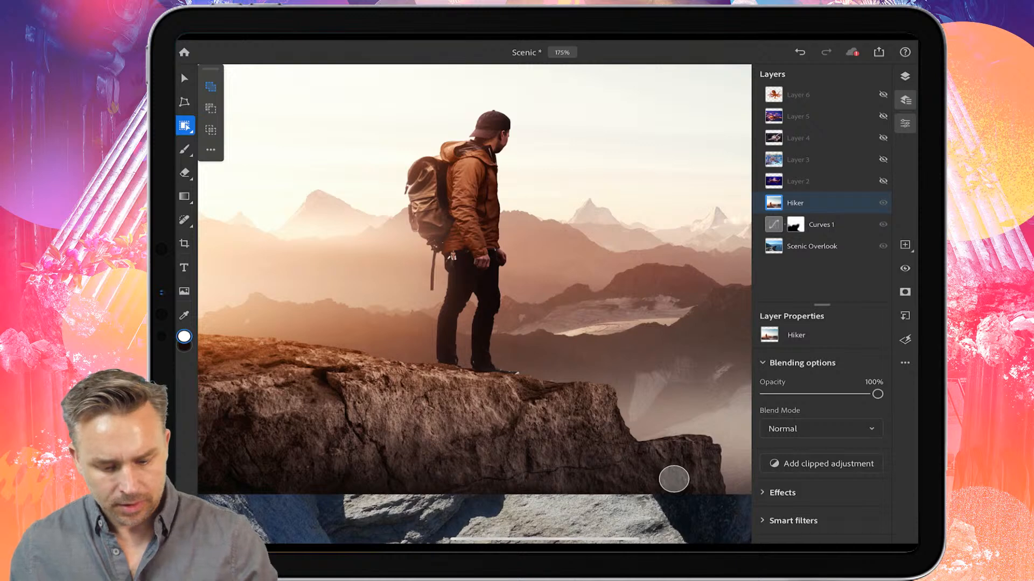
pyautogui.moveTo(357, 171); pyautogui.dragTo(383, 253)
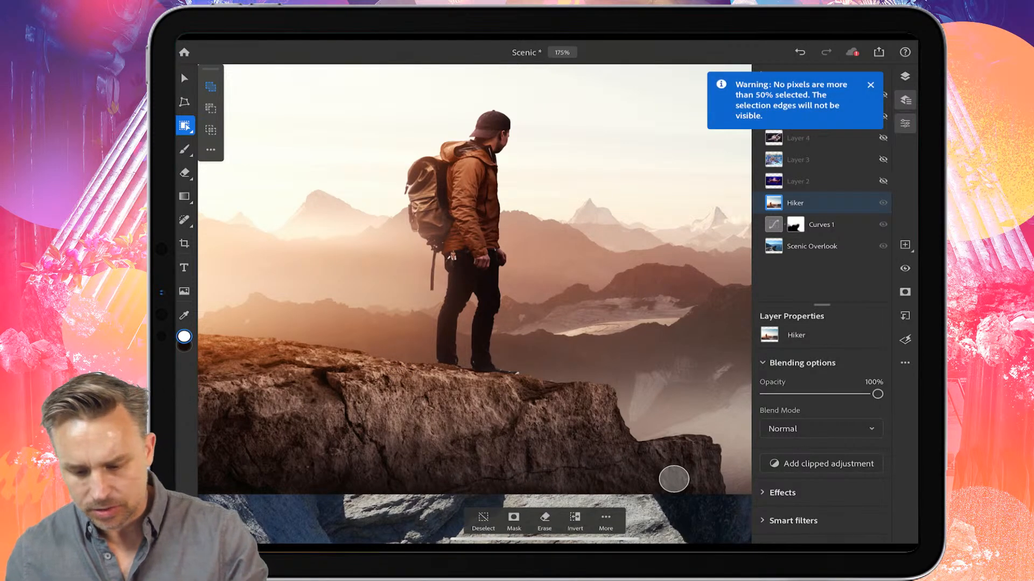
pyautogui.moveTo(386, 160)
pyautogui.mouseDown()
pyautogui.moveTo(431, 129)
pyautogui.moveTo(530, 141)
pyautogui.moveTo(526, 297)
pyautogui.moveTo(511, 359)
pyautogui.moveTo(421, 359)
pyautogui.moveTo(386, 221)
pyautogui.moveTo(387, 160)
pyautogui.mouseUp()
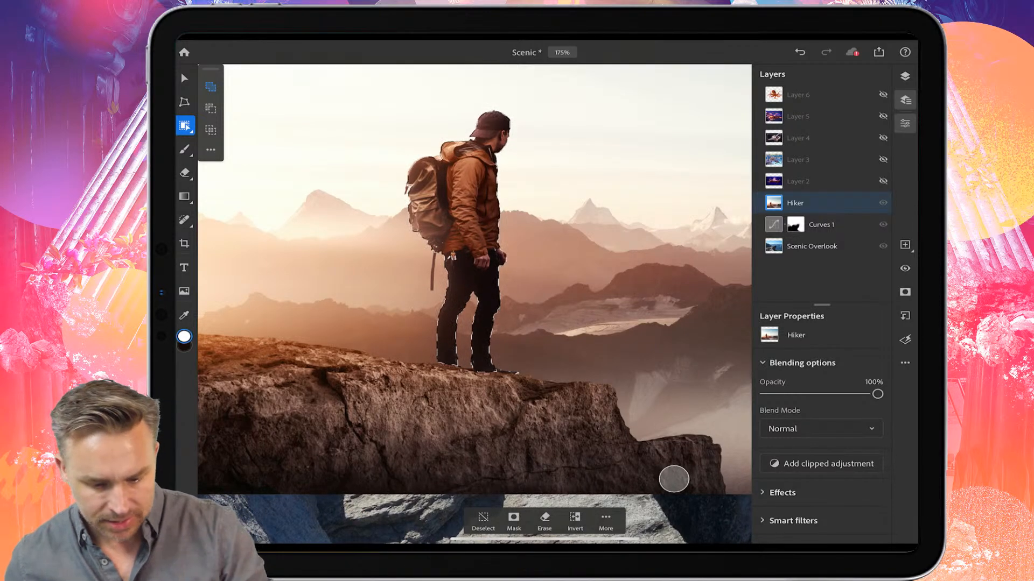
# Step: Switch to the Lasso tool and refine the selection along the hiker's shoulder edge
pyautogui.scroll(10, 362, 231)
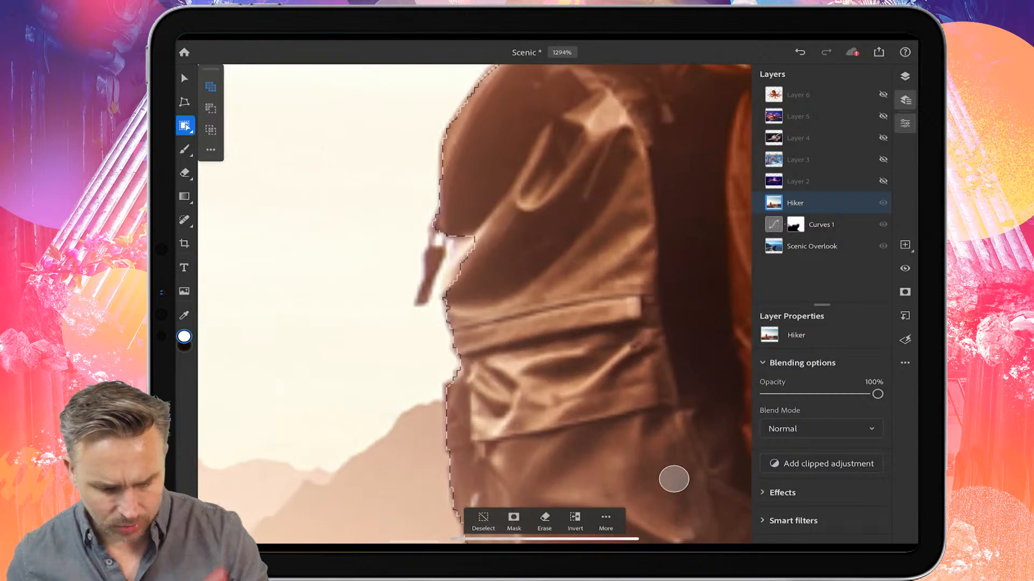
pyautogui.click(185, 126)
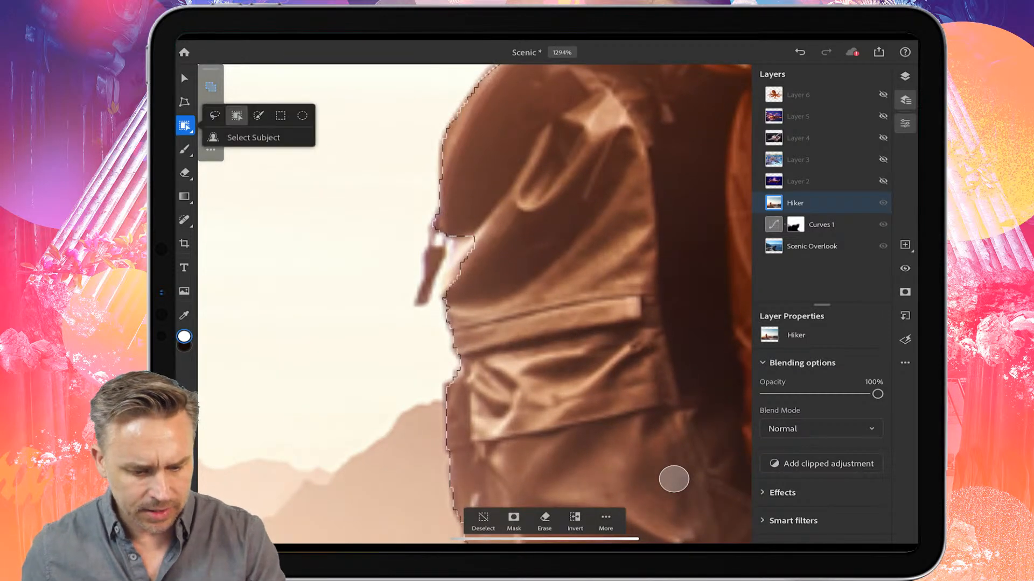
pyautogui.click(215, 115)
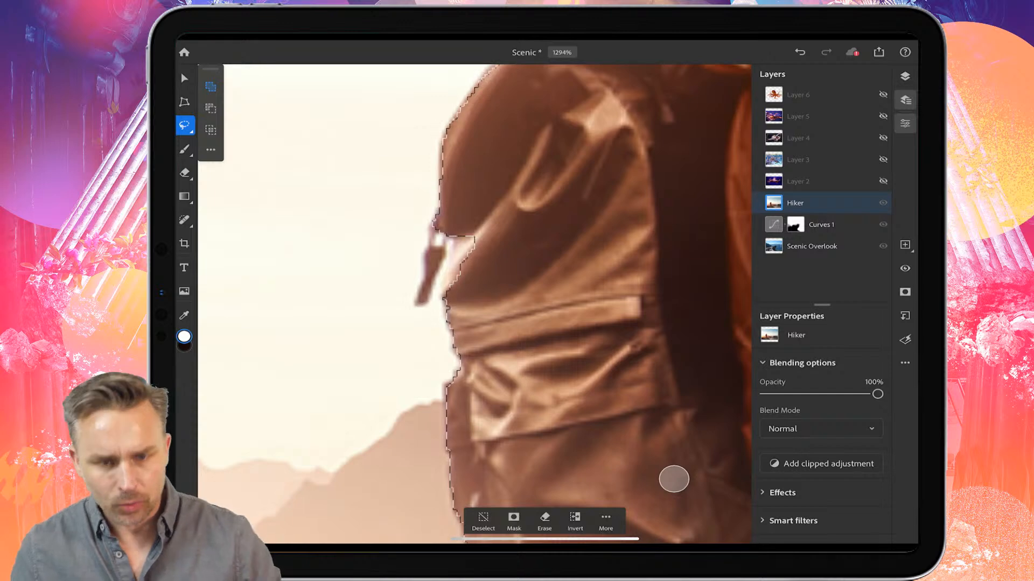
pyautogui.moveTo(429, 247)
pyautogui.mouseDown()
pyautogui.moveTo(417, 302)
pyautogui.moveTo(452, 242)
pyautogui.moveTo(456, 225)
pyautogui.moveTo(438, 220)
pyautogui.moveTo(450, 291)
pyautogui.moveTo(459, 232)
pyautogui.mouseUp()
# Step: Add the dangling backpack strap to the hiker selection with the Lasso
pyautogui.scroll(-10, 376, 283)
pyautogui.scroll(-3, 340, 217)
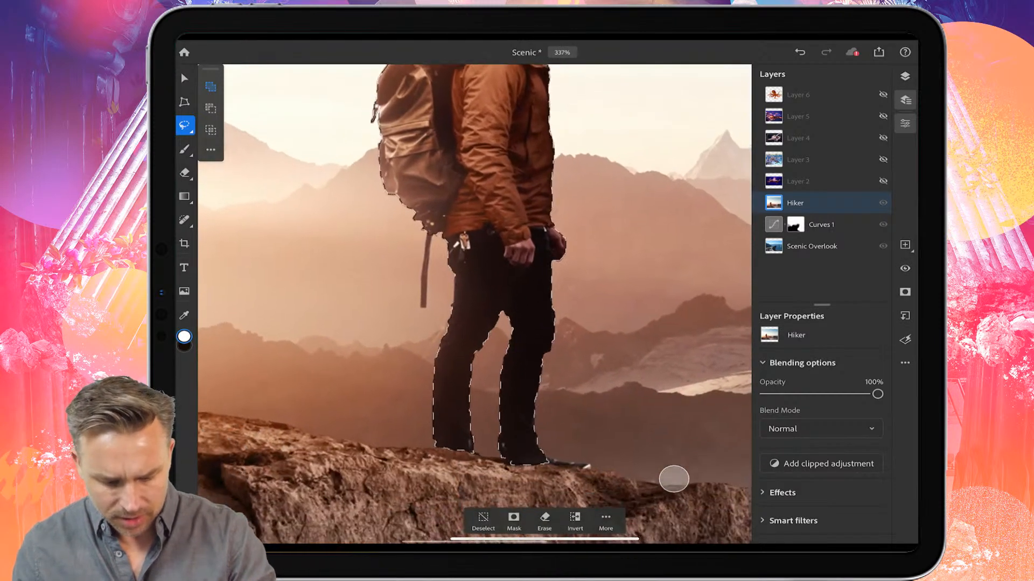
pyautogui.scroll(10, 385, 237)
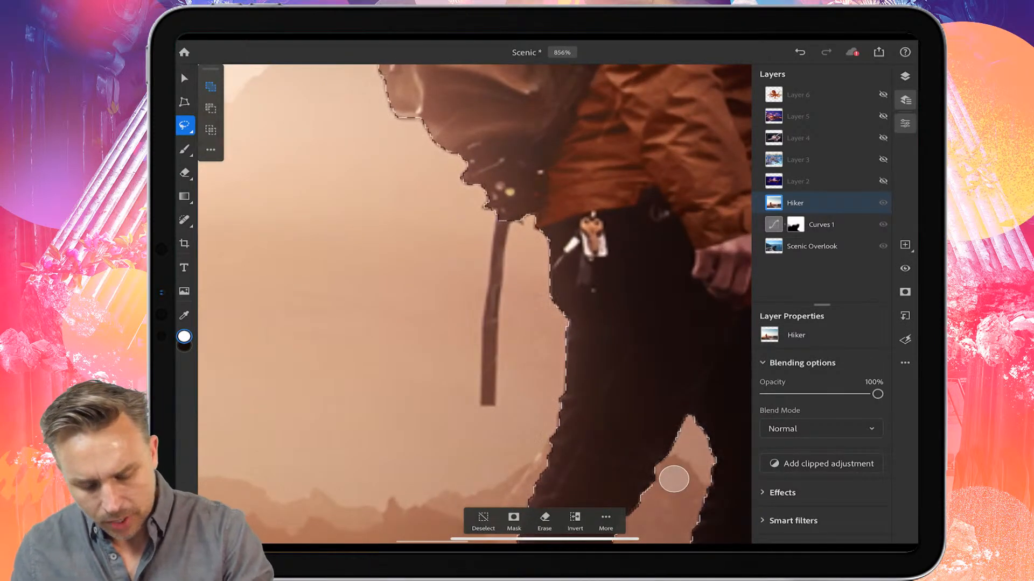
pyautogui.moveTo(497, 218); pyautogui.dragTo(493, 253)
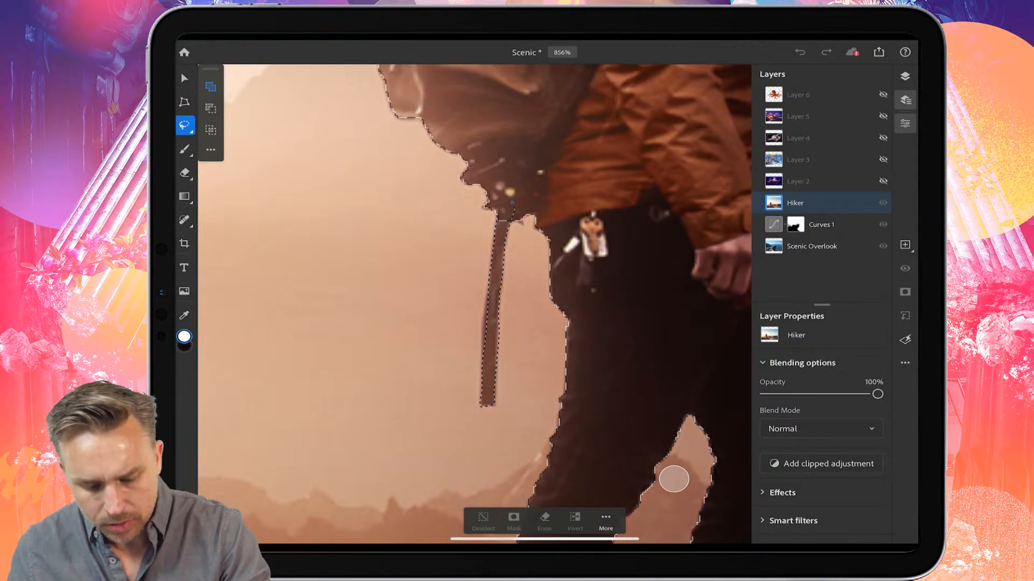
pyautogui.moveTo(512, 202); pyautogui.dragTo(502, 205)
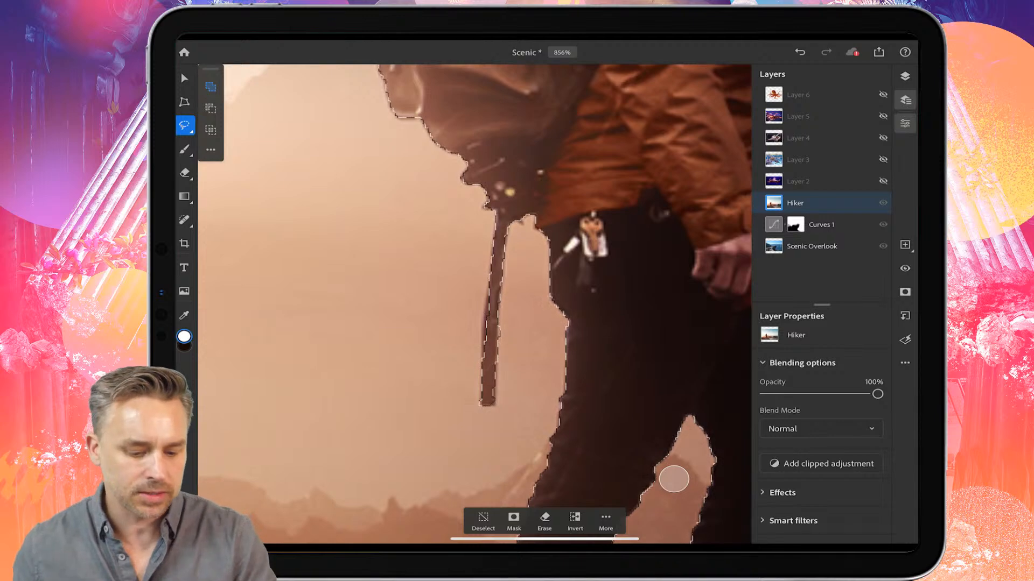
# Step: Refine the selection along the backpack's upper edge and turn the selection into a mask on the Hiker layer
pyautogui.click(184, 125)
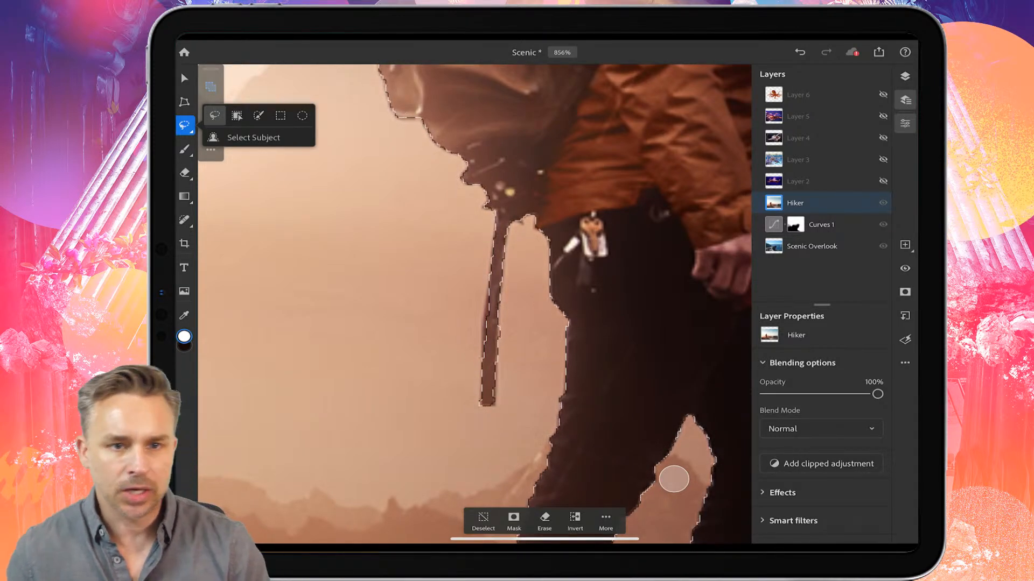
pyautogui.click(184, 125)
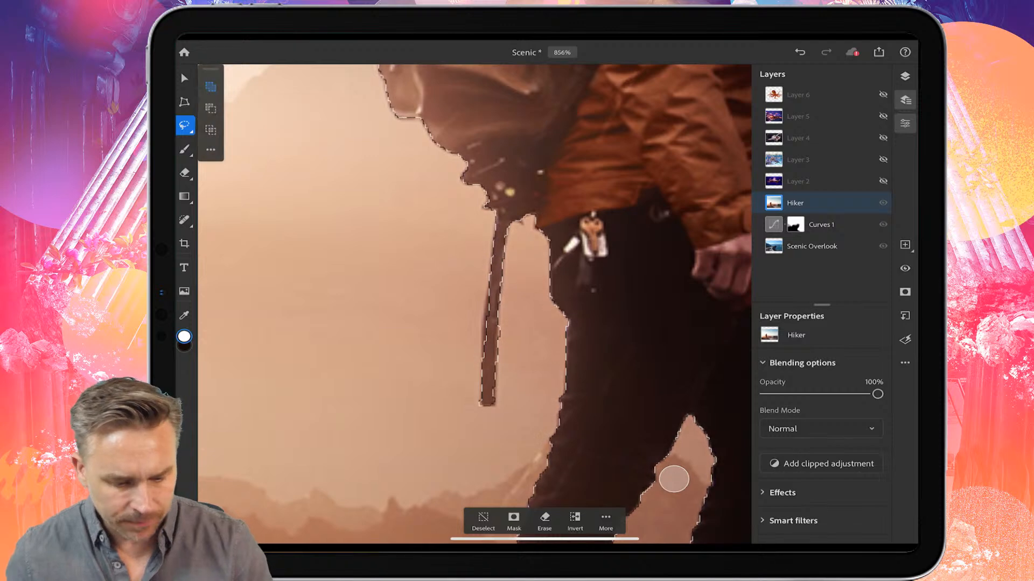
pyautogui.scroll(-5, 364, 221)
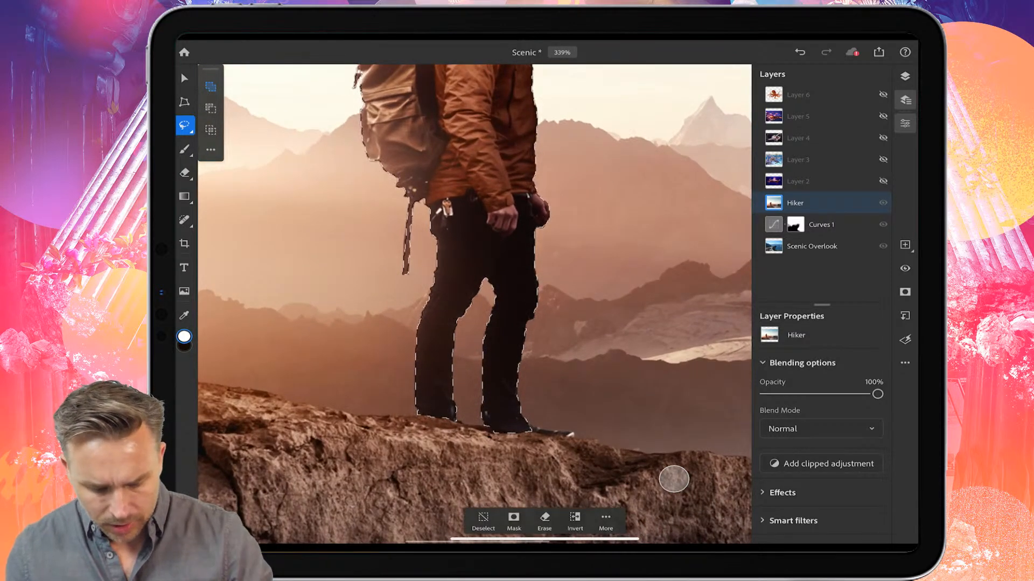
pyautogui.scroll(-2, 404, 380)
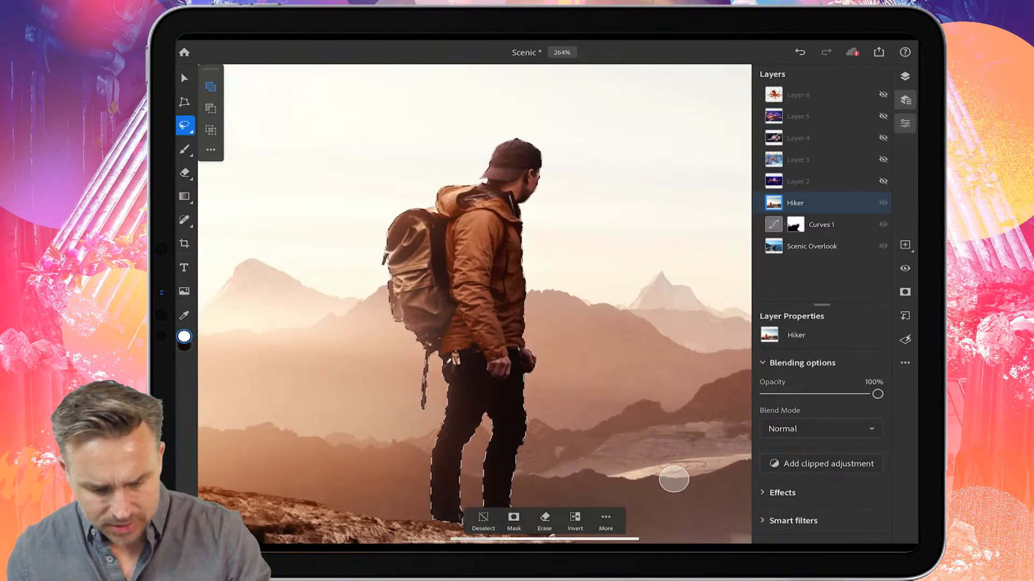
pyautogui.scroll(10, 399, 184)
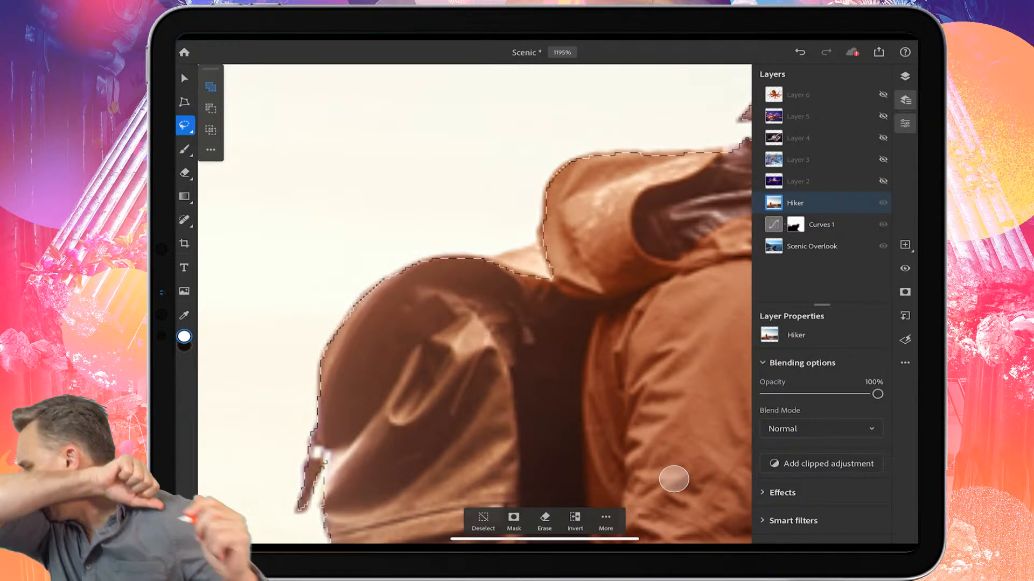
pyautogui.moveTo(502, 316)
pyautogui.mouseDown()
pyautogui.moveTo(588, 314)
pyautogui.moveTo(586, 264)
pyautogui.moveTo(544, 239)
pyautogui.moveTo(501, 256)
pyautogui.moveTo(498, 302)
pyautogui.mouseUp()
pyautogui.scroll(-10, 674, 479)
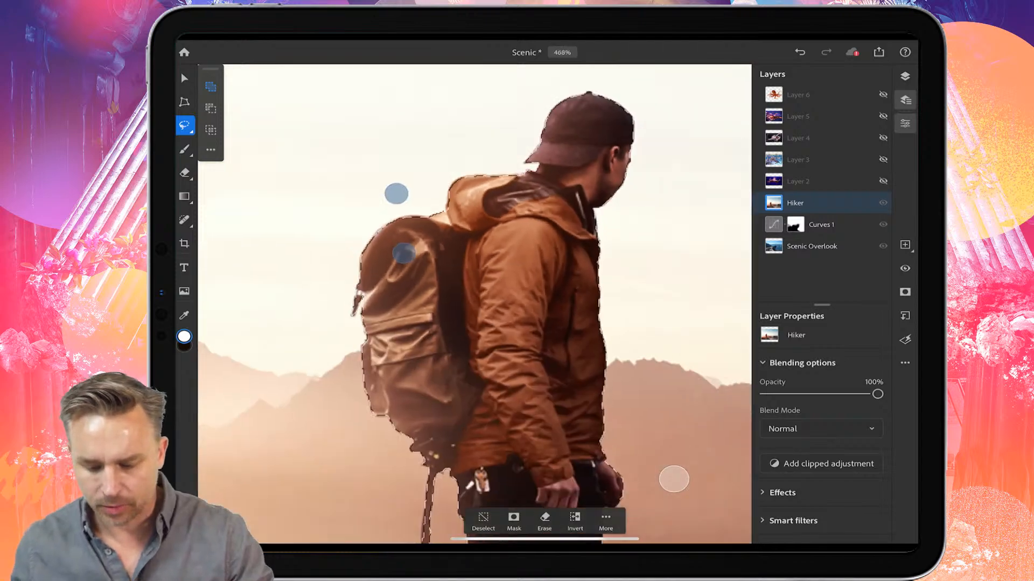
pyautogui.click(514, 518)
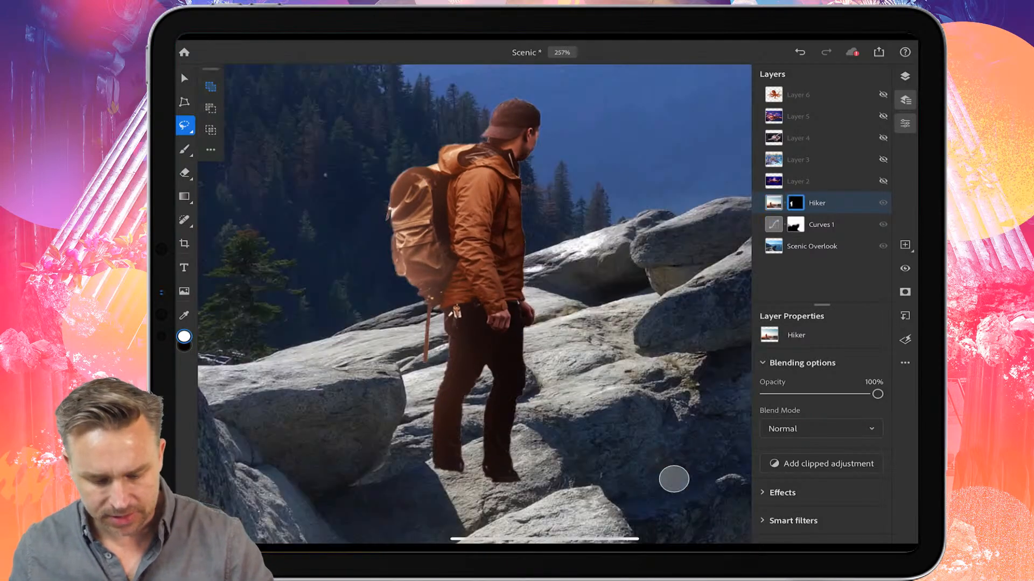
# Step: Transform the hiker, scaling him down and placing him on the tip of the rock outcrop
pyautogui.click(184, 78)
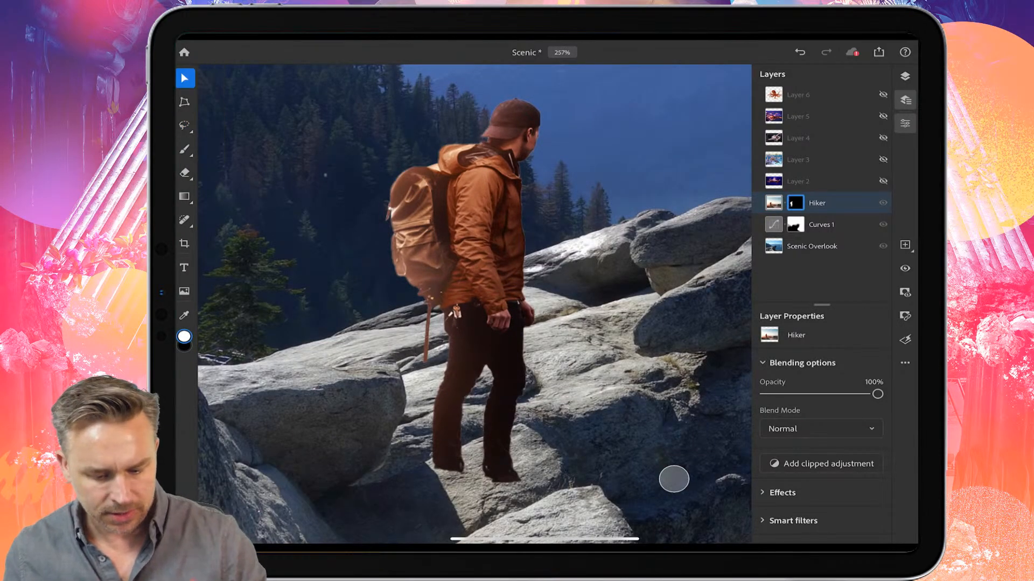
pyautogui.moveTo(301, 172)
pyautogui.mouseDown()
pyautogui.moveTo(342, 217)
pyautogui.moveTo(319, 181)
pyautogui.mouseUp()
pyautogui.scroll(-5, 673, 479)
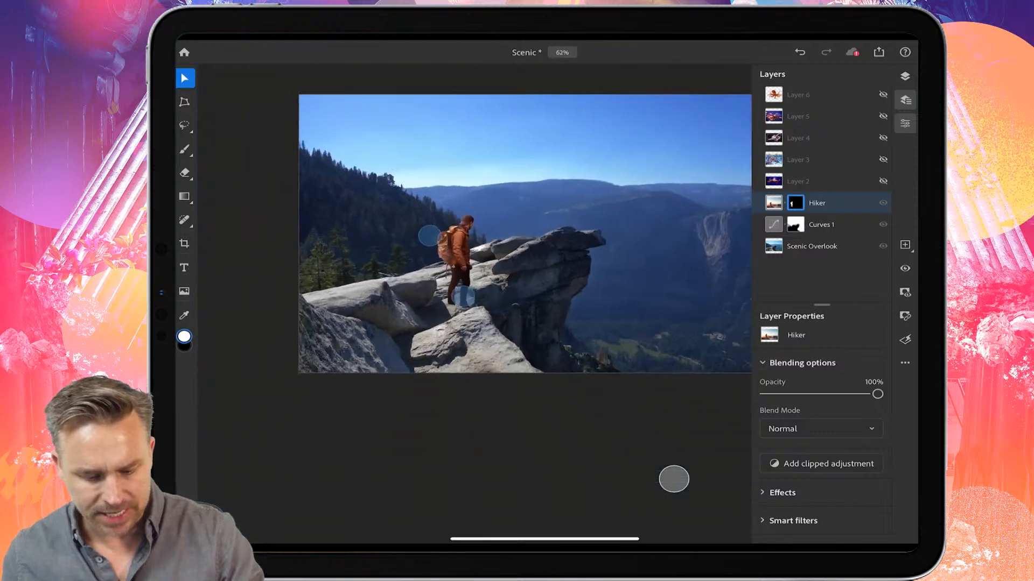
pyautogui.click(184, 102)
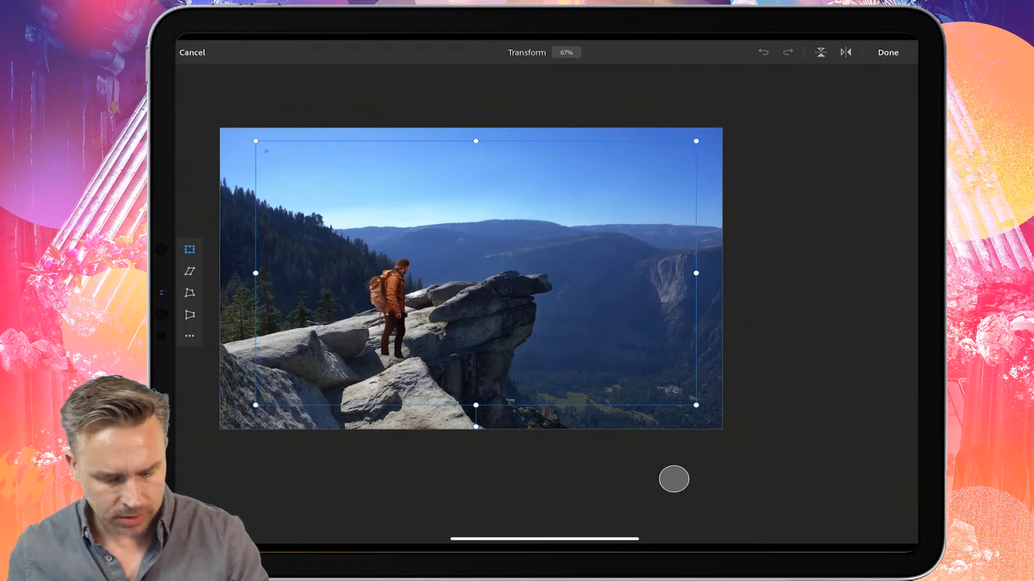
pyautogui.moveTo(254, 141); pyautogui.dragTo(393, 223)
pyautogui.moveTo(487, 337); pyautogui.dragTo(512, 246)
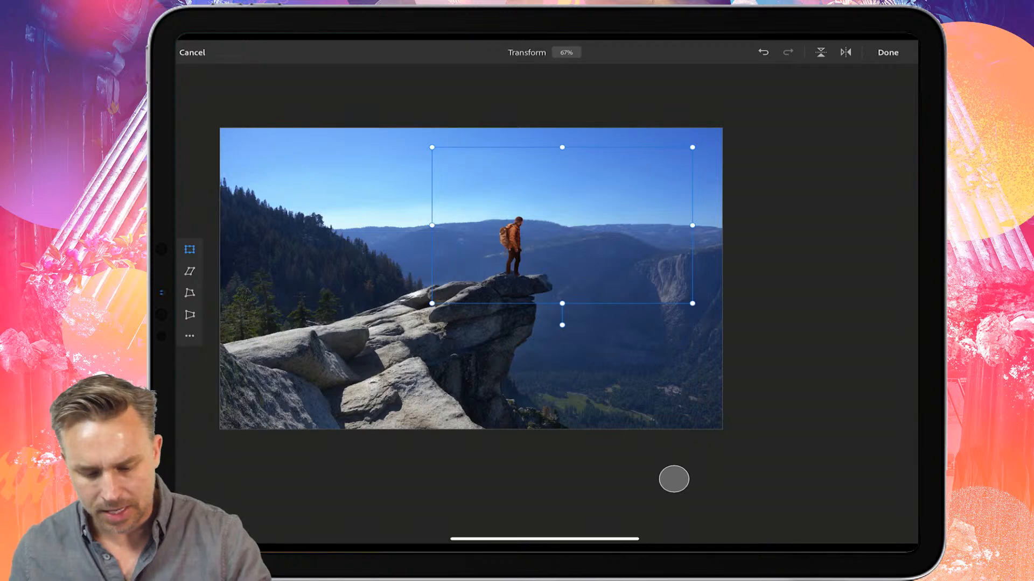
pyautogui.moveTo(512, 246); pyautogui.dragTo(507, 245)
pyautogui.moveTo(427, 145); pyautogui.dragTo(433, 149)
pyautogui.click(888, 52)
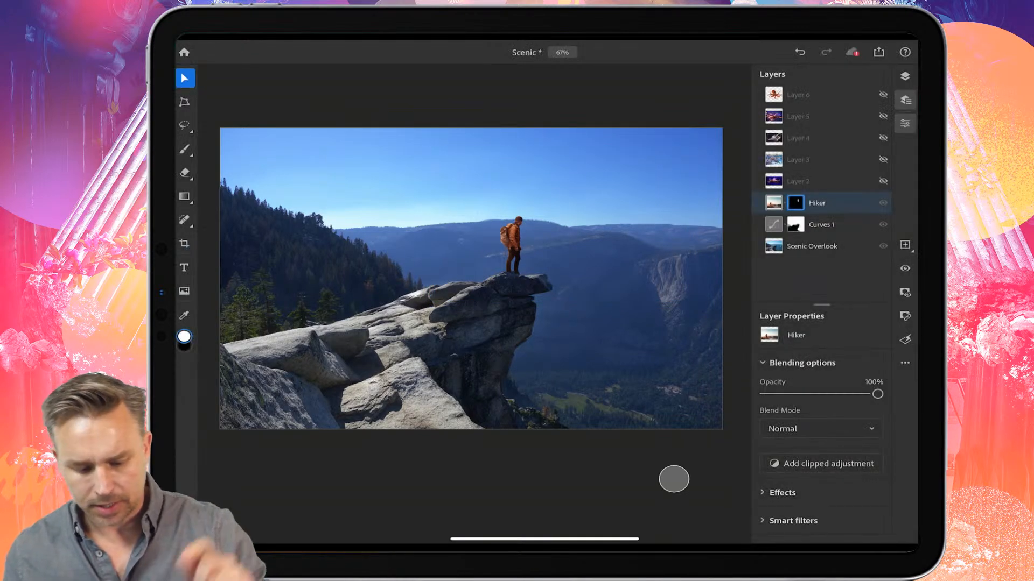
# Step: Add a clipped Curves adjustment layer to the Hiker layer
pyautogui.scroll(5, 445, 264)
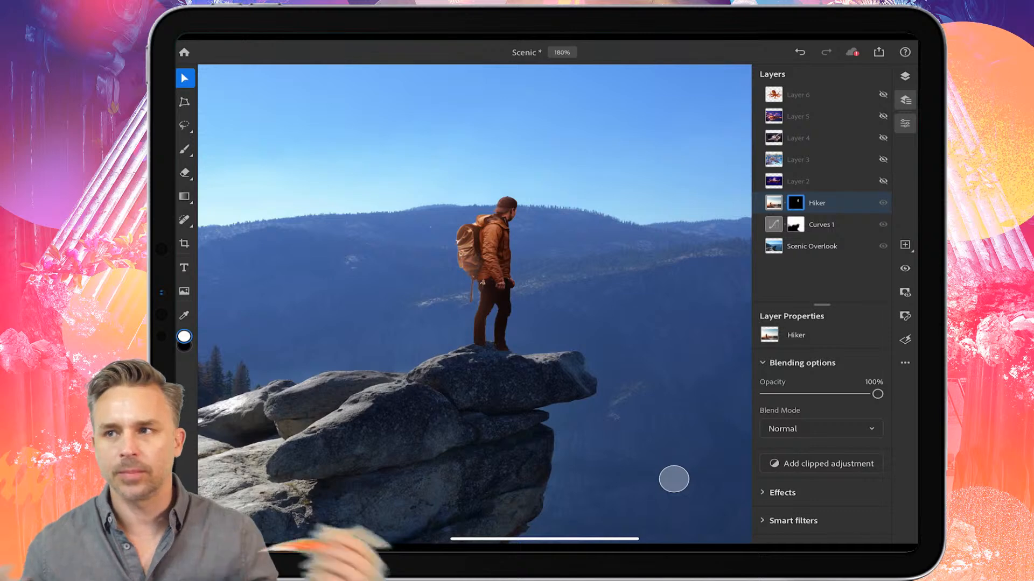
pyautogui.scroll(5, 333, 279)
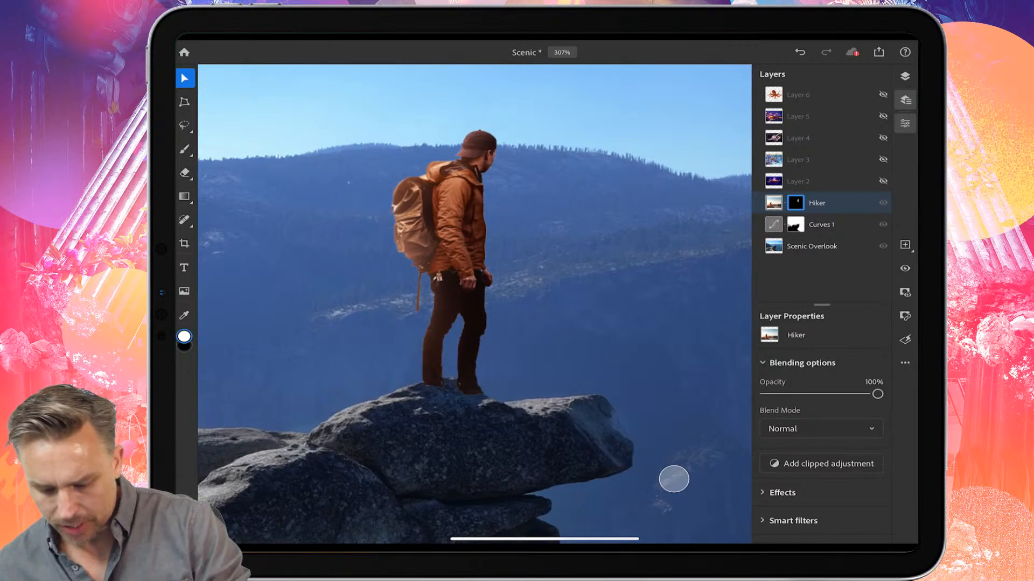
pyautogui.click(828, 463)
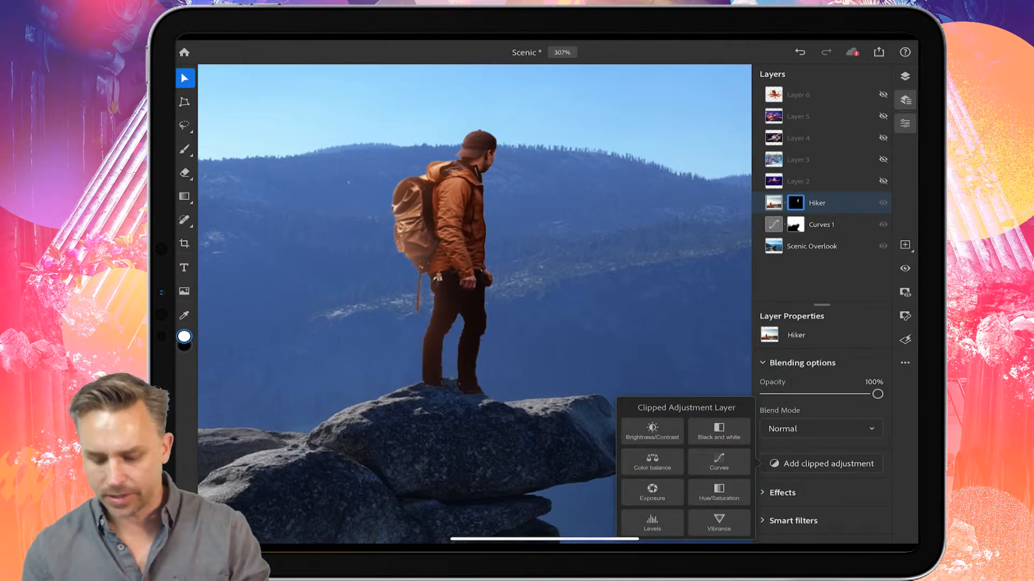
pyautogui.click(719, 462)
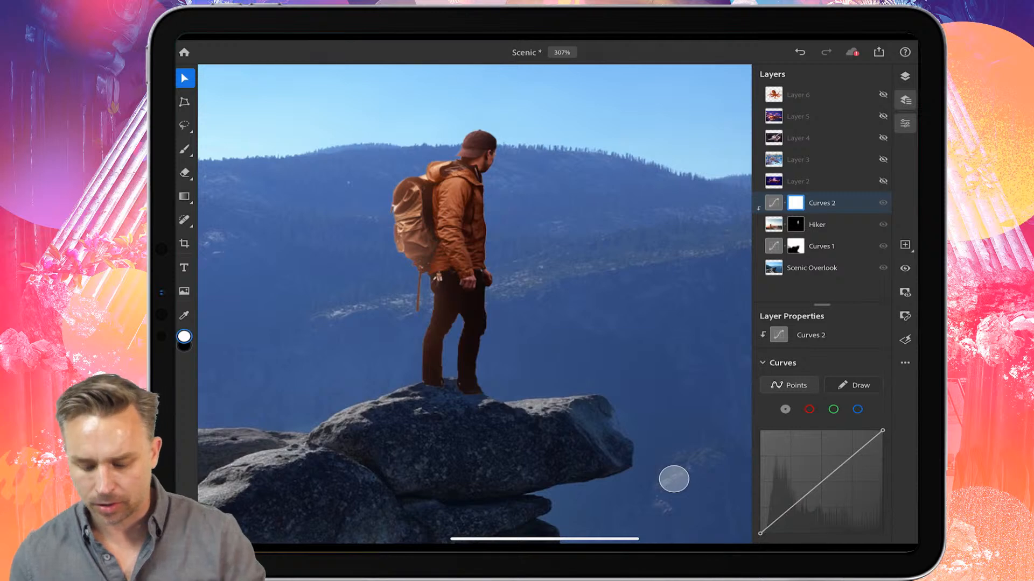
# Step: Pull down the red channel curve's midpoint to reduce the red in the hiker
pyautogui.click(808, 409)
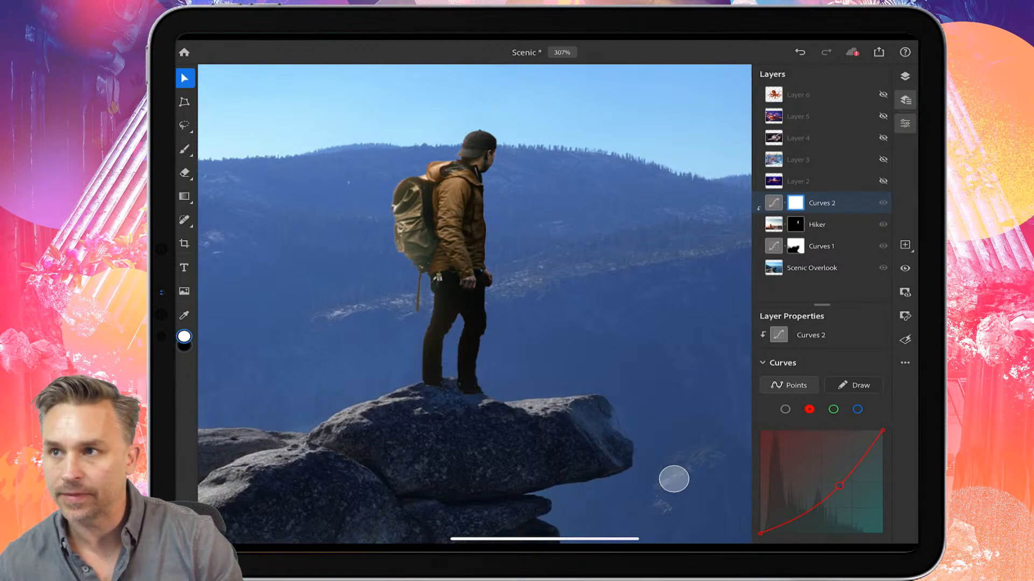
pyautogui.scroll(-10, 457, 265)
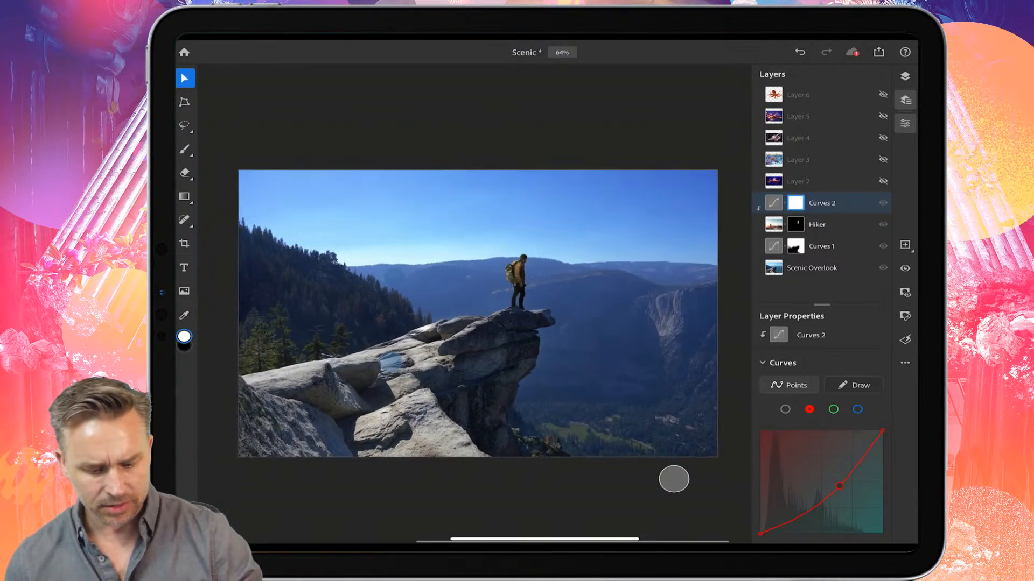
pyautogui.scroll(3, 517, 280)
pyautogui.moveTo(840, 486); pyautogui.dragTo(844, 480)
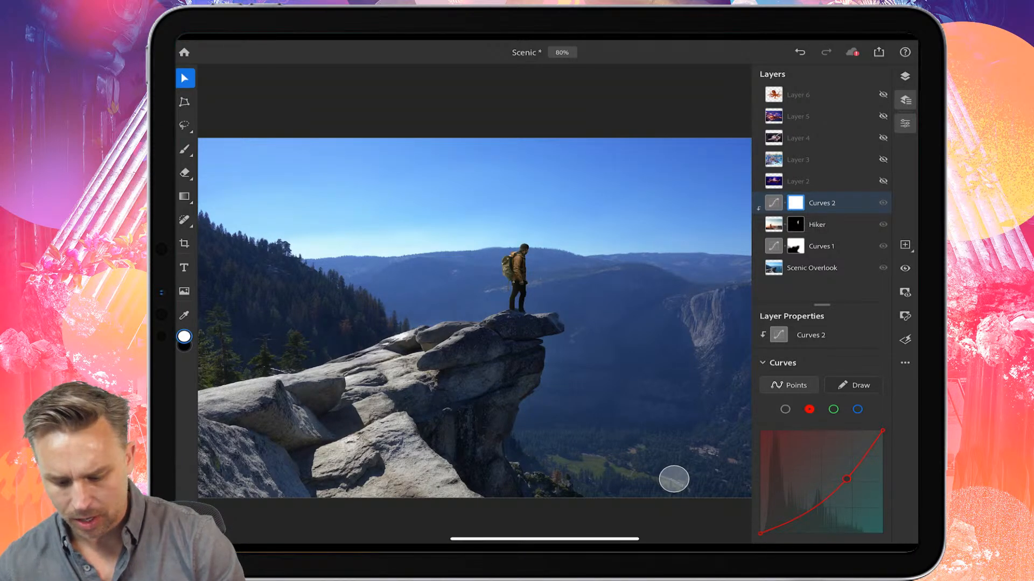
# Step: Raise the RGB composite curve's midpoint to brighten the hiker, then return to the red channel
pyautogui.click(785, 409)
pyautogui.moveTo(838, 468); pyautogui.dragTo(838, 456)
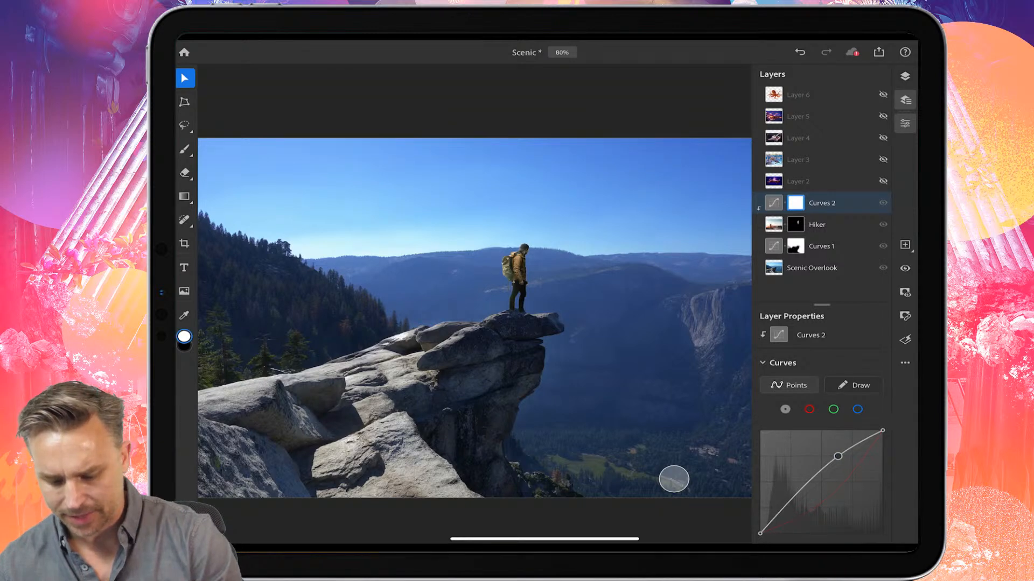
pyautogui.click(809, 409)
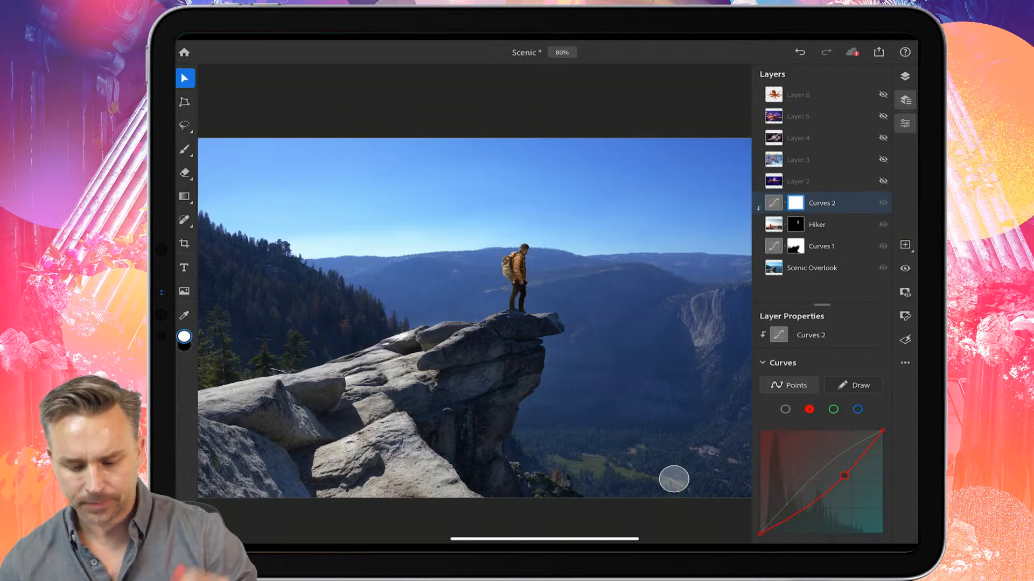
pyautogui.scroll(-3, 379, 278)
pyautogui.scroll(5, 371, 277)
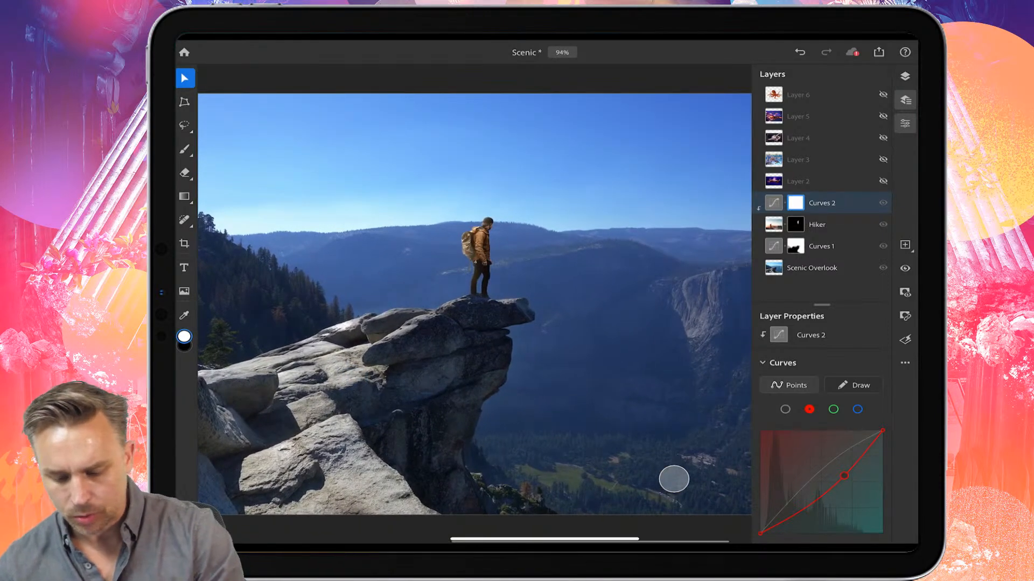
# Step: Show Layer 2 and mask its octopus out of the blue background using a subject selection
pyautogui.click(798, 182)
pyautogui.click(883, 181)
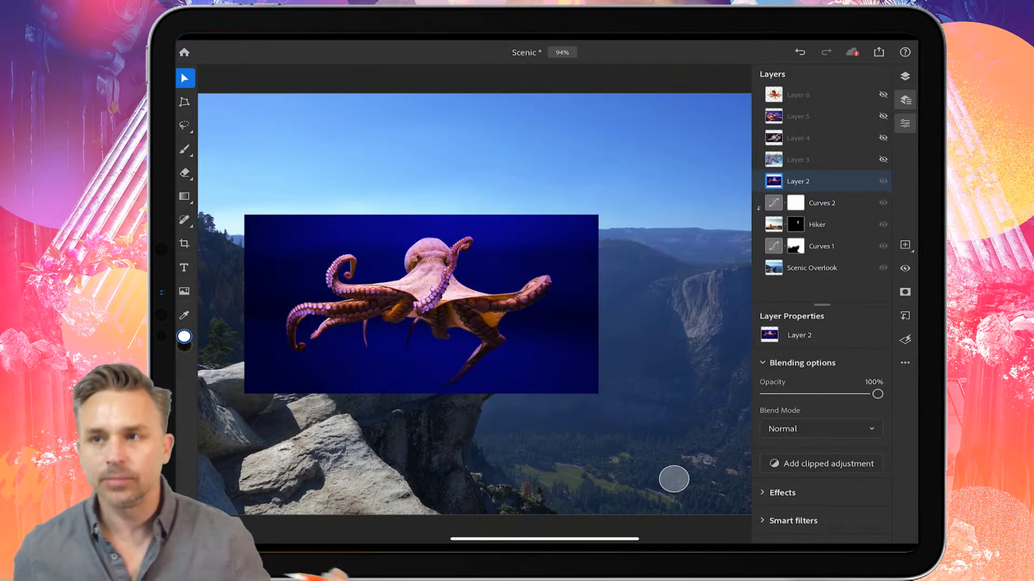
pyautogui.click(185, 125)
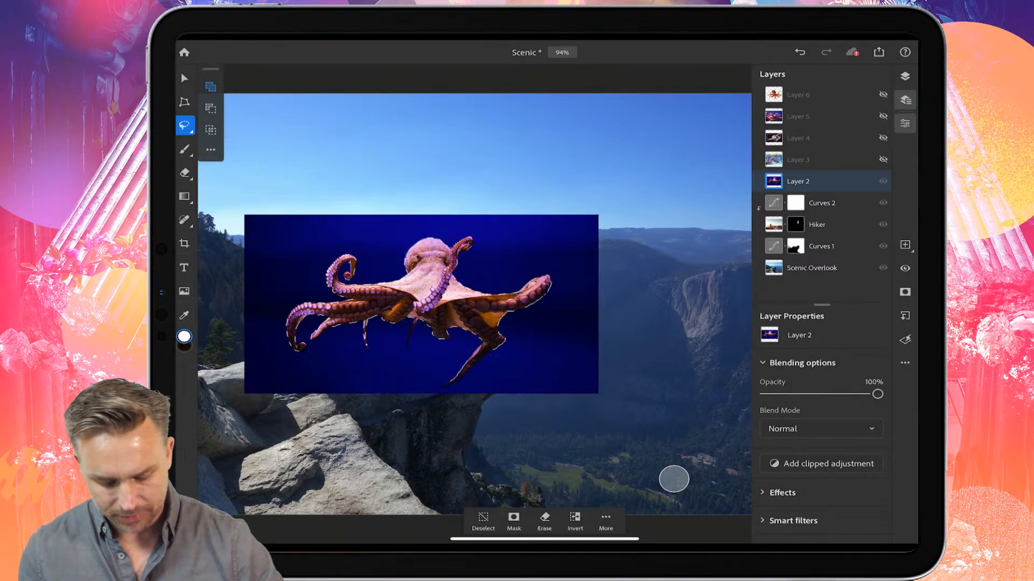
pyautogui.click(514, 521)
pyautogui.click(184, 79)
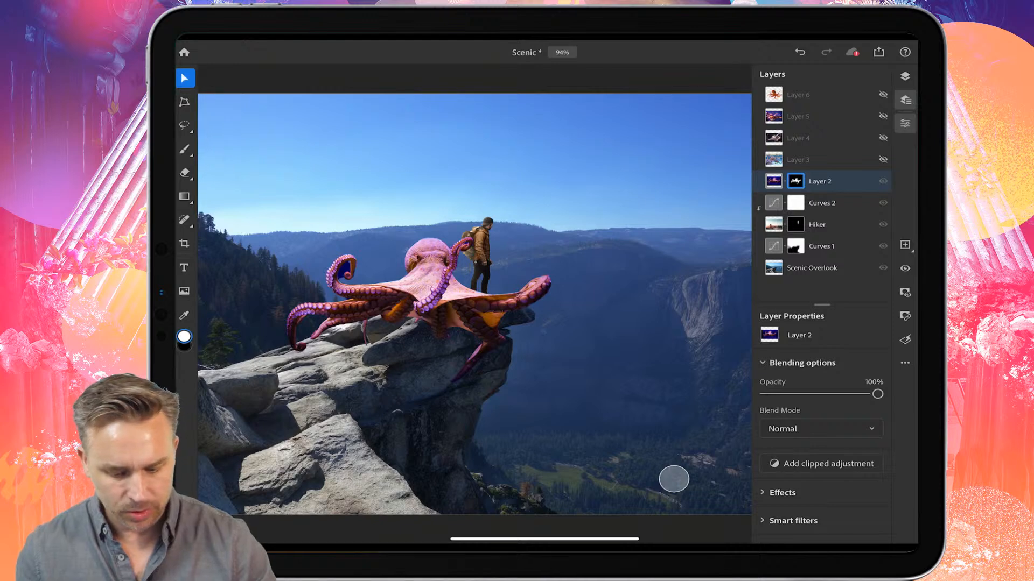
# Step: Move, enlarge and tilt the octopus with Transform so it looms above the hiker
pyautogui.moveTo(829, 181)
pyautogui.mouseDown()
pyautogui.moveTo(830, 263)
pyautogui.moveTo(829, 177)
pyautogui.mouseUp()
pyautogui.moveTo(442, 291); pyautogui.dragTo(633, 215)
pyautogui.click(184, 102)
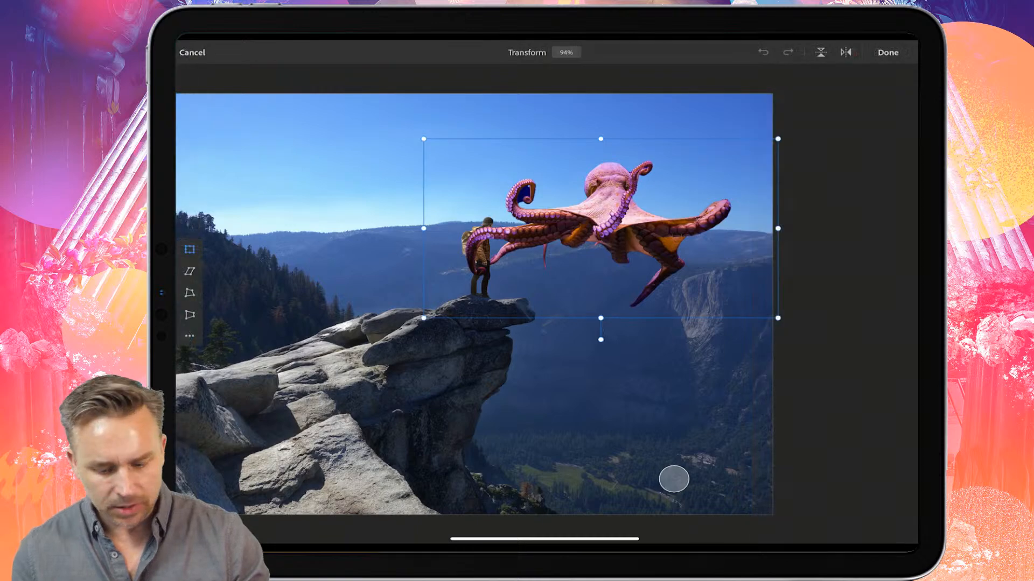
pyautogui.moveTo(600, 340); pyautogui.dragTo(587, 339)
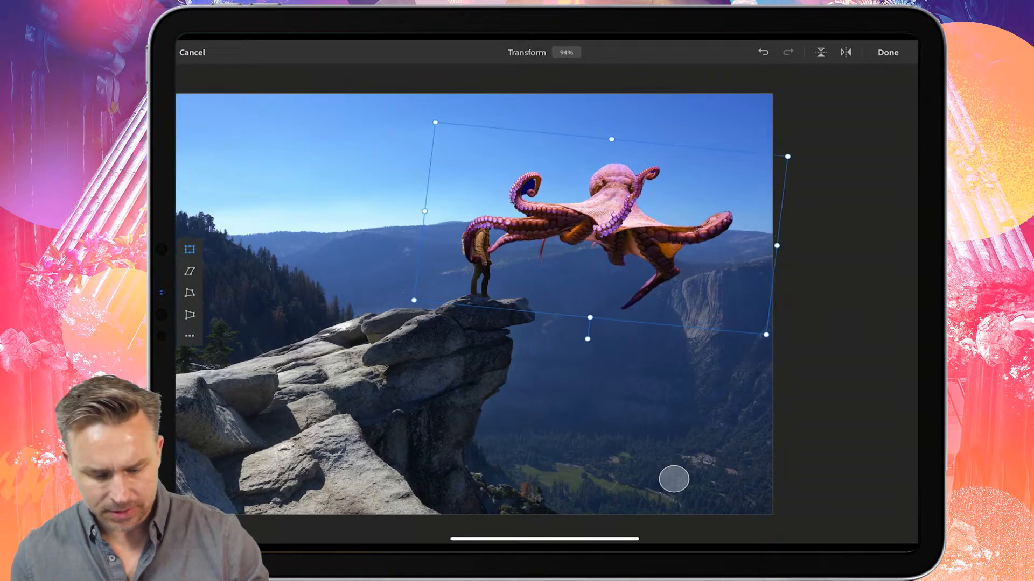
pyautogui.moveTo(413, 303); pyautogui.dragTo(272, 354)
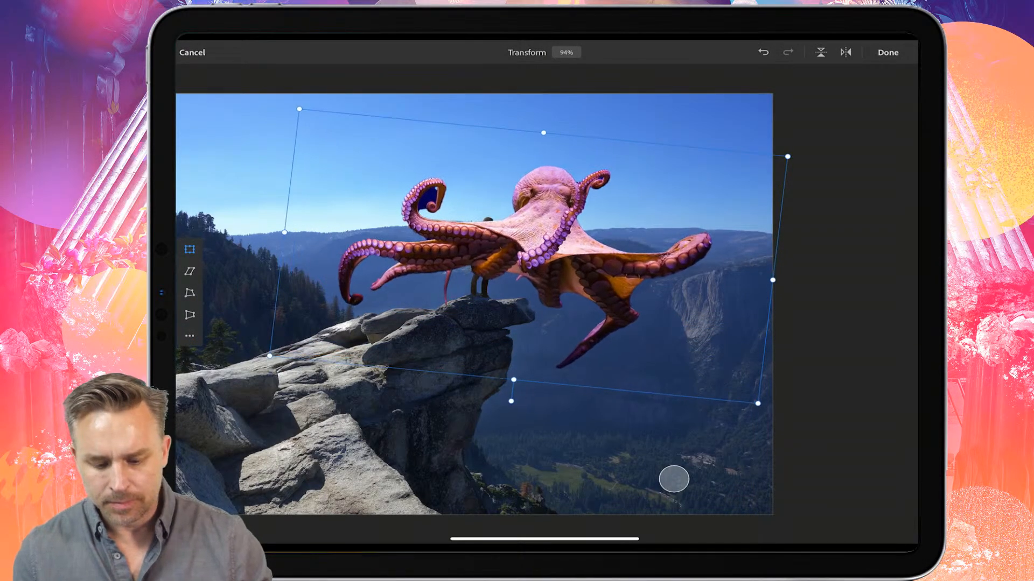
pyautogui.moveTo(538, 243); pyautogui.dragTo(559, 209)
pyautogui.moveTo(533, 346); pyautogui.dragTo(537, 315)
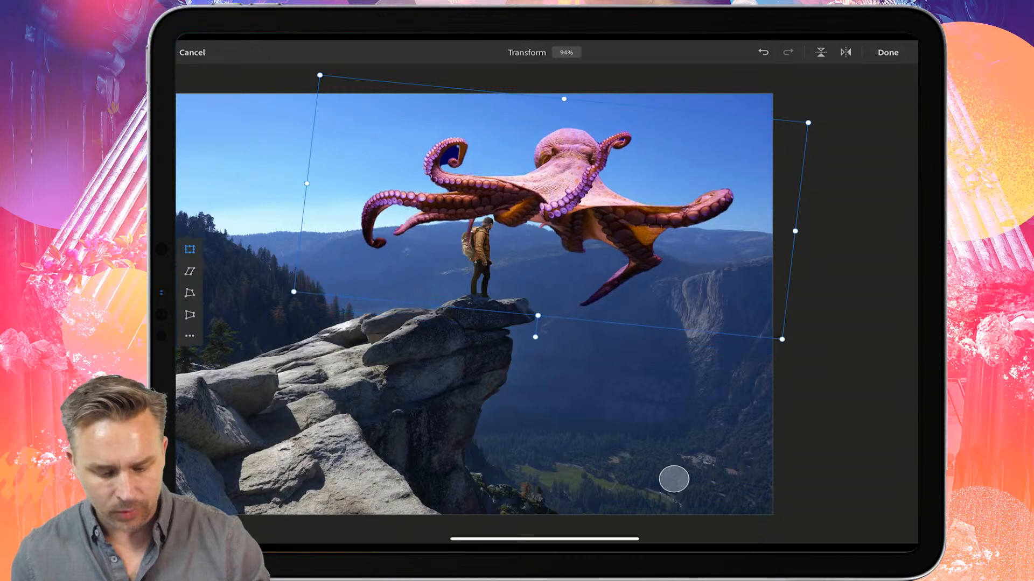
pyautogui.hotkey('ctrl', 'z')
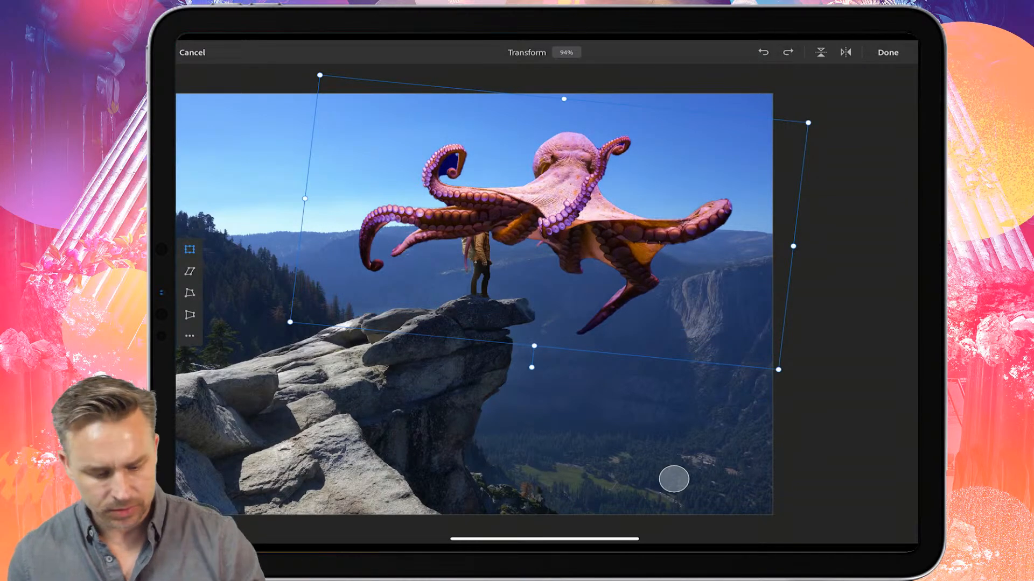
pyautogui.moveTo(290, 322); pyautogui.dragTo(375, 289)
pyautogui.moveTo(591, 206); pyautogui.dragTo(567, 229)
pyautogui.click(888, 52)
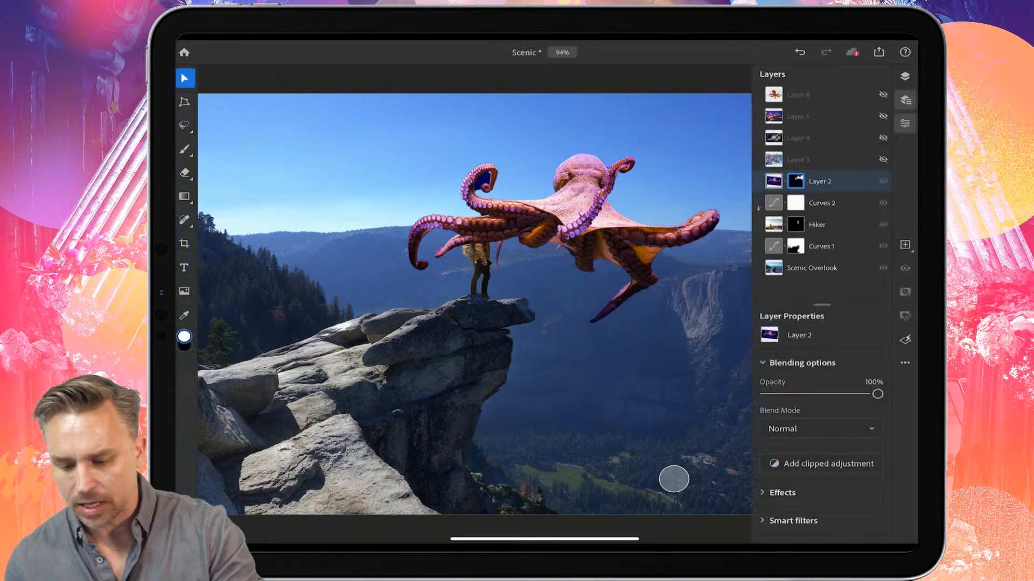
# Step: Move Layer 2 beneath the Hiker layer and nudge the octopus slightly right
pyautogui.moveTo(819, 181); pyautogui.dragTo(818, 224)
pyautogui.moveTo(587, 210); pyautogui.dragTo(610, 208)
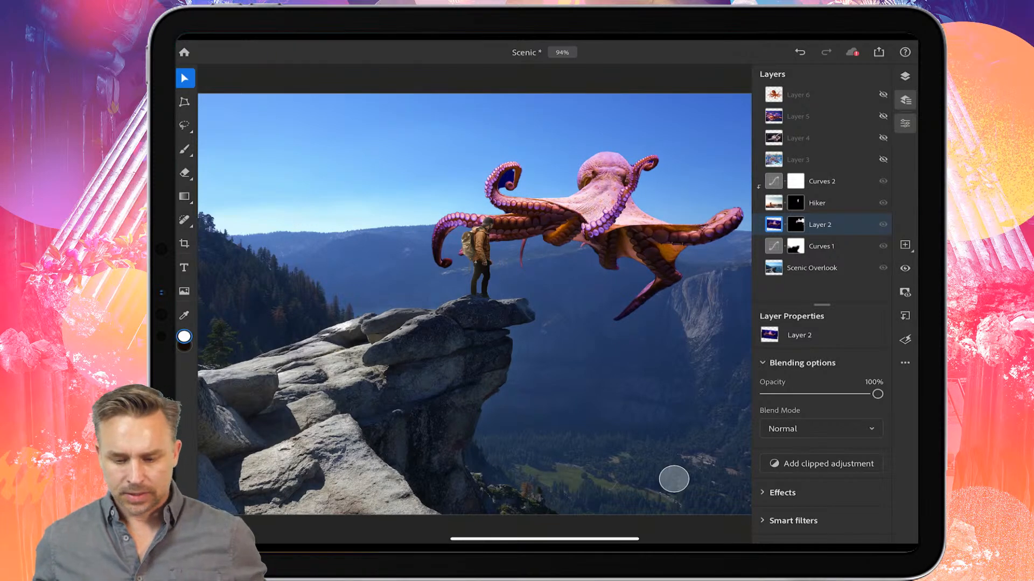
# Step: Duplicate the Scenic Overlook layer
pyautogui.click(803, 273)
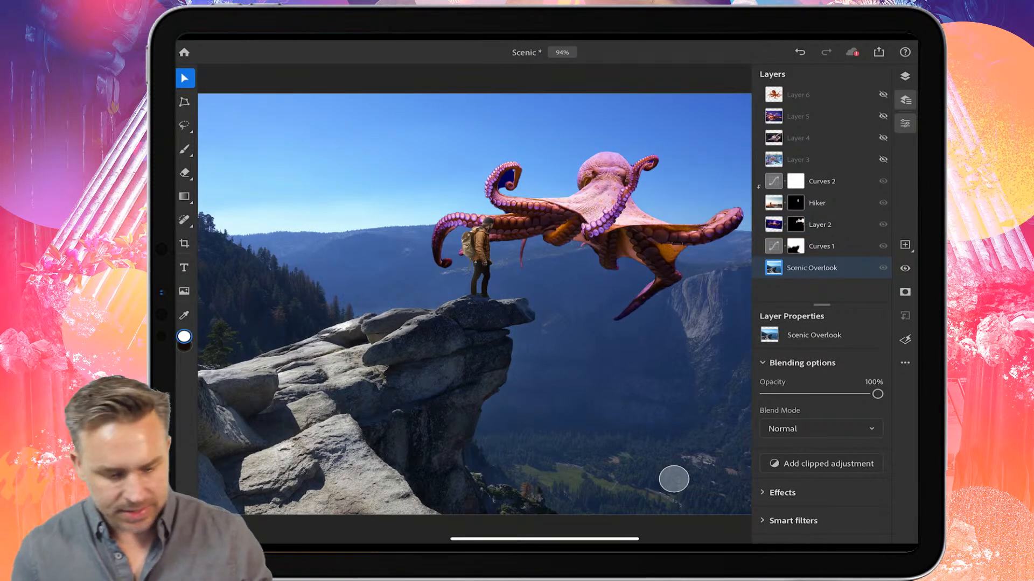
pyautogui.click(905, 363)
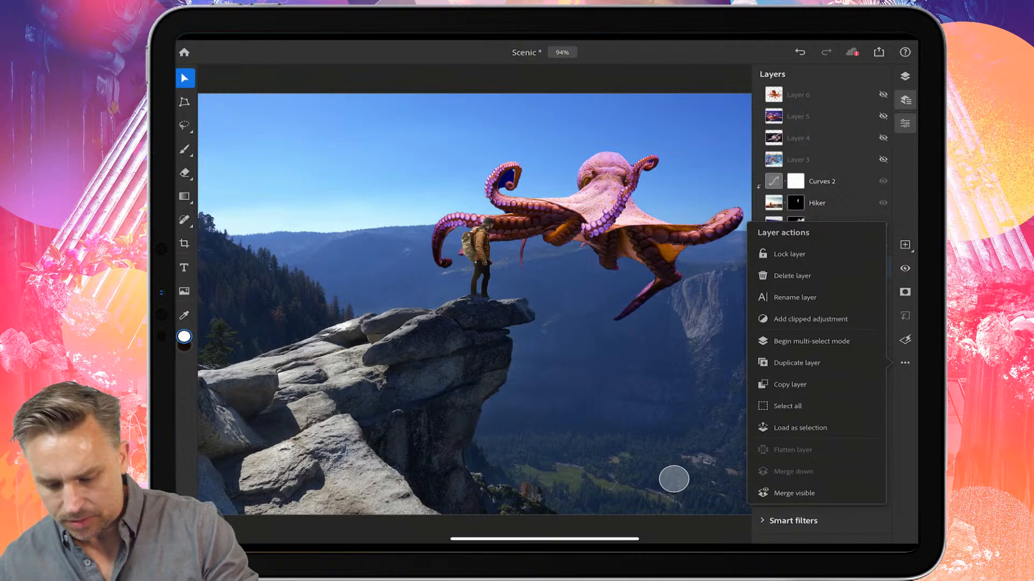
pyautogui.click(797, 363)
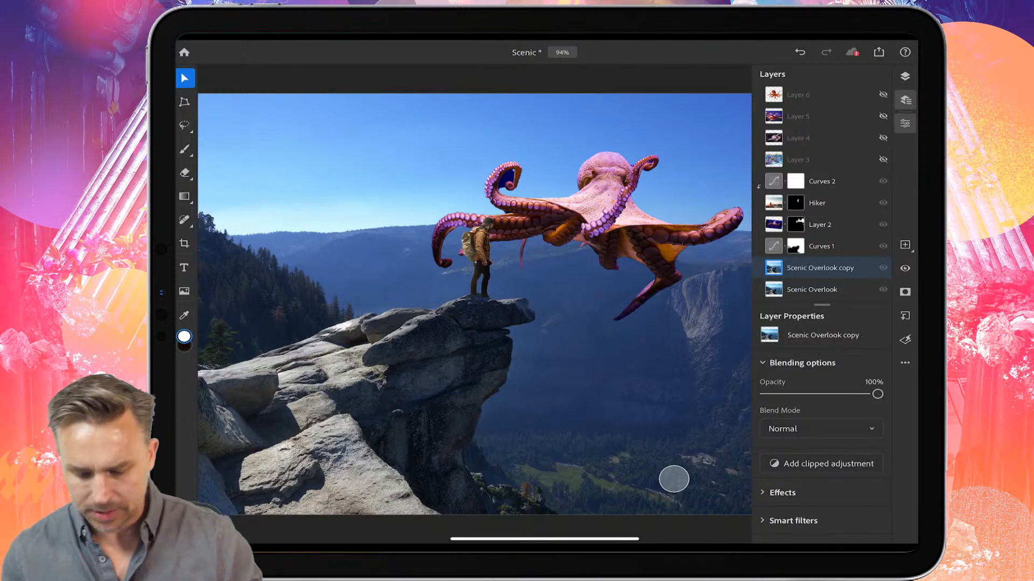
pyautogui.click(184, 125)
pyautogui.moveTo(462, 288); pyautogui.dragTo(271, 342)
pyautogui.click(483, 521)
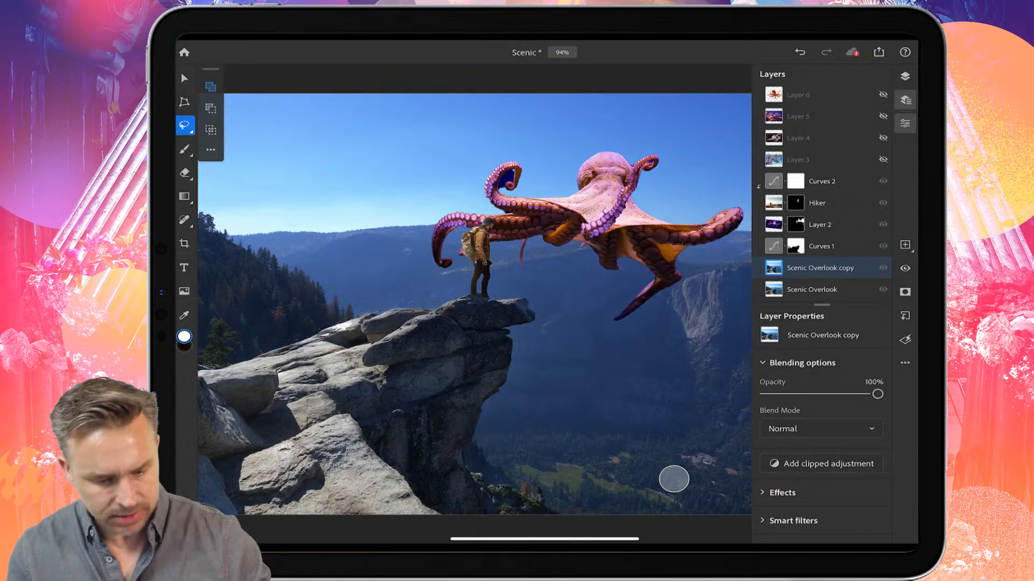
# Step: Select the rock outcrop with an object selection and mask the Scenic Overlook copy to it
pyautogui.click(185, 126)
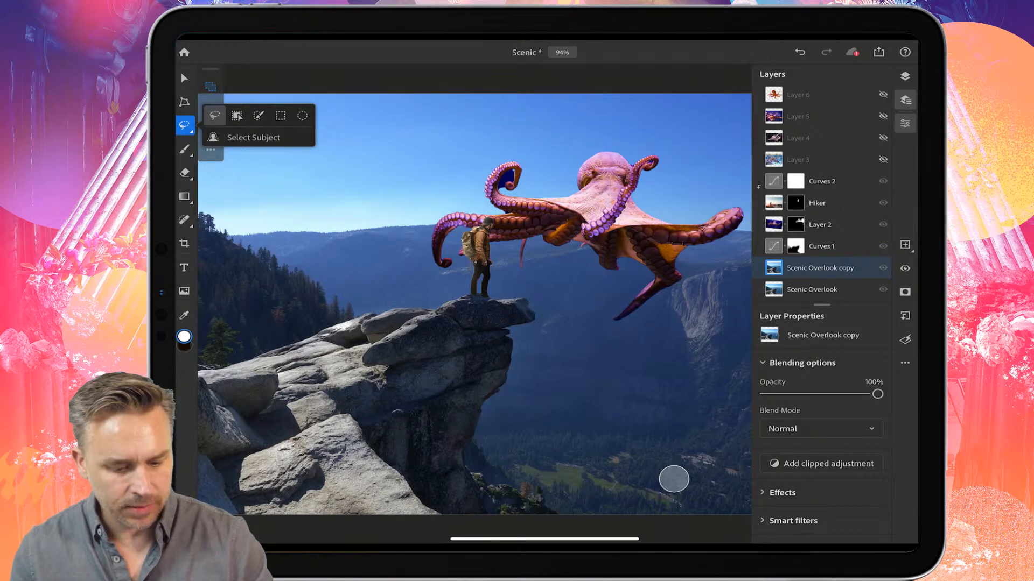
pyautogui.click(237, 115)
pyautogui.moveTo(262, 343); pyautogui.dragTo(420, 295)
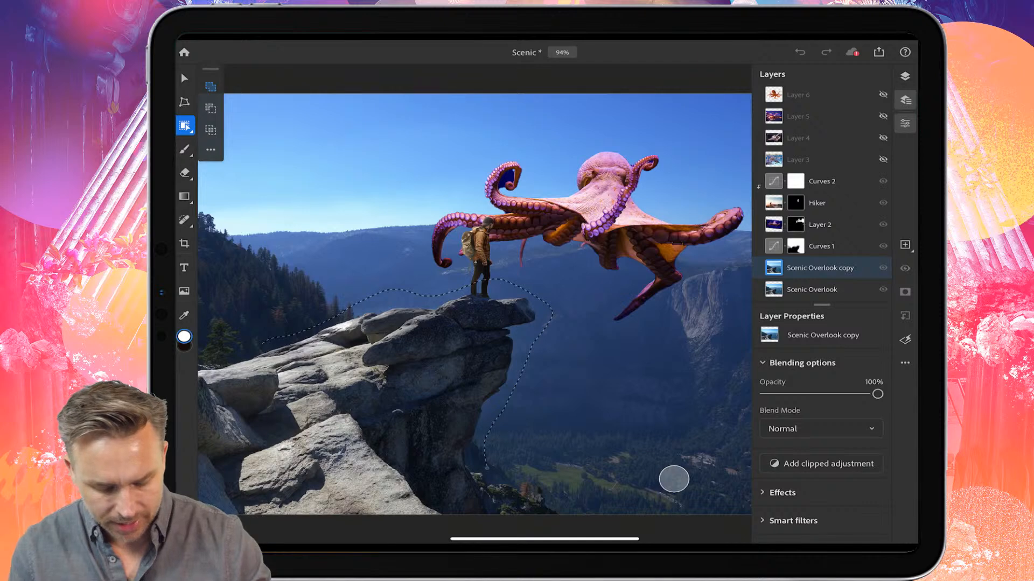
pyautogui.moveTo(487, 469)
pyautogui.mouseDown()
pyautogui.moveTo(463, 494)
pyautogui.moveTo(416, 495)
pyautogui.moveTo(349, 459)
pyautogui.moveTo(311, 430)
pyautogui.moveTo(263, 343)
pyautogui.mouseUp()
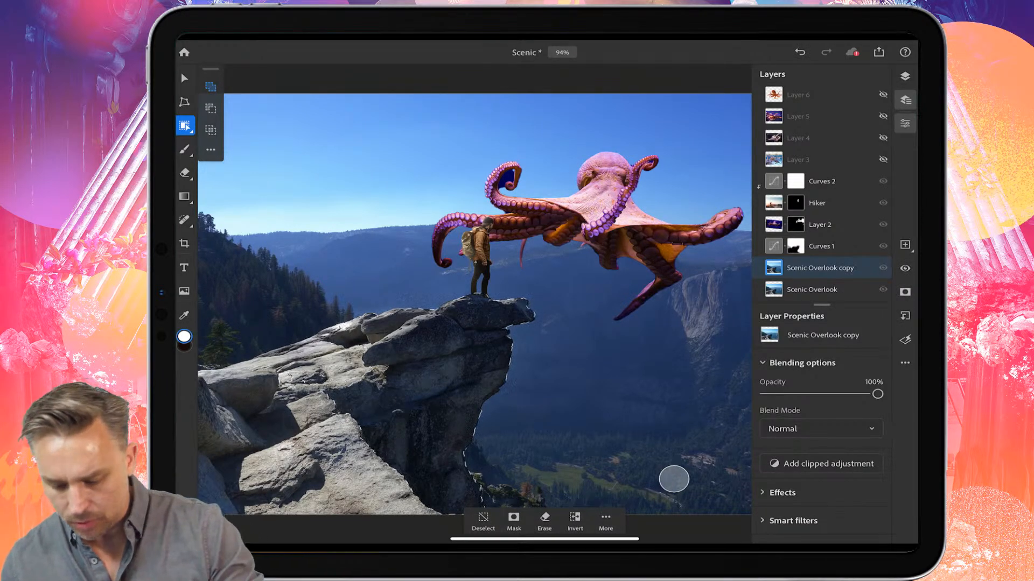
pyautogui.click(514, 519)
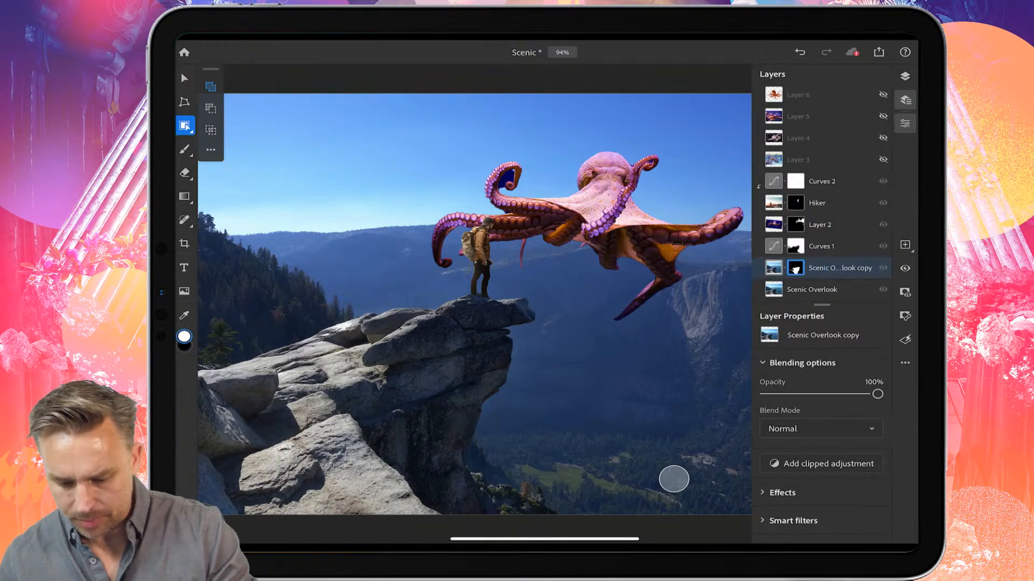
# Step: Hide the Curves 1 adjustment layer
pyautogui.click(820, 224)
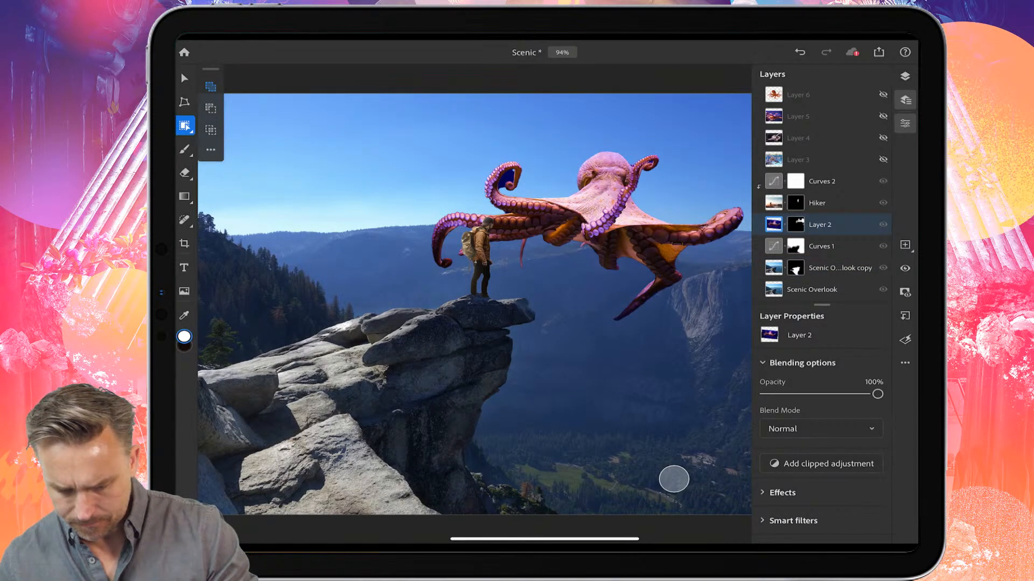
pyautogui.click(821, 246)
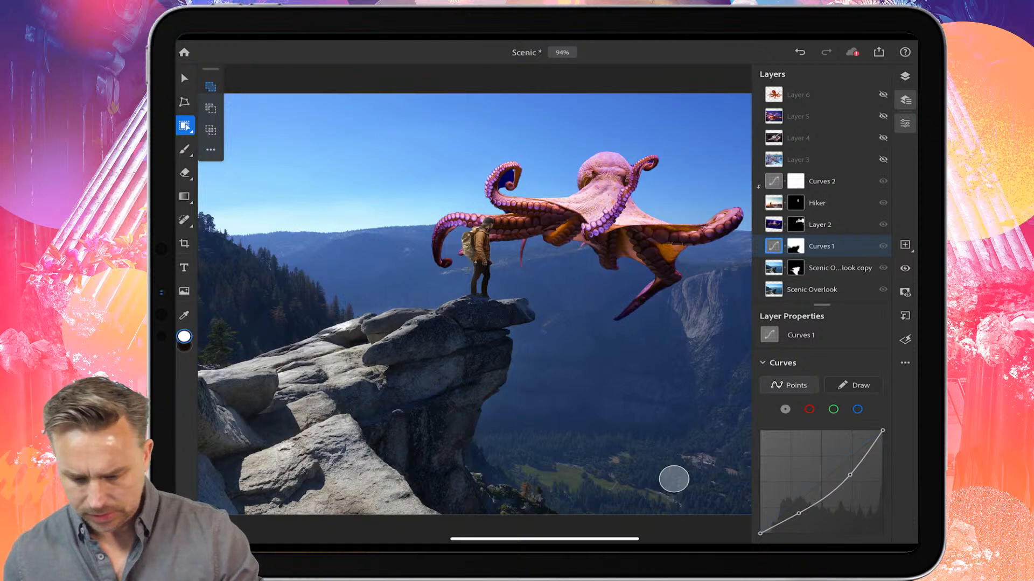
pyautogui.click(883, 246)
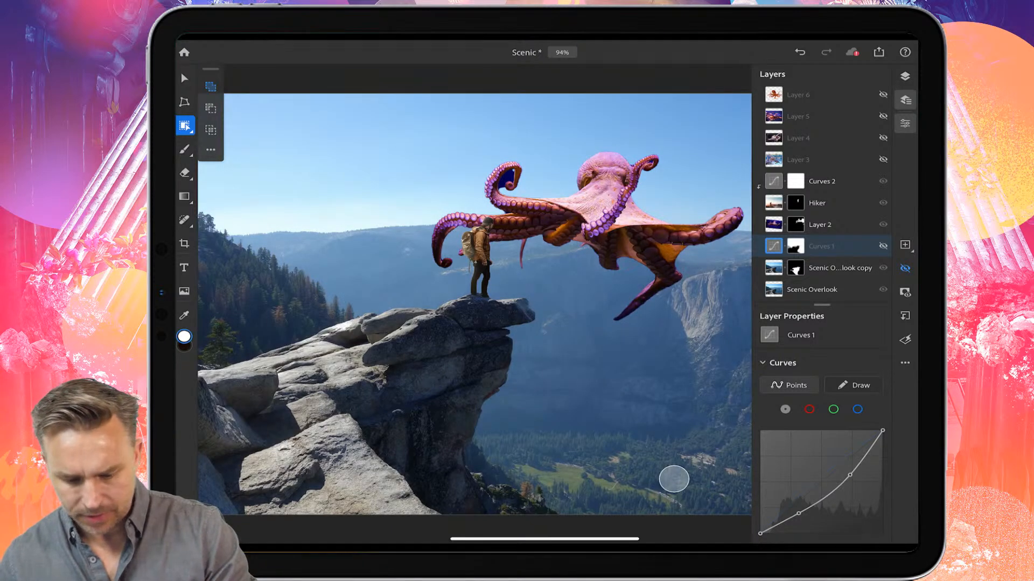
# Step: Move Layer 2 below the masked Scenic Overlook copy layer
pyautogui.click(820, 224)
pyautogui.moveTo(820, 225); pyautogui.dragTo(820, 272)
pyautogui.press('v')
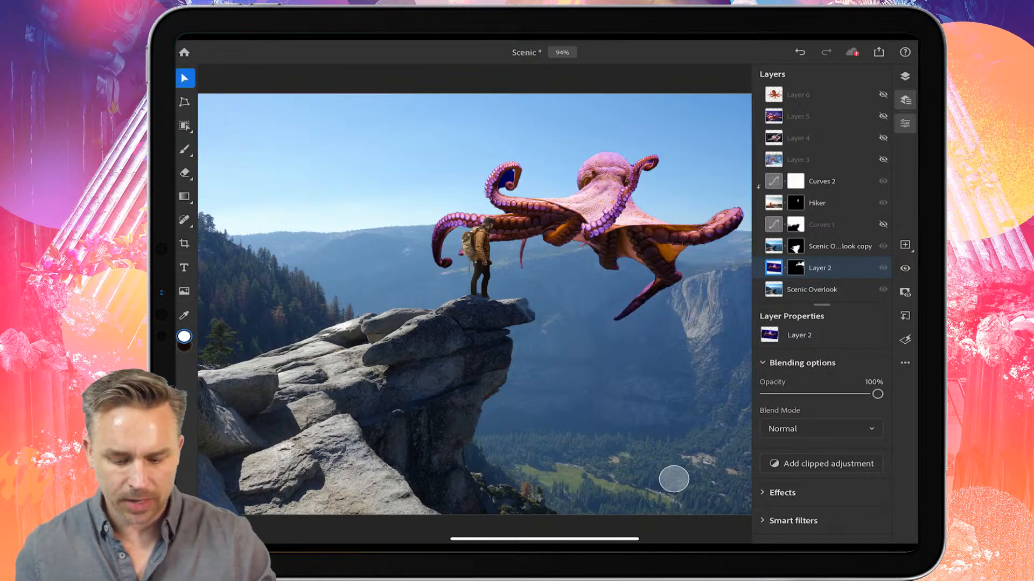
# Step: Enlarge, rotate and reposition the octopus with Transform so its tentacles sit behind the rock
pyautogui.click(185, 102)
pyautogui.moveTo(373, 351); pyautogui.dragTo(277, 406)
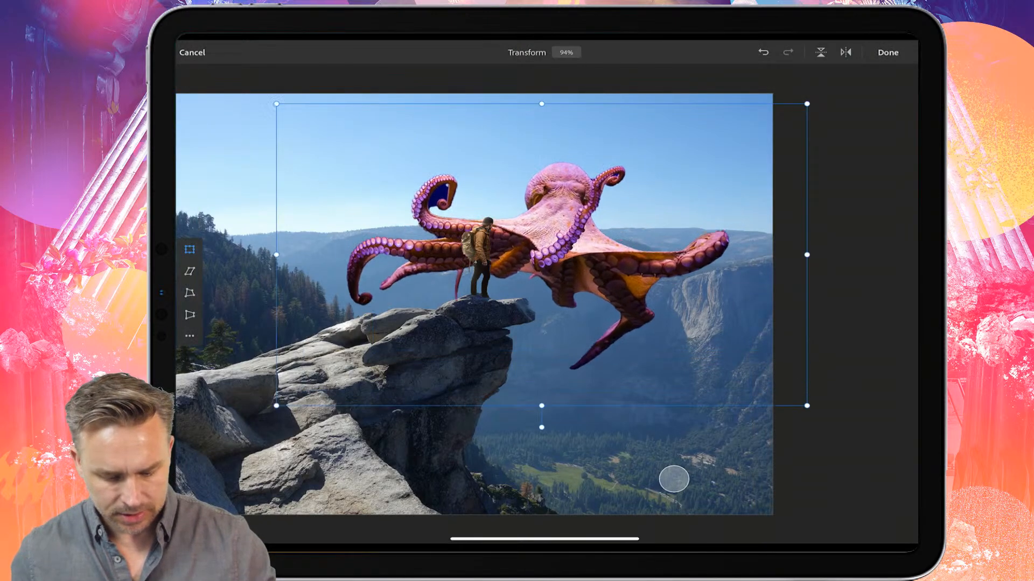
pyautogui.moveTo(560, 216)
pyautogui.mouseDown()
pyautogui.moveTo(564, 269)
pyautogui.moveTo(544, 256)
pyautogui.moveTo(581, 265)
pyautogui.moveTo(571, 200)
pyautogui.moveTo(565, 209)
pyautogui.mouseUp()
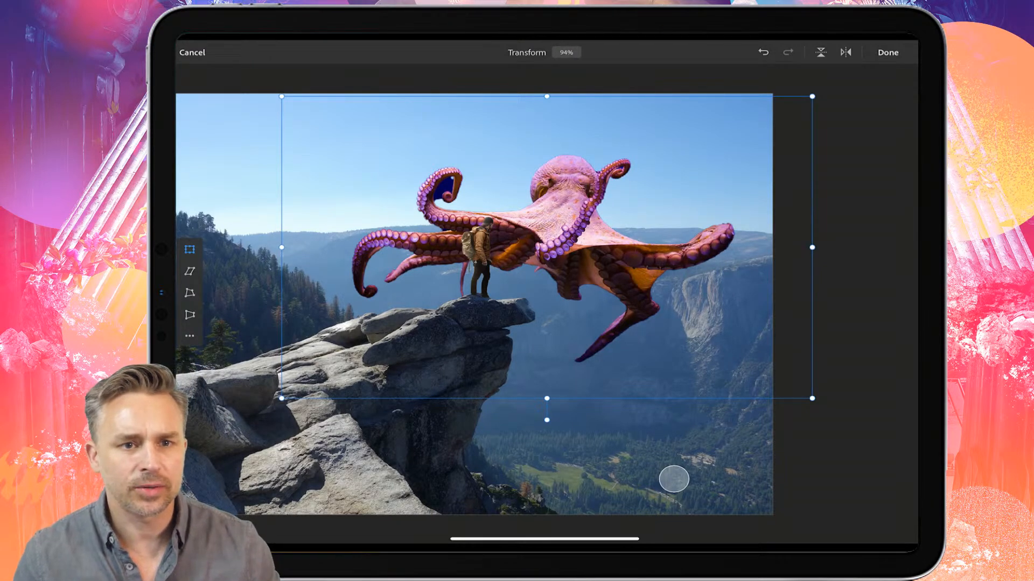
pyautogui.moveTo(547, 247); pyautogui.dragTo(514, 259)
pyautogui.moveTo(514, 411)
pyautogui.mouseDown()
pyautogui.moveTo(515, 397)
pyautogui.moveTo(514, 416)
pyautogui.mouseUp()
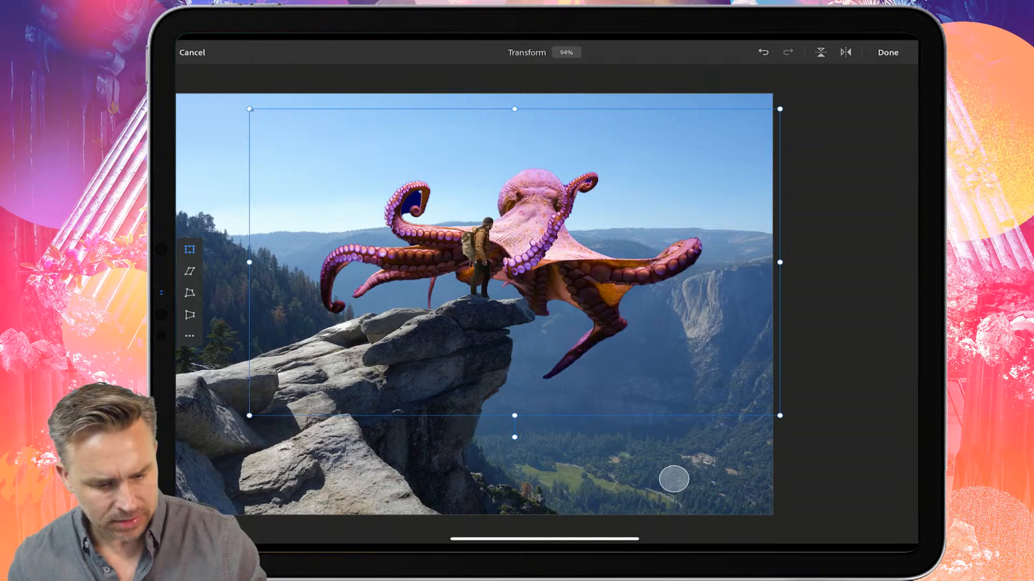
pyautogui.moveTo(249, 109); pyautogui.dragTo(308, 144)
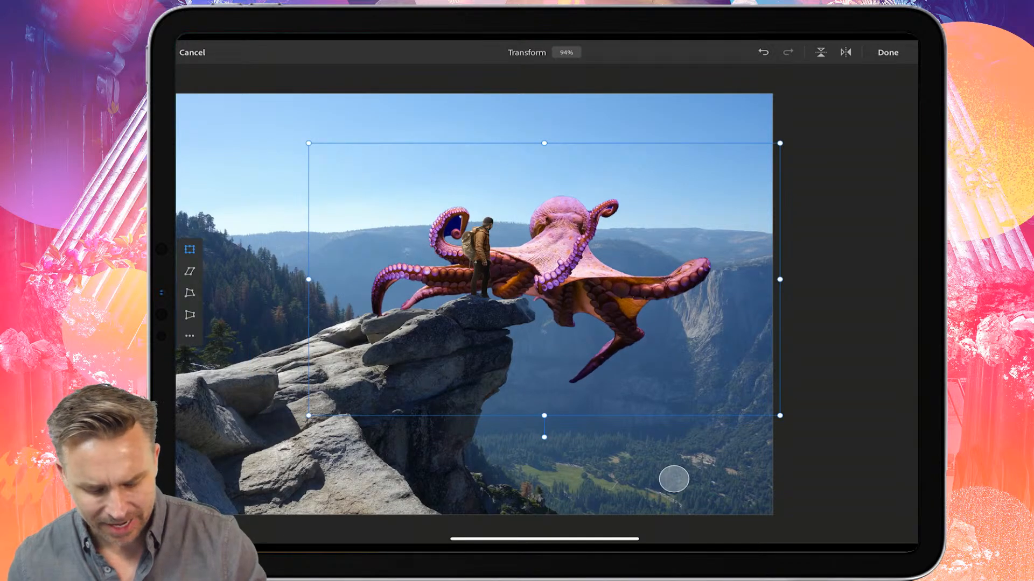
pyautogui.moveTo(544, 438); pyautogui.dragTo(506, 434)
pyautogui.moveTo(585, 284); pyautogui.dragTo(595, 222)
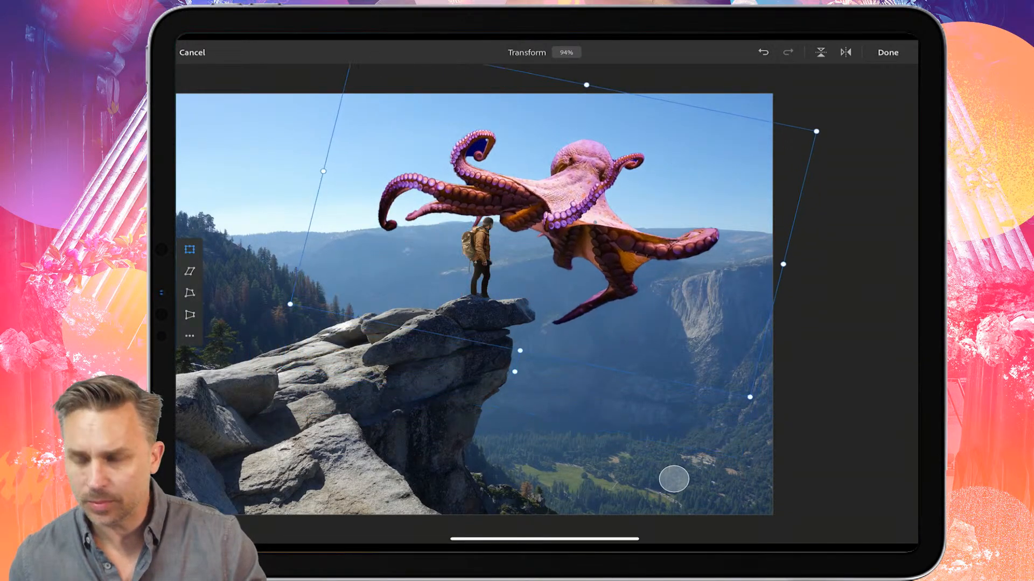
pyautogui.click(888, 52)
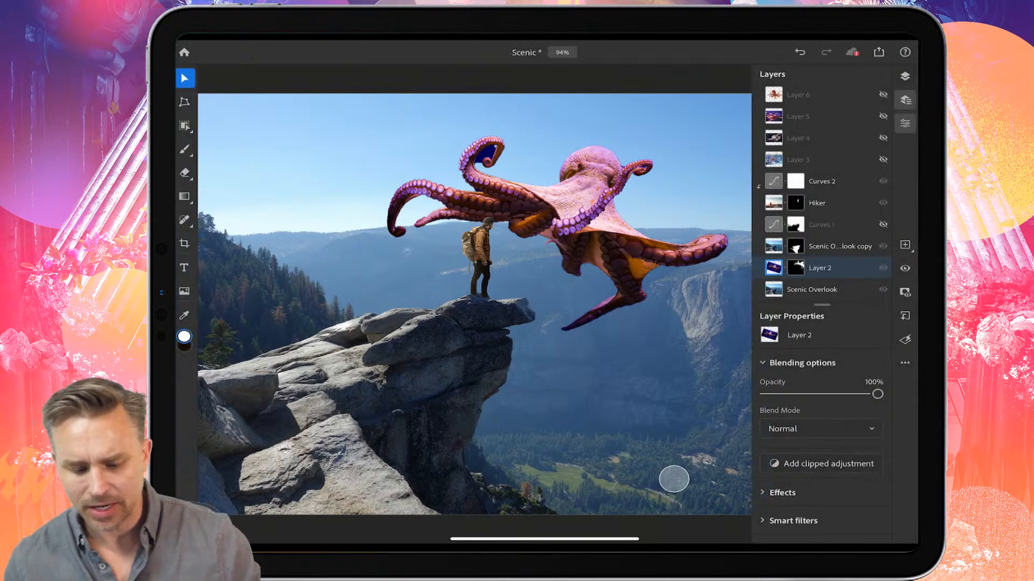
# Step: Show Layer 3 with the aquarium octopus photo and hide Layer 2
pyautogui.click(798, 160)
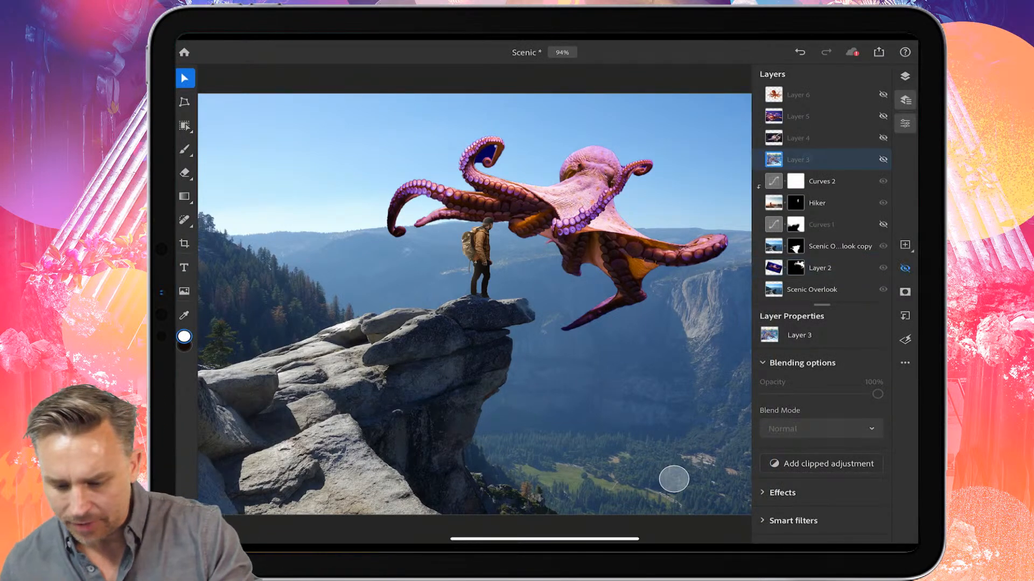
pyautogui.click(883, 160)
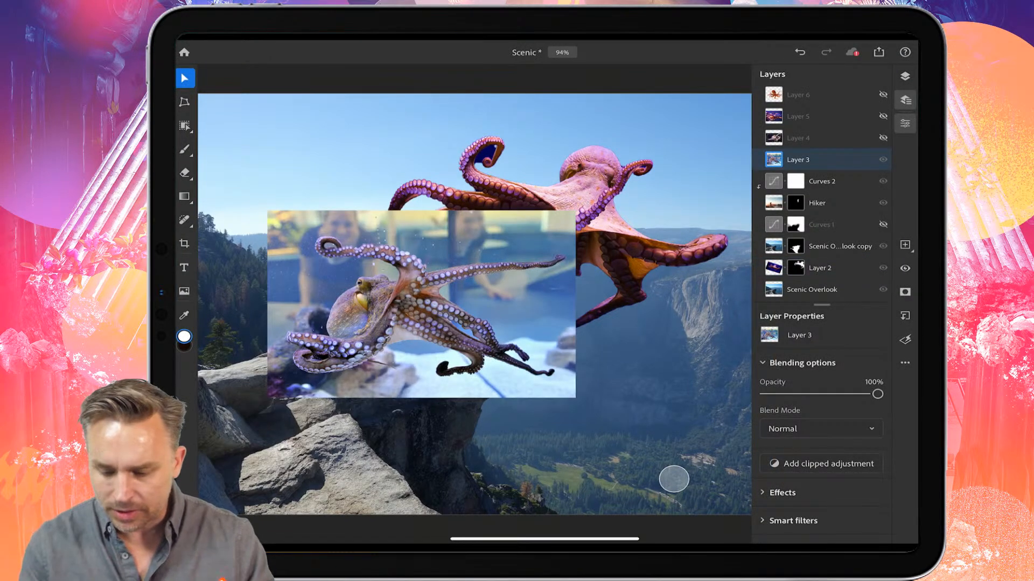
pyautogui.scroll(5, 674, 479)
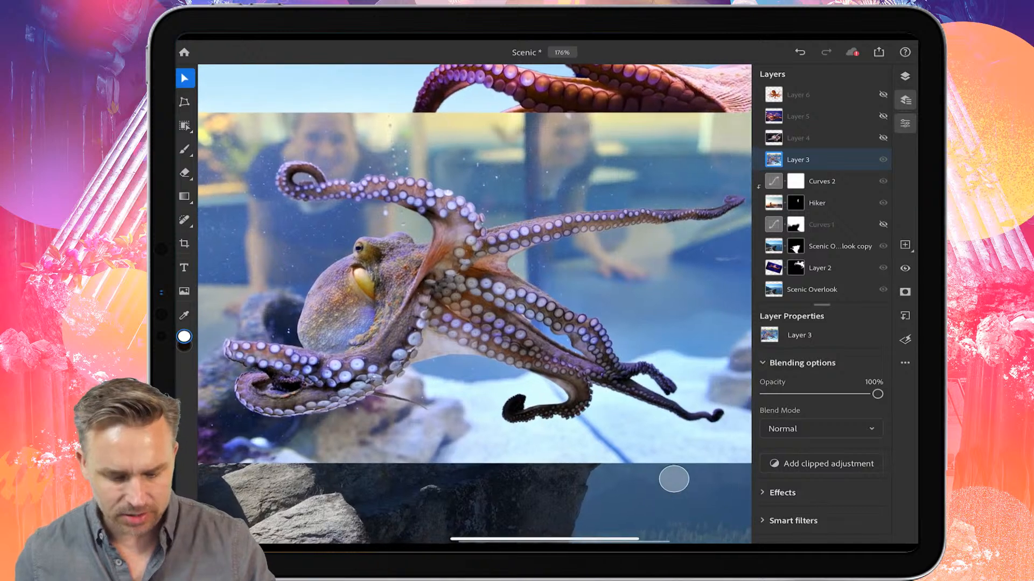
pyautogui.scroll(-3, 673, 479)
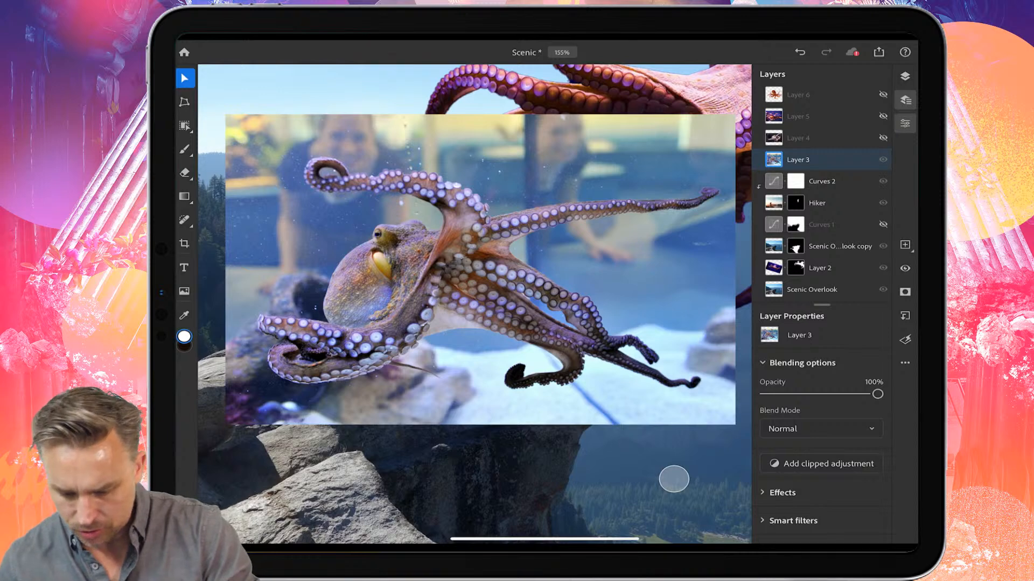
pyautogui.click(883, 268)
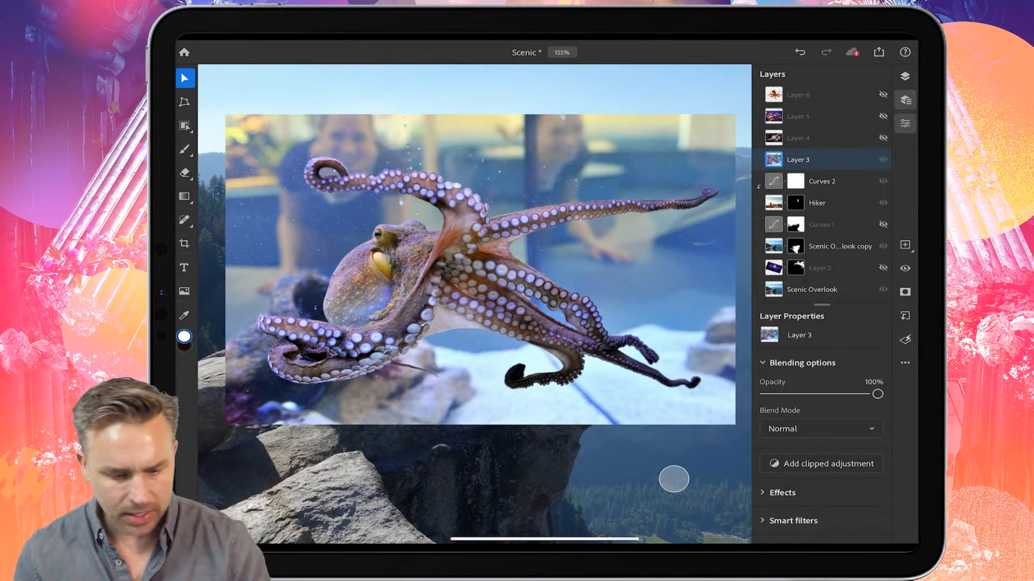
# Step: Select the aquarium octopus in Layer 3 with a subject selection
pyautogui.click(184, 126)
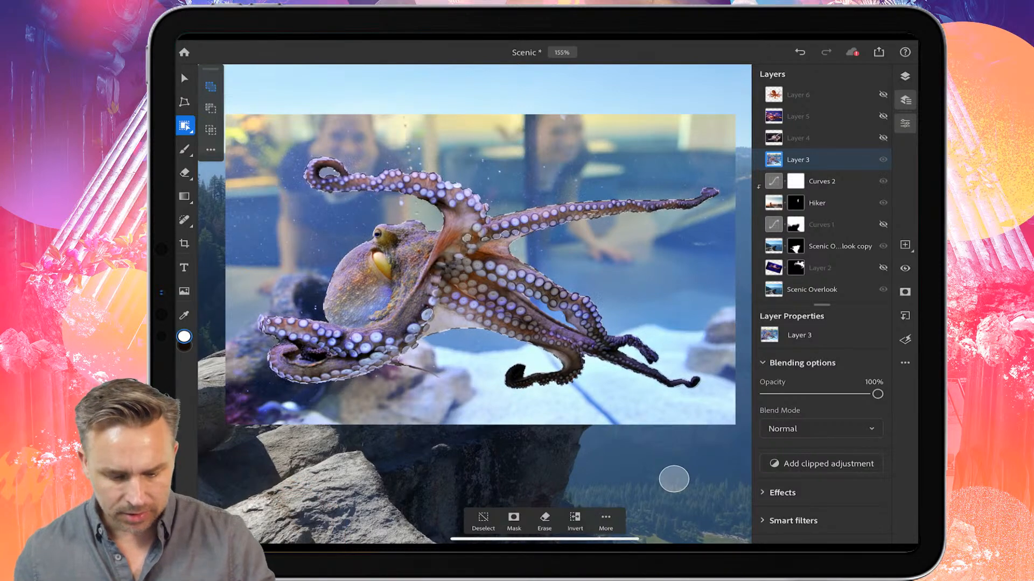
pyautogui.scroll(5, 398, 264)
pyautogui.scroll(-6, 409, 221)
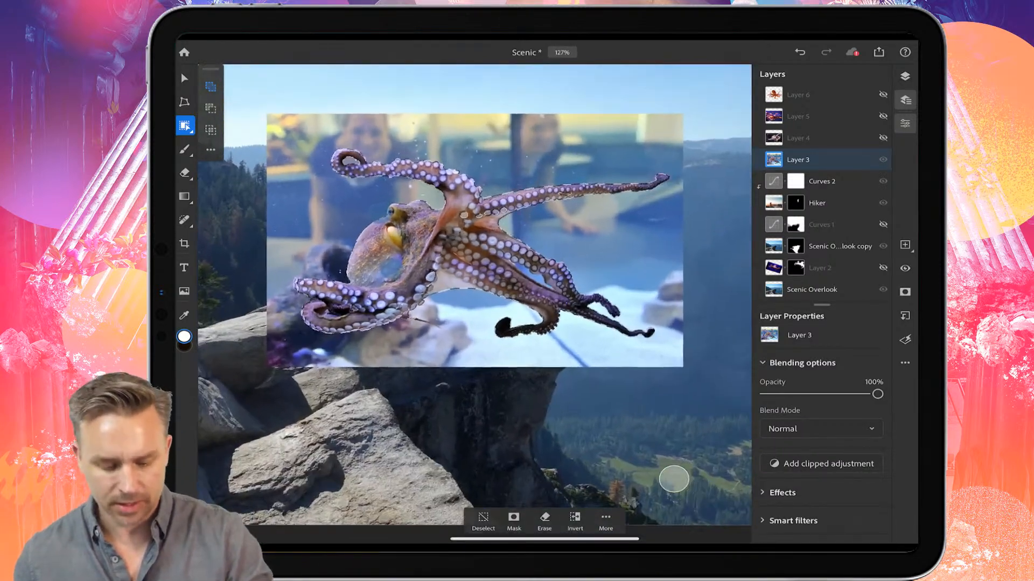
# Step: Mask the selected octopus in Layer 3, then flip, enlarge and reposition it with Transform
pyautogui.click(514, 521)
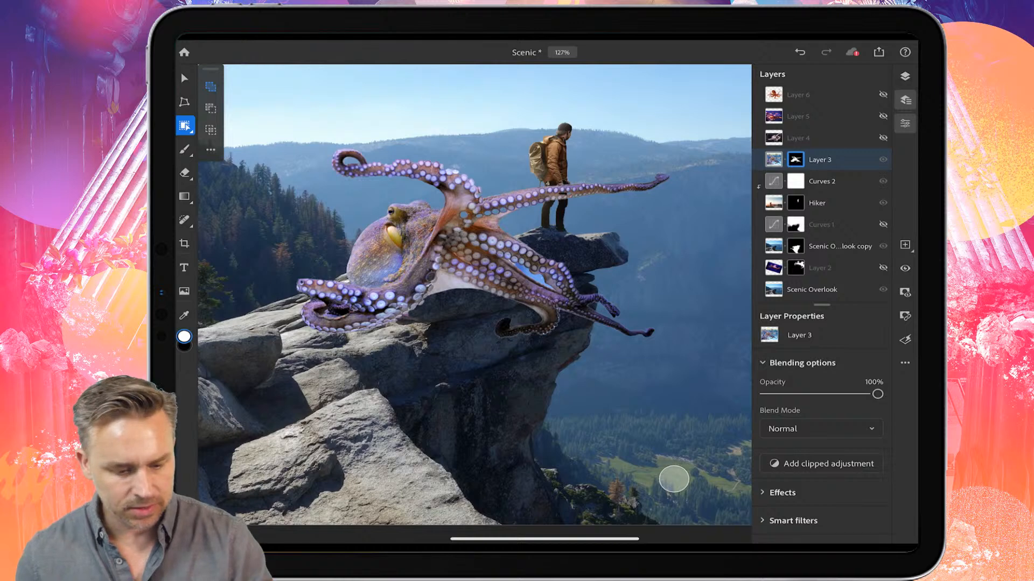
pyautogui.hotkey('ctrl', 't')
pyautogui.click(846, 52)
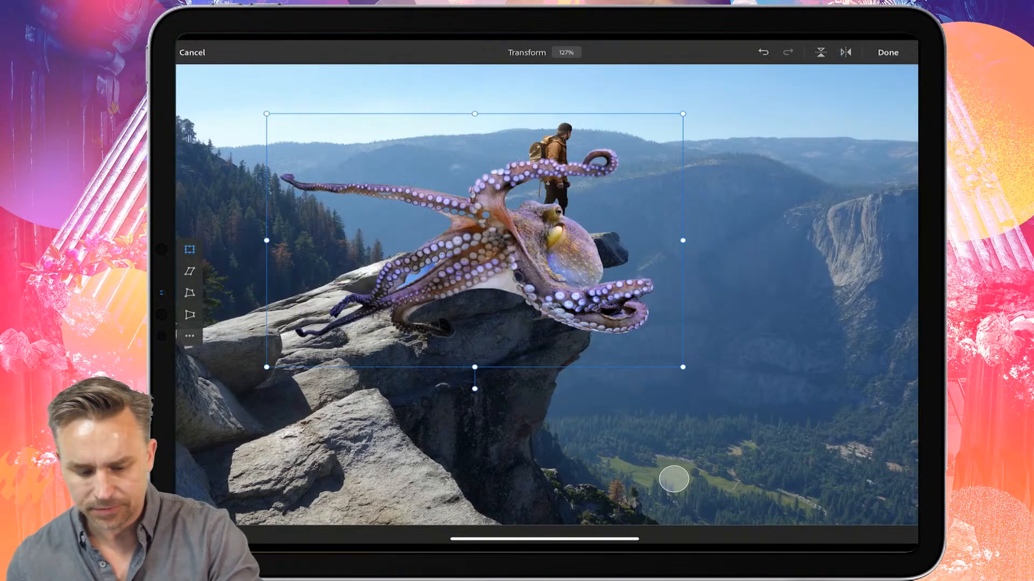
pyautogui.moveTo(507, 237); pyautogui.dragTo(721, 161)
pyautogui.moveTo(482, 291); pyautogui.dragTo(368, 360)
pyautogui.moveTo(634, 382); pyautogui.dragTo(679, 376)
pyautogui.click(888, 52)
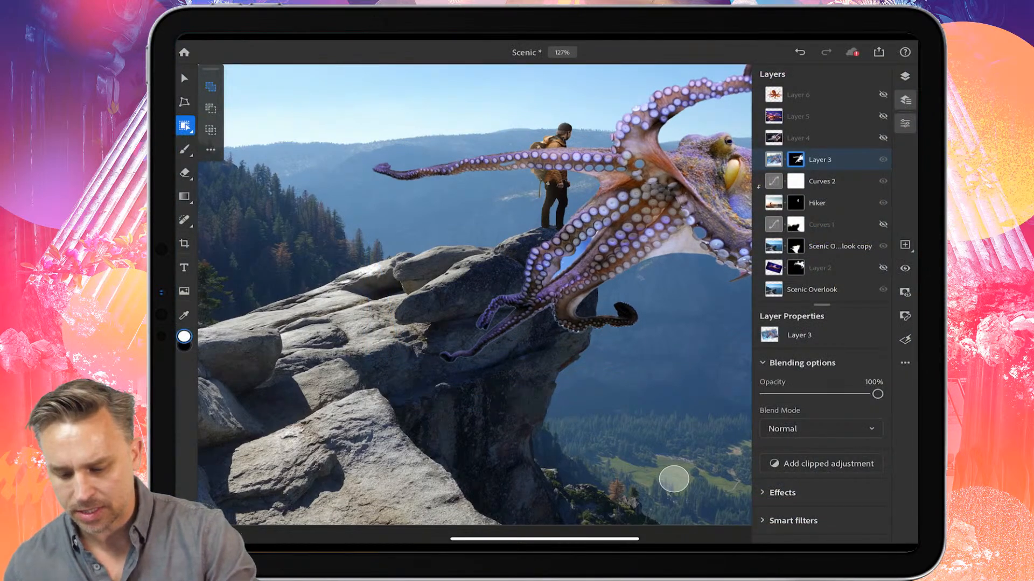
# Step: Move Layer 3 below the masked Scenic Overlook copy layer and shift the octopus up beside the hiker
pyautogui.moveTo(823, 159); pyautogui.dragTo(824, 241)
pyautogui.scroll(-5, 387, 264)
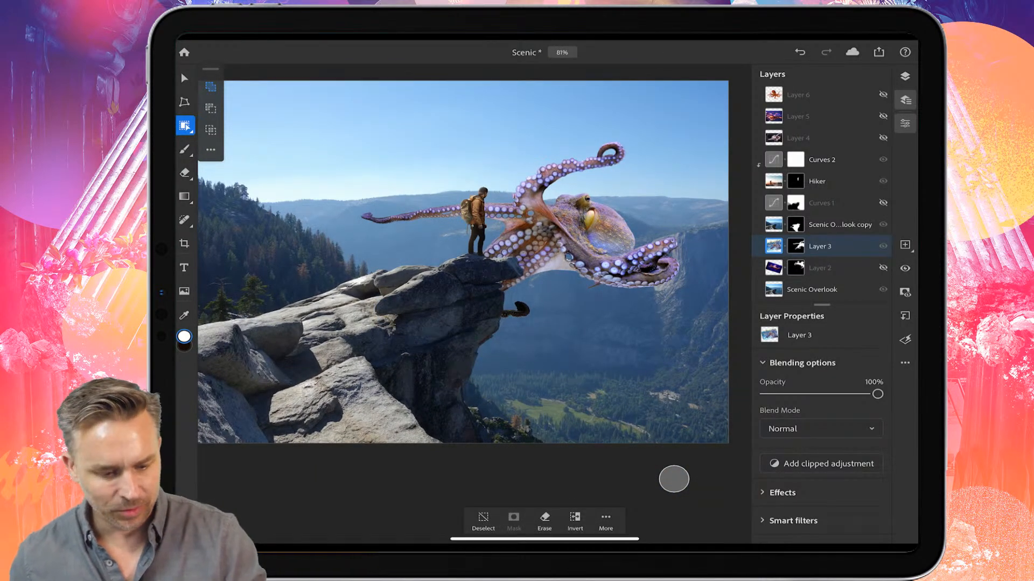
pyautogui.click(185, 78)
pyautogui.moveTo(587, 232); pyautogui.dragTo(623, 197)
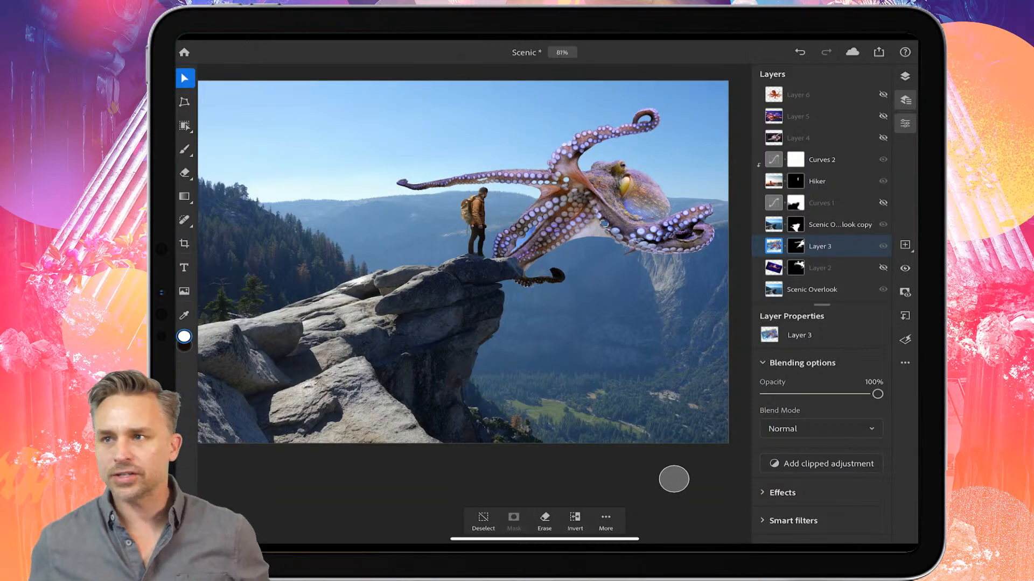
# Step: Deselect and add a clipped Color Balance adjustment to Layer 3 with Cyan/Red set to -35
pyautogui.click(483, 521)
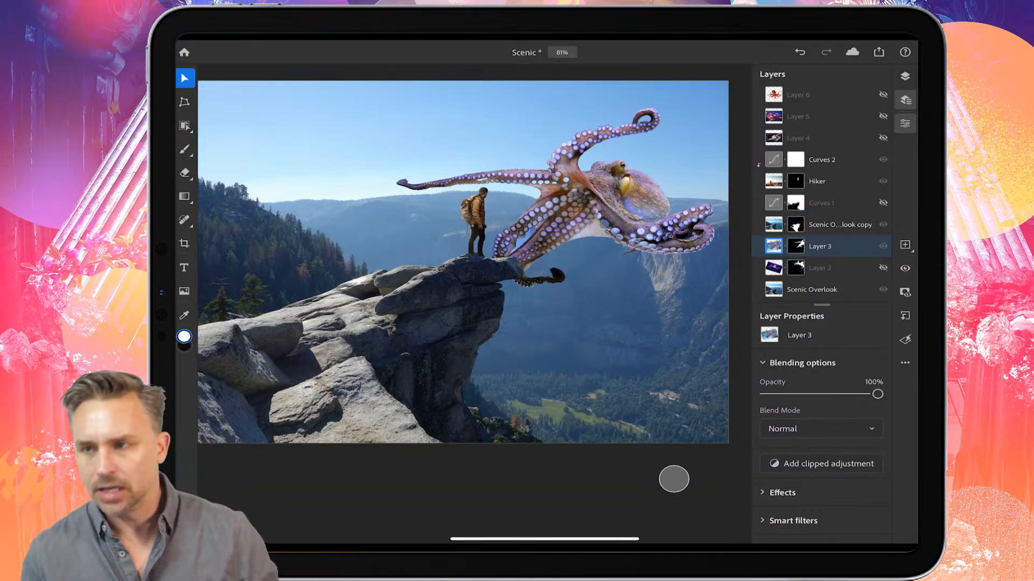
pyautogui.click(822, 464)
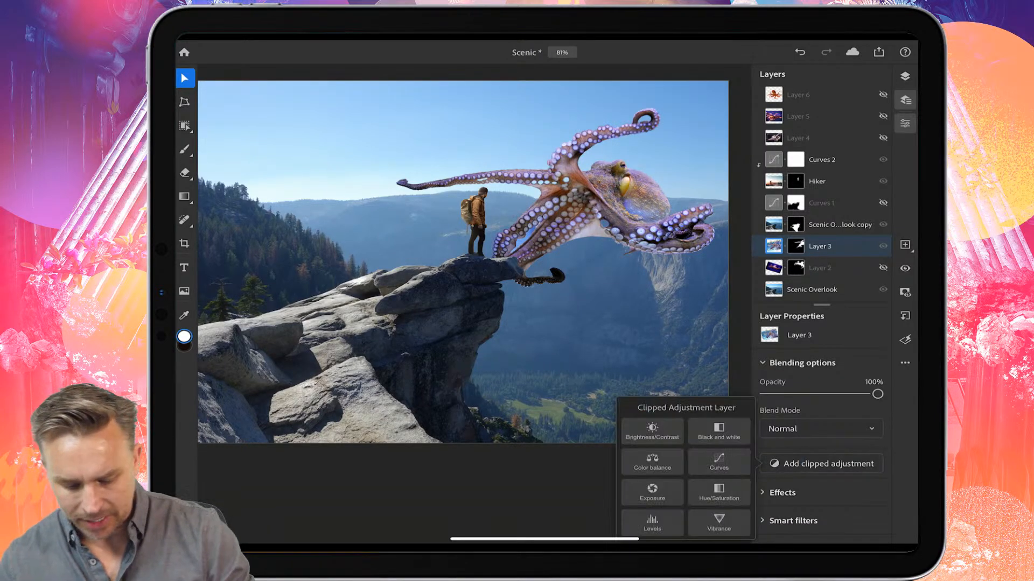
pyautogui.click(660, 464)
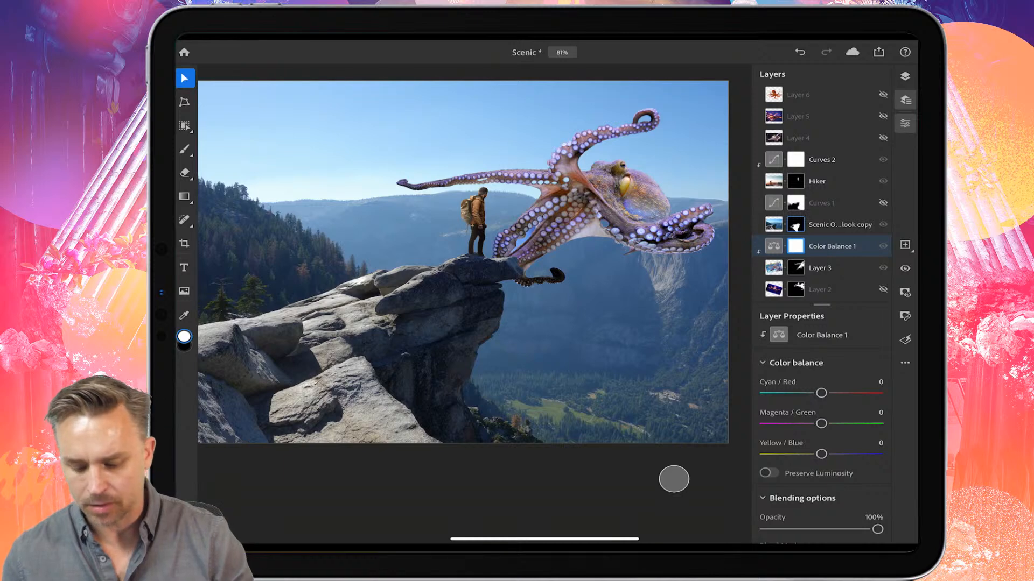
pyautogui.moveTo(821, 393); pyautogui.dragTo(801, 394)
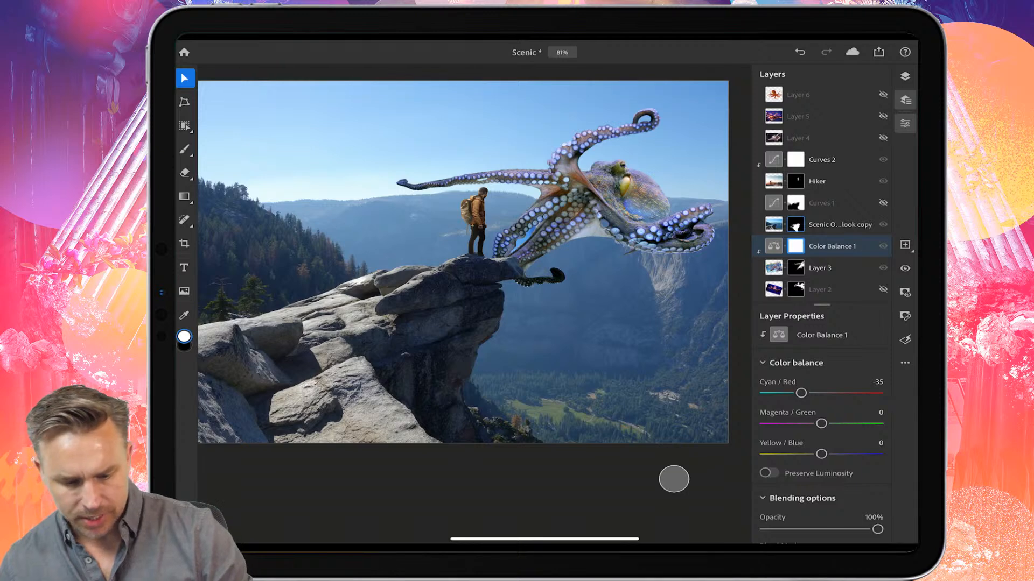
# Step: Select Layer 3 and shrink, rotate and reposition the octopus with Transform so a tentacle grips the rock edge
pyautogui.click(184, 101)
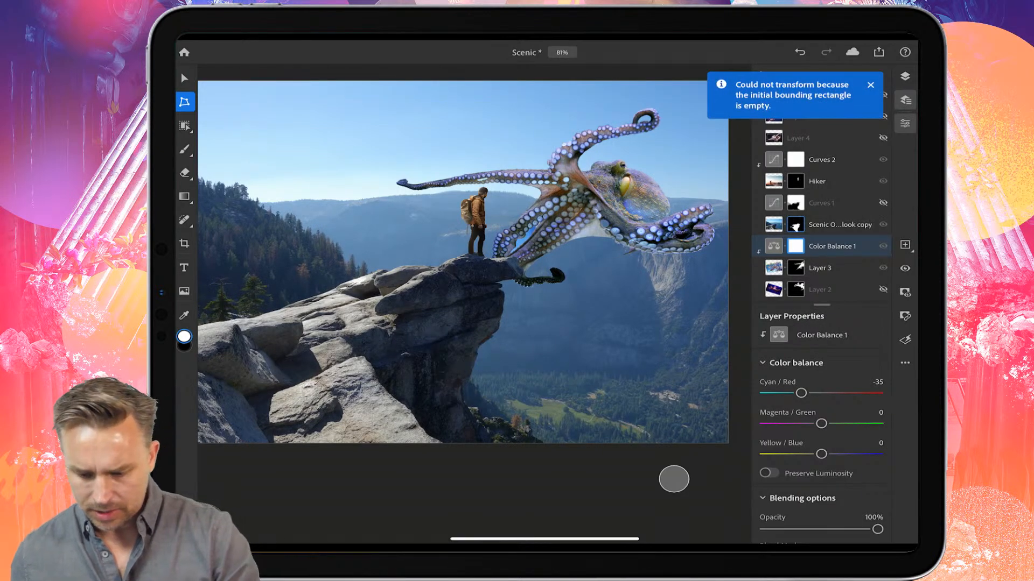
pyautogui.click(821, 268)
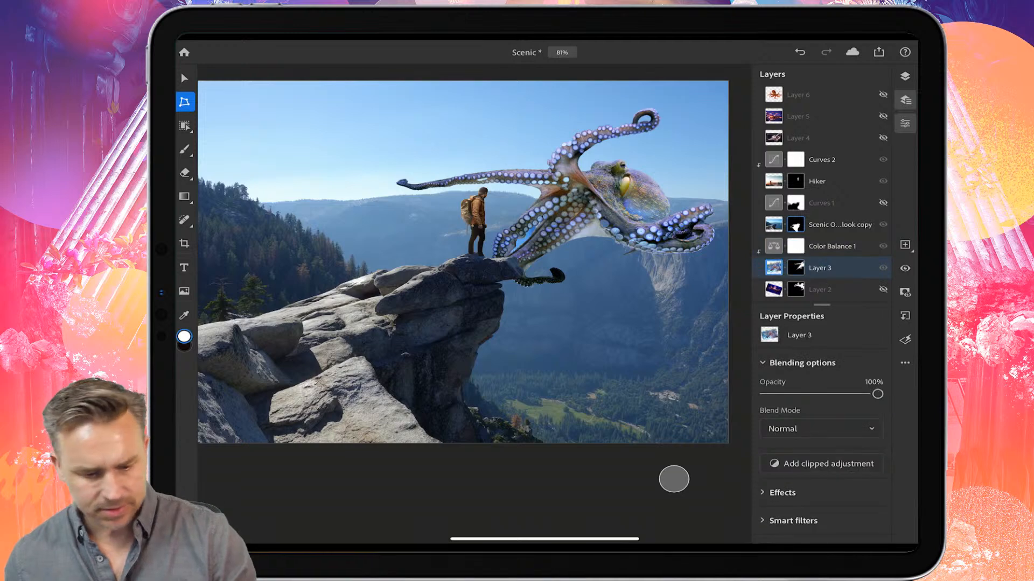
pyautogui.click(184, 101)
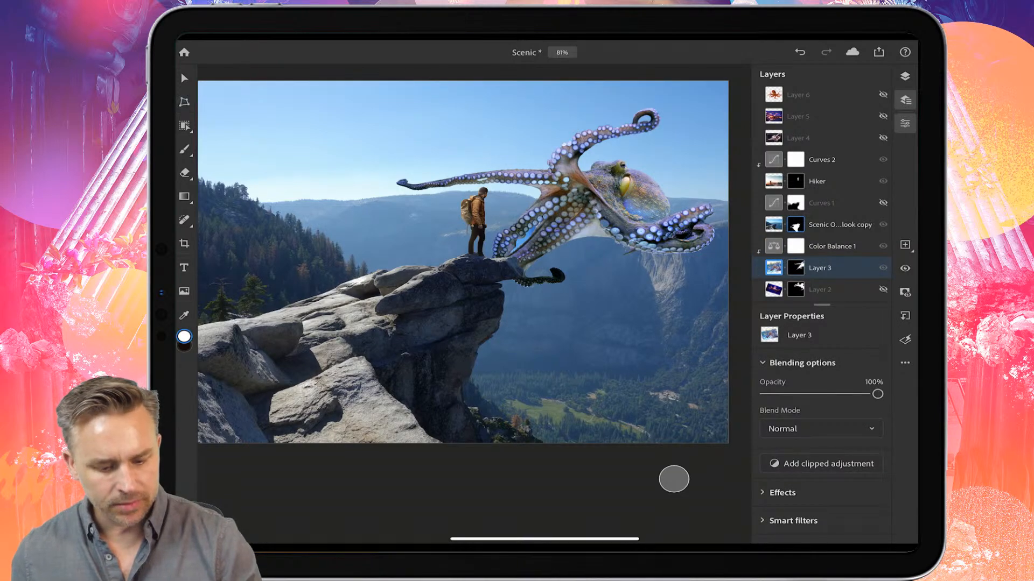
pyautogui.click(184, 79)
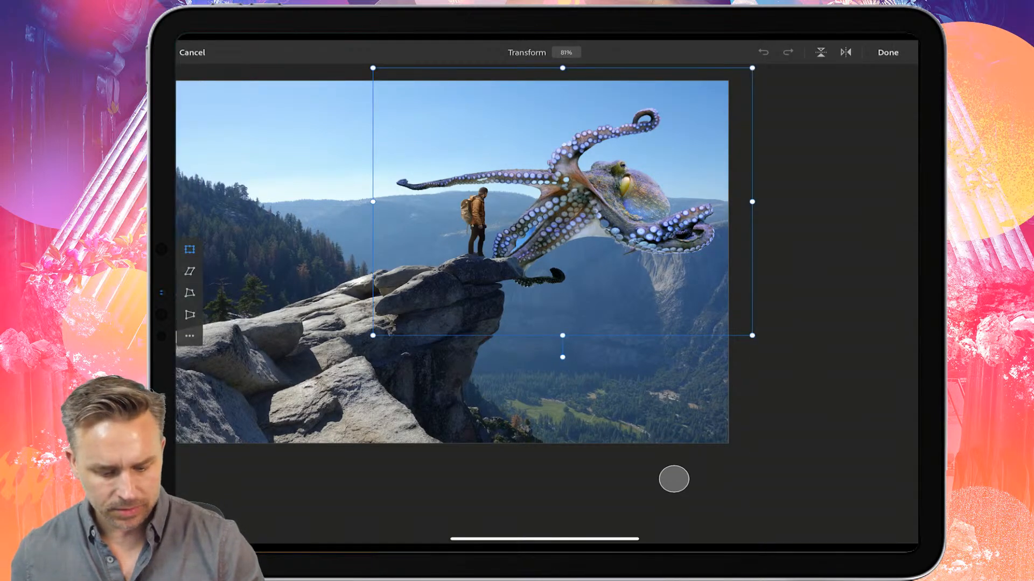
pyautogui.moveTo(372, 335); pyautogui.dragTo(449, 282)
pyautogui.moveTo(600, 175); pyautogui.dragTo(598, 177)
pyautogui.moveTo(541, 145); pyautogui.dragTo(522, 164)
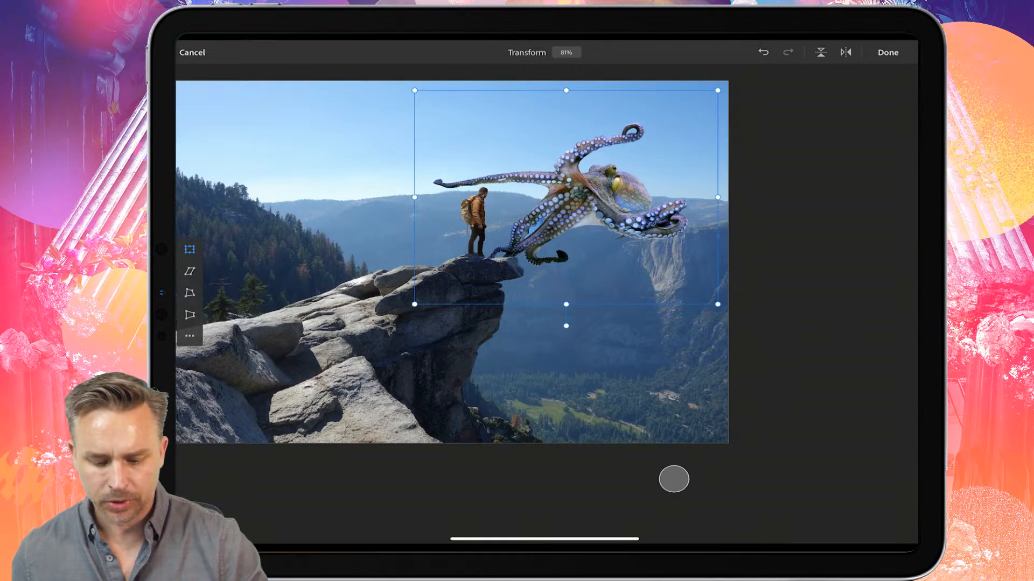
pyautogui.moveTo(566, 325); pyautogui.dragTo(608, 320)
pyautogui.moveTo(595, 186); pyautogui.dragTo(600, 178)
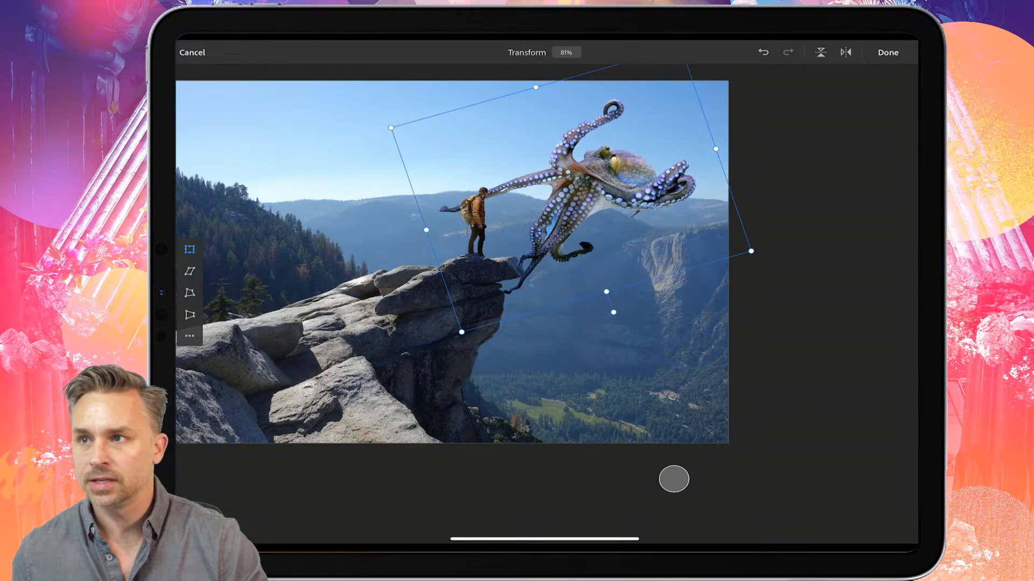
pyautogui.click(888, 52)
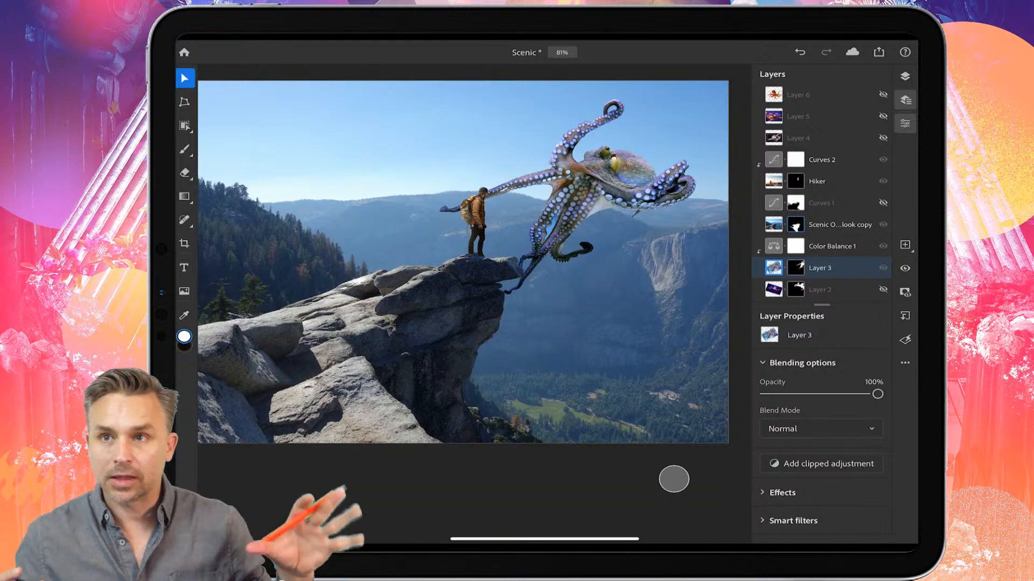
# Step: Zoom in to inspect the composite, then preview the octopus photos in Layer 4 and Layer 5
pyautogui.scroll(5, 446, 343)
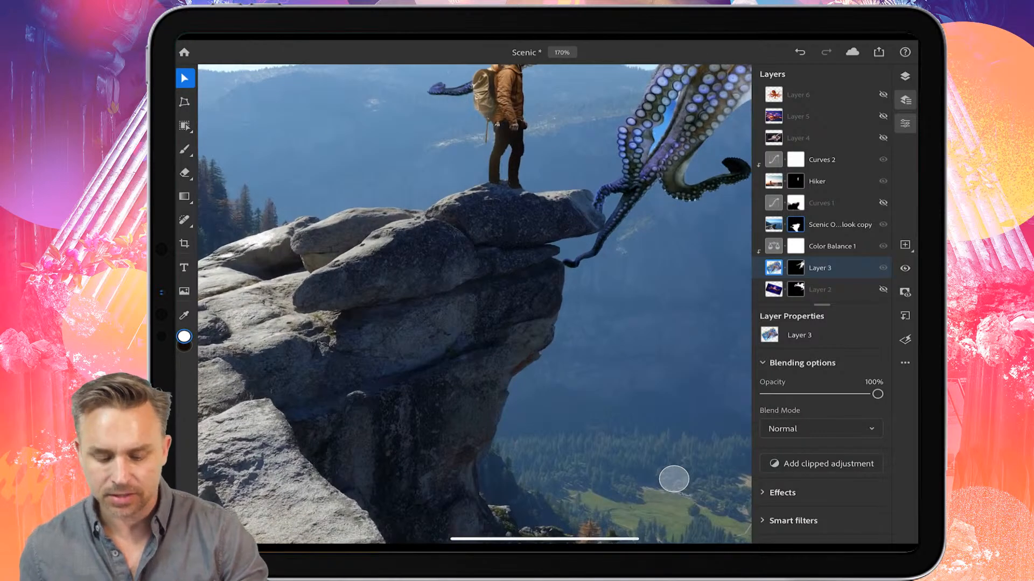
pyautogui.scroll(-5, 674, 479)
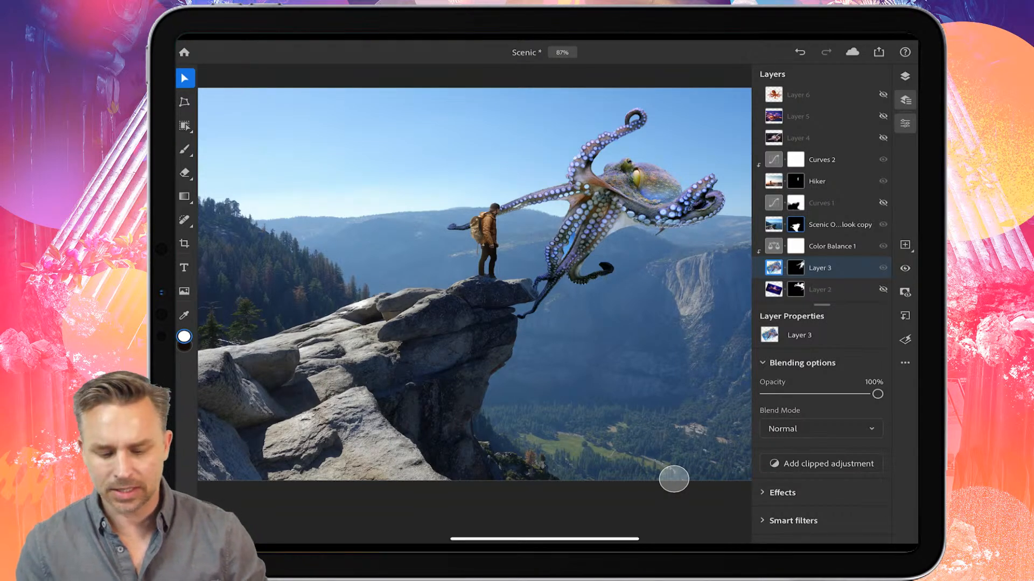
pyautogui.scroll(-2, 407, 300)
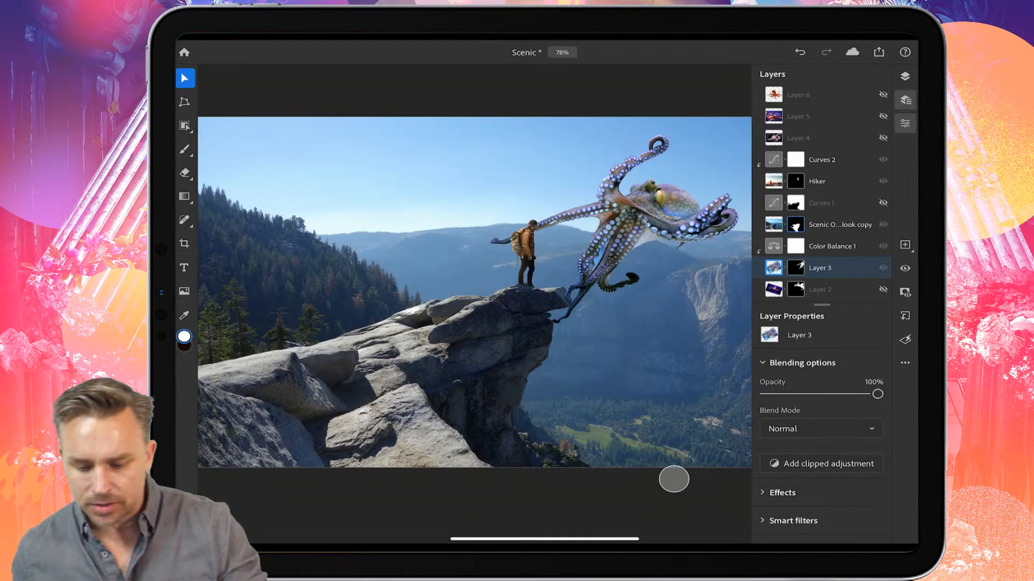
pyautogui.click(799, 137)
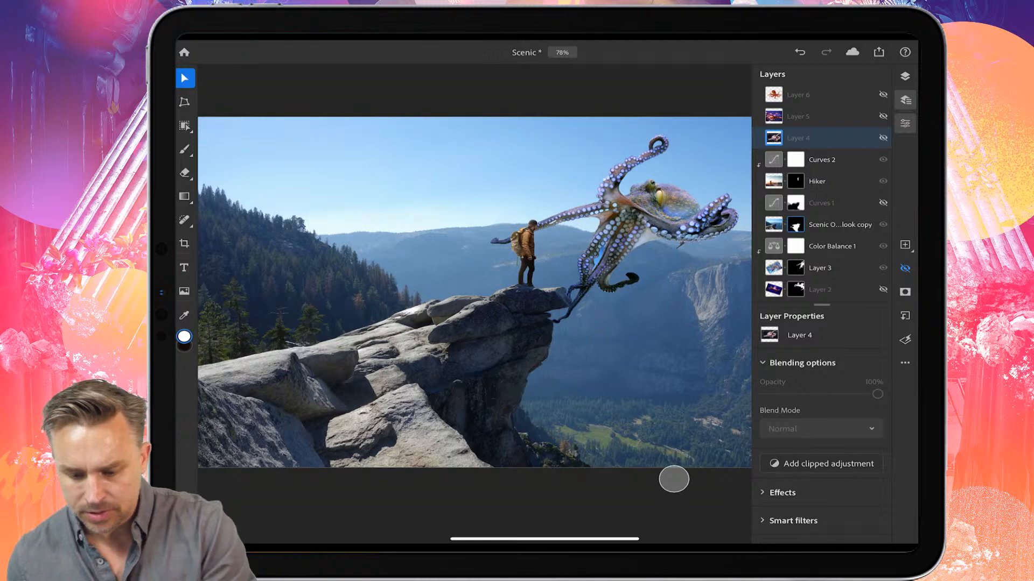
pyautogui.click(883, 138)
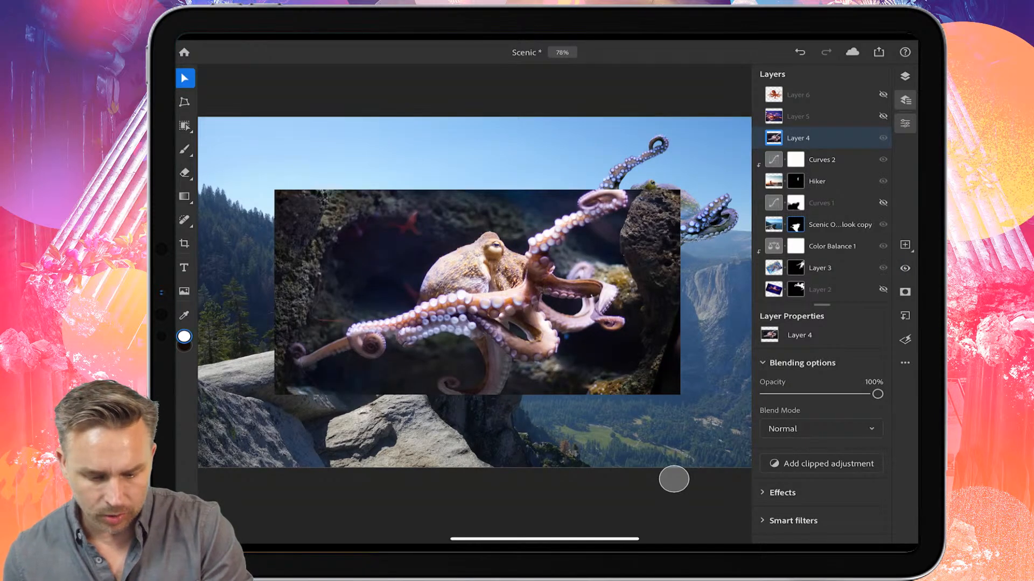
pyautogui.click(883, 138)
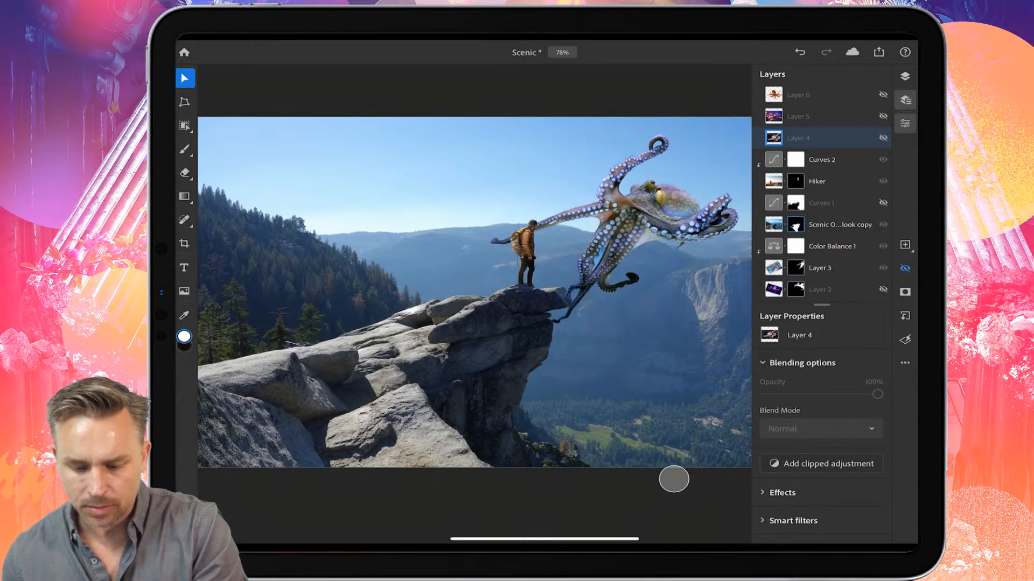
pyautogui.click(883, 116)
pyautogui.click(798, 116)
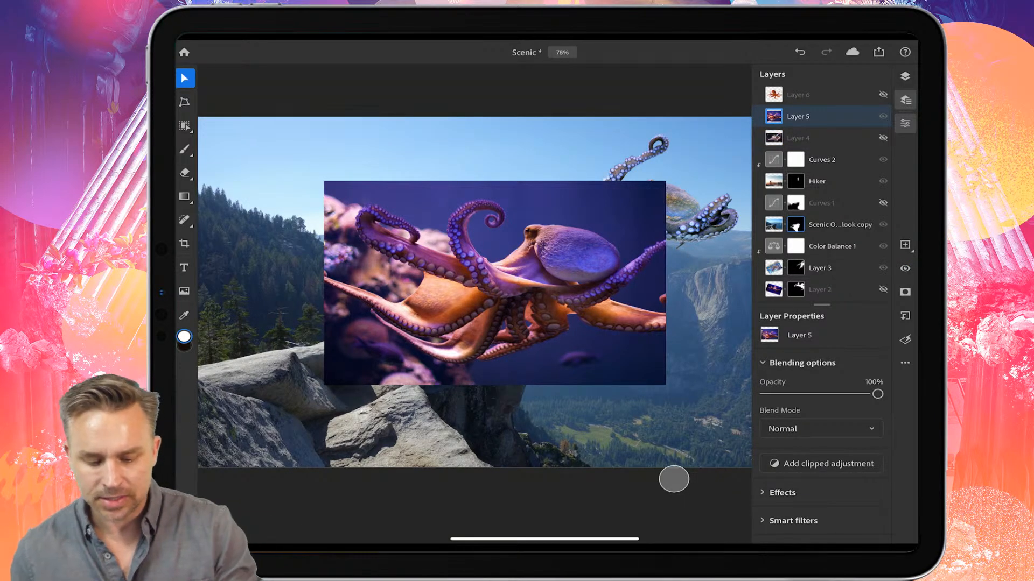
pyautogui.click(883, 116)
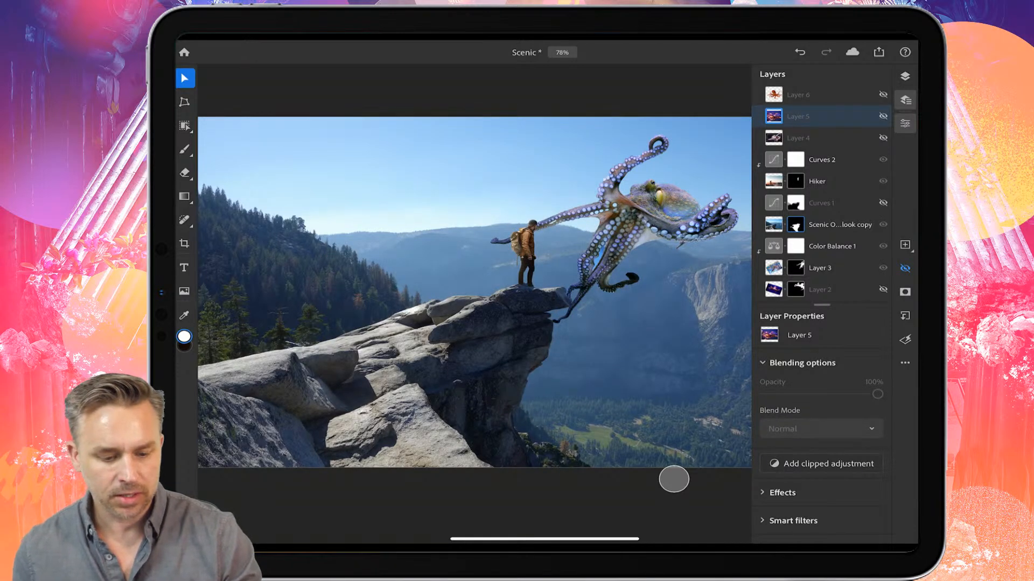
# Step: Switch to desktop Photoshop and open the Scenic cloud document
pyautogui.click(184, 52)
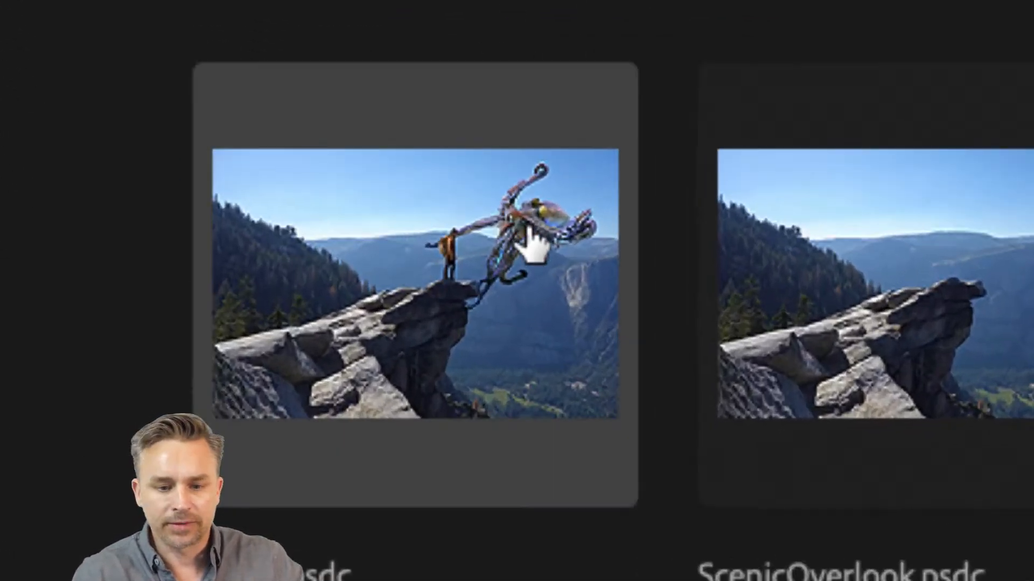
pyautogui.click(420, 247)
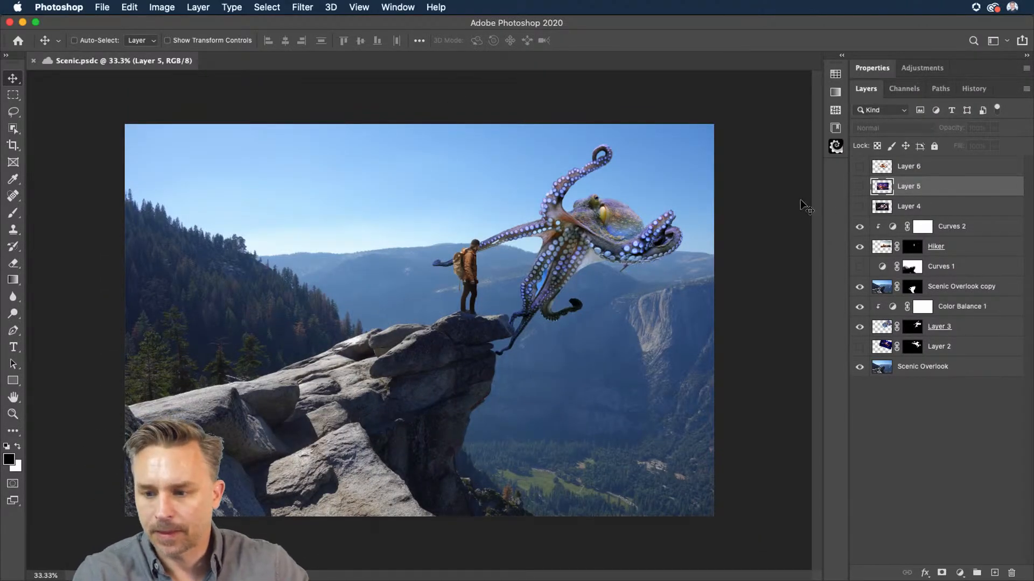
# Step: Rename Layer 3 as octopus
pyautogui.click(998, 227)
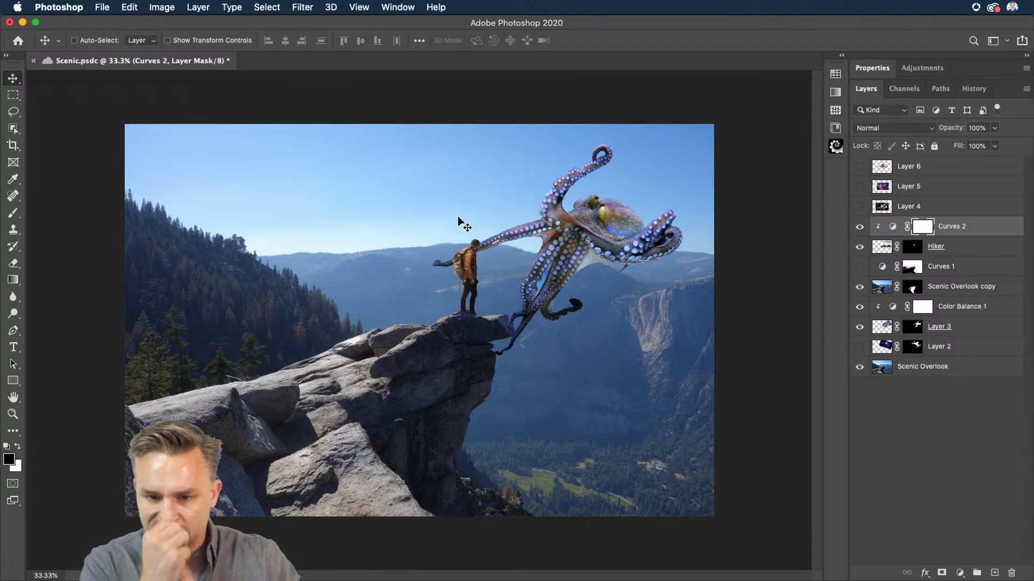
pyautogui.click(963, 249)
pyautogui.click(939, 332)
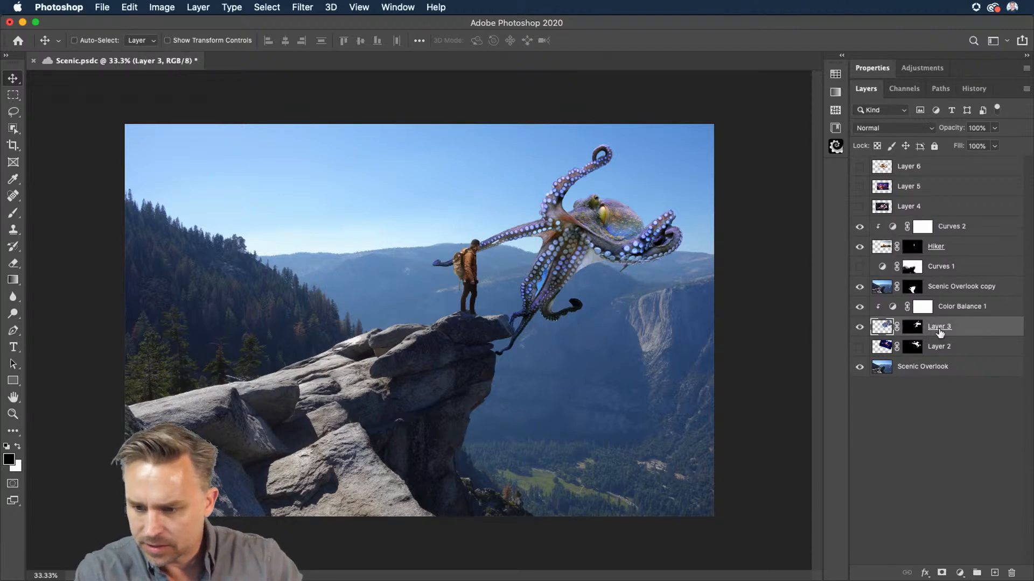
pyautogui.doubleClick(936, 327)
pyautogui.write('s')
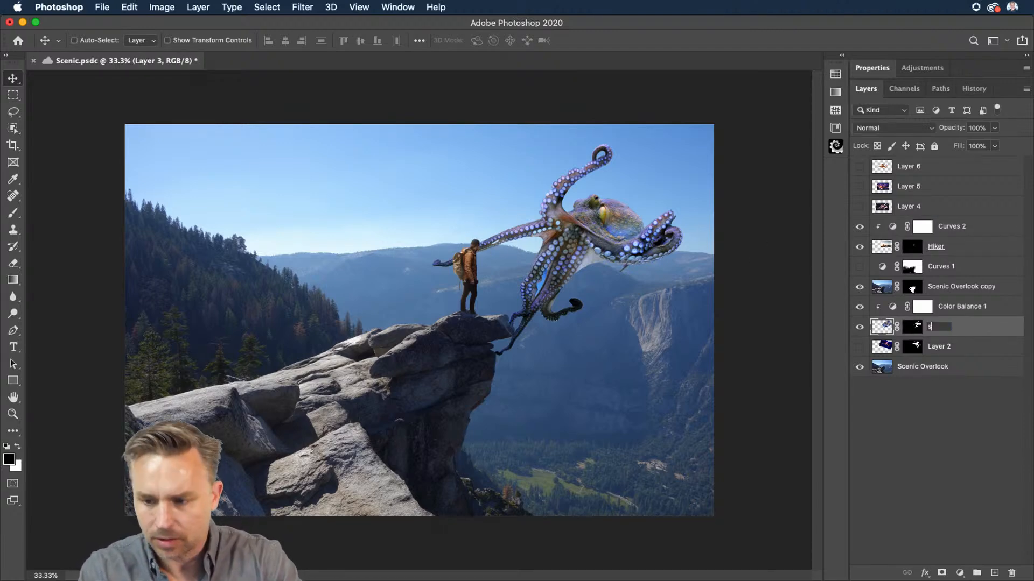
pyautogui.write('ctopu')
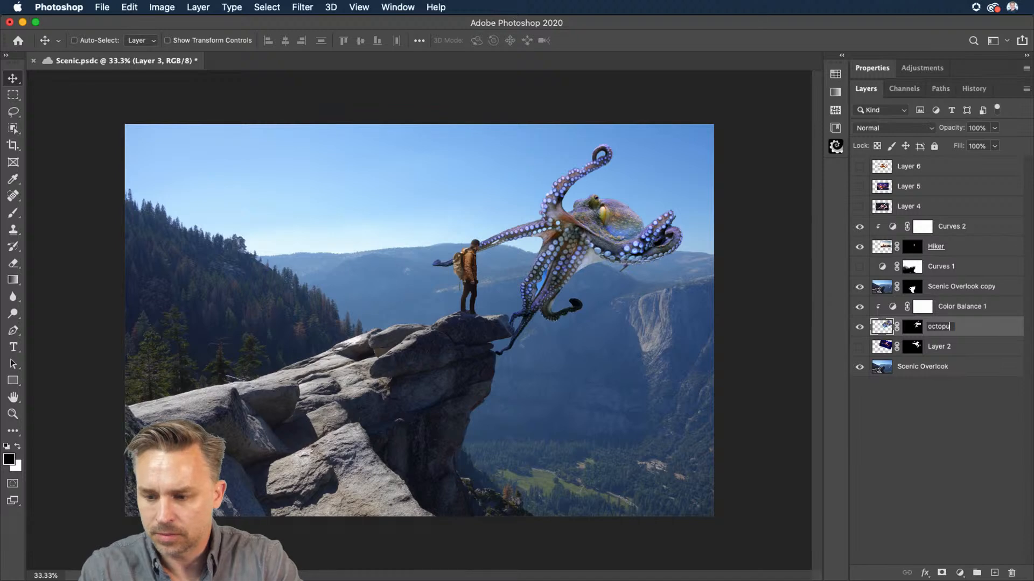
pyautogui.write('s')
pyautogui.press('Return')
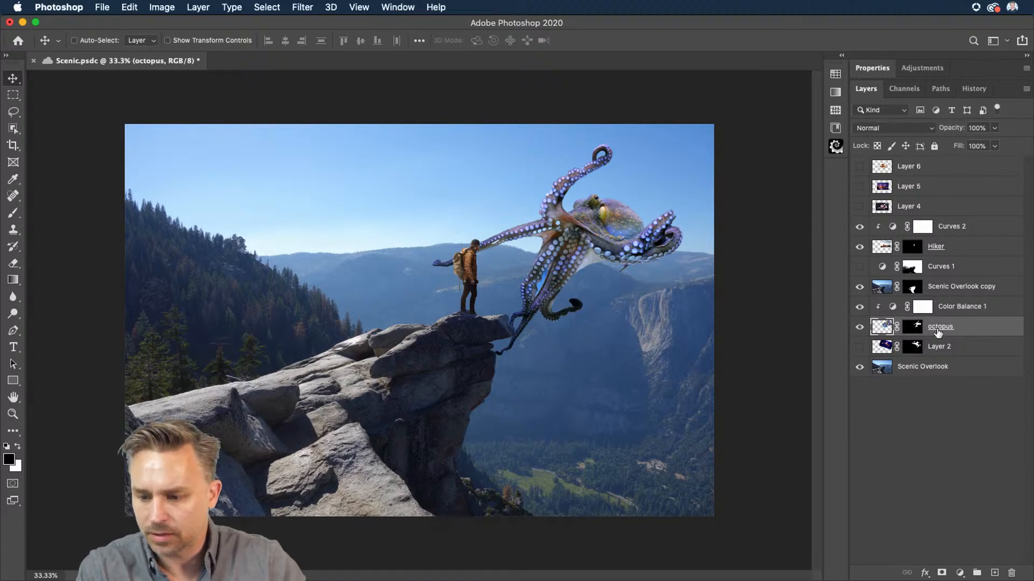
# Step: Rename Layer 2 as octopus as well and make it visible
pyautogui.press('Return')
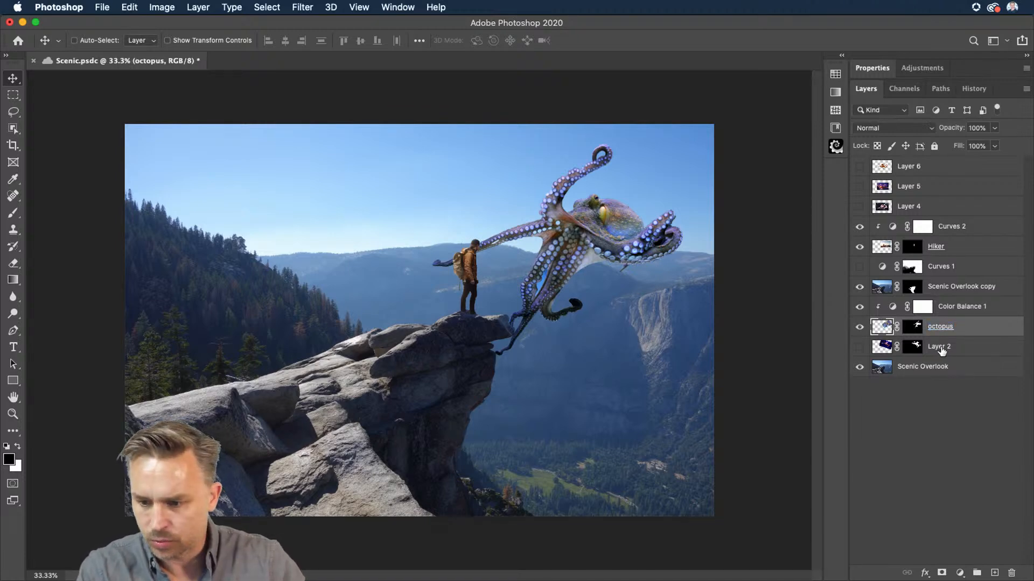
pyautogui.doubleClick(938, 347)
pyautogui.write('octopus')
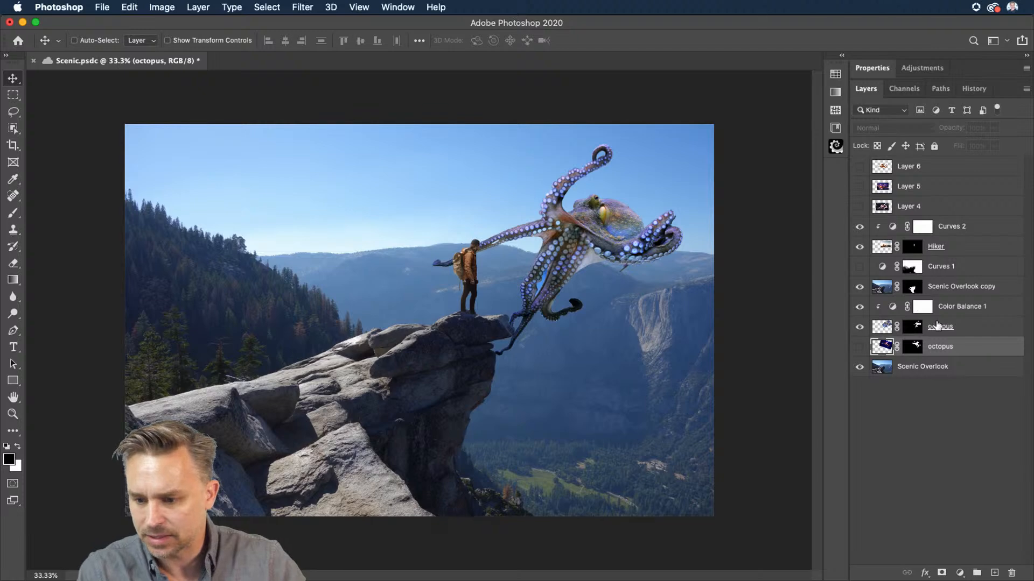
pyautogui.click(937, 325)
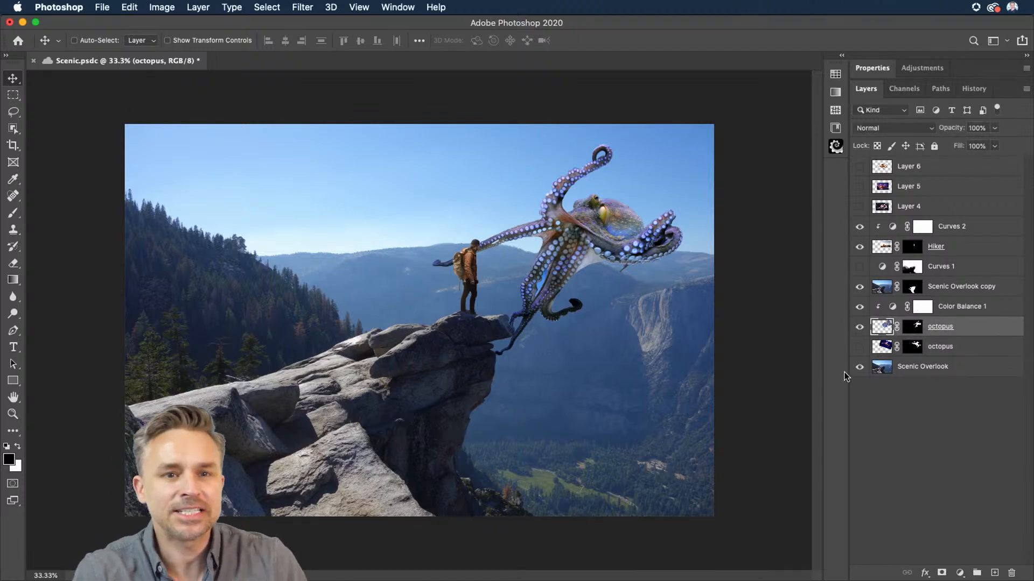
pyautogui.click(860, 347)
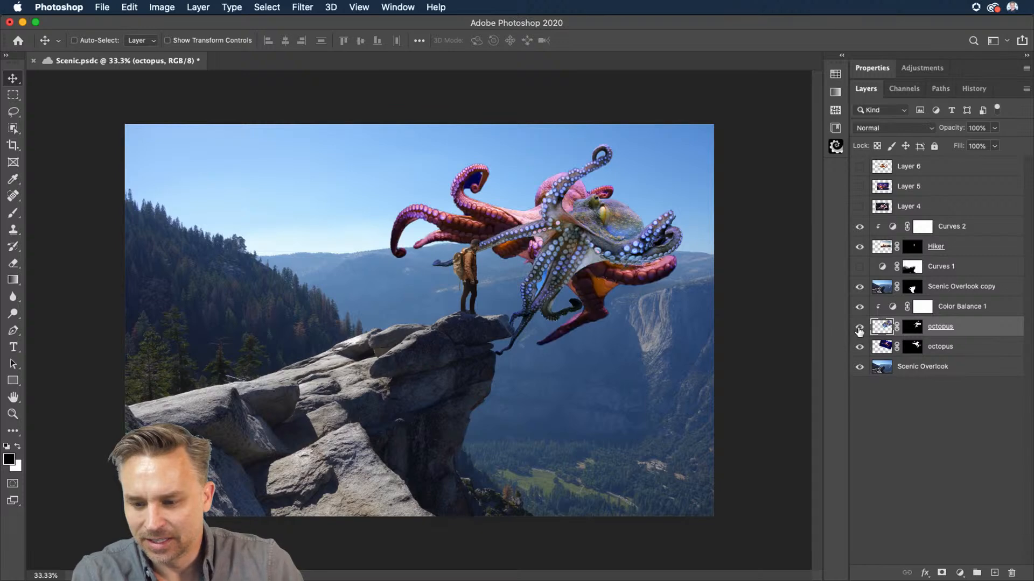
# Step: Hide the upper octopus layer and shift the lower octopus slightly to the right
pyautogui.click(859, 327)
pyautogui.click(948, 347)
pyautogui.moveTo(530, 233); pyautogui.dragTo(562, 232)
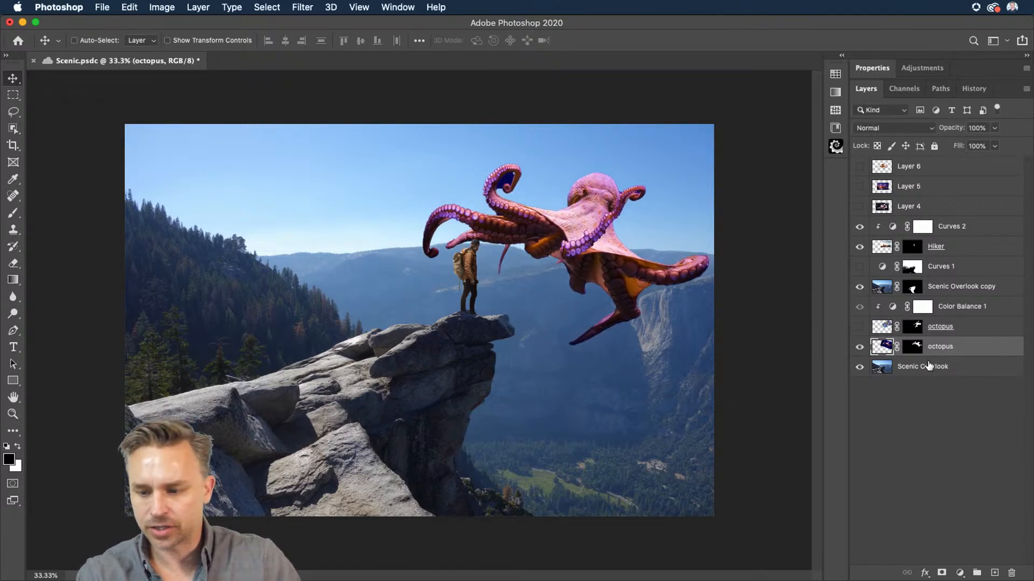
# Step: Duplicate Color Balance 1 and clip the copy onto the lower octopus layer
pyautogui.click(944, 311)
pyautogui.press('super+j')
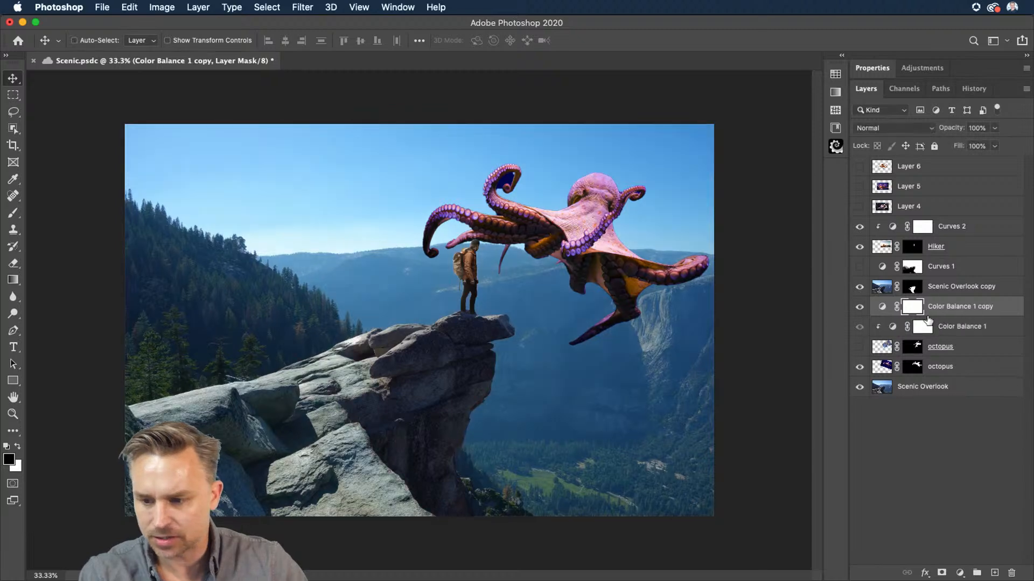
pyautogui.moveTo(963, 308); pyautogui.dragTo(952, 351)
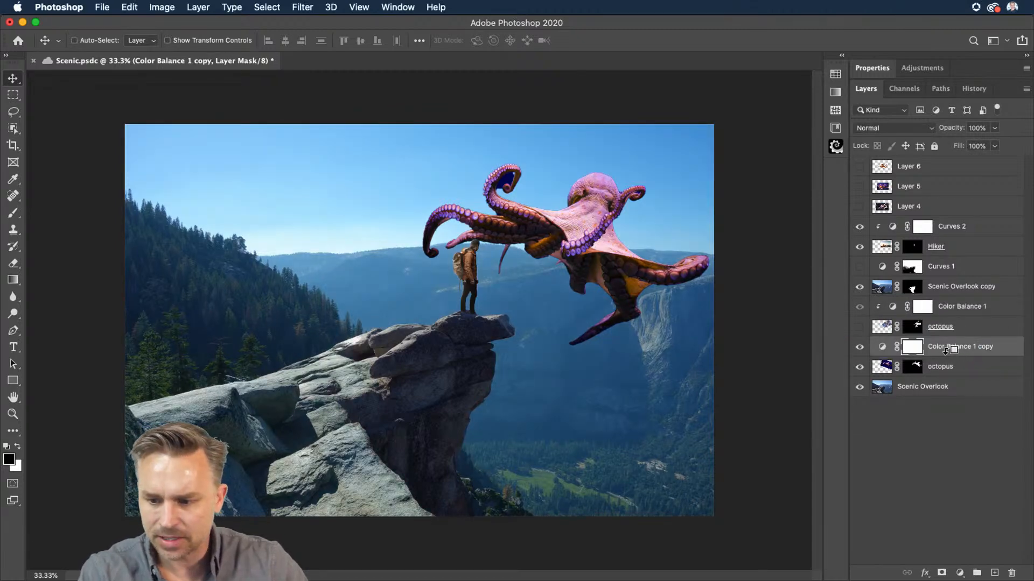
pyautogui.keyDown('alt'); pyautogui.click(947, 351); pyautogui.keyUp('alt')
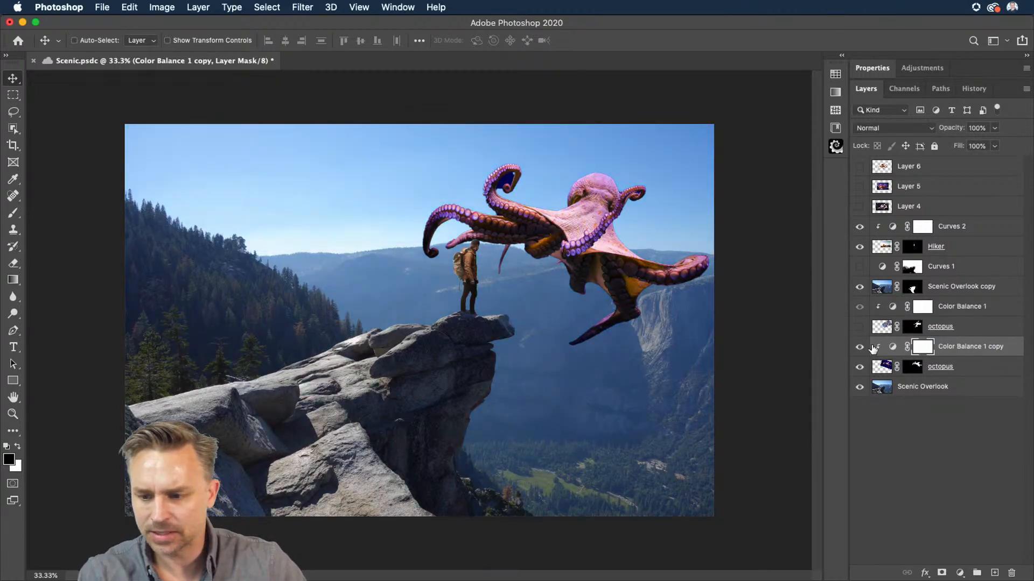
# Step: Set the copied Color Balance midtones to -61 cyan-red, +8 magenta-green and +22 yellow-blue
pyautogui.click(858, 73)
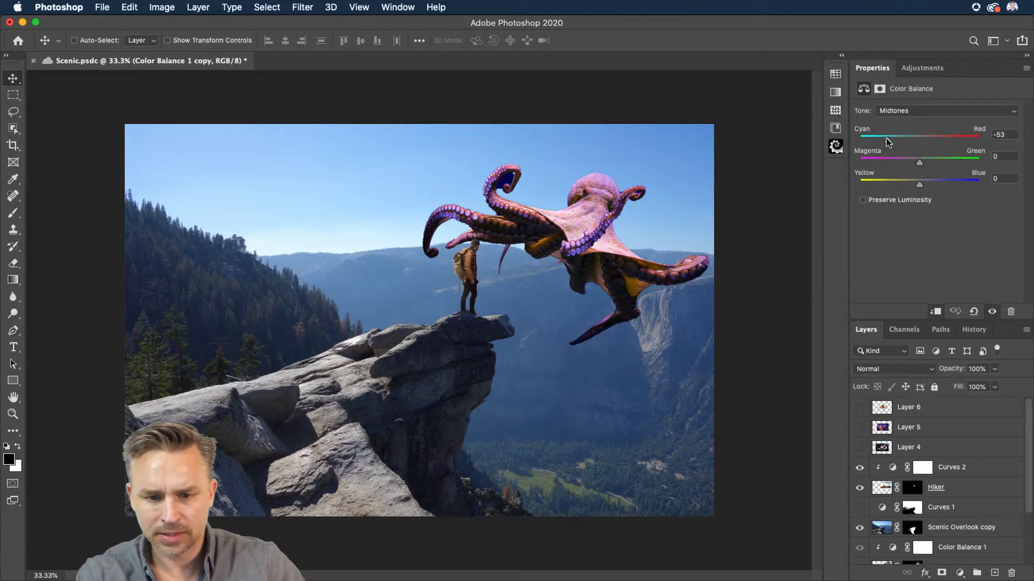
pyautogui.moveTo(877, 143); pyautogui.dragTo(931, 183)
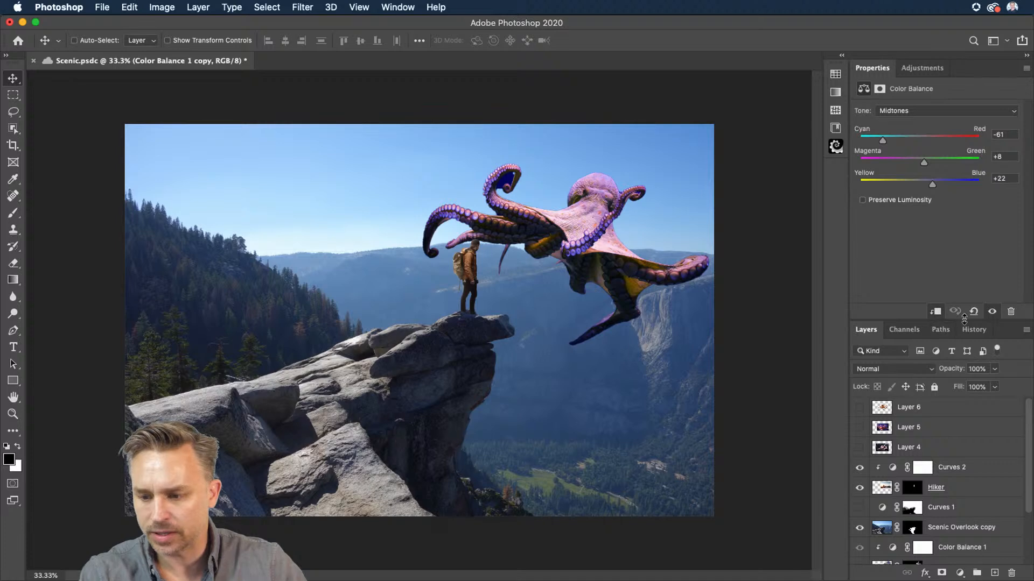
# Step: Add a Hue/Saturation adjustment clipped to the lower octopus with saturation set to -37
pyautogui.moveTo(964, 320); pyautogui.dragTo(964, 218)
pyautogui.click(960, 573)
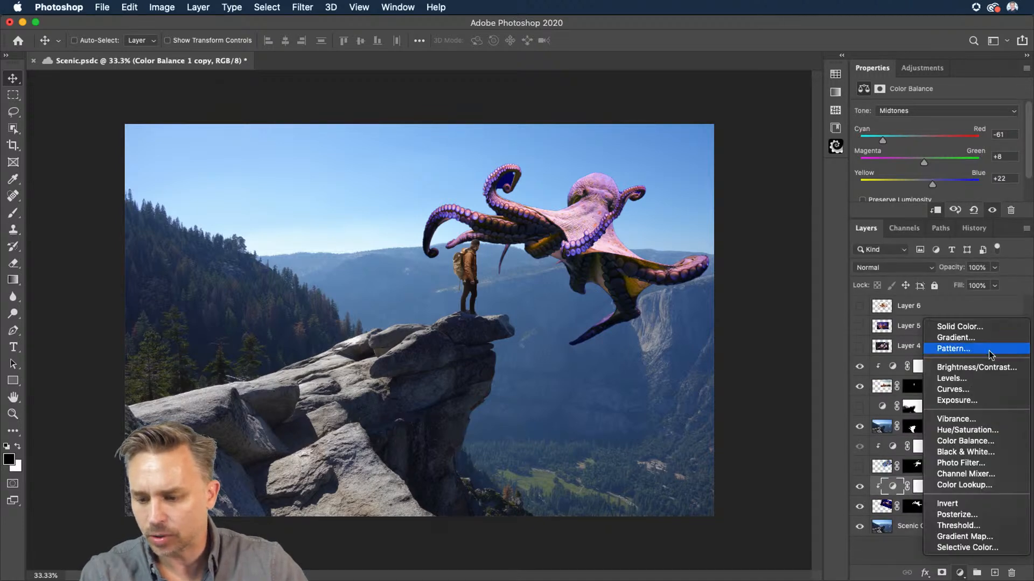
pyautogui.click(988, 429)
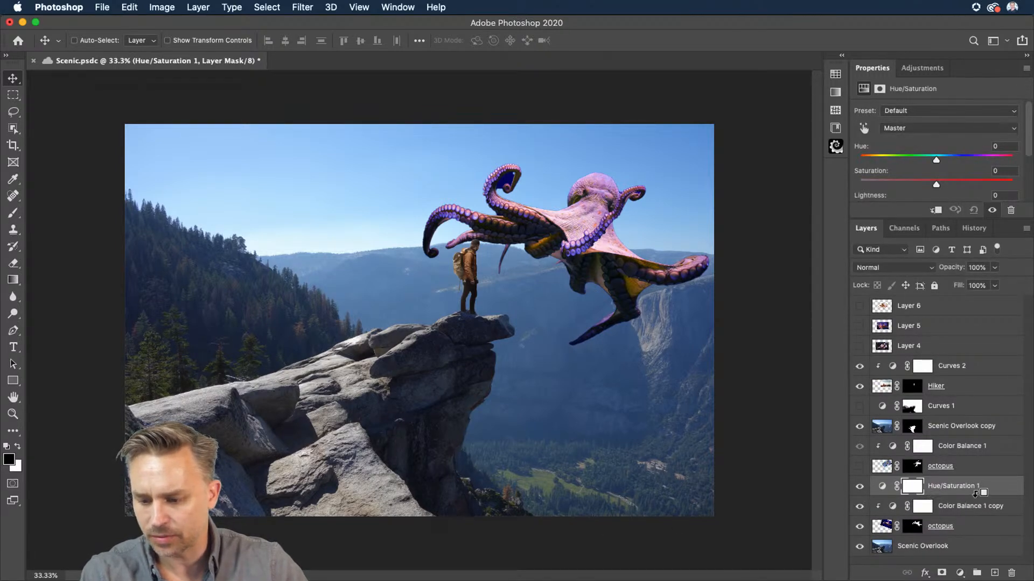
pyautogui.keyDown('alt'); pyautogui.click(976, 493); pyautogui.keyUp('alt')
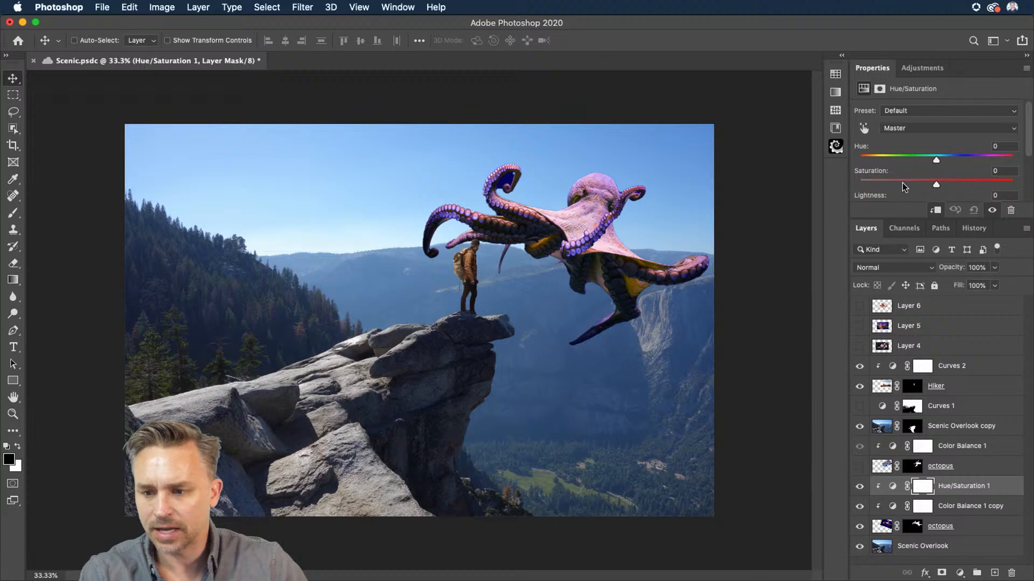
pyautogui.moveTo(926, 185); pyautogui.dragTo(907, 183)
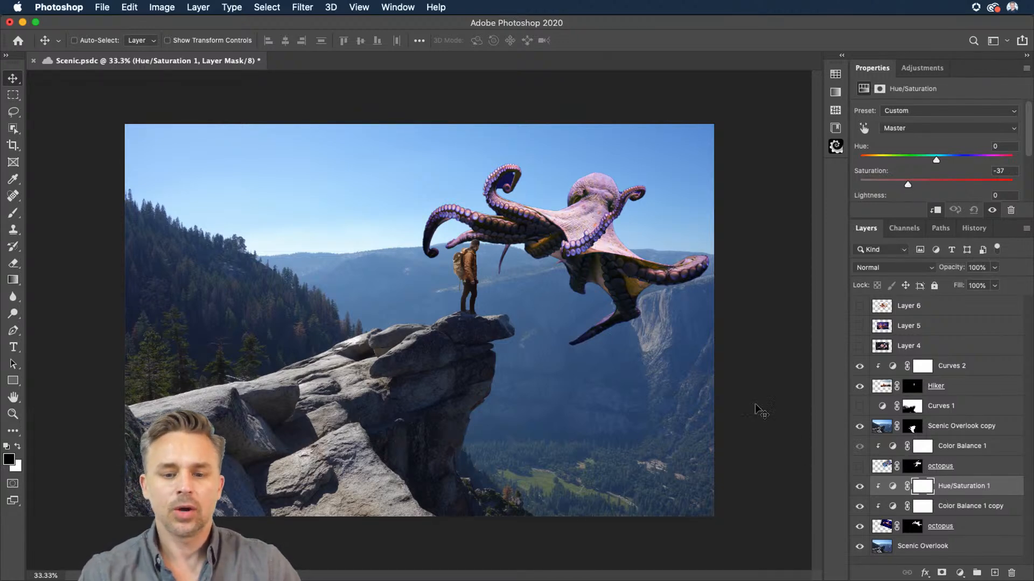
pyautogui.hotkey('ctrl', 'shift', 'z')
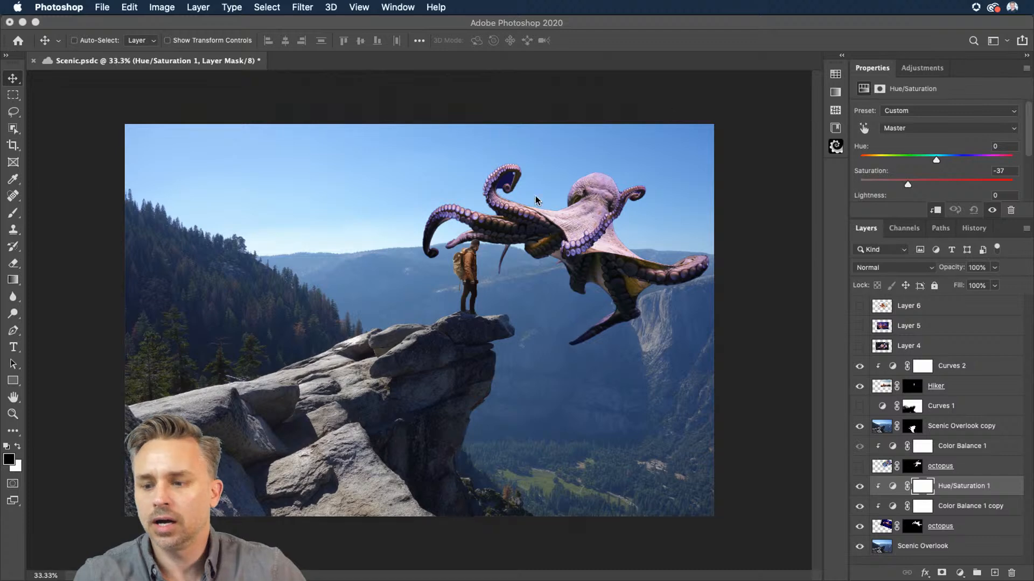
# Step: Open the PixelSquid panel and refresh its content
pyautogui.click(843, 56)
pyautogui.click(843, 56)
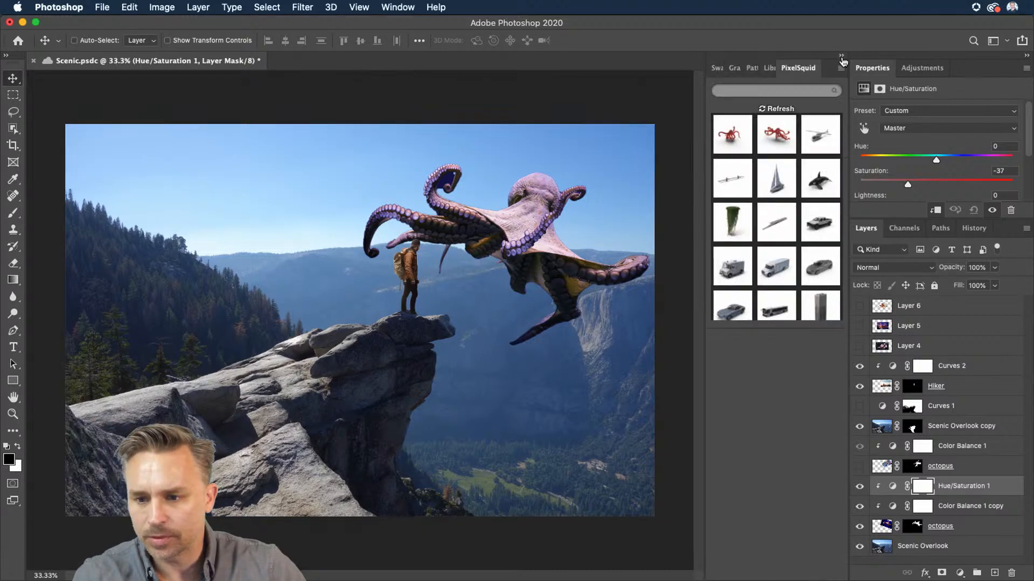
pyautogui.click(763, 109)
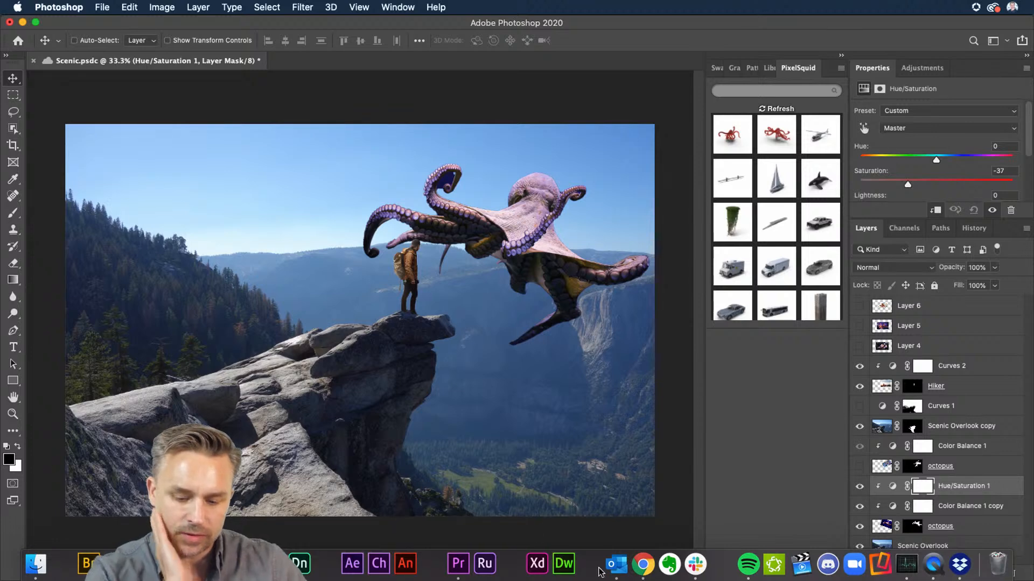
# Step: Switch to Chrome, go to pixelsquid.com and enlarge the browser window
pyautogui.click(649, 570)
pyautogui.write('pixelsquid.com')
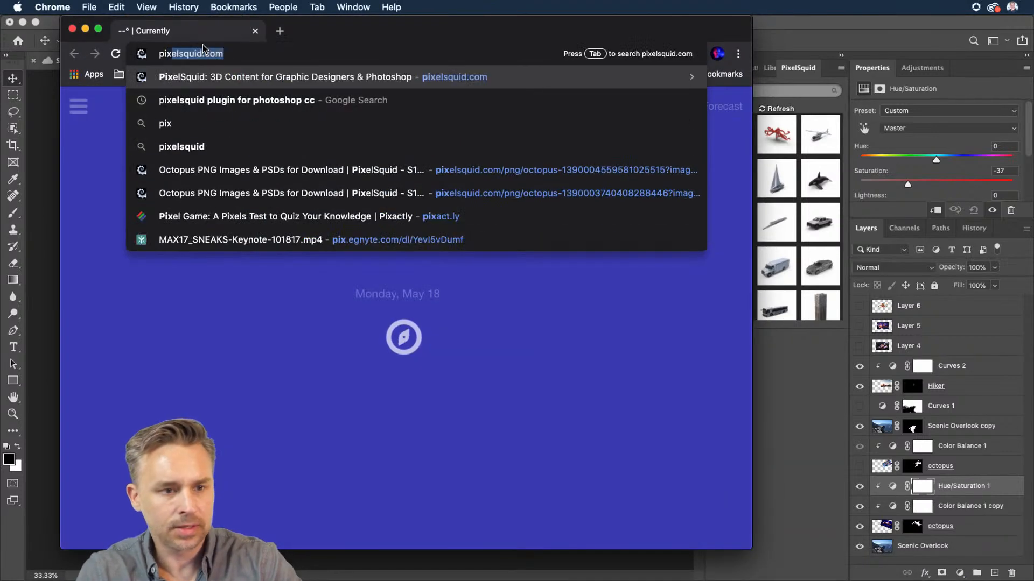
pyautogui.press('Return')
pyautogui.moveTo(369, 22); pyautogui.dragTo(439, 21)
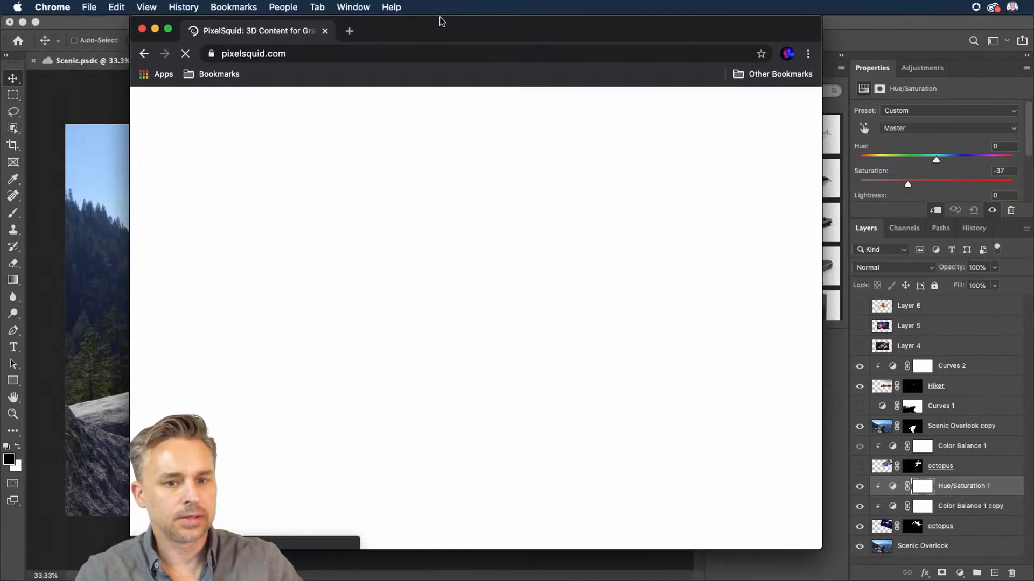
pyautogui.moveTo(814, 549); pyautogui.dragTo(927, 550)
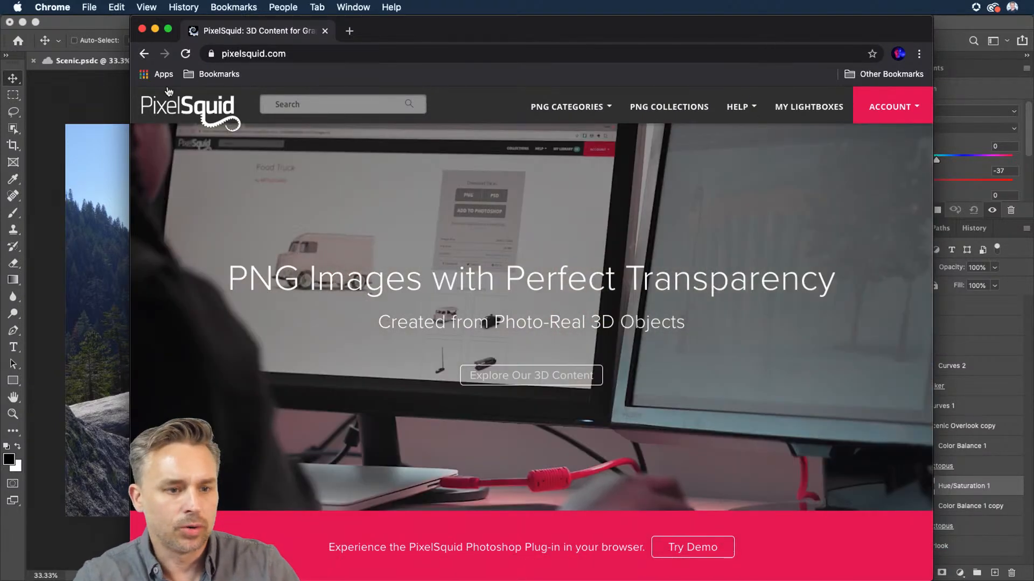
# Step: Search the PixelSquid site for octopus
pyautogui.click(332, 103)
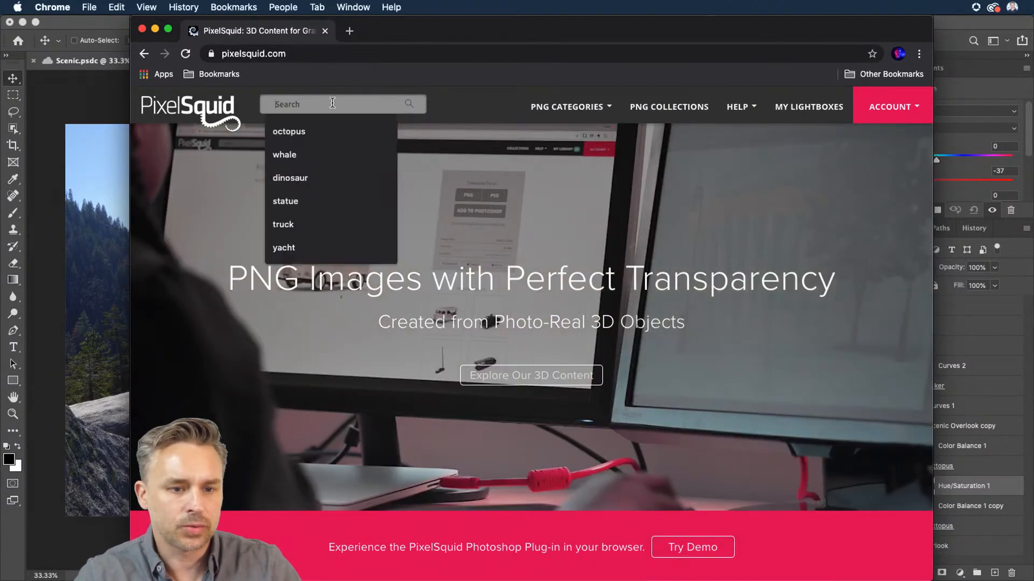
pyautogui.click(272, 131)
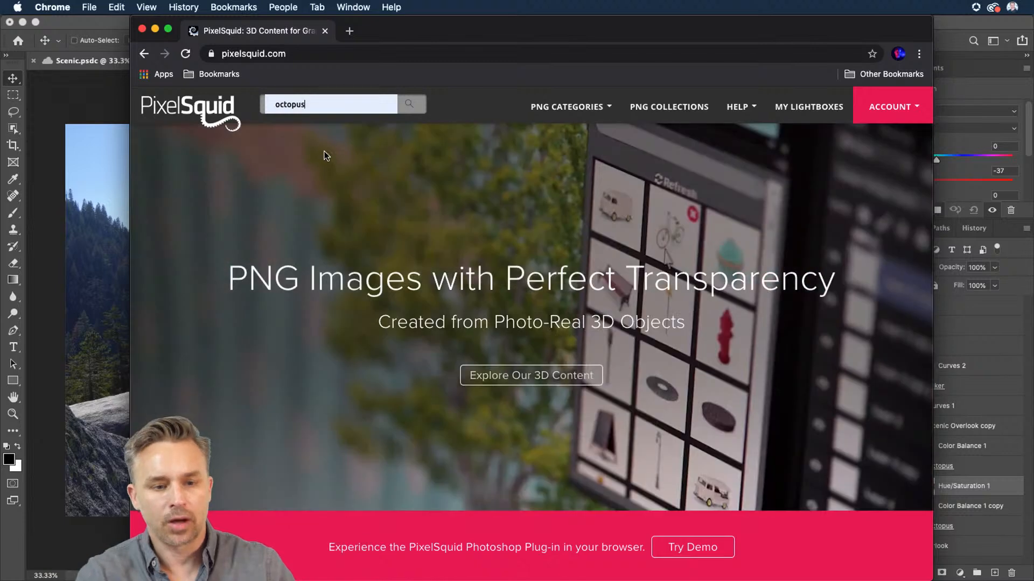
pyautogui.press('Return')
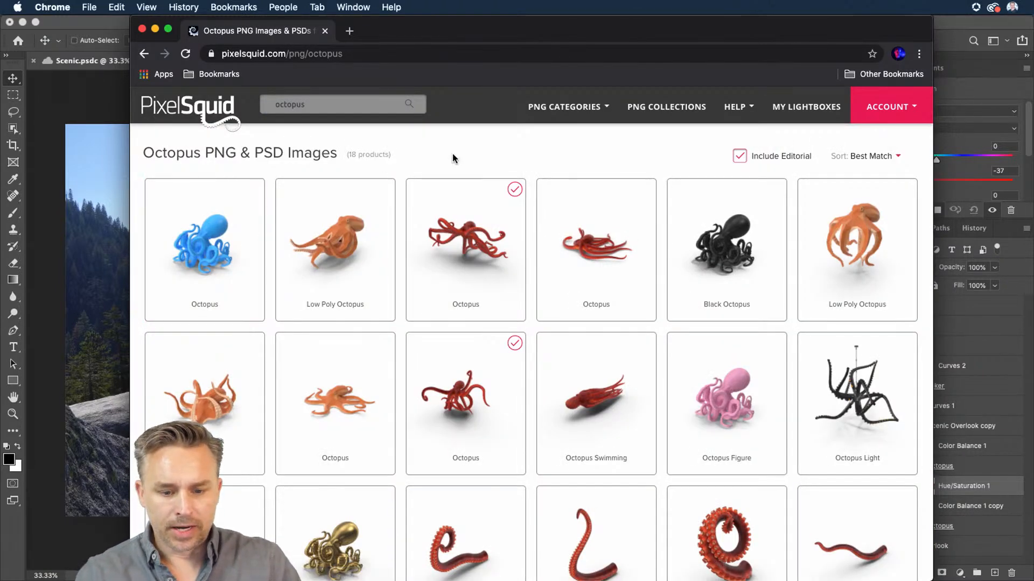
# Step: Add the blue Octopus model to the Photoshop Lightbox
pyautogui.scroll(-2, 452, 153)
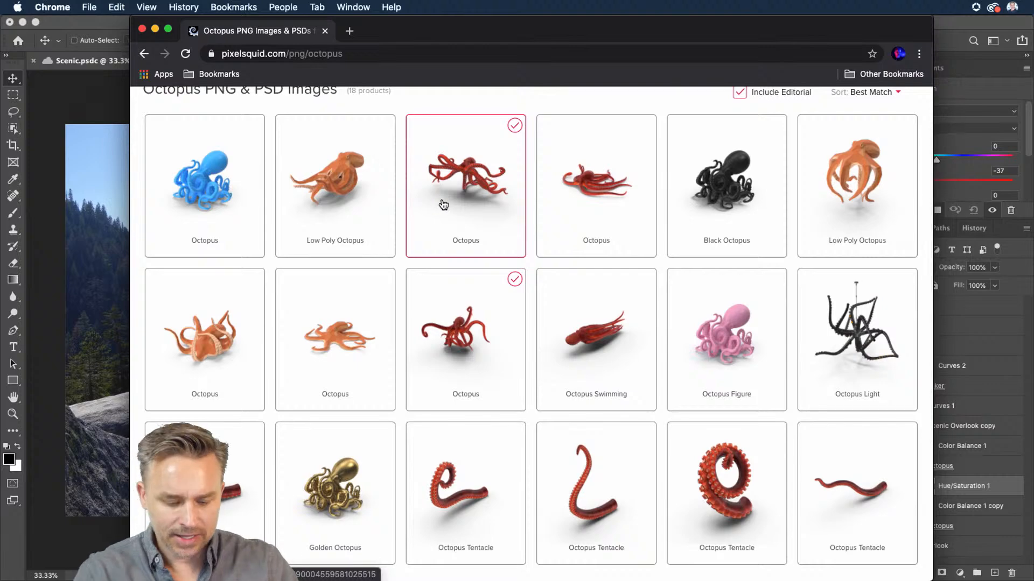
pyautogui.moveTo(491, 210)
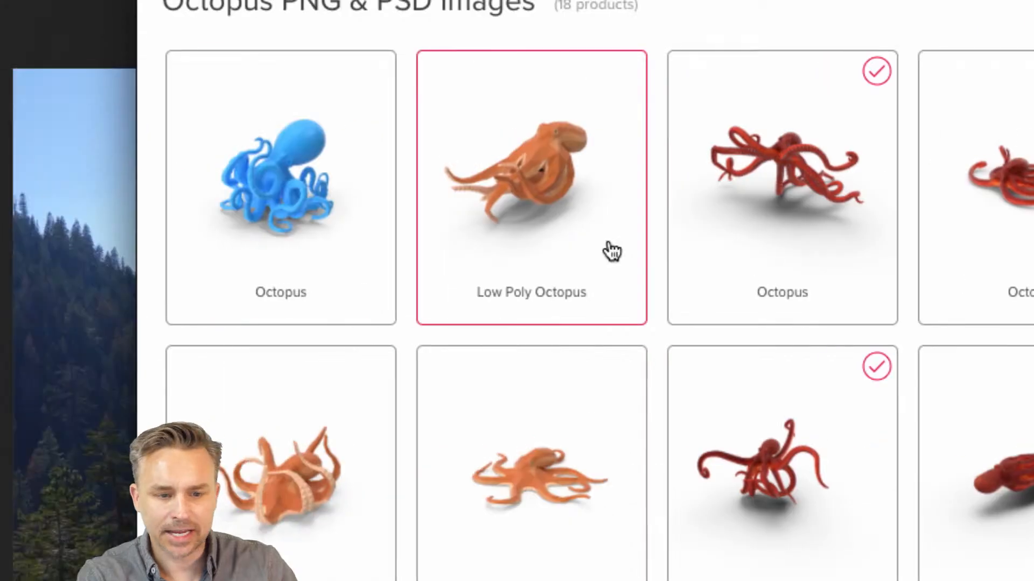
pyautogui.moveTo(254, 168)
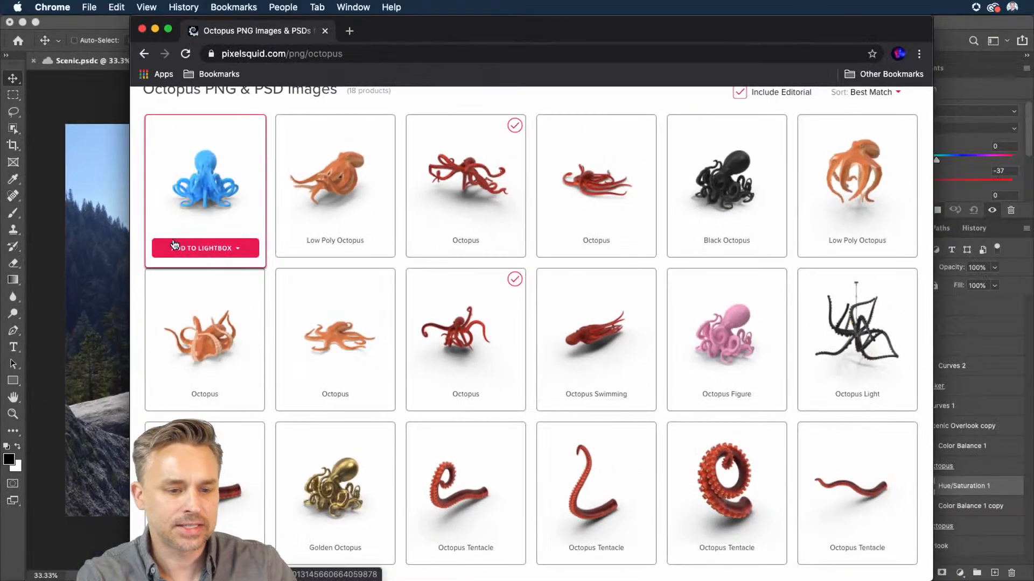
pyautogui.click(192, 247)
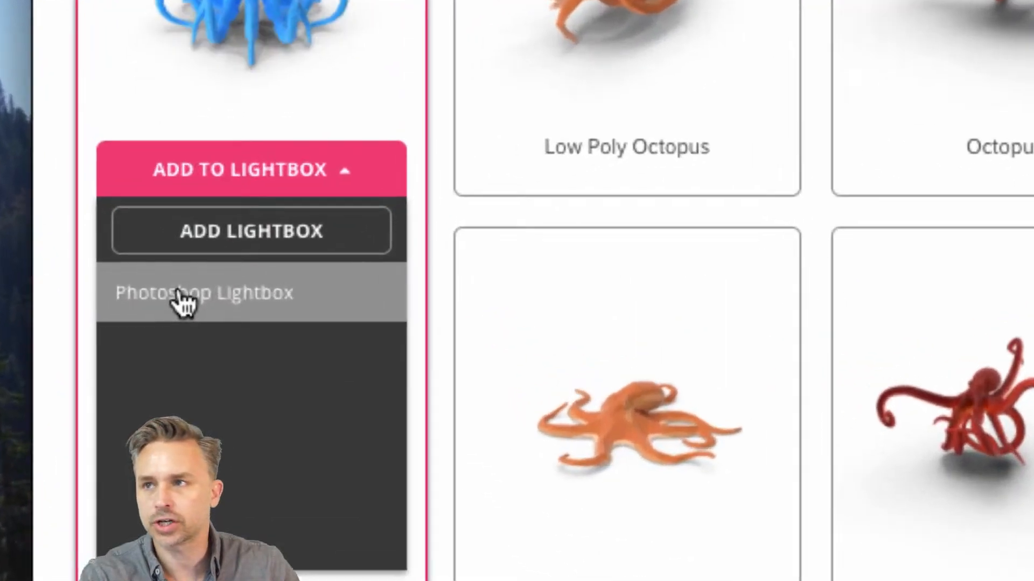
pyautogui.click(180, 302)
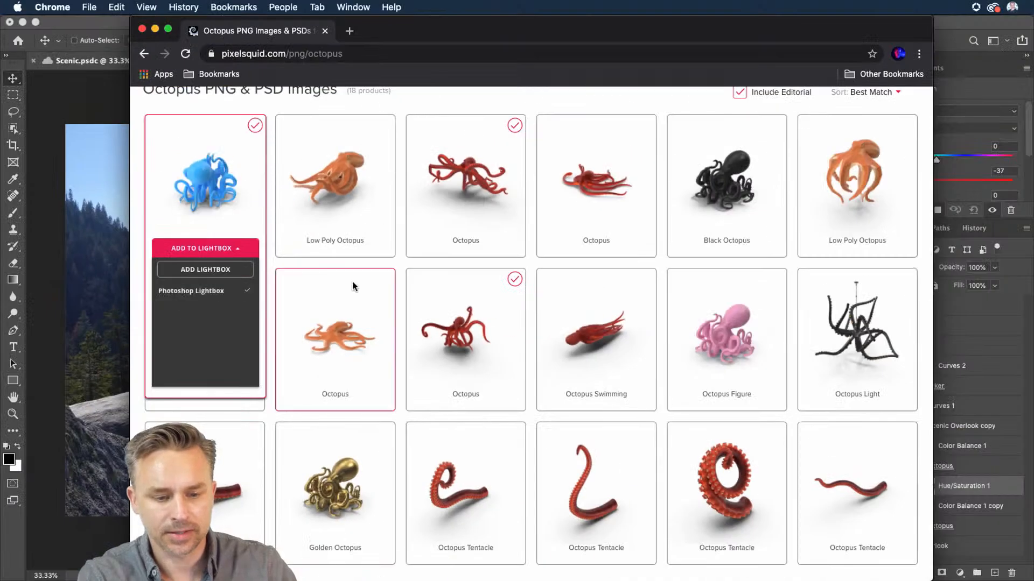
# Step: Add two Octopus Tentacle models to the Photoshop Lightbox
pyautogui.scroll(-5, 553, 523)
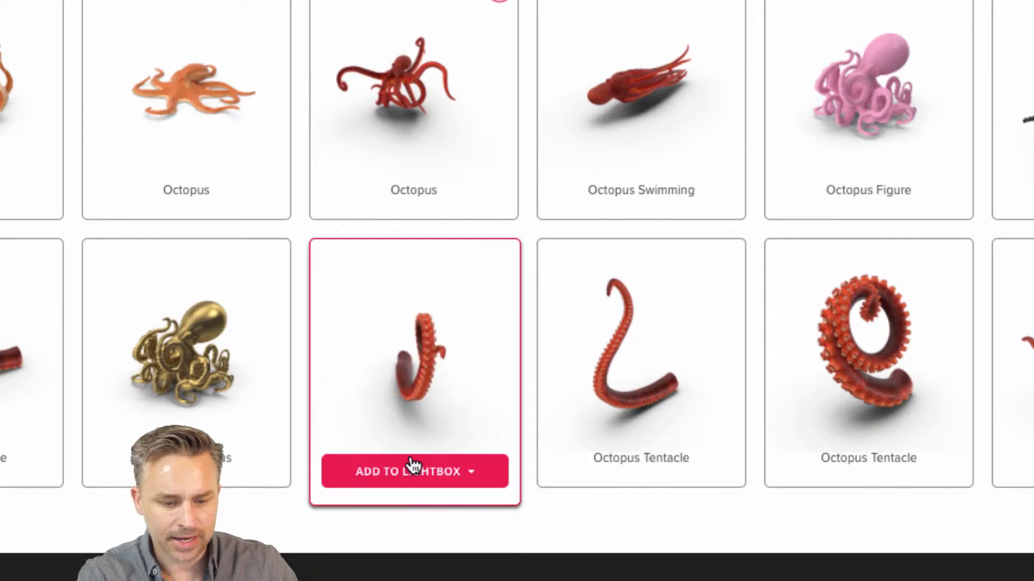
pyautogui.click(416, 466)
pyautogui.click(395, 546)
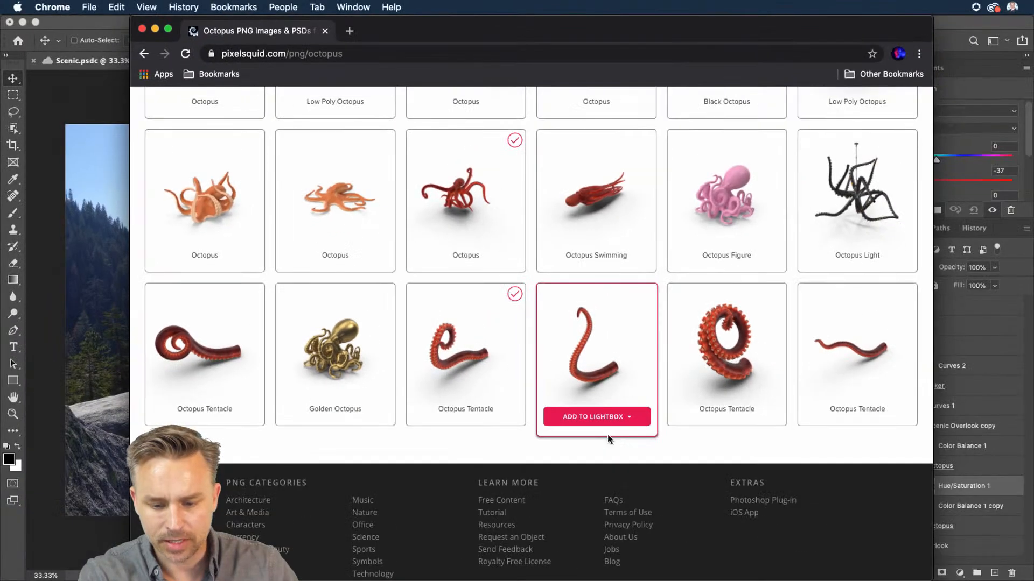
pyautogui.click(602, 418)
pyautogui.click(552, 462)
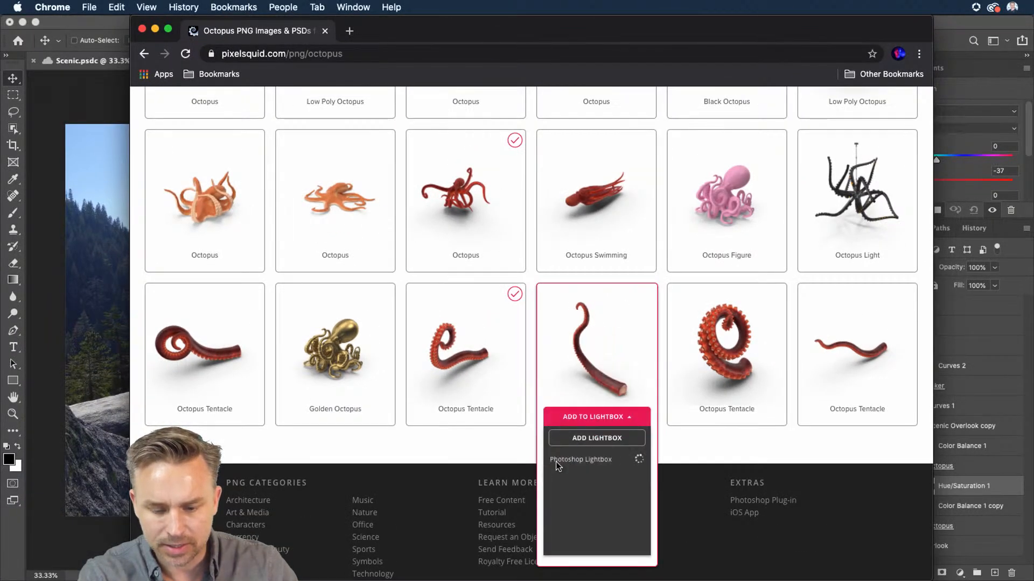
# Step: Open the coiled Octopus Tentacle page and add it to the Photoshop Lightbox
pyautogui.moveTo(751, 30); pyautogui.dragTo(621, 31)
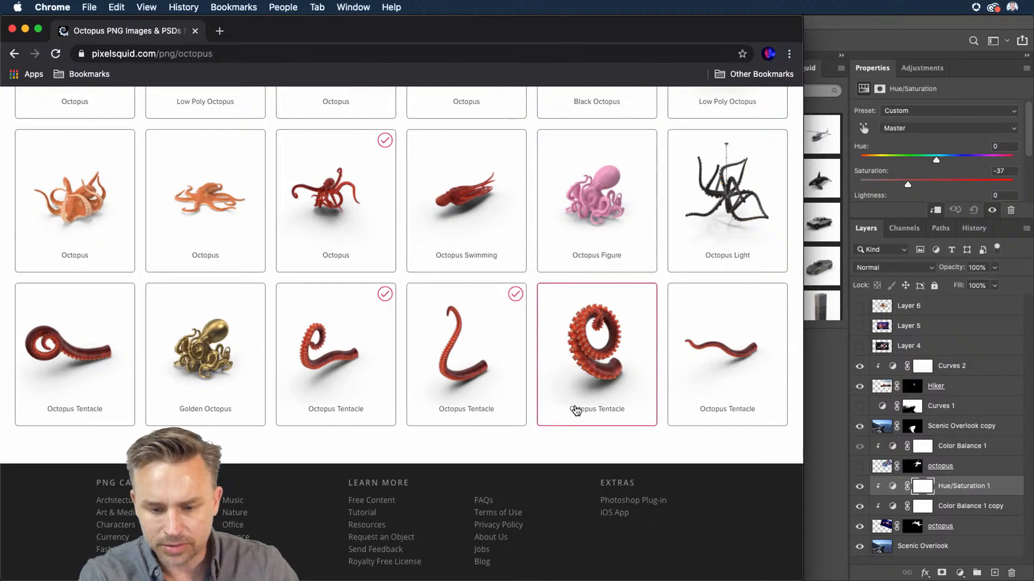
pyautogui.click(584, 416)
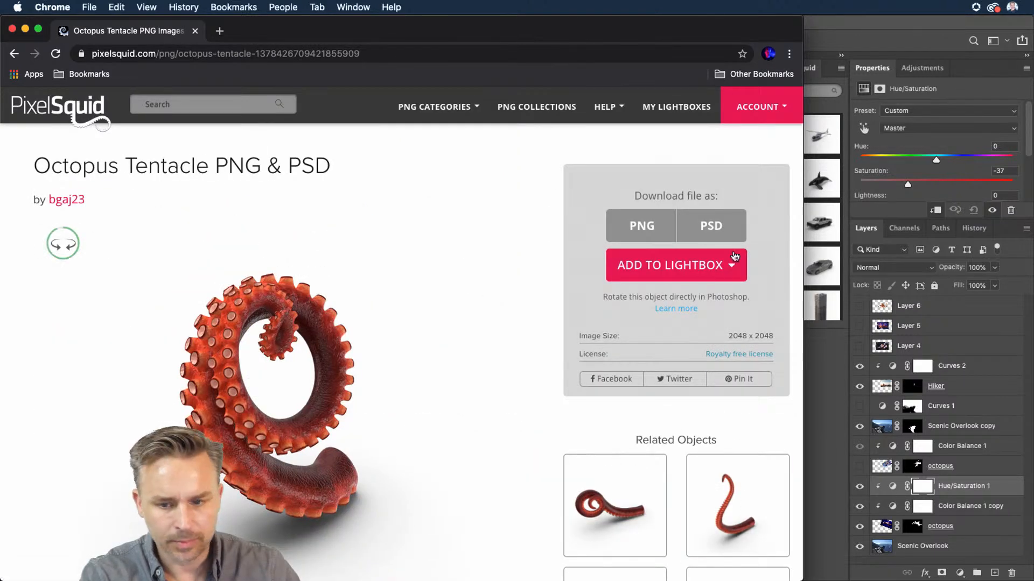
pyautogui.click(656, 275)
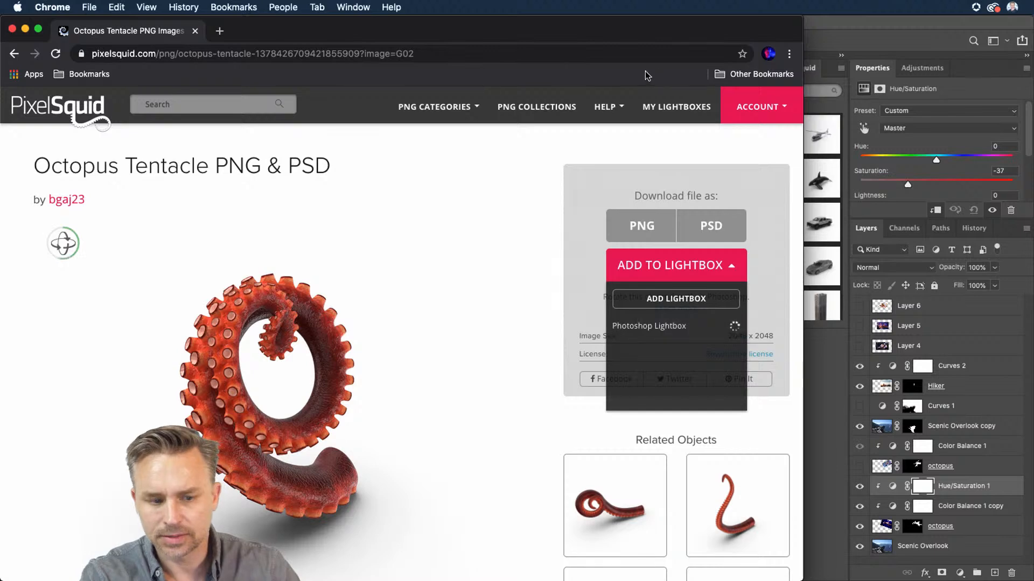
pyautogui.click(638, 327)
# Step: Return to Photoshop and refresh the PixelSquid panel to load the lightbox items
pyautogui.click(842, 28)
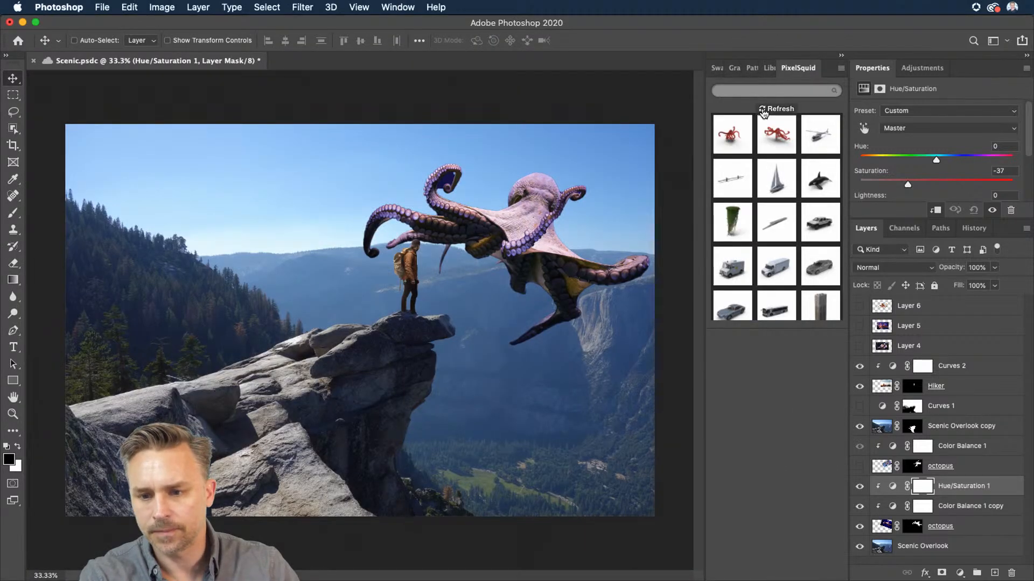
pyautogui.click(776, 108)
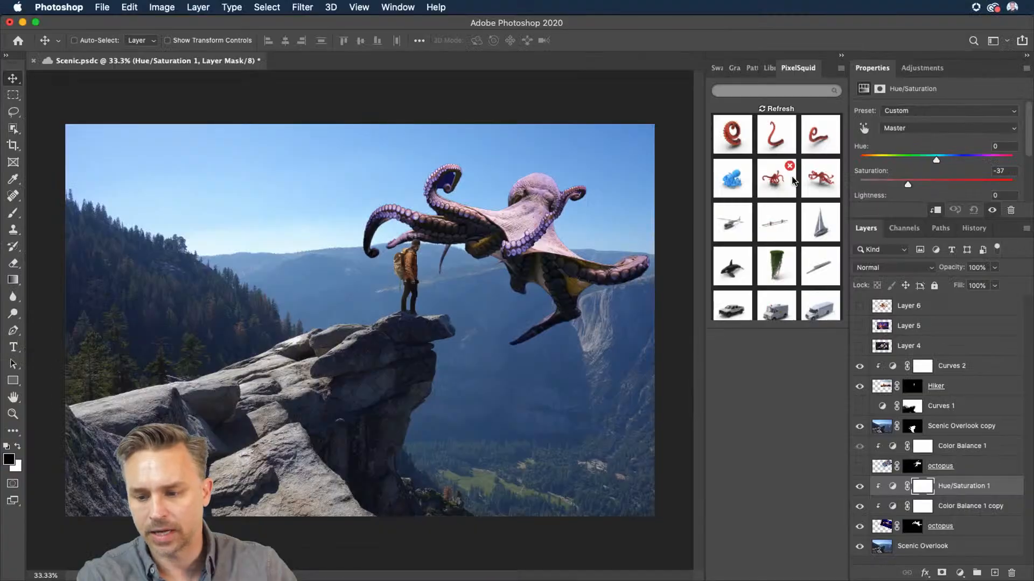
# Step: Hide the existing octopus layers and place the red PixelSquid octopus beside the hiker on the rock
pyautogui.moveTo(862, 530); pyautogui.dragTo(859, 474)
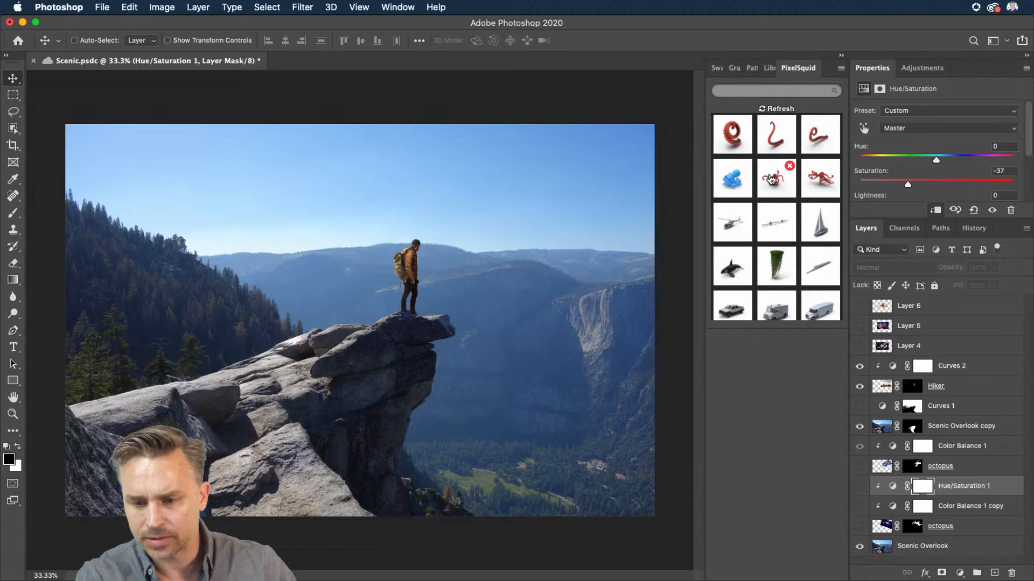
pyautogui.click(771, 180)
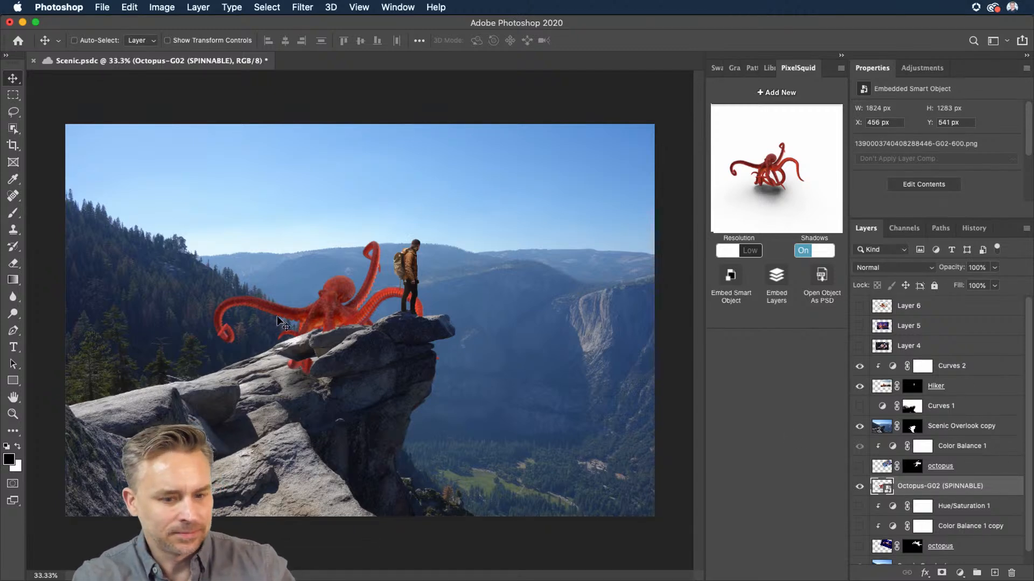
pyautogui.moveTo(277, 315); pyautogui.dragTo(436, 234)
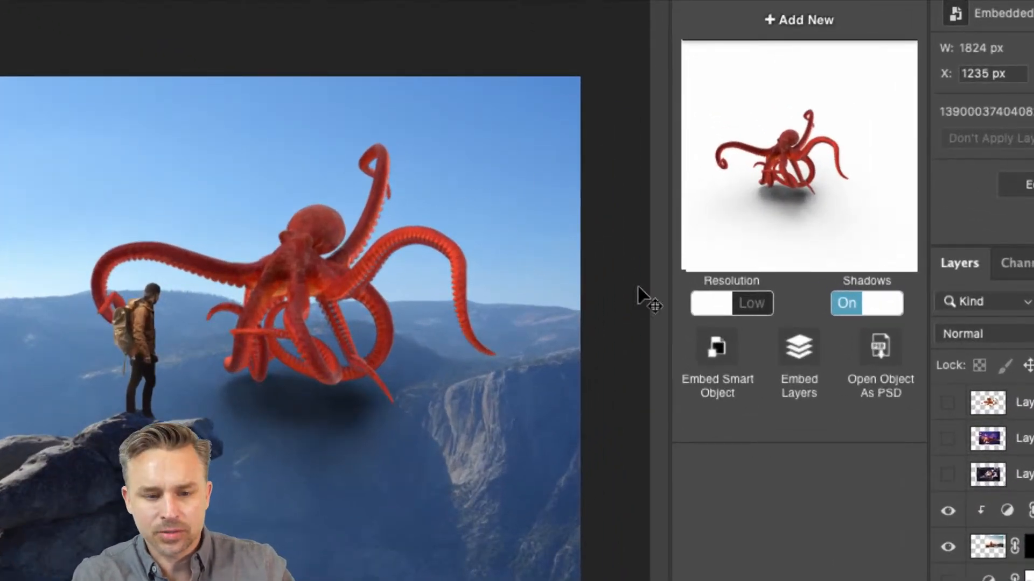
# Step: Spin the PixelSquid octopus to a new viewing angle and set its resolution to High
pyautogui.moveTo(728, 158); pyautogui.dragTo(732, 156)
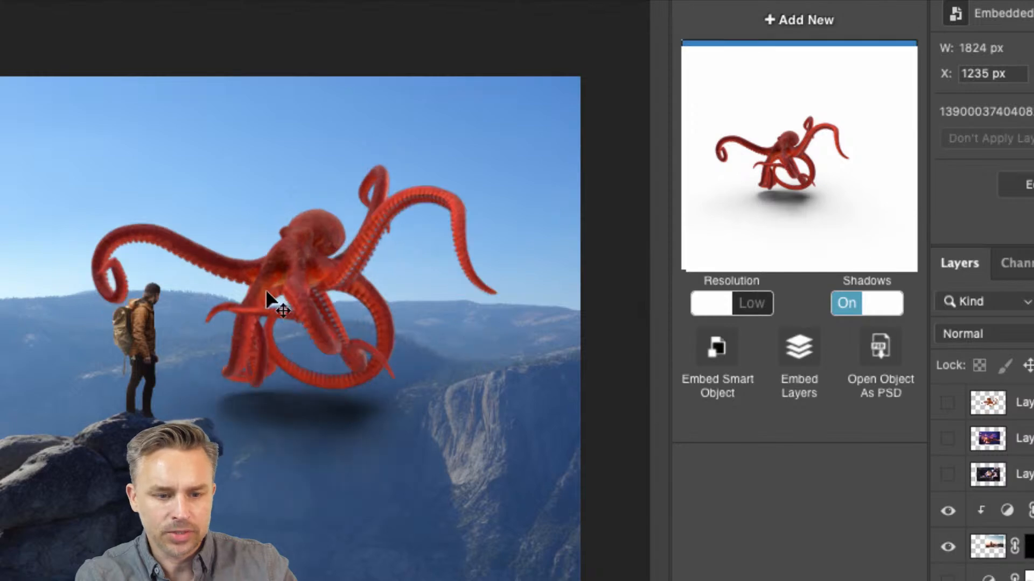
pyautogui.moveTo(878, 213)
pyautogui.mouseDown()
pyautogui.moveTo(871, 200)
pyautogui.moveTo(883, 201)
pyautogui.moveTo(875, 210)
pyautogui.mouseUp()
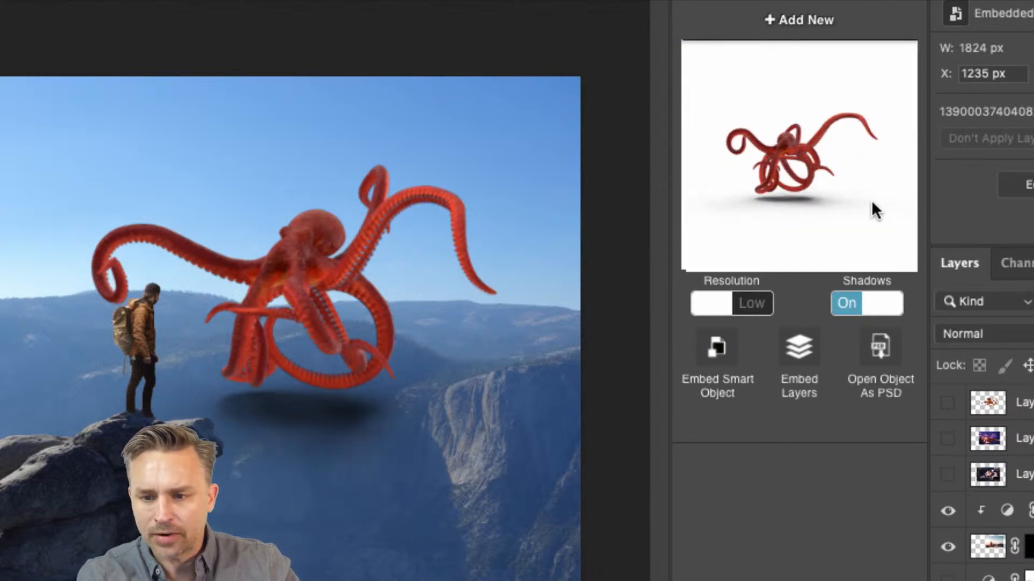
pyautogui.moveTo(742, 208); pyautogui.dragTo(743, 200)
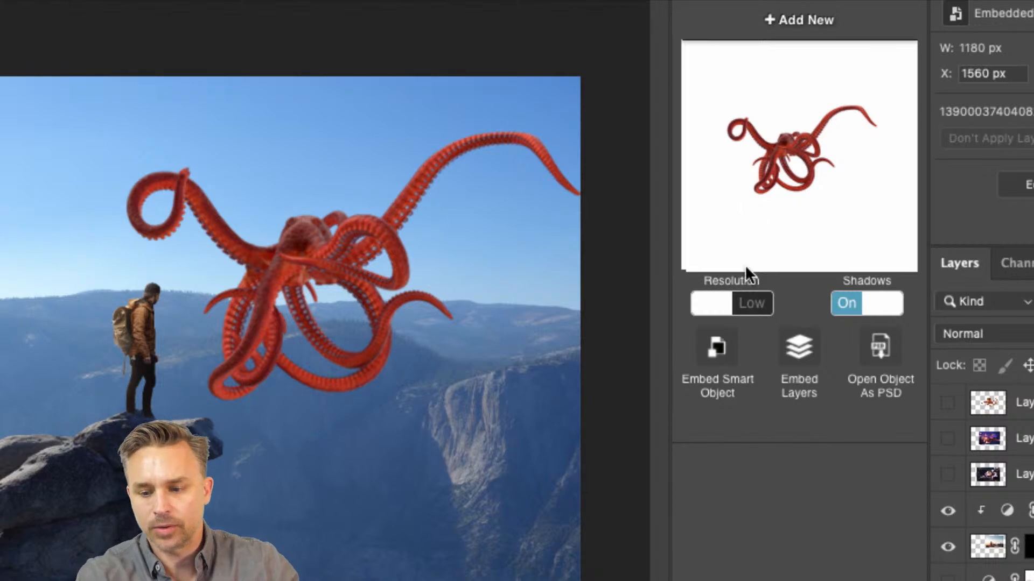
pyautogui.click(739, 305)
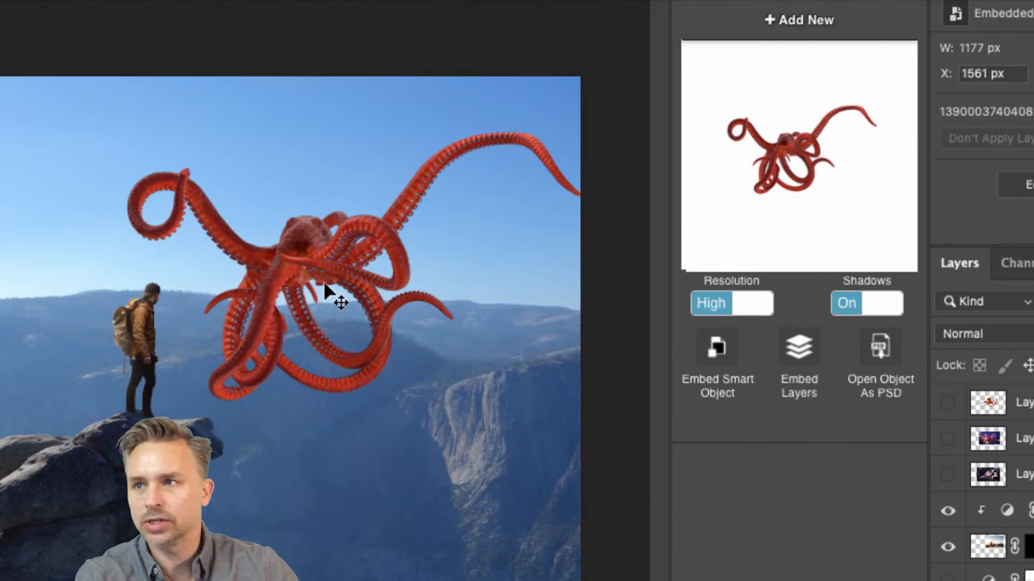
pyautogui.click(860, 312)
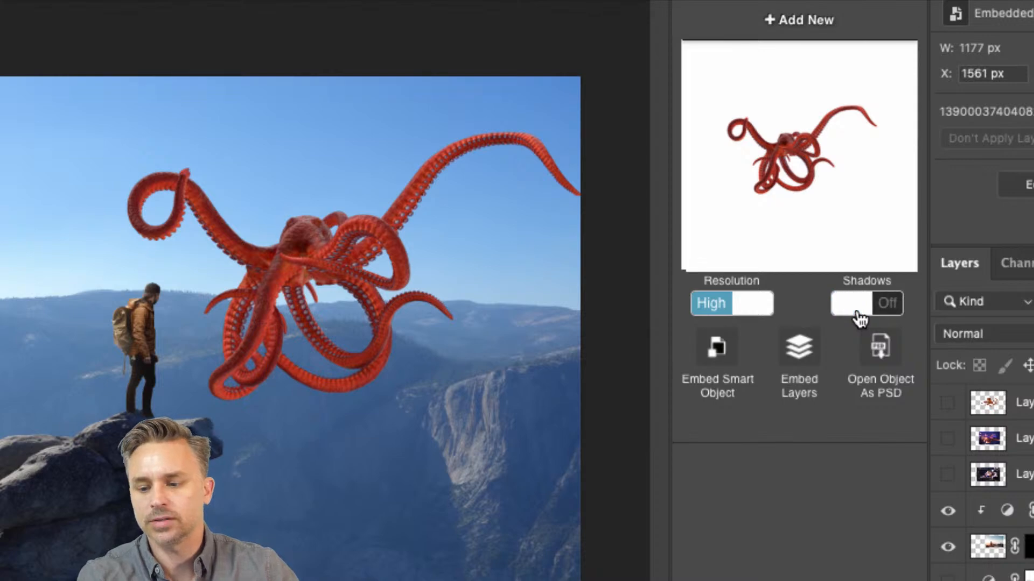
pyautogui.click(859, 316)
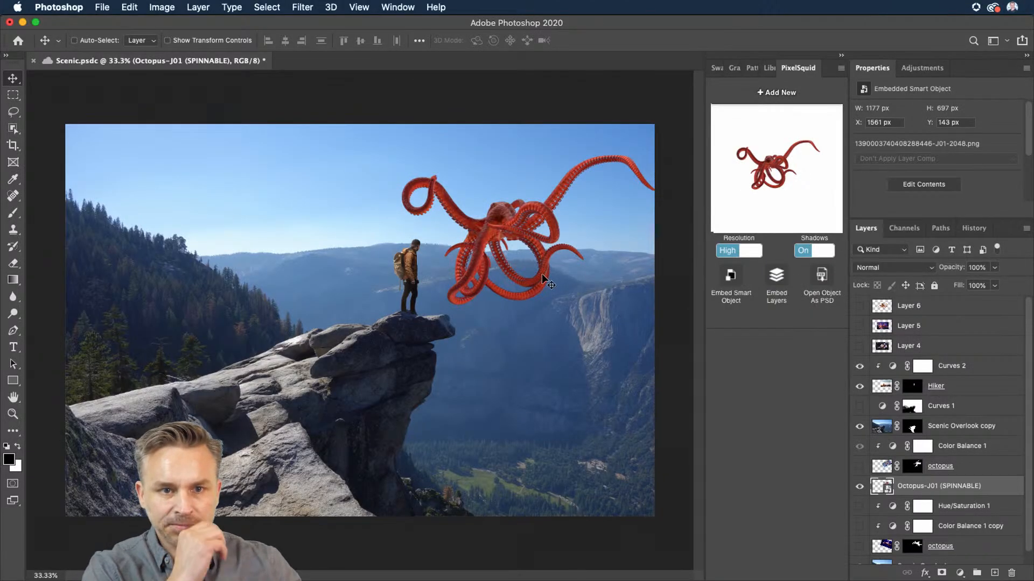
# Step: Nudge the octopus right, refine its spin angle and turn its shadows off
pyautogui.moveTo(486, 241); pyautogui.dragTo(497, 247)
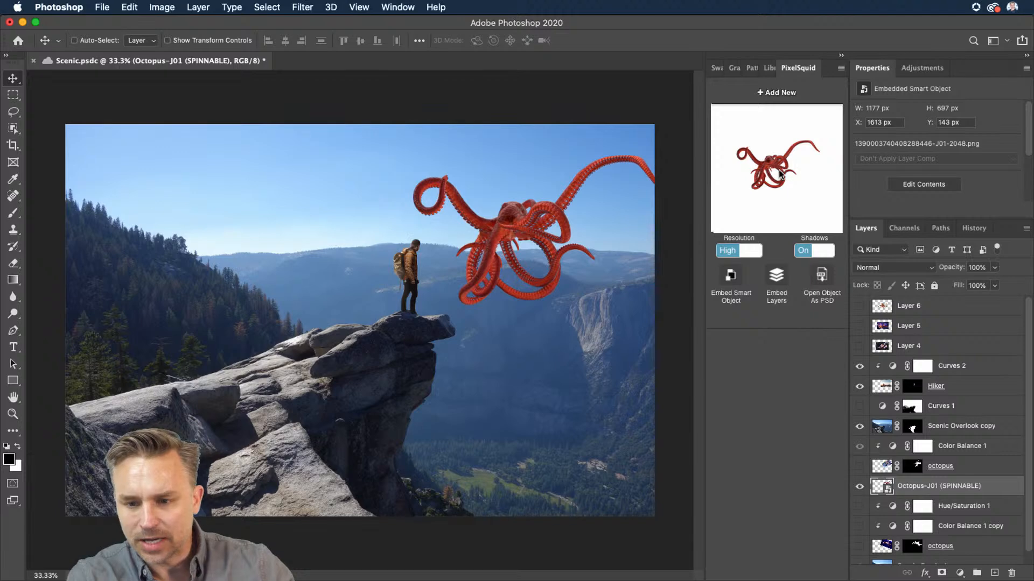
pyautogui.moveTo(778, 169); pyautogui.dragTo(734, 171)
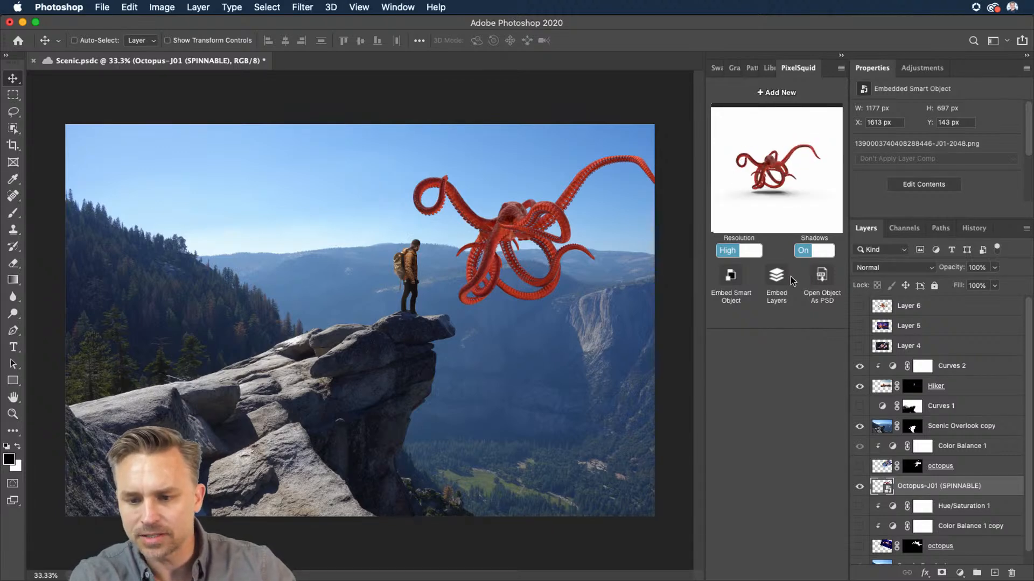
pyautogui.click(802, 250)
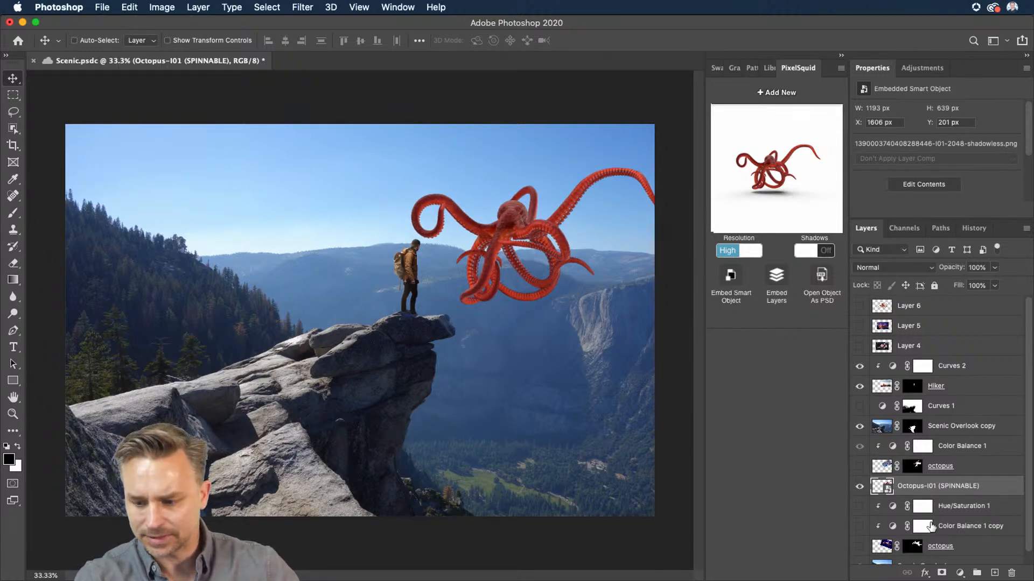
# Step: Transform the octopus to about 128% scale and 16° rotation, then nudge it slightly left
pyautogui.press('super+t')
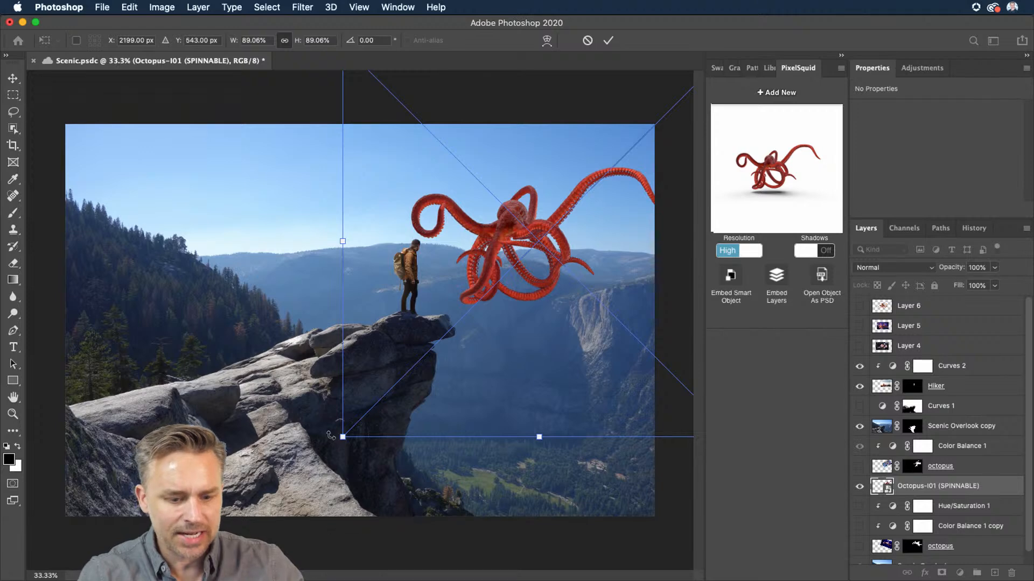
pyautogui.moveTo(331, 435); pyautogui.dragTo(89, 493)
pyautogui.moveTo(321, 298); pyautogui.dragTo(436, 258)
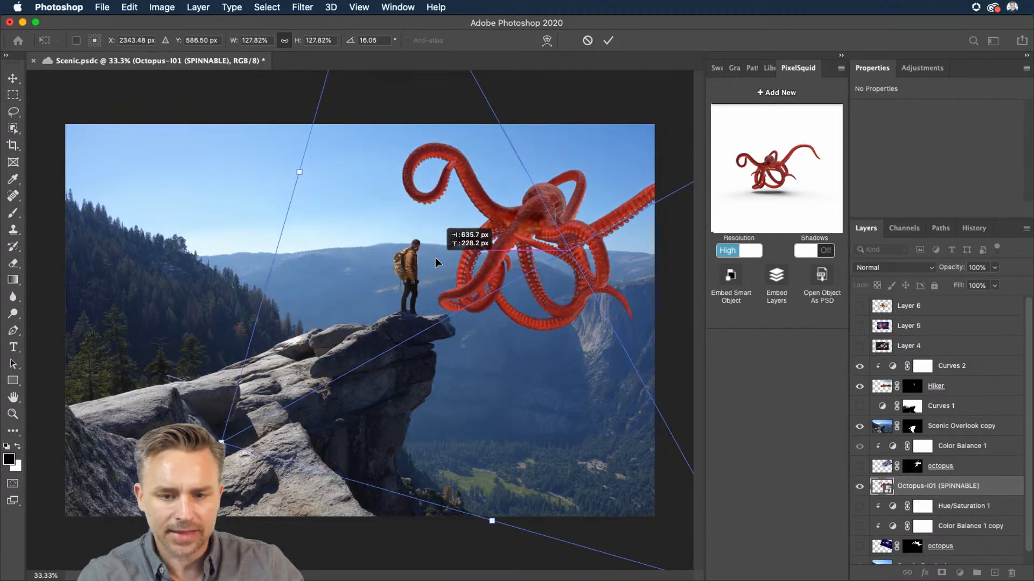
pyautogui.press('Return')
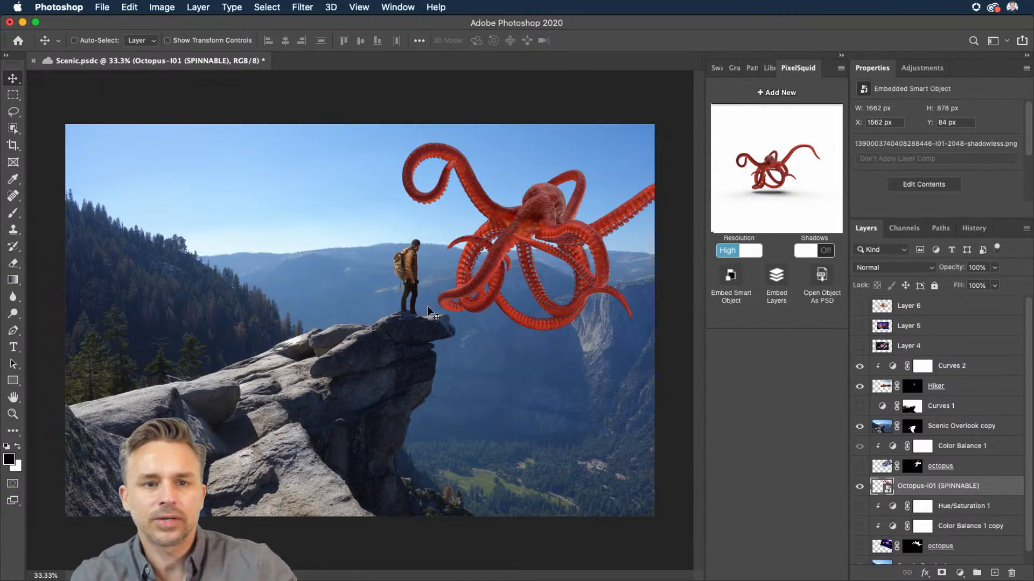
pyautogui.moveTo(530, 260); pyautogui.dragTo(517, 259)
# Step: Duplicate the Hue/Saturation 1 and Color Balance 1 copy adjustments above the PixelSquid octopus layer
pyautogui.doubleClick(981, 70)
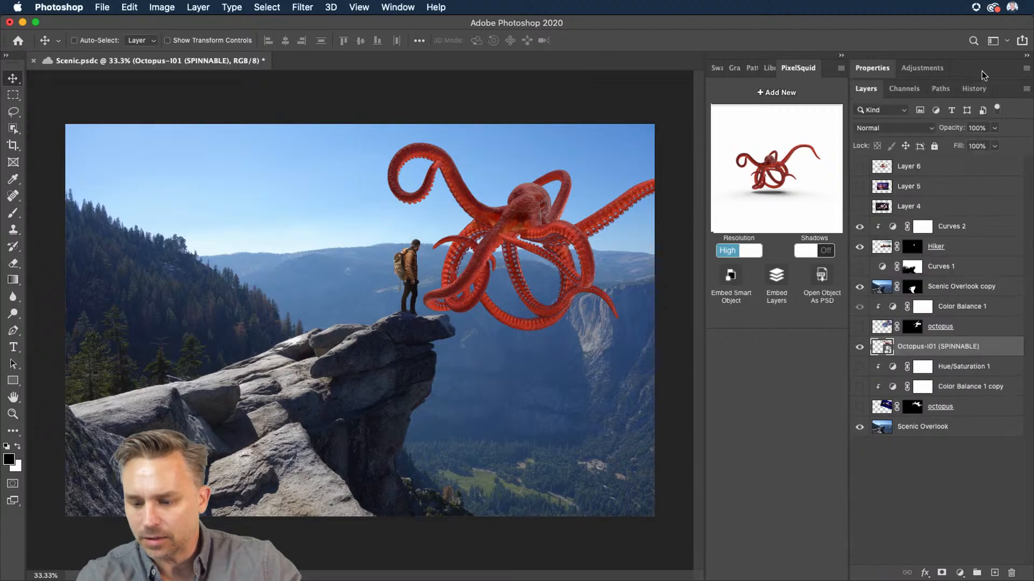
pyautogui.click(930, 373)
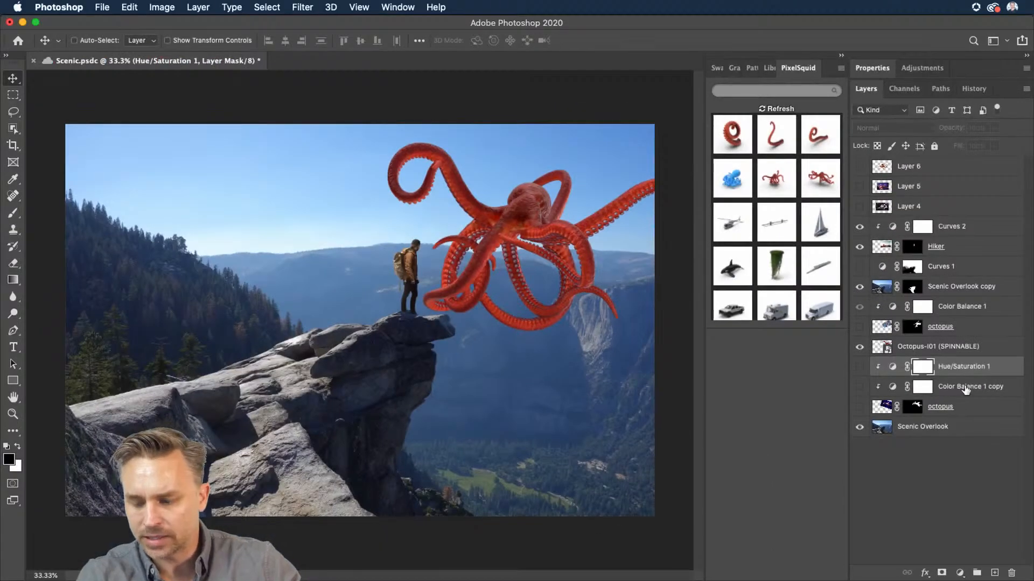
pyautogui.keyDown('shift'); pyautogui.click(962, 387); pyautogui.keyUp('shift')
pyautogui.moveTo(957, 388); pyautogui.dragTo(917, 337)
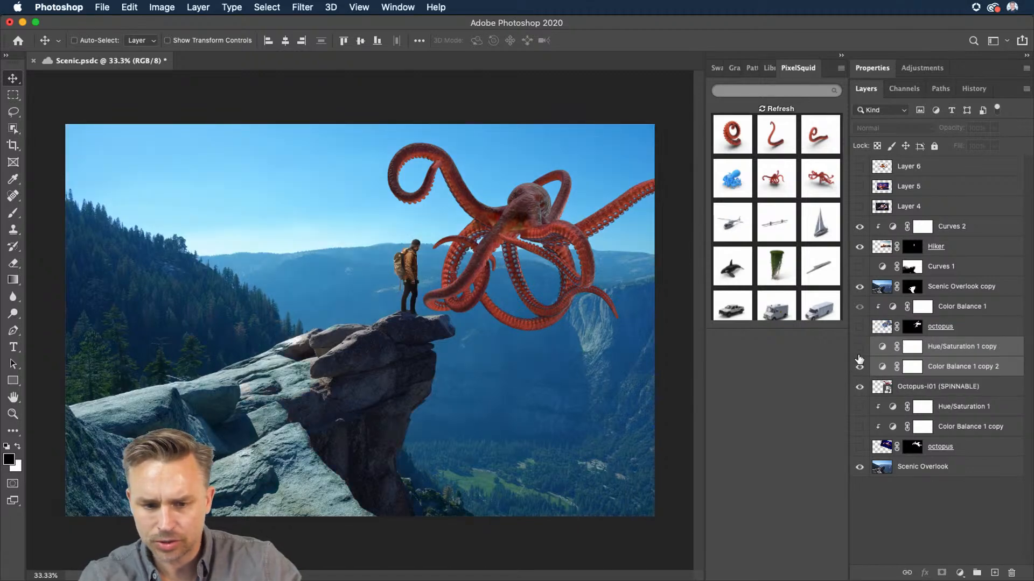
# Step: Show the duplicated adjustment layers and clip them to the PixelSquid octopus
pyautogui.click(859, 353)
pyautogui.keyDown('alt'); pyautogui.click(933, 376); pyautogui.keyUp('alt')
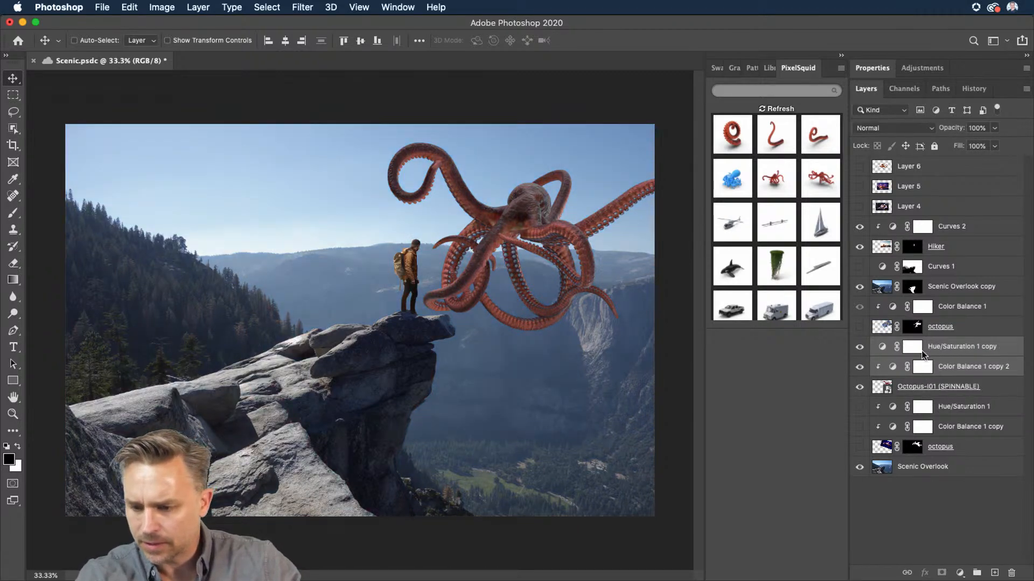
pyautogui.keyDown('alt'); pyautogui.click(922, 356); pyautogui.keyUp('alt')
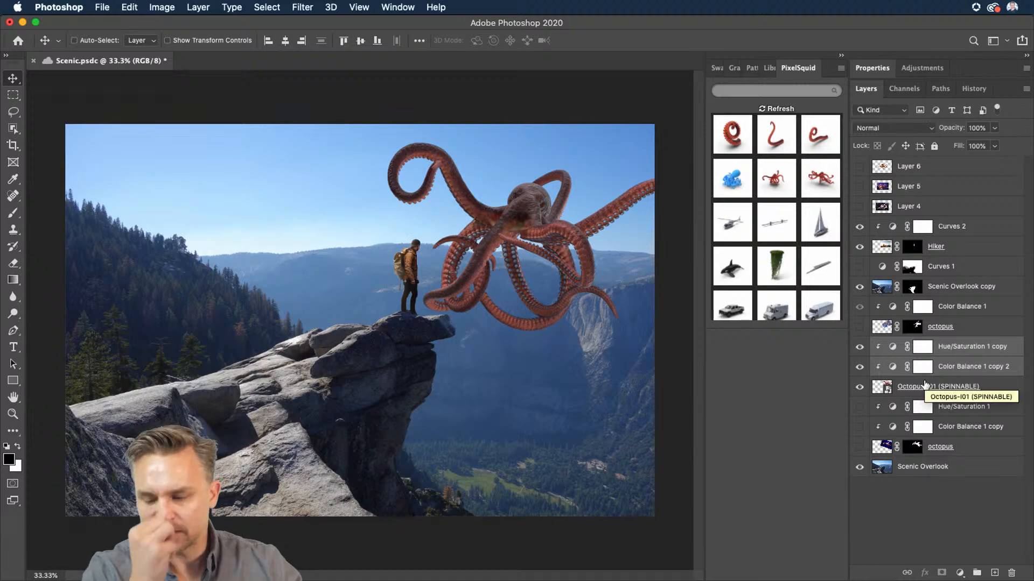
pyautogui.click(972, 349)
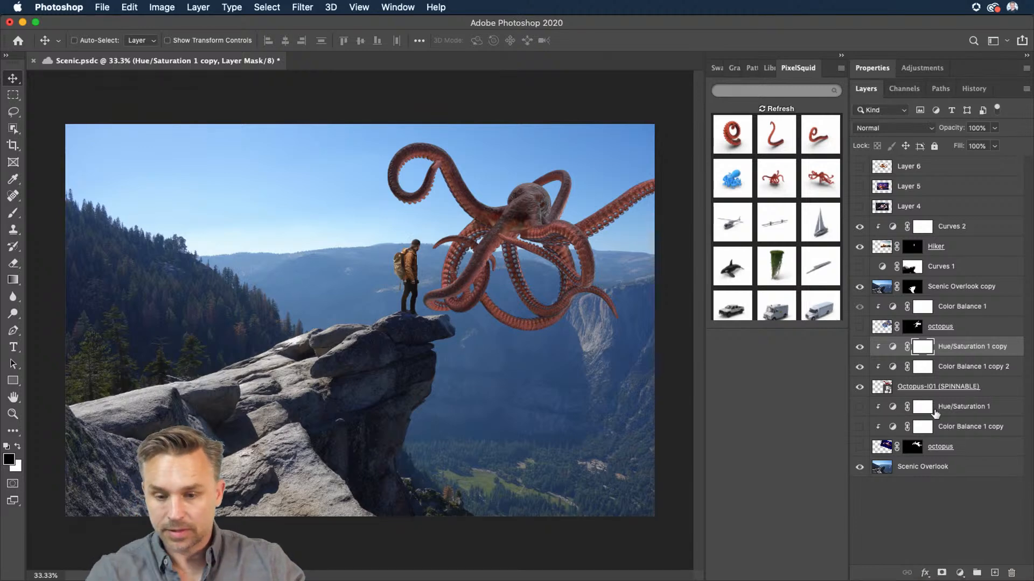
# Step: Add a new layer and paint sampled sky blue over the octopus with a large soft brush
pyautogui.click(995, 574)
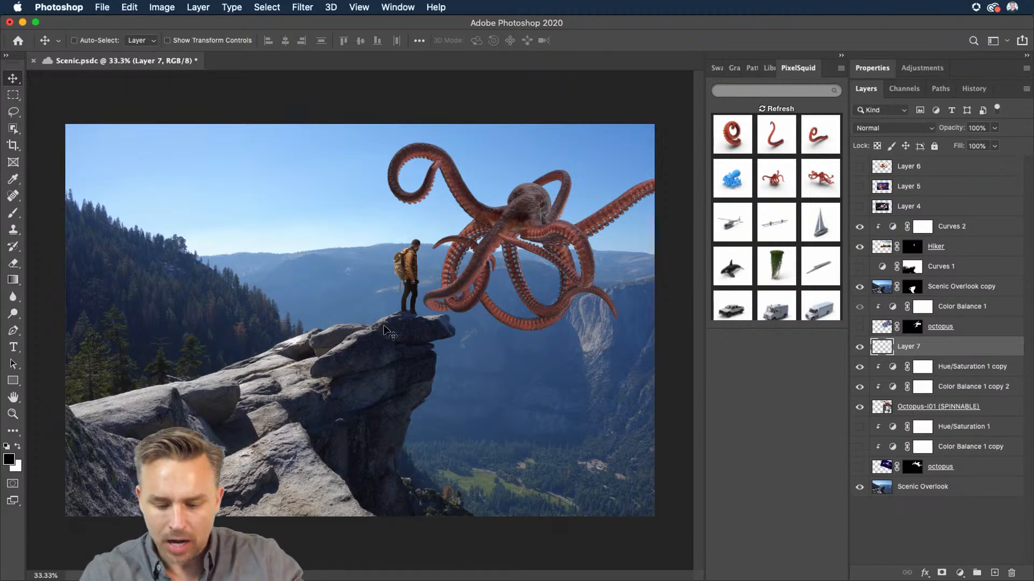
pyautogui.press('i')
pyautogui.click(367, 274)
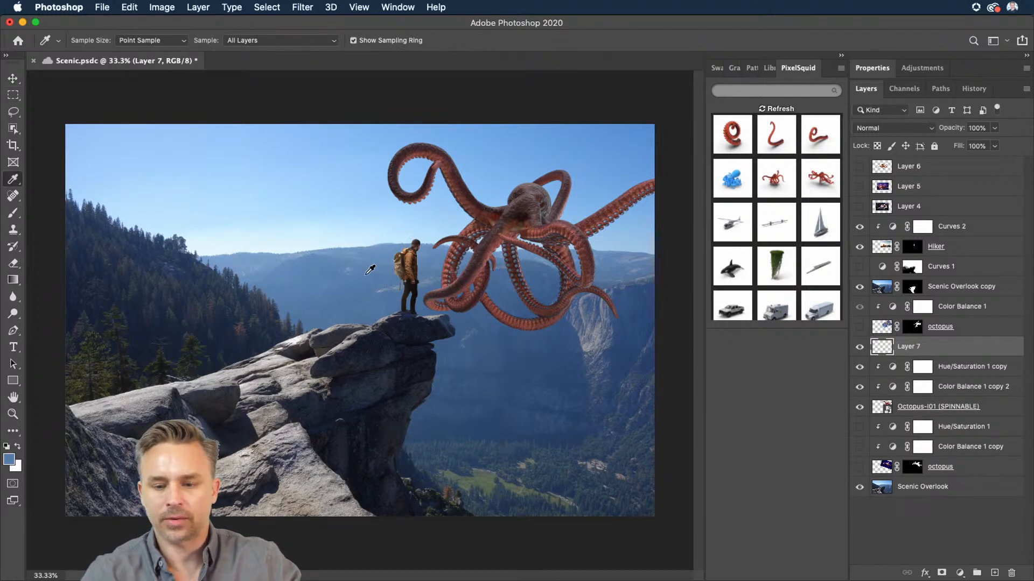
pyautogui.press('b')
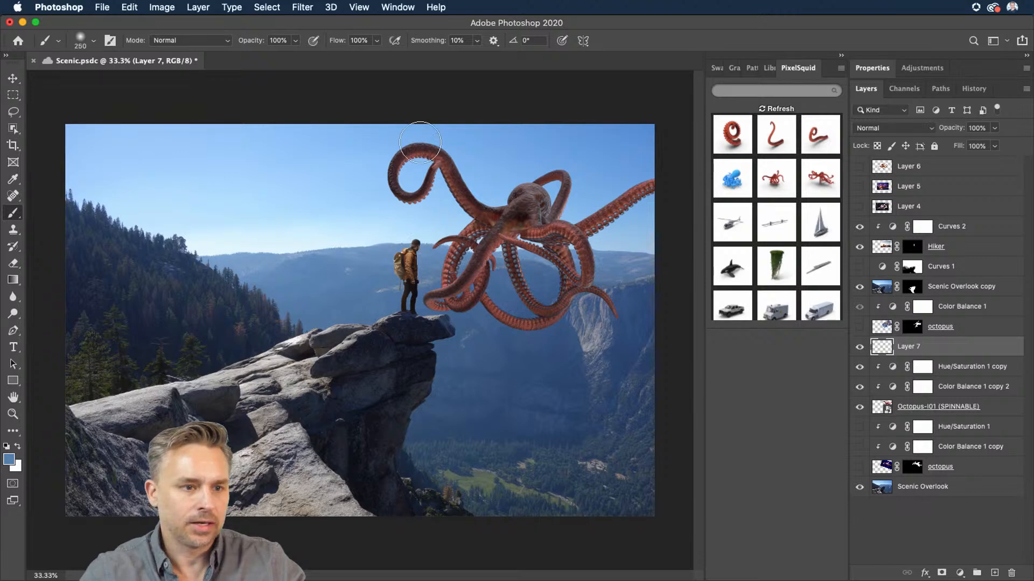
pyautogui.moveTo(420, 143)
pyautogui.mouseDown()
pyautogui.moveTo(533, 275)
pyautogui.moveTo(517, 237)
pyautogui.mouseUp()
pyautogui.press(']')
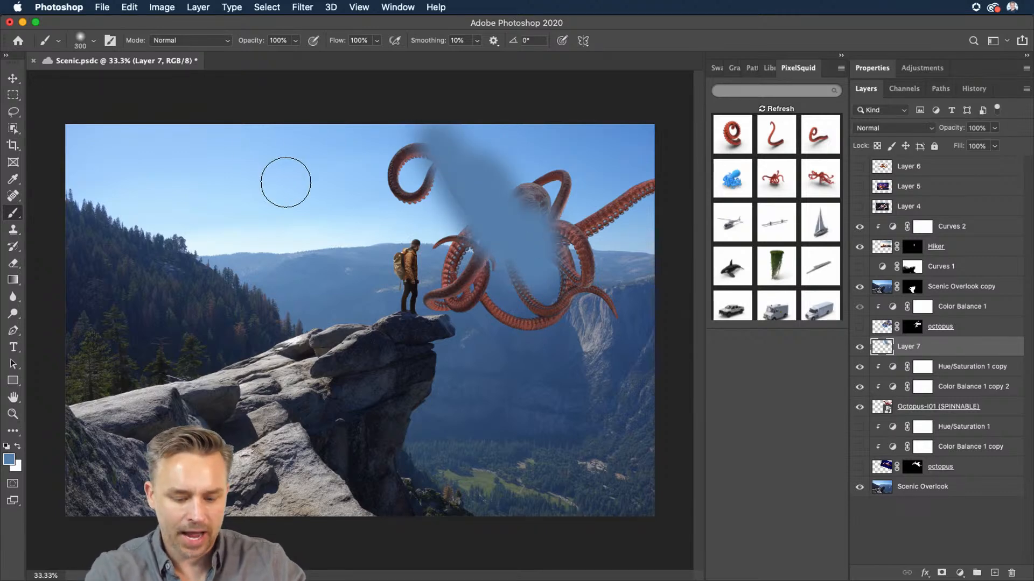
pyautogui.press('i')
pyautogui.click(349, 168)
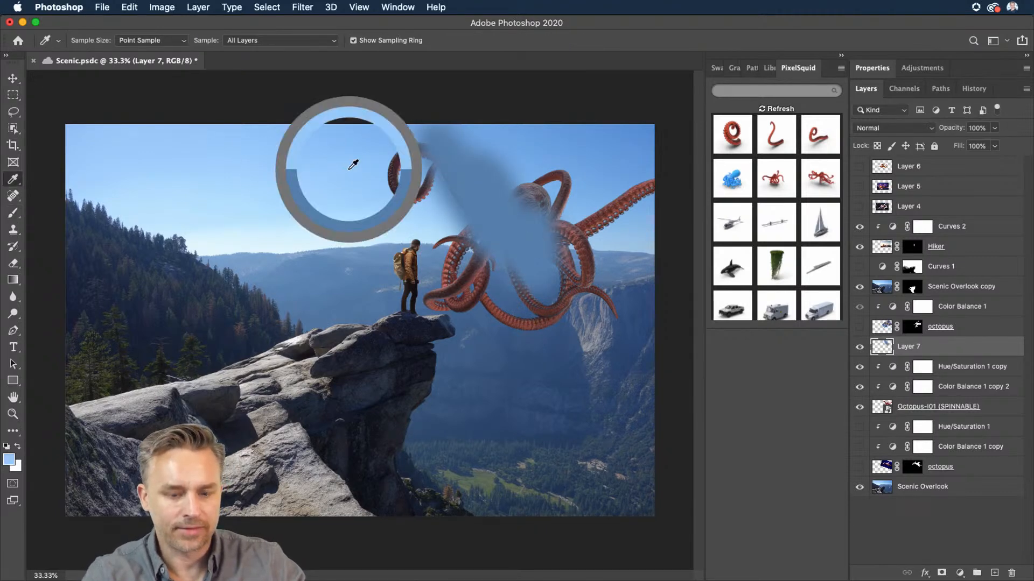
pyautogui.press('b')
pyautogui.moveTo(449, 157)
pyautogui.mouseDown()
pyautogui.moveTo(623, 219)
pyautogui.moveTo(560, 274)
pyautogui.mouseUp()
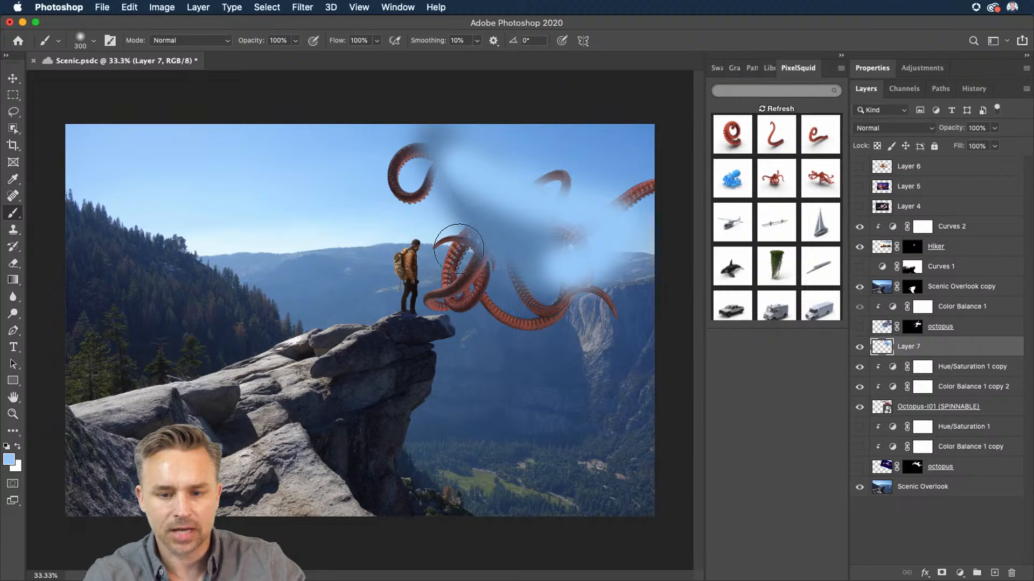
pyautogui.moveTo(459, 248)
pyautogui.mouseDown()
pyautogui.moveTo(433, 305)
pyautogui.moveTo(635, 340)
pyautogui.mouseUp()
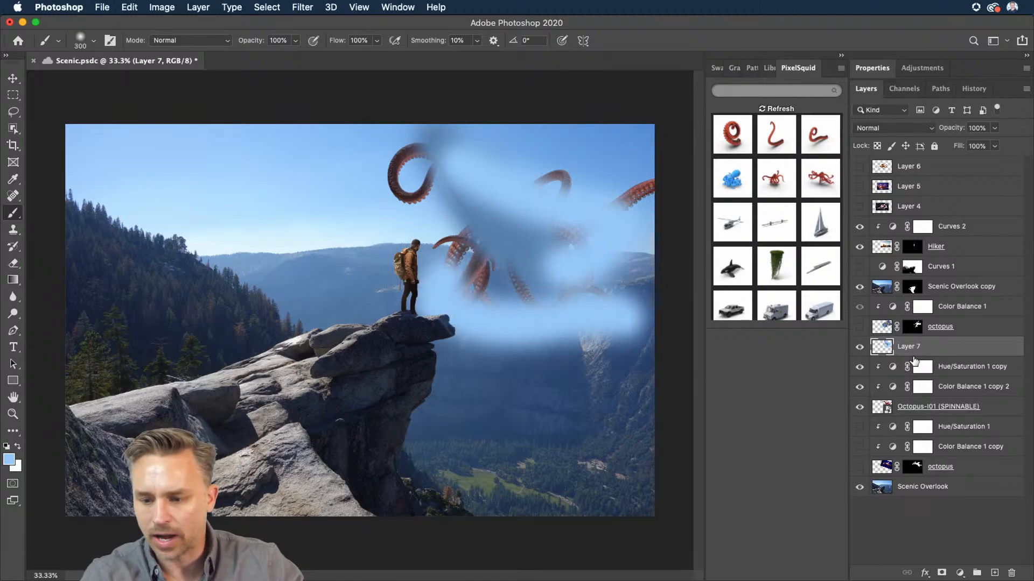
# Step: Clip the painted layer to the octopus and set its blend mode to Soft Light
pyautogui.keyDown('alt'); pyautogui.click(924, 356); pyautogui.keyUp('alt')
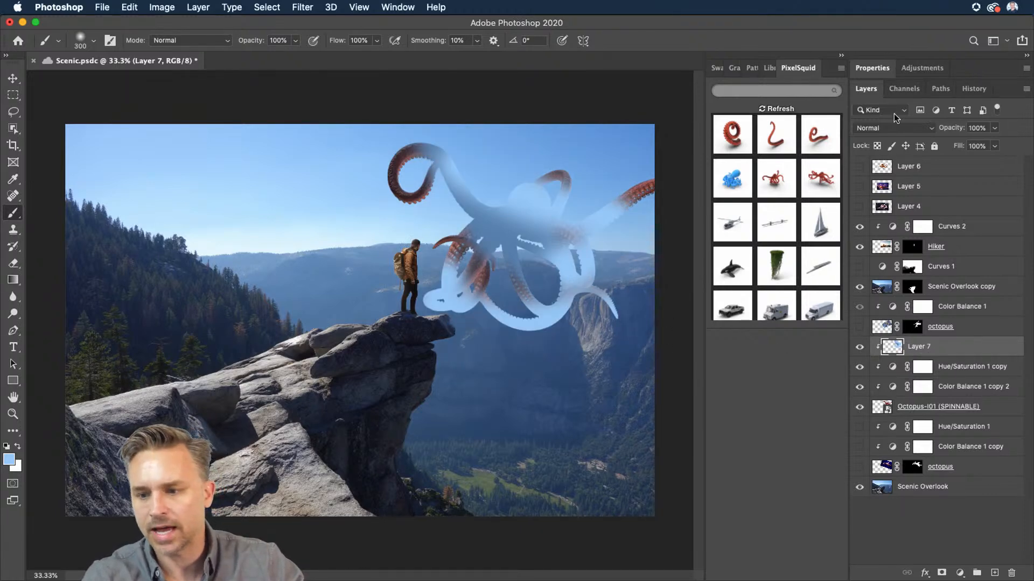
pyautogui.click(896, 127)
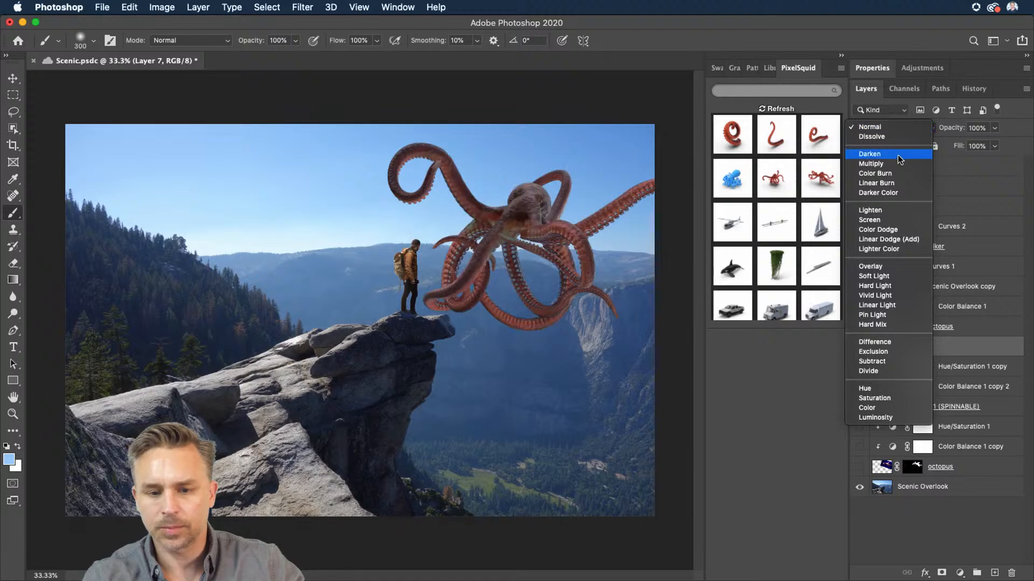
pyautogui.click(898, 276)
# Step: Toggle the painted layer's visibility to compare the haze effect
pyautogui.click(859, 347)
pyautogui.click(859, 347)
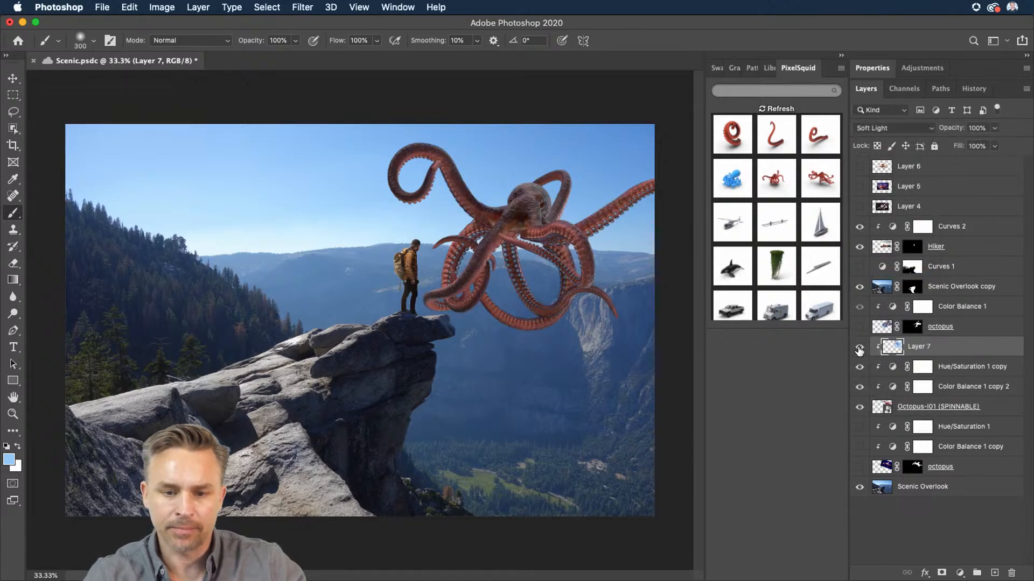
pyautogui.click(859, 348)
pyautogui.click(859, 349)
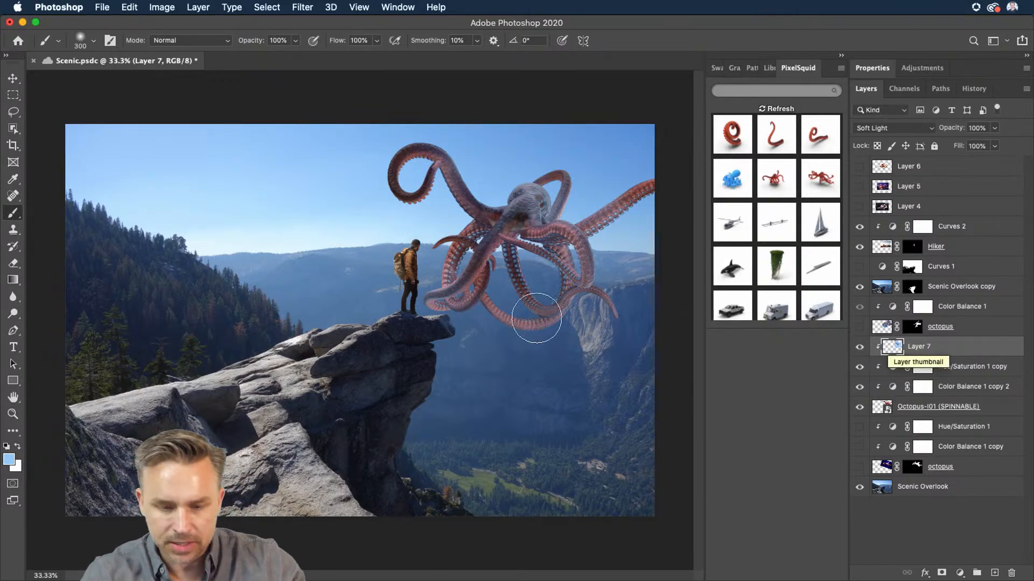
# Step: Set the brush to about 175 px and add a layer mask to the painted layer
pyautogui.press('[')
pyautogui.press('[')
pyautogui.press('[')
pyautogui.press('[')
pyautogui.press('[')
pyautogui.press('[')
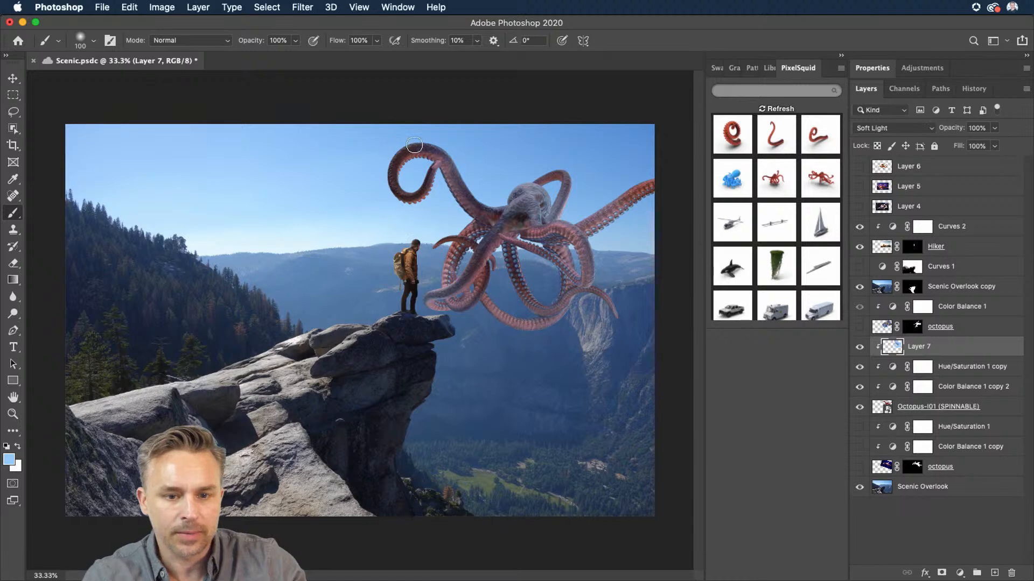
pyautogui.press('[')
pyautogui.press('[')
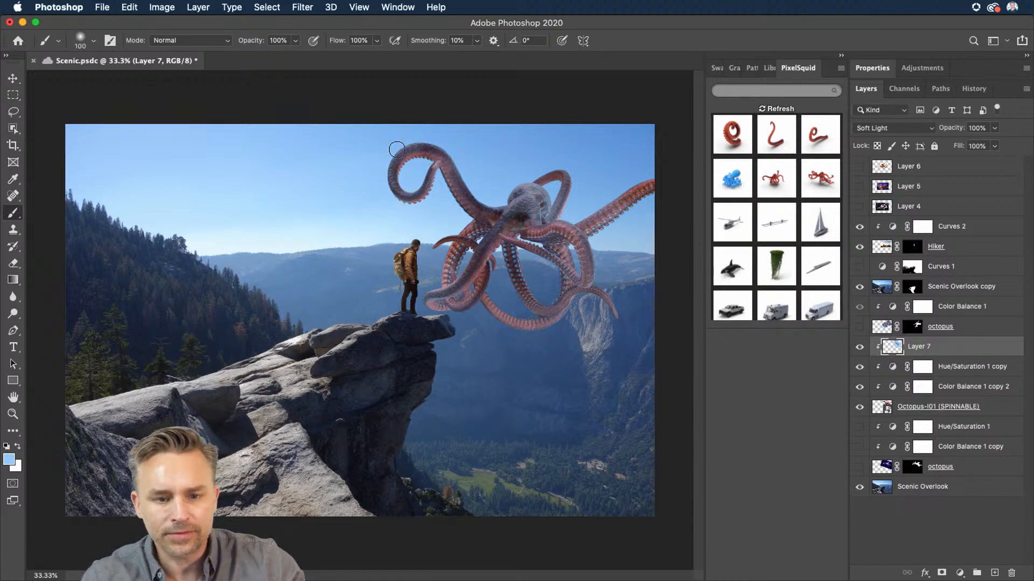
pyautogui.press(']')
pyautogui.press(']')
pyautogui.press(']')
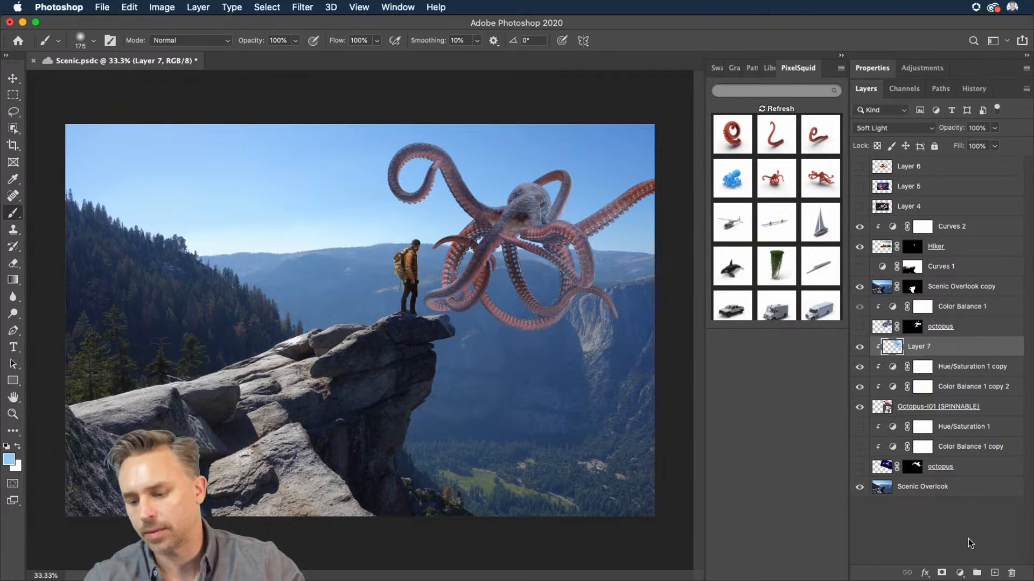
pyautogui.click(942, 574)
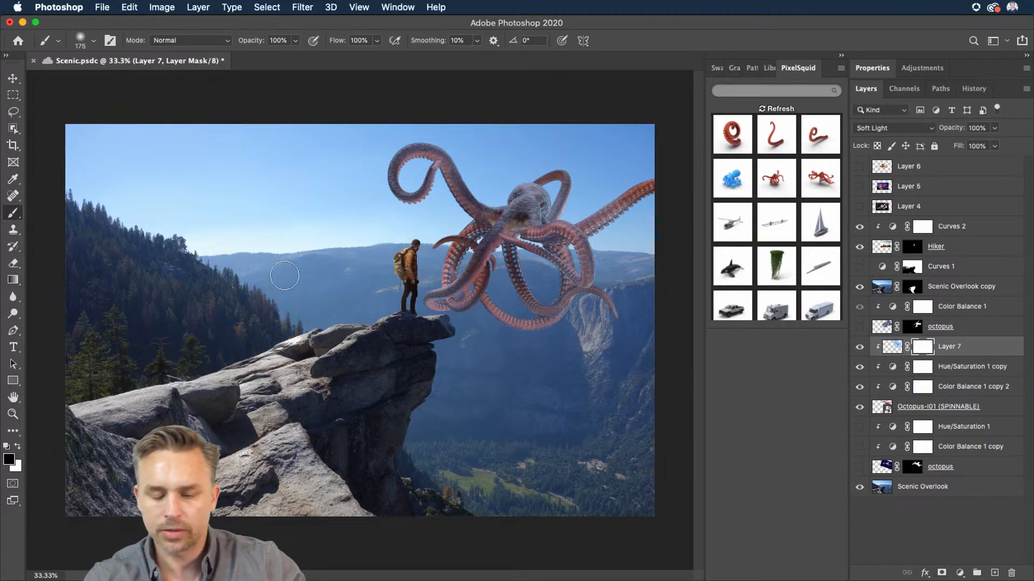
pyautogui.press(']')
pyautogui.press(']')
pyautogui.moveTo(539, 329); pyautogui.dragTo(574, 319)
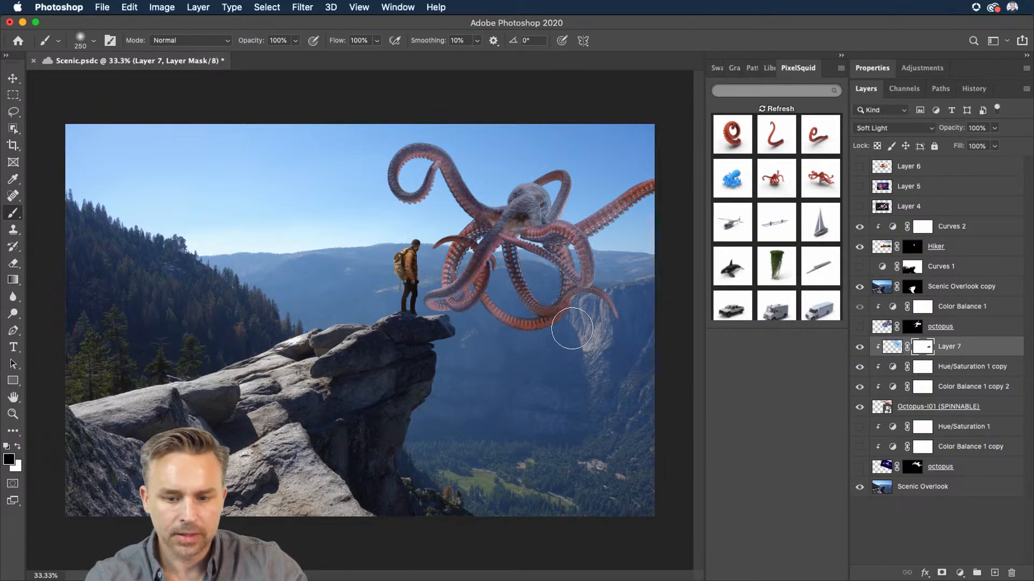
pyautogui.press('super+z')
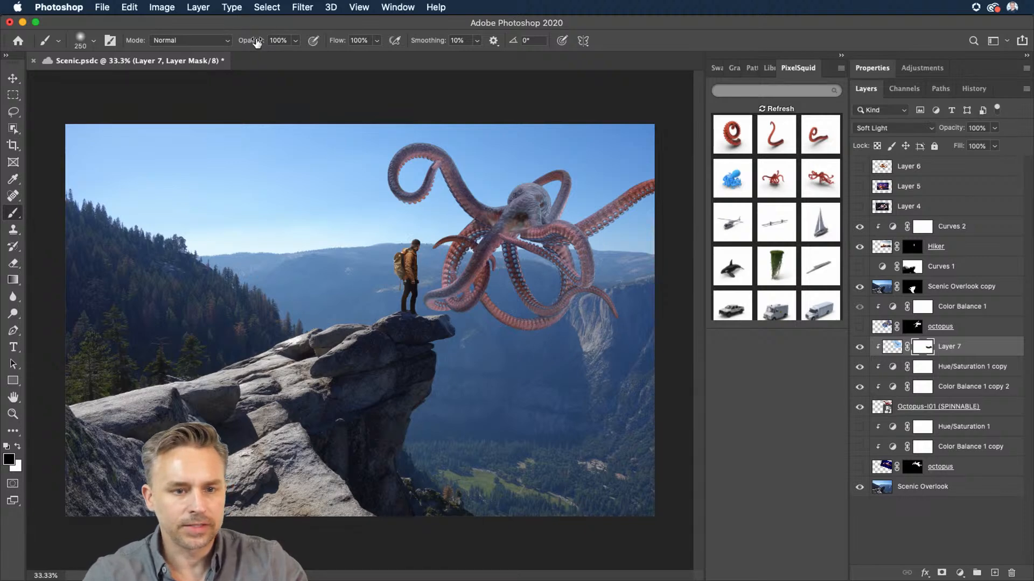
# Step: Lower the brush flow to 31% and paint on the haze layer's mask to reduce haze over parts of the octopus
pyautogui.moveTo(253, 40)
pyautogui.mouseDown()
pyautogui.moveTo(217, 35)
pyautogui.moveTo(262, 42)
pyautogui.mouseUp()
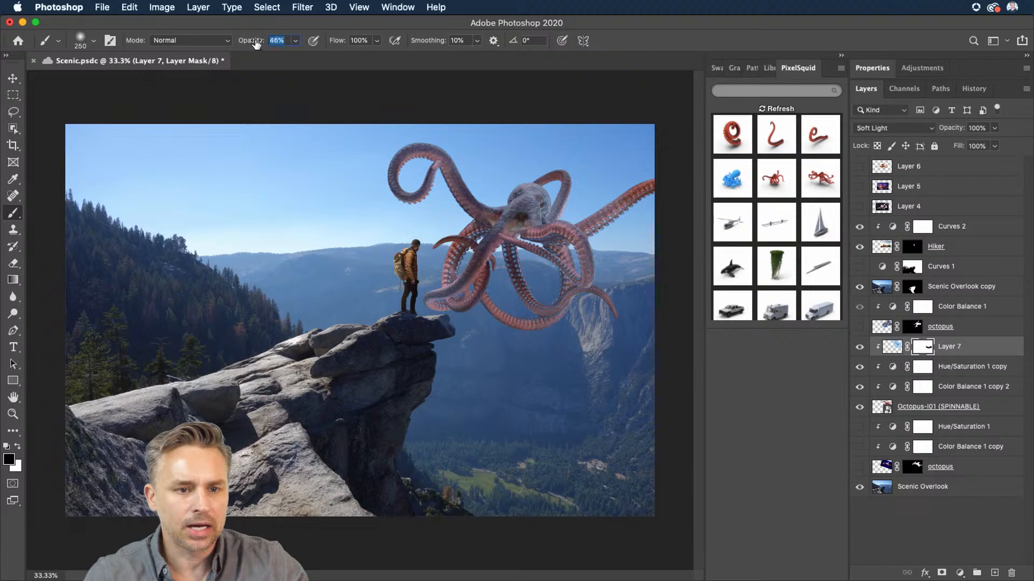
pyautogui.moveTo(332, 42)
pyautogui.mouseDown()
pyautogui.moveTo(233, 41)
pyautogui.moveTo(249, 45)
pyautogui.mouseUp()
pyautogui.moveTo(588, 273); pyautogui.dragTo(569, 221)
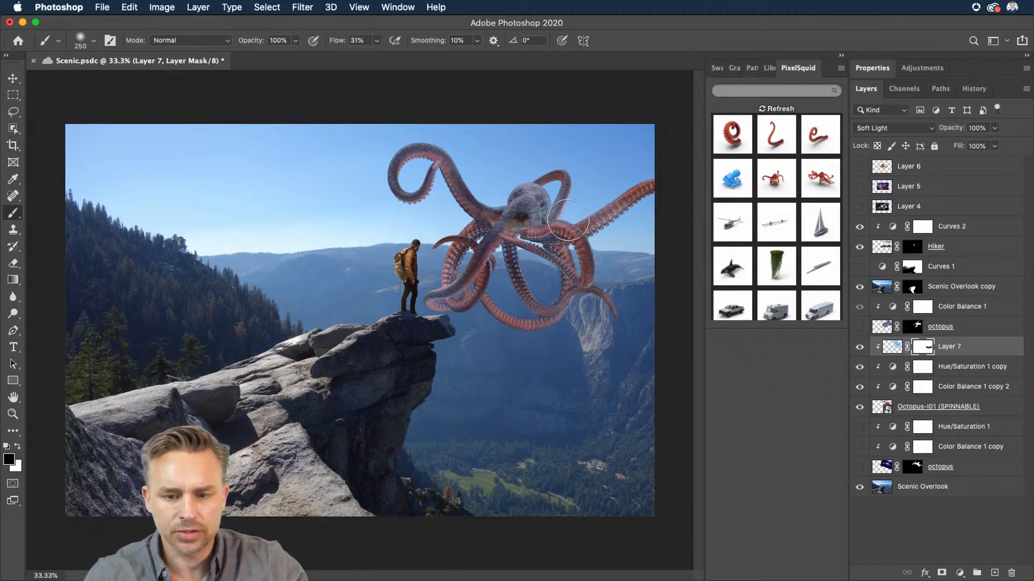
pyautogui.moveTo(487, 226); pyautogui.dragTo(501, 221)
pyautogui.moveTo(583, 316)
pyautogui.mouseDown()
pyautogui.moveTo(438, 275)
pyautogui.moveTo(506, 361)
pyautogui.moveTo(464, 279)
pyautogui.moveTo(627, 333)
pyautogui.mouseUp()
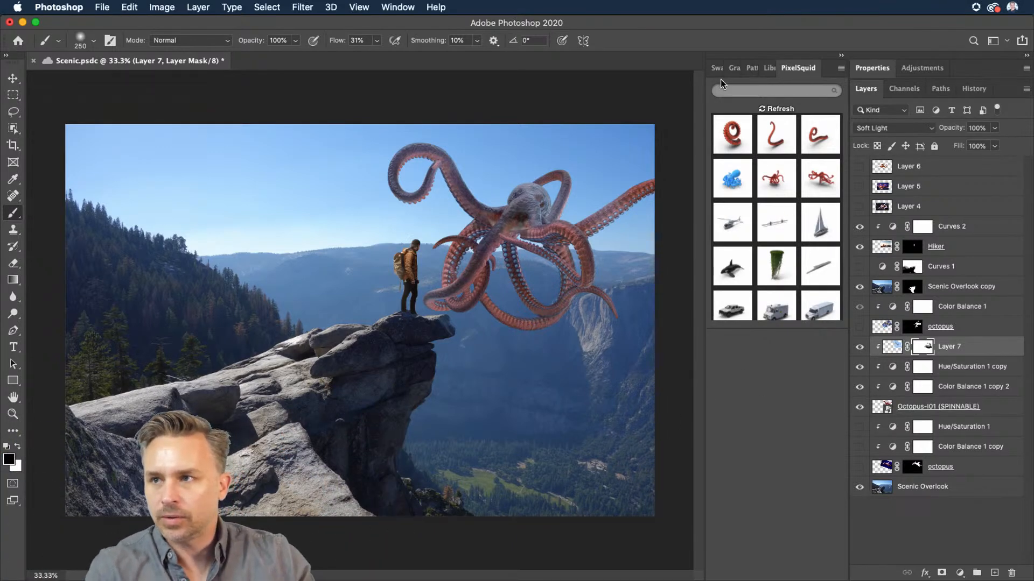
# Step: Load the haze layer's pixels, sample two sky blues from the scene, and fill it with a vertical gradient
pyautogui.click(891, 348)
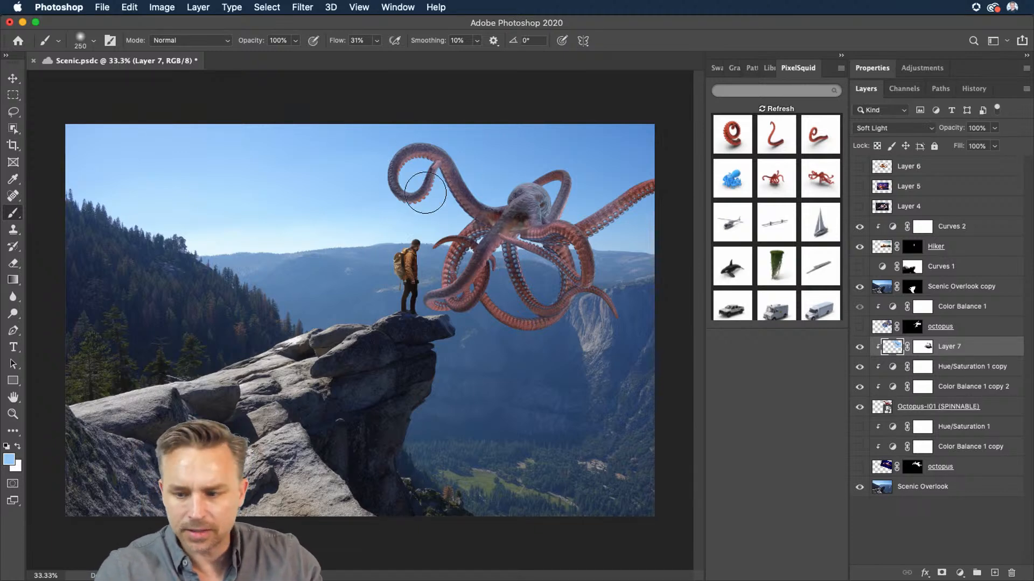
pyautogui.keyDown('super'); pyautogui.click(885, 349); pyautogui.keyUp('super')
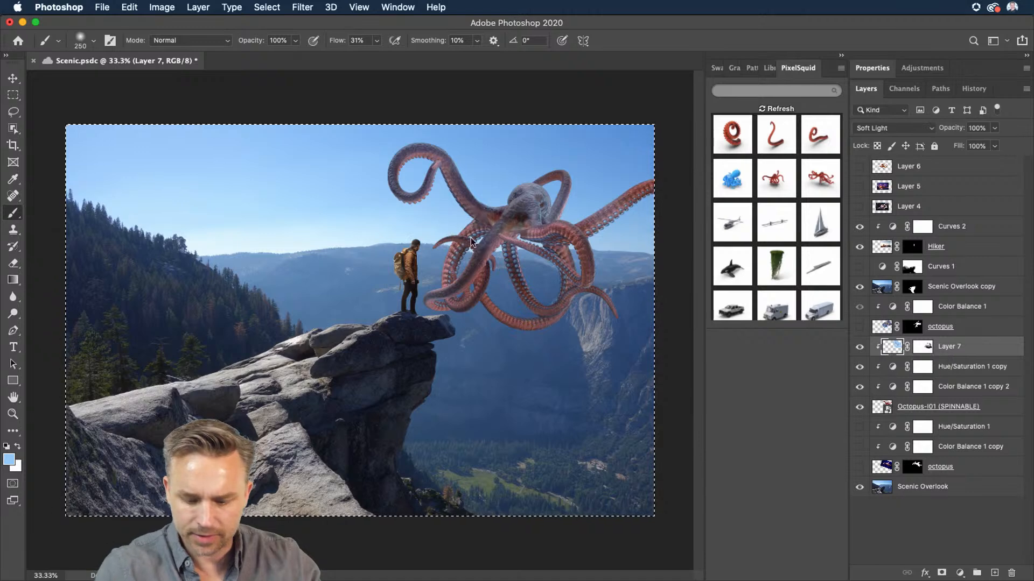
pyautogui.press('i')
pyautogui.click(356, 295)
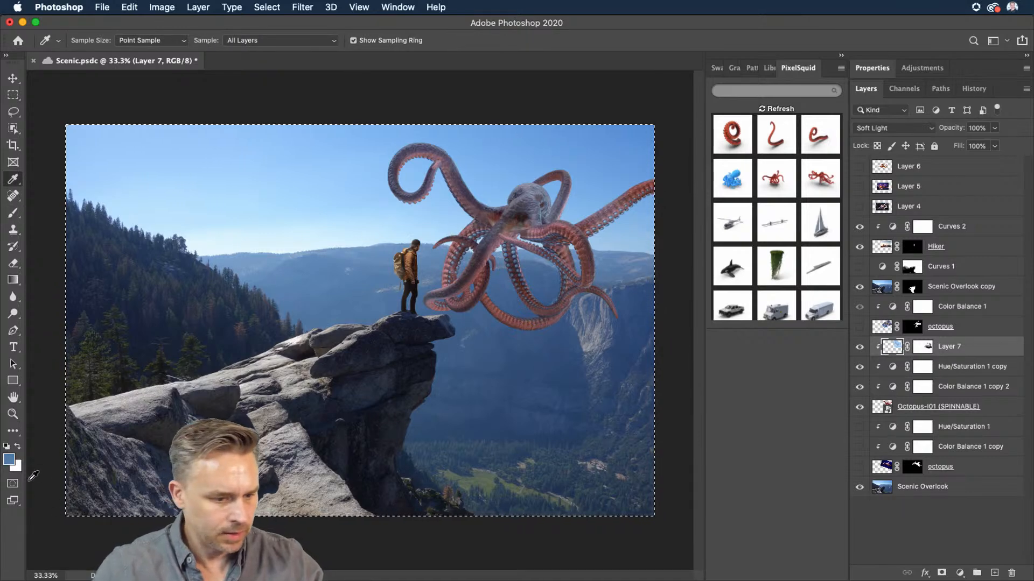
pyautogui.press('x')
pyautogui.click(314, 140)
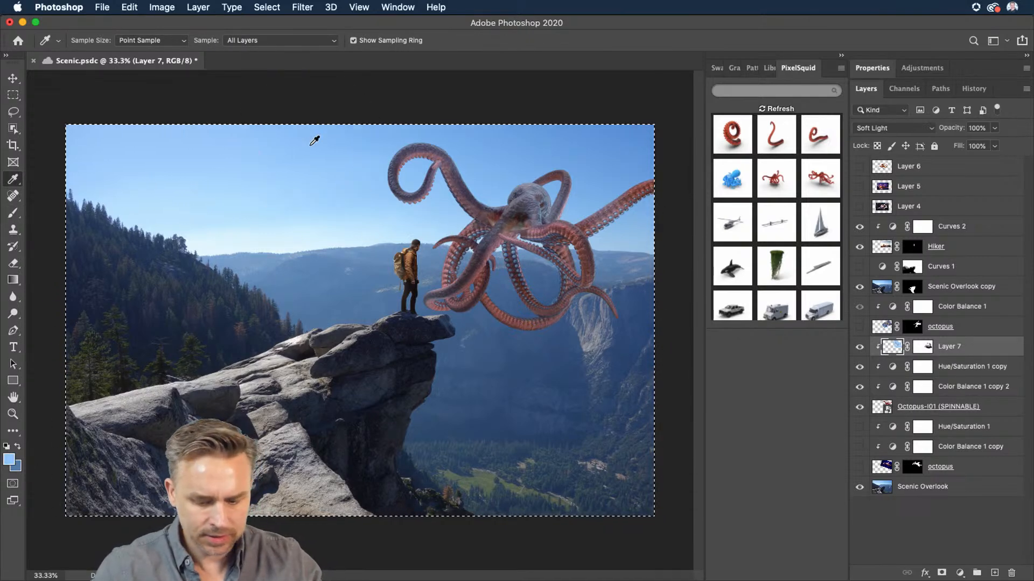
pyautogui.press('g')
pyautogui.moveTo(360, 167); pyautogui.dragTo(371, 326)
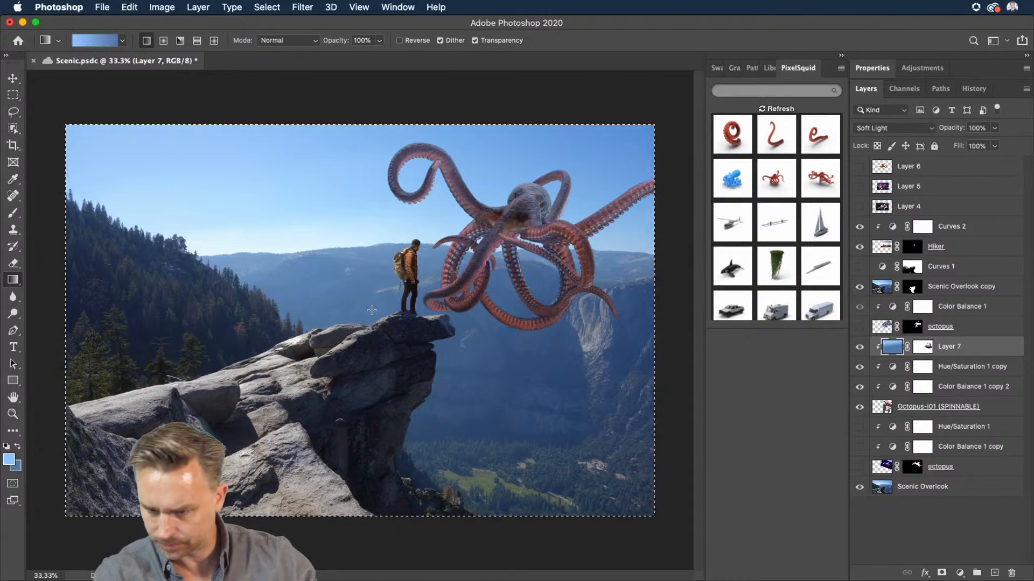
pyautogui.press('super+d')
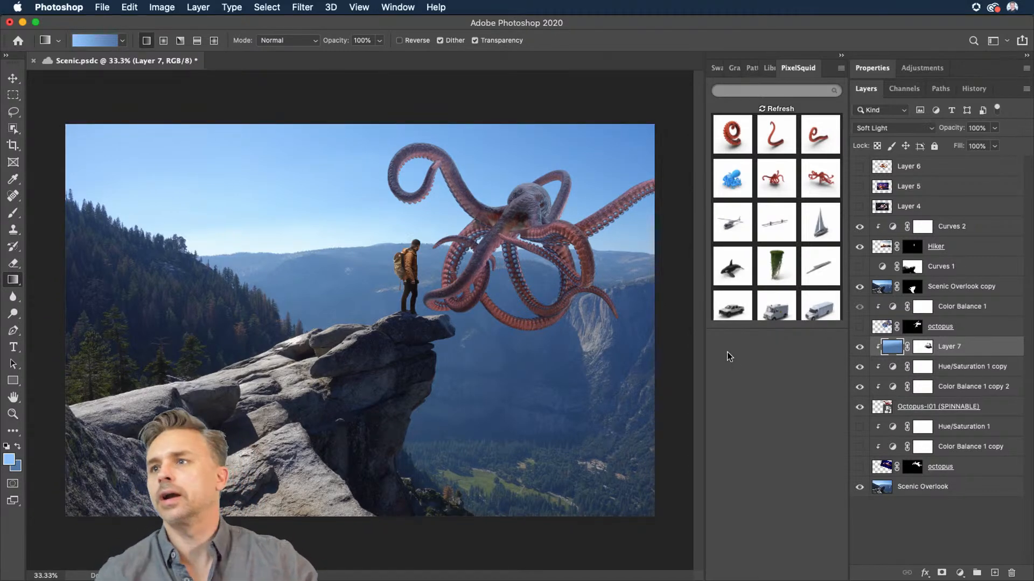
# Step: Set the octopus layer's opacity to 81% and move the octopus up and to the right
pyautogui.click(930, 408)
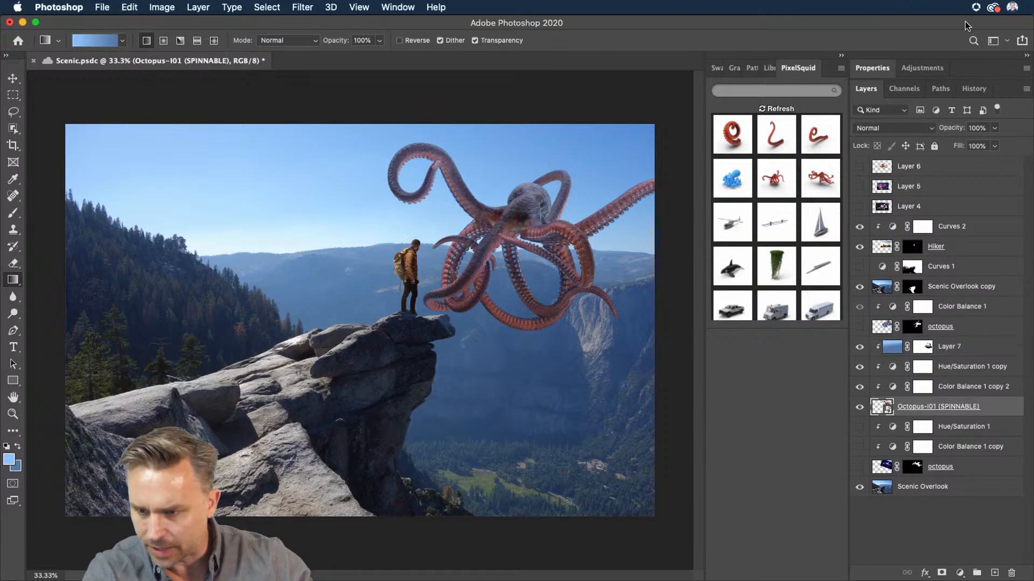
pyautogui.moveTo(947, 128); pyautogui.dragTo(938, 129)
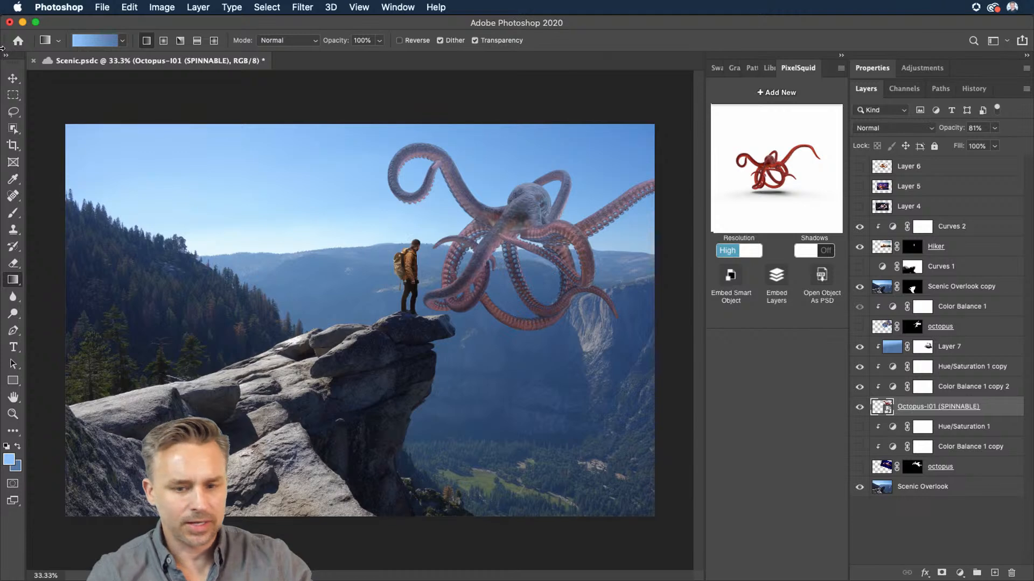
pyautogui.click(13, 78)
pyautogui.moveTo(491, 299); pyautogui.dragTo(514, 268)
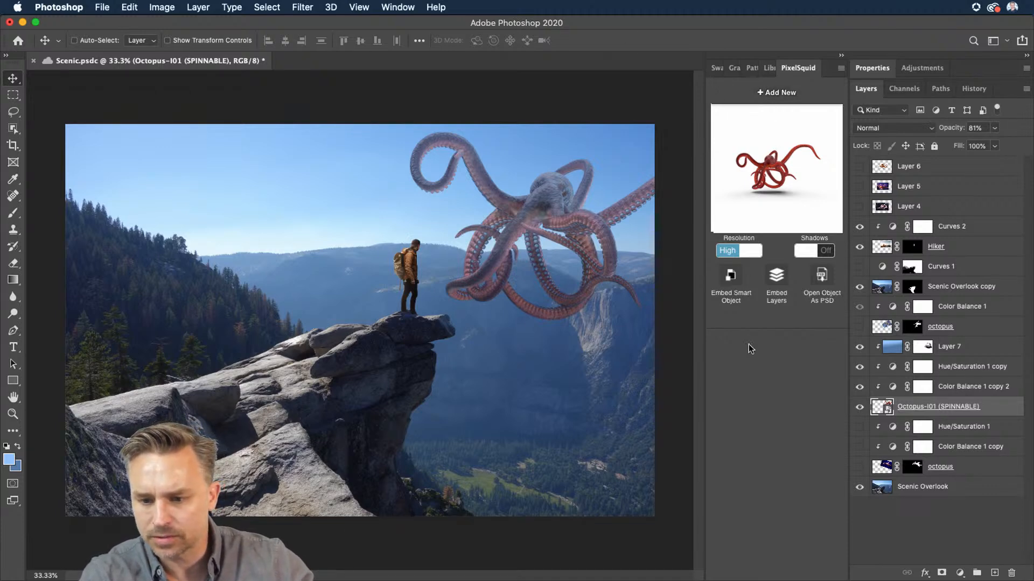
# Step: Add a straight Octopus Tentacle model from the PixelSquid website to the Photoshop Lightbox
pyautogui.click(988, 430)
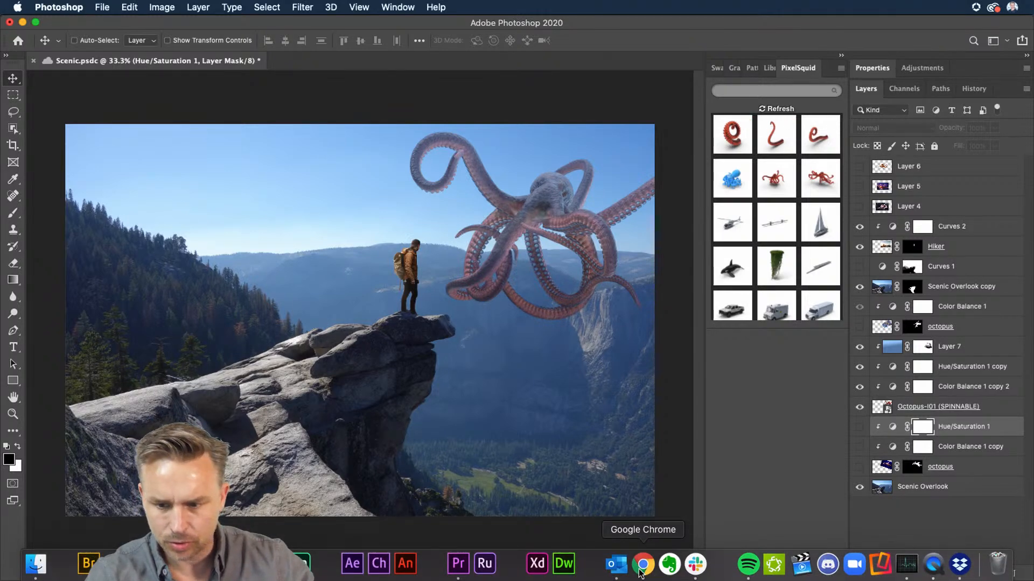
pyautogui.click(641, 571)
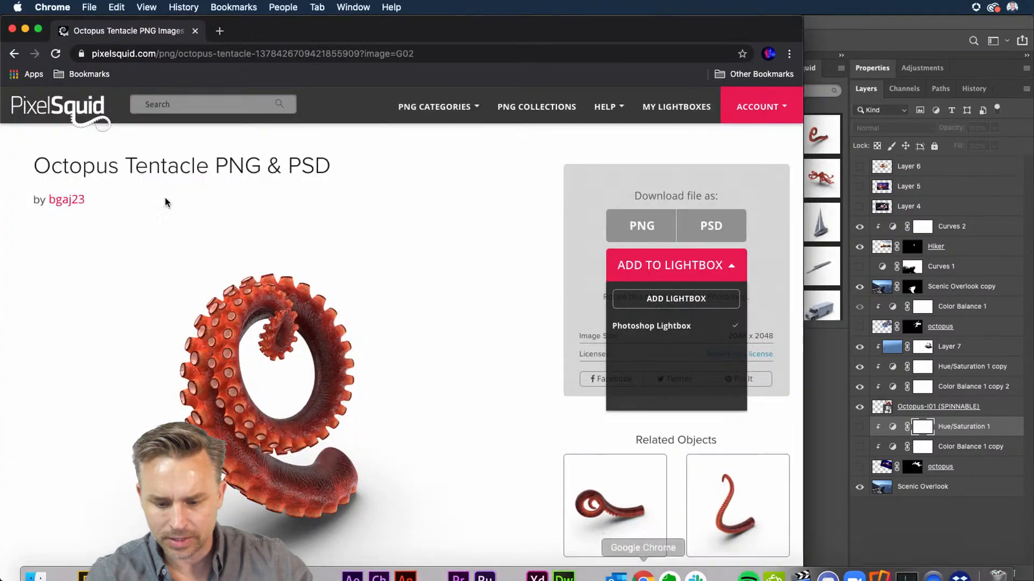
pyautogui.click(14, 54)
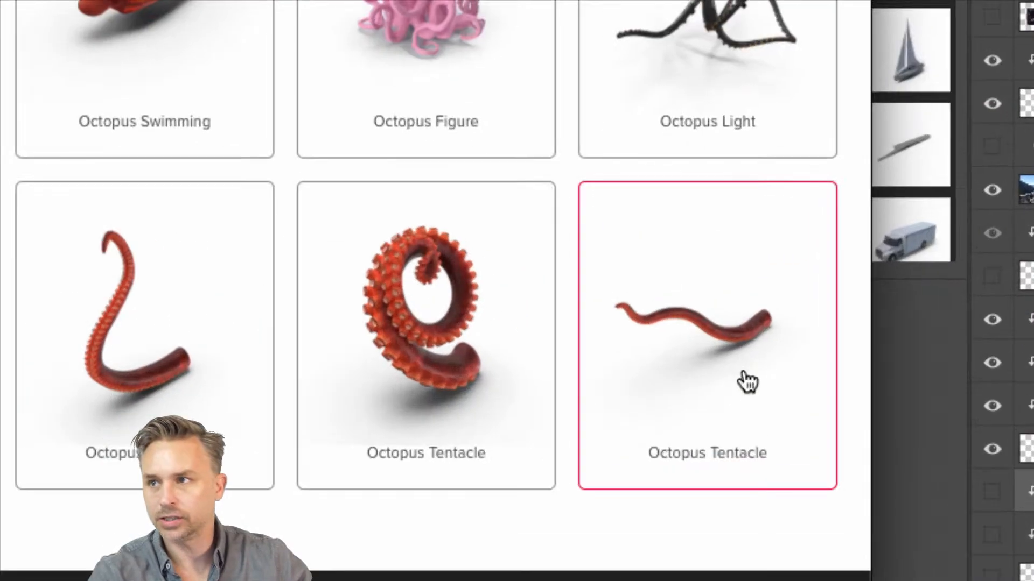
pyautogui.moveTo(746, 381)
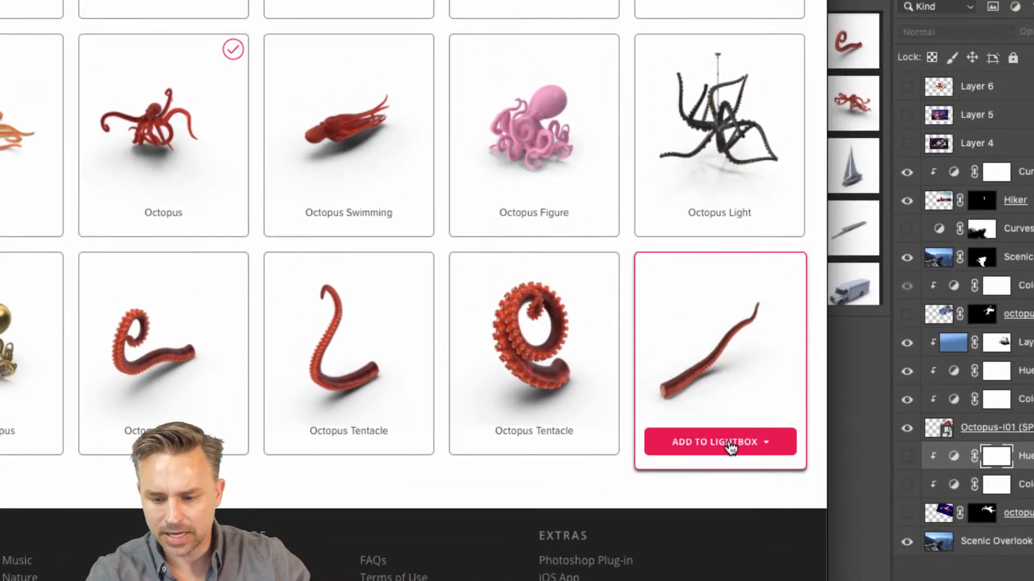
pyautogui.click(716, 471)
pyautogui.click(677, 502)
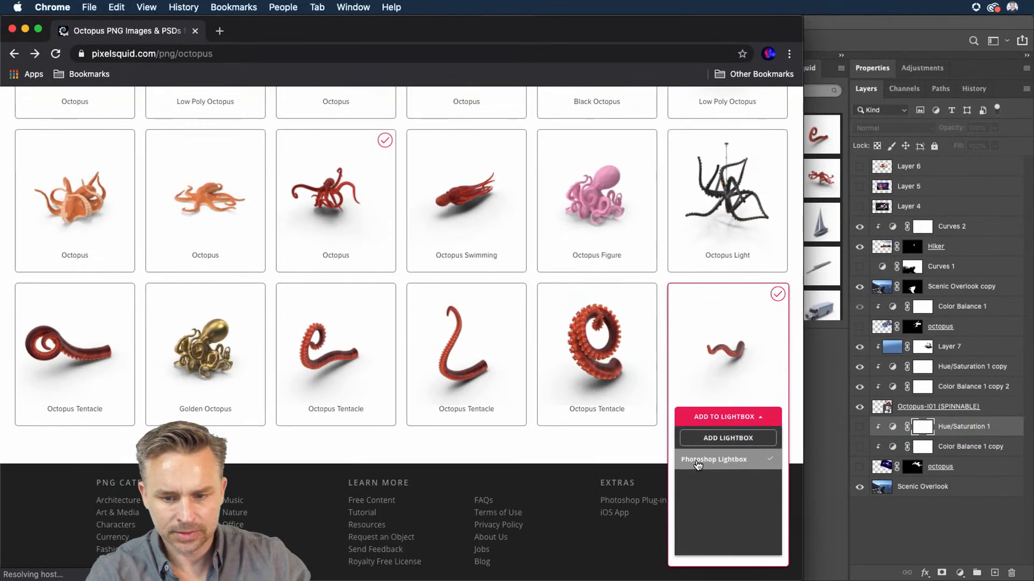
pyautogui.click(832, 45)
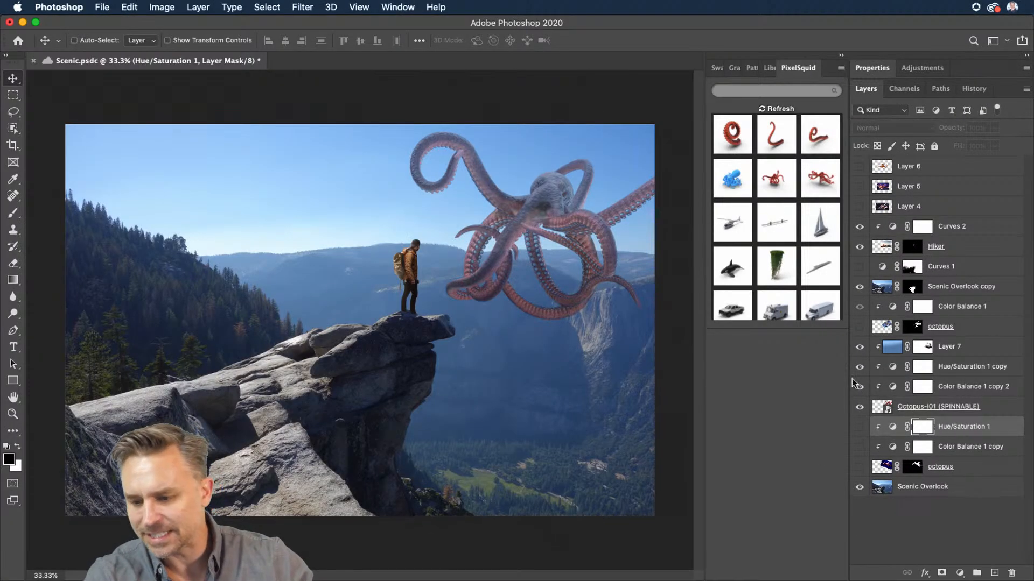
# Step: Insert the curled tentacle model from PixelSquid and move it up and right around the hiker
pyautogui.click(728, 133)
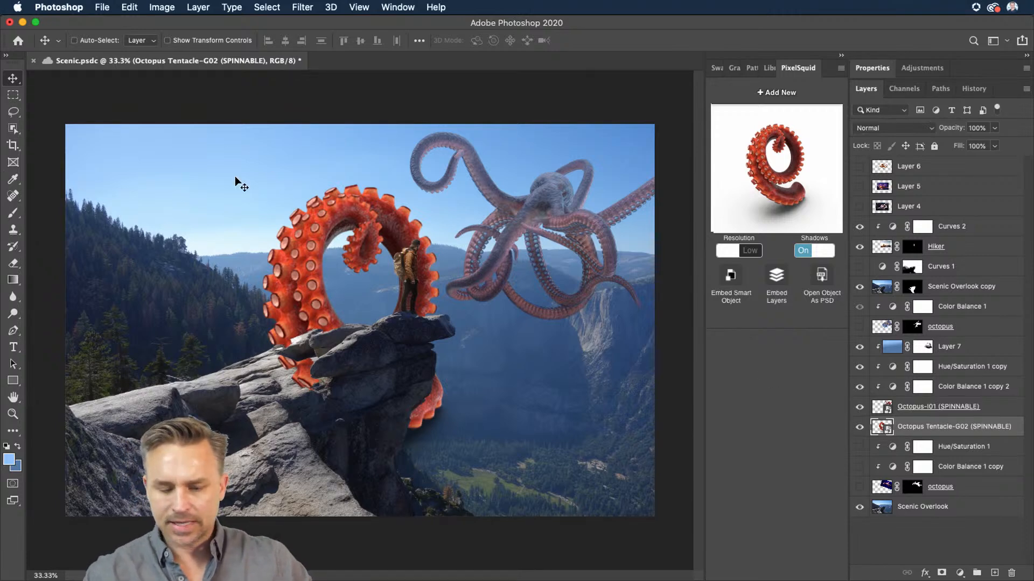
pyautogui.moveTo(235, 176); pyautogui.dragTo(323, 153)
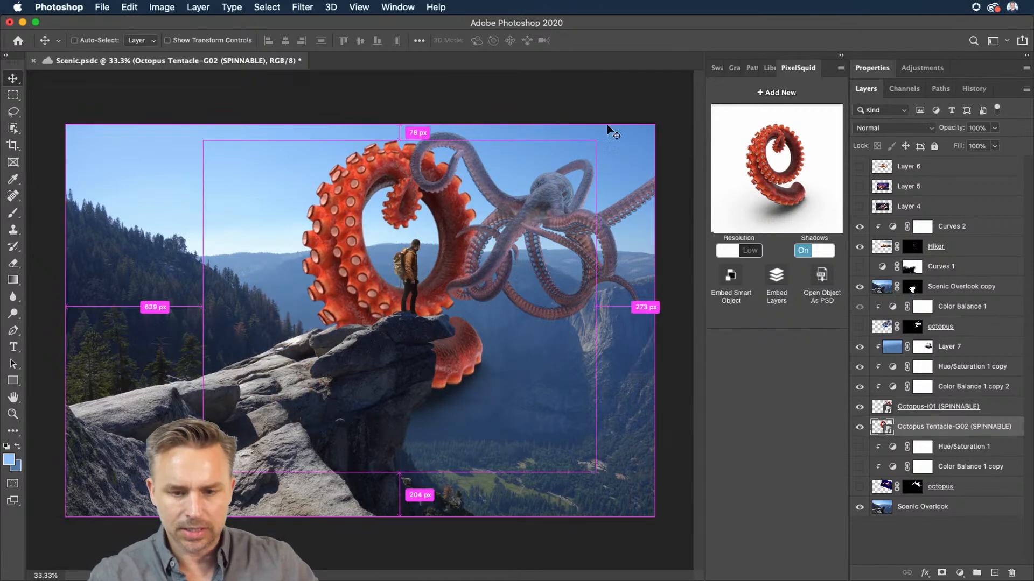
# Step: Spin the tentacle in the PixelSquid viewer to a new angle and turn its shadows off
pyautogui.moveTo(762, 160); pyautogui.dragTo(779, 187)
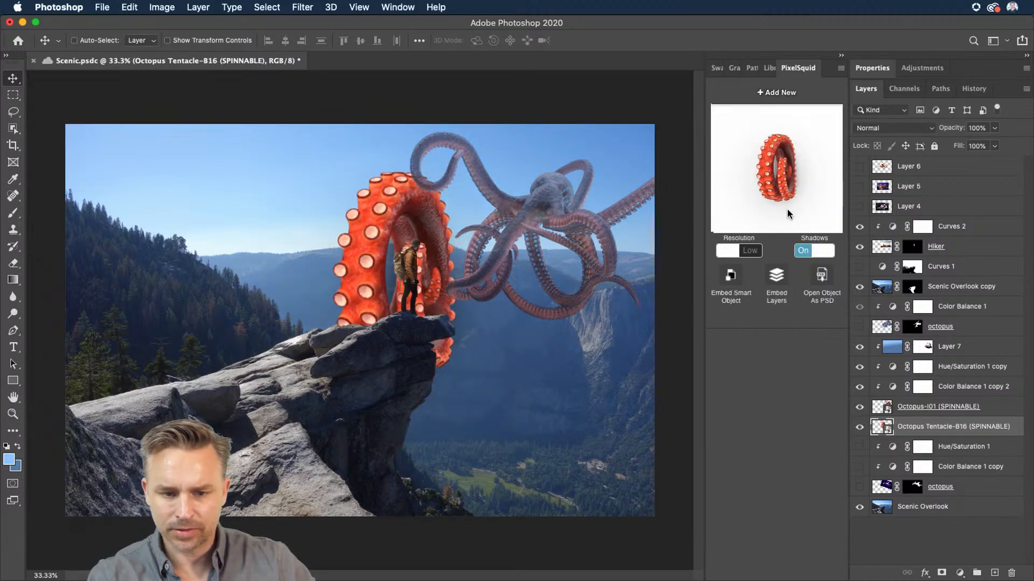
pyautogui.moveTo(787, 210); pyautogui.dragTo(797, 205)
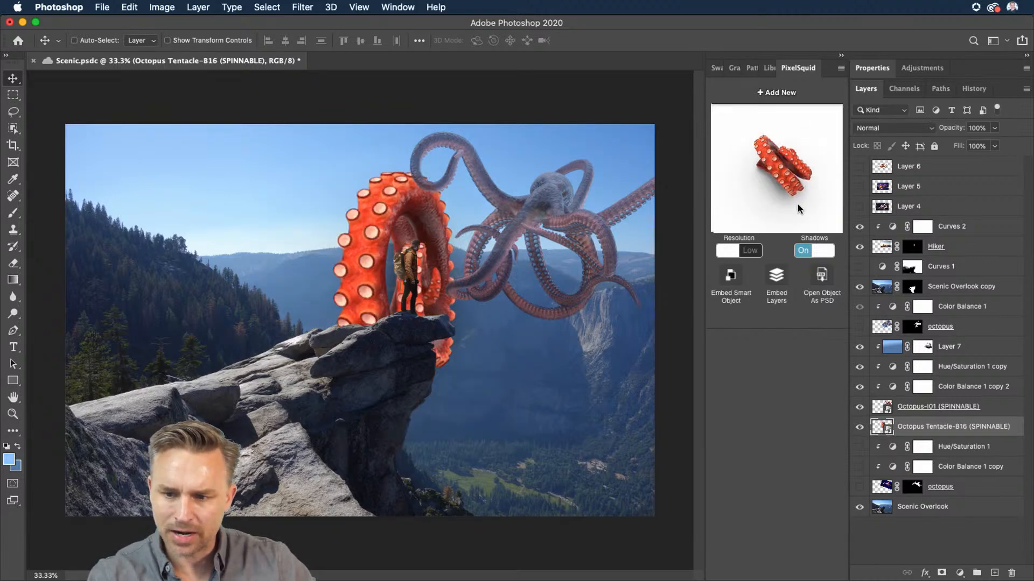
pyautogui.click(802, 252)
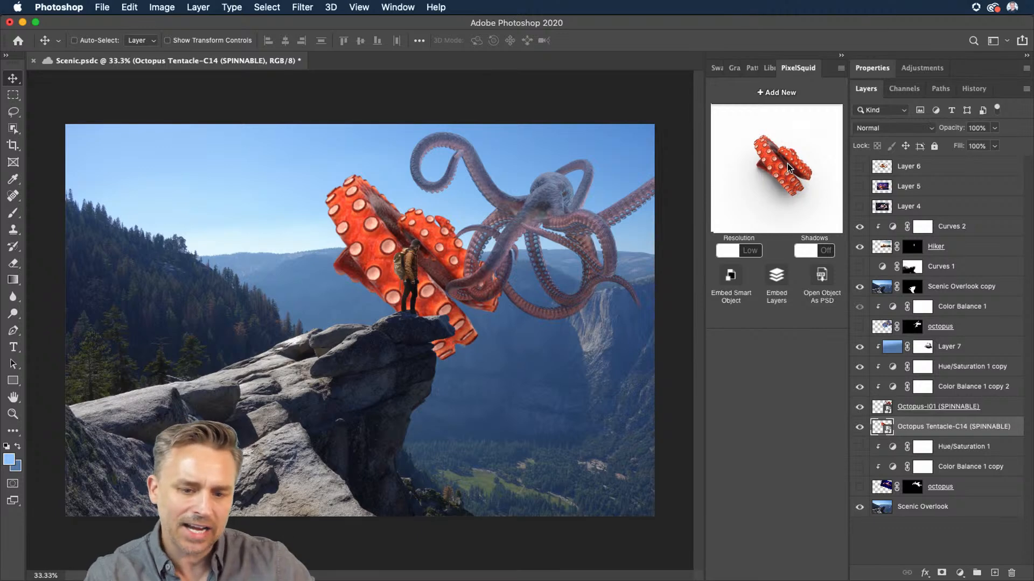
pyautogui.moveTo(771, 167); pyautogui.dragTo(745, 141)
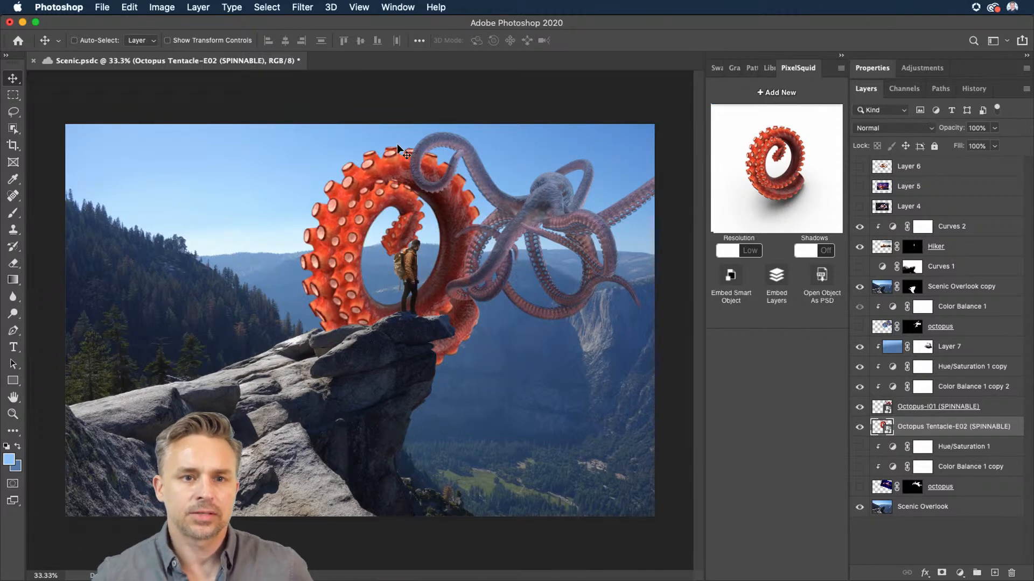
# Step: Review the octopus models on the PixelSquid website
pyautogui.moveTo(573, 580)
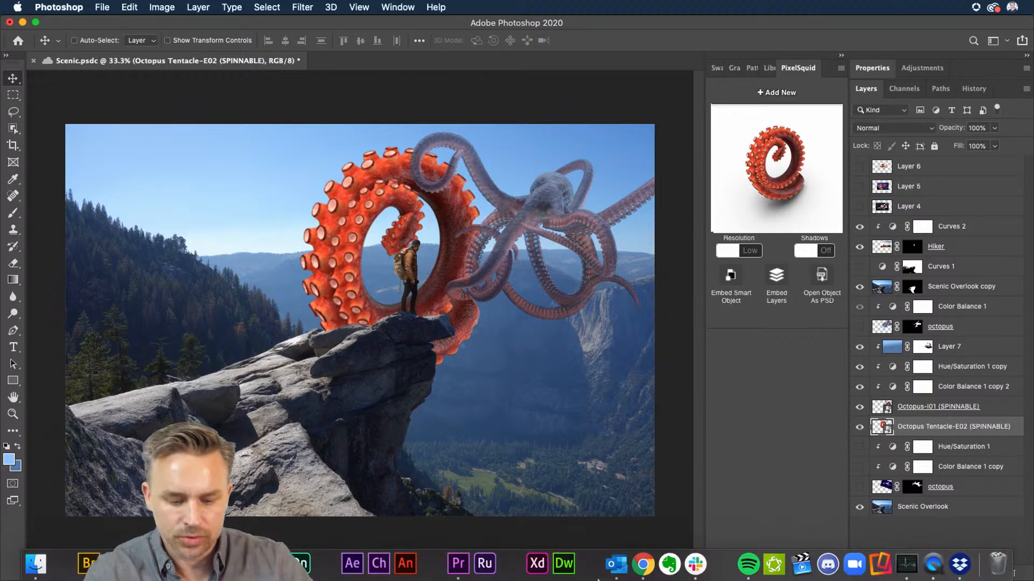
pyautogui.click(641, 573)
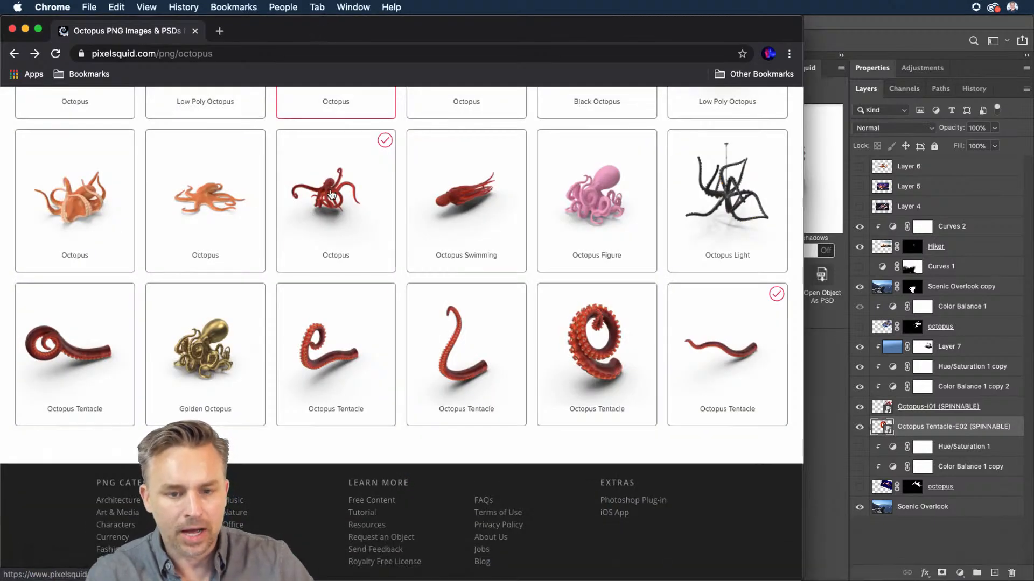
pyautogui.scroll(5, 334, 293)
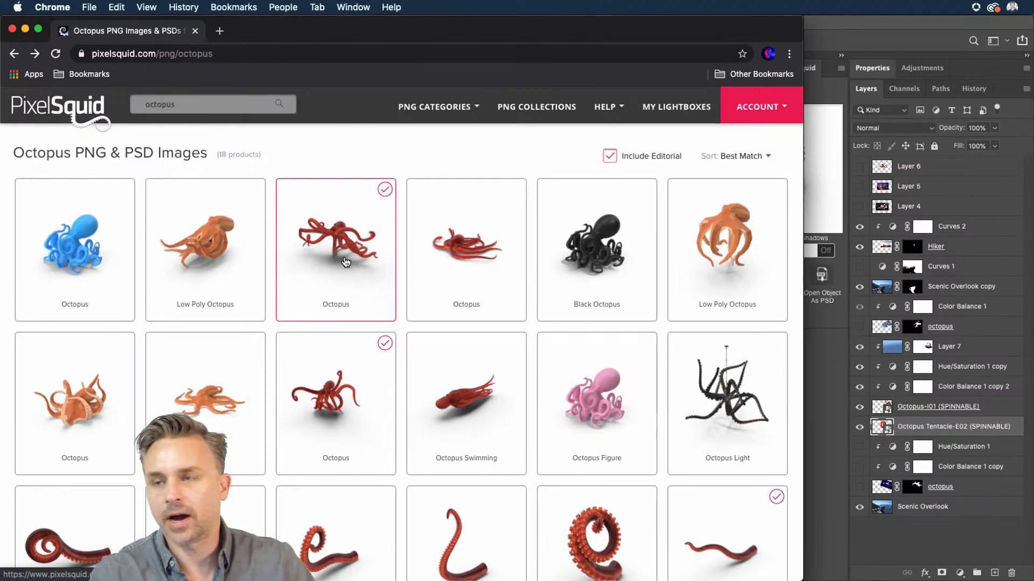
pyautogui.moveTo(346, 262)
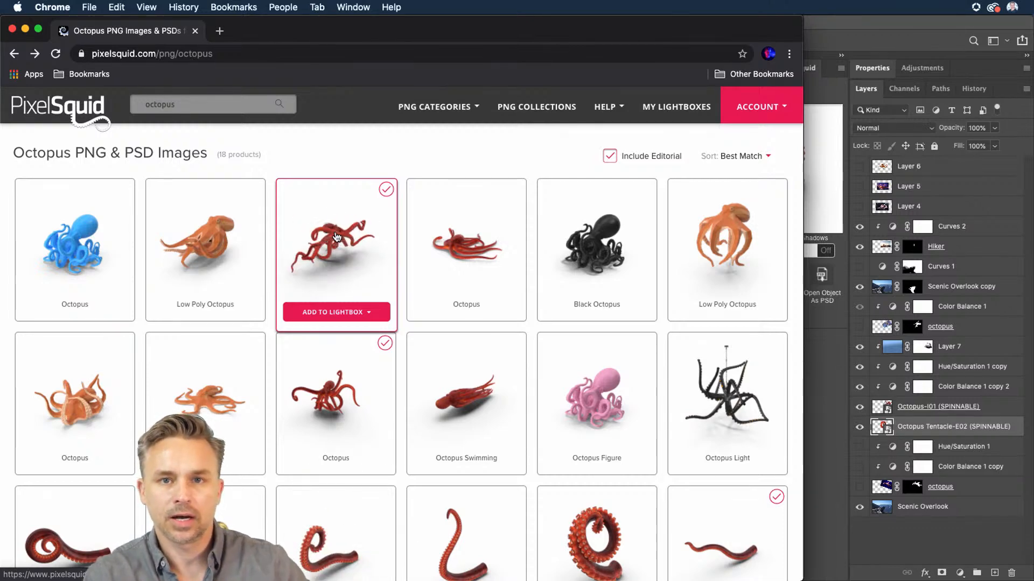
pyautogui.click(823, 30)
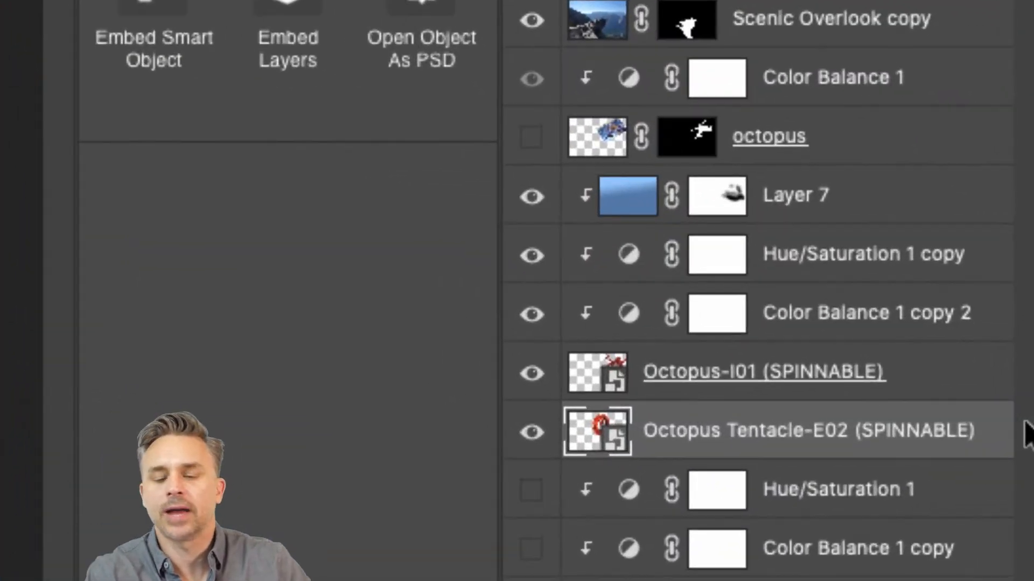
# Step: Group the octopus, the tentacle, and their clipped haze and adjustment layers, then expand the group
pyautogui.click(838, 331)
pyautogui.keyDown('shift'); pyautogui.click(816, 197); pyautogui.keyUp('shift')
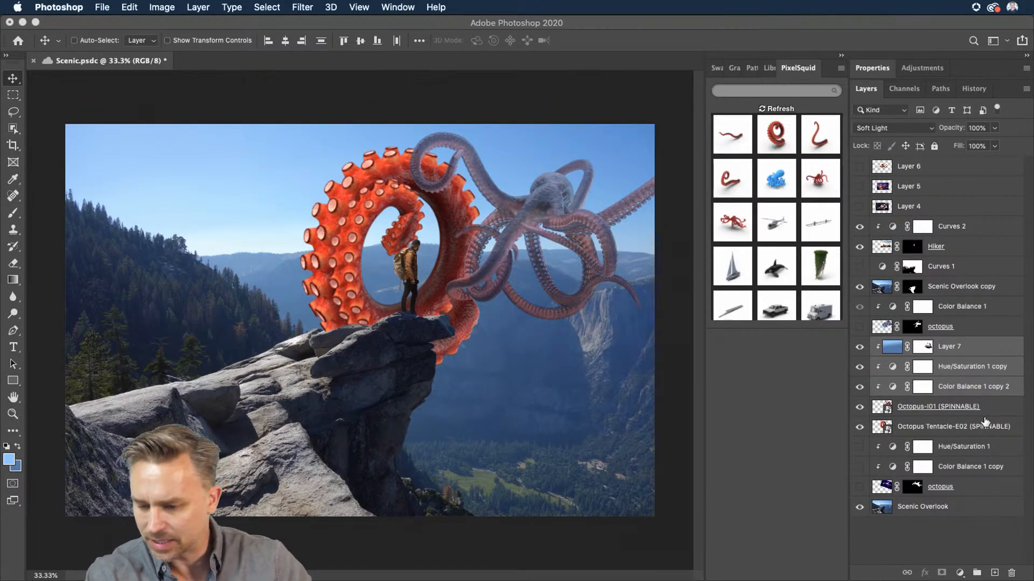
pyautogui.click(985, 416)
pyautogui.click(945, 427)
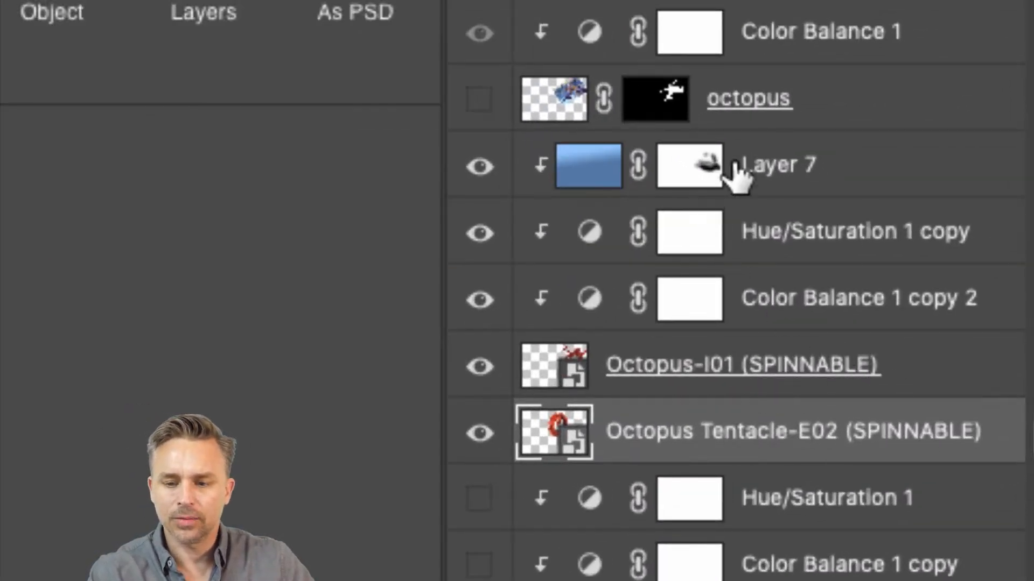
pyautogui.keyDown('shift'); pyautogui.click(935, 362); pyautogui.keyUp('shift')
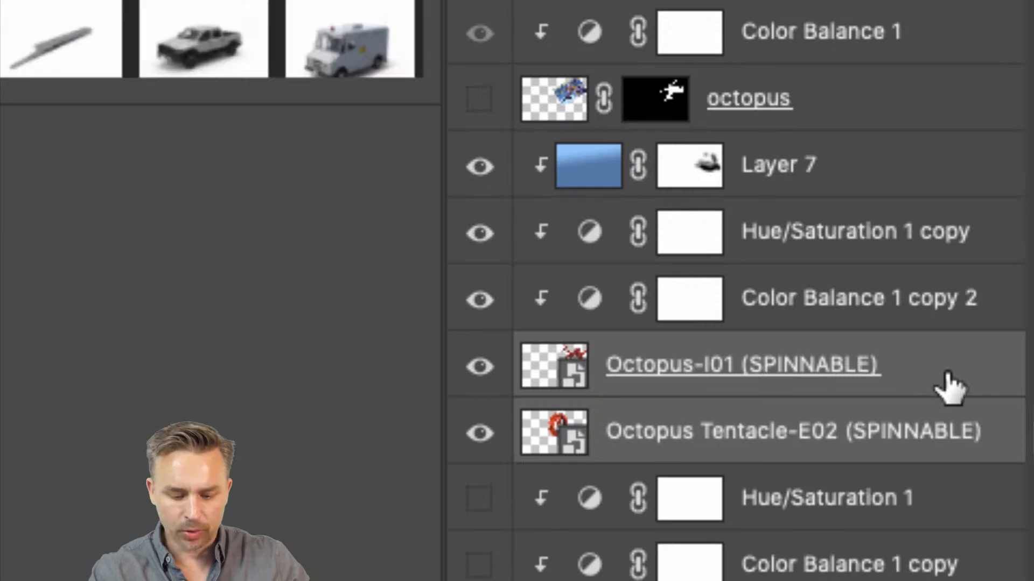
pyautogui.hotkey('ctrl', 'g')
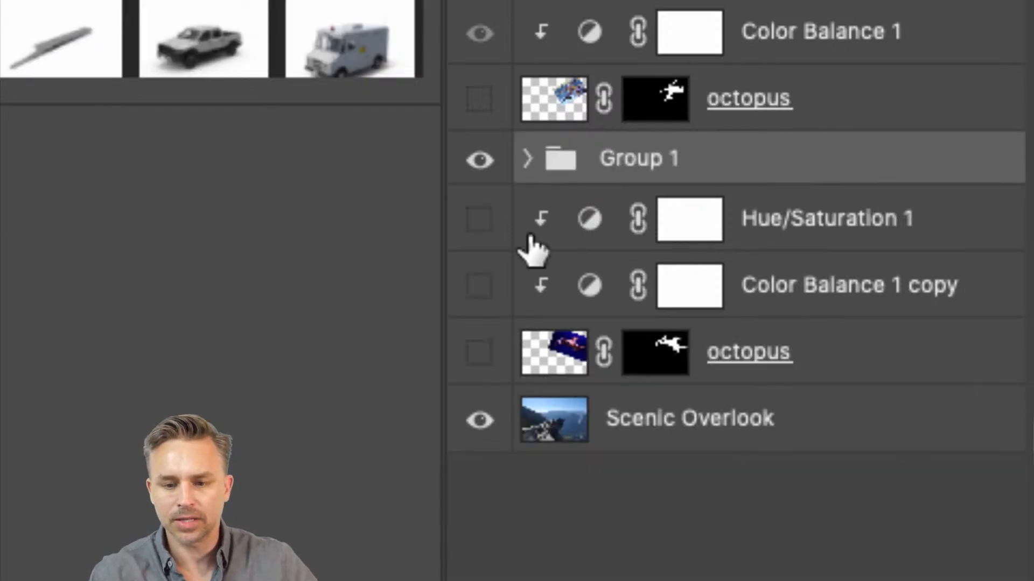
pyautogui.click(526, 159)
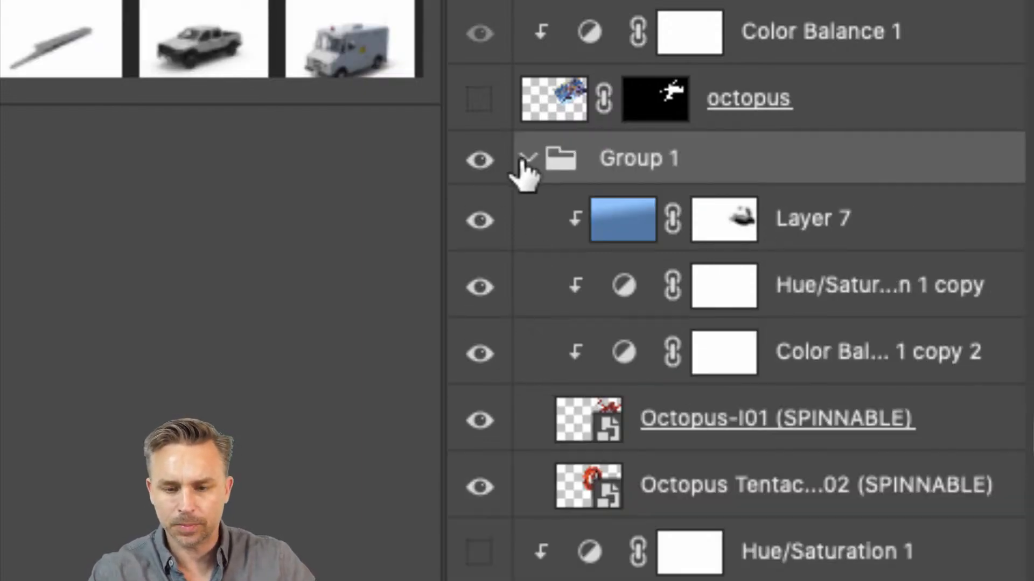
# Step: Move Layer 7 and its Hue/Saturation and Color Balance copies above Group 1 and clip them to the group
pyautogui.click(750, 224)
pyautogui.click(793, 369)
pyautogui.doubleClick(794, 369)
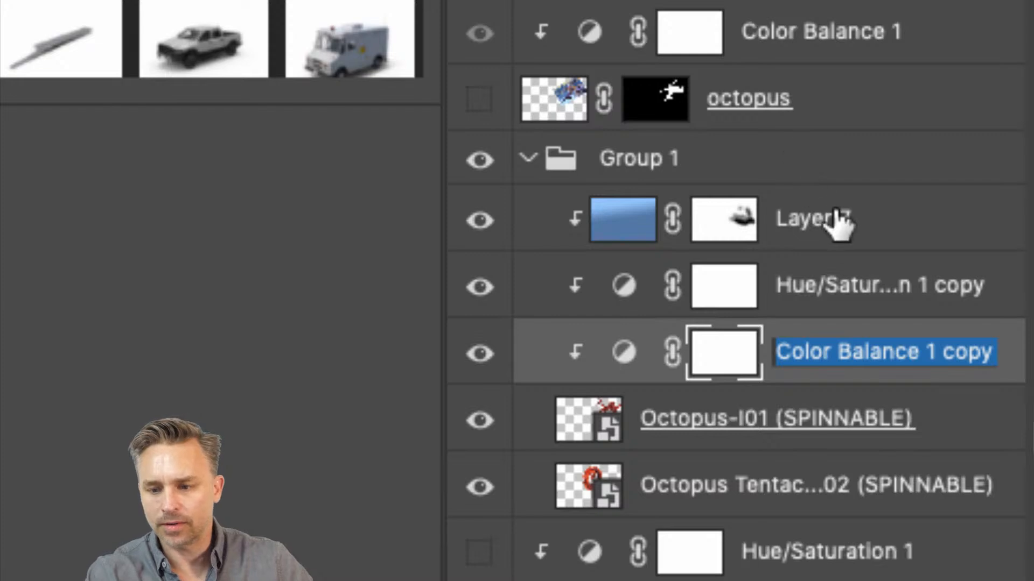
pyautogui.press('Return')
pyautogui.keyDown('shift'); pyautogui.click(858, 234); pyautogui.keyUp('shift')
pyautogui.moveTo(858, 233); pyautogui.dragTo(842, 133)
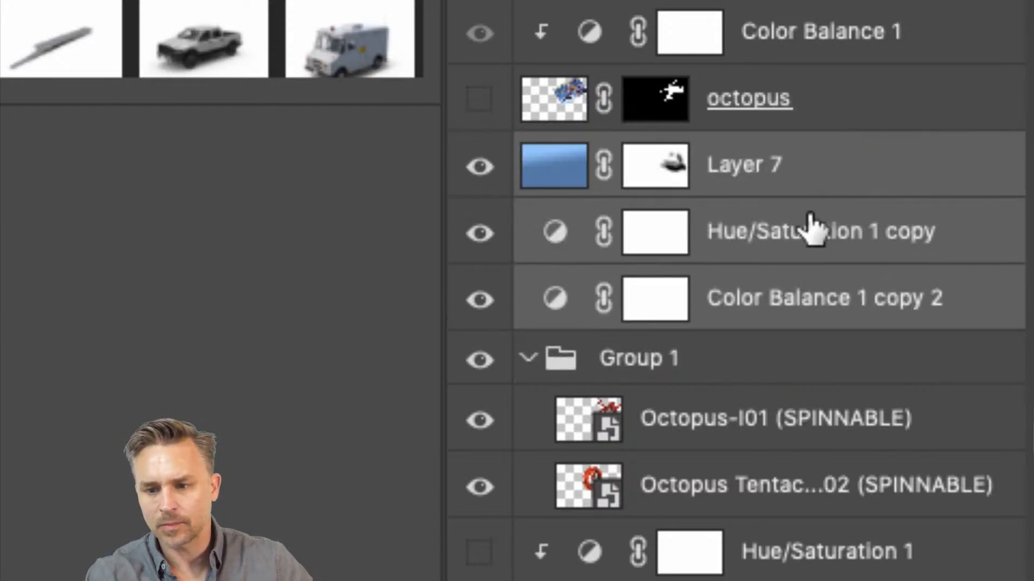
pyautogui.keyDown('alt'); pyautogui.click(808, 326); pyautogui.keyUp('alt')
pyautogui.keyDown('alt'); pyautogui.click(781, 264); pyautogui.keyUp('alt')
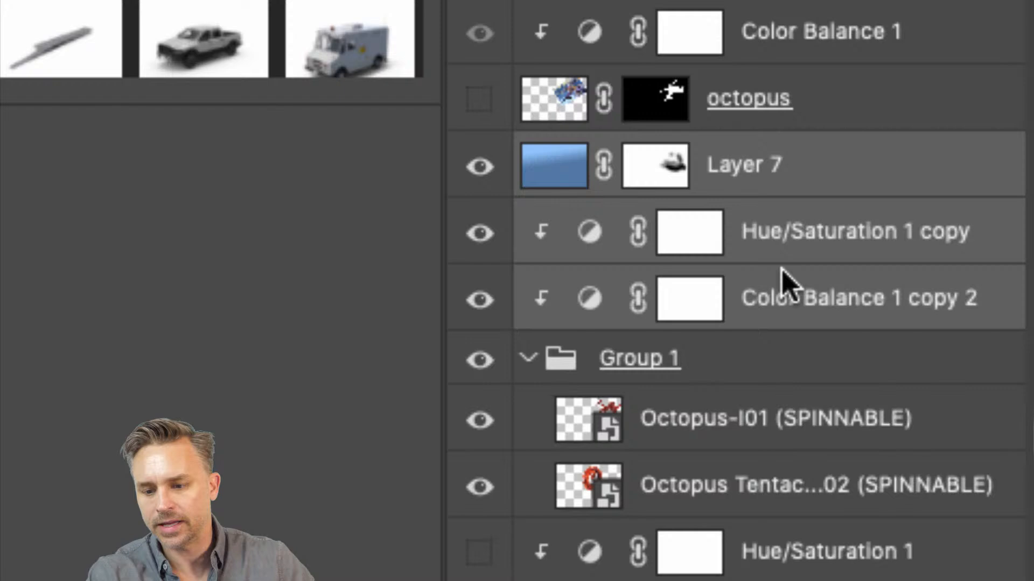
pyautogui.keyDown('alt'); pyautogui.click(781, 195); pyautogui.keyUp('alt')
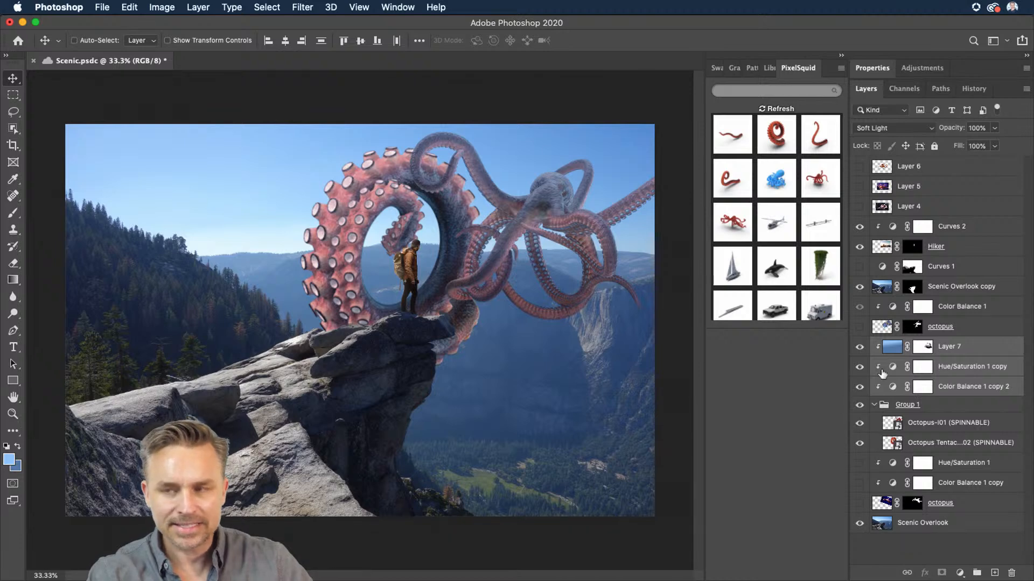
# Step: Move the curled tentacle layer and rotate it leftward so it wraps around the hiker on the rock
pyautogui.click(925, 447)
pyautogui.moveTo(286, 192); pyautogui.dragTo(298, 249)
pyautogui.press('super+t')
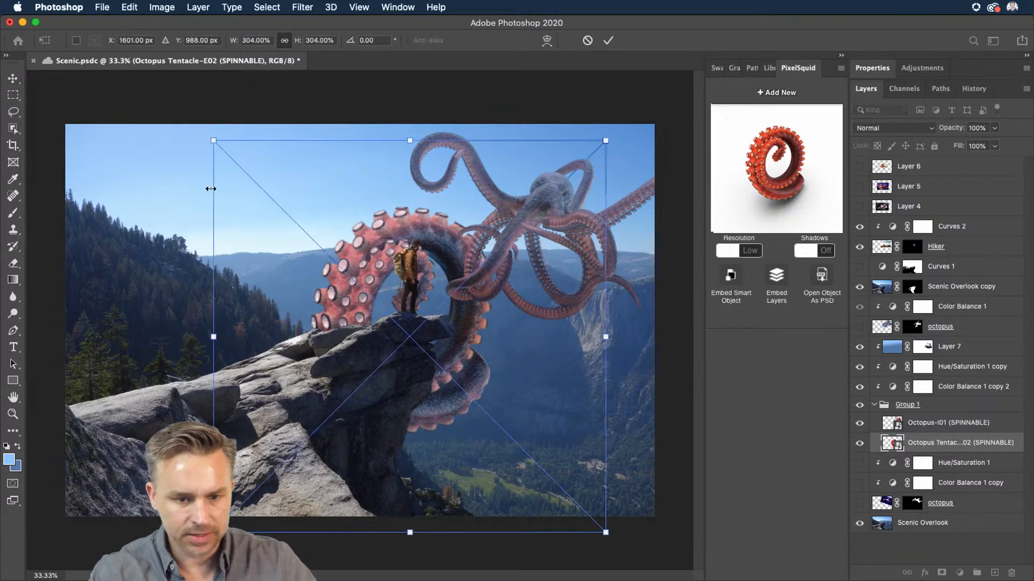
pyautogui.moveTo(199, 141); pyautogui.dragTo(132, 333)
pyautogui.press('Return')
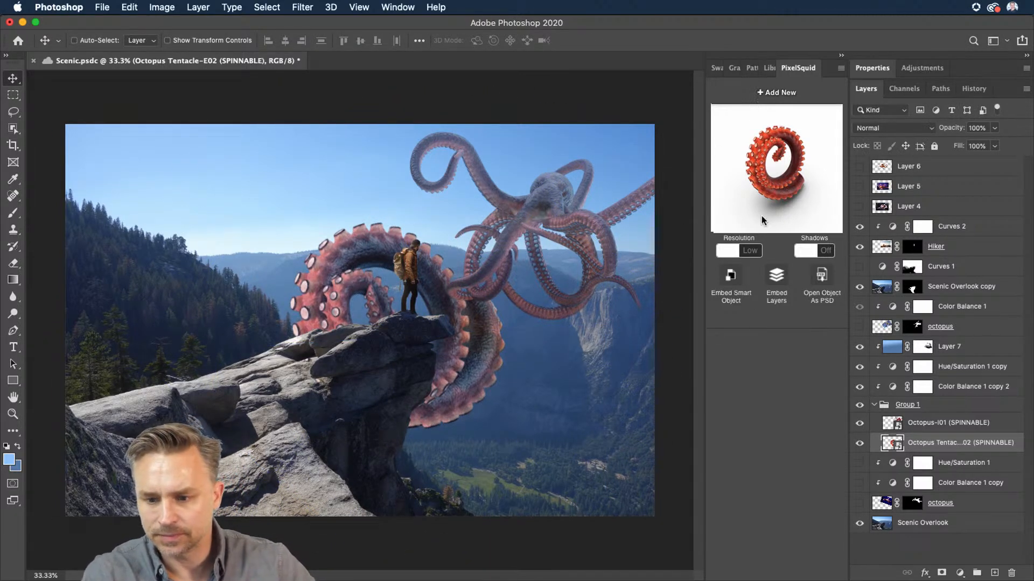
# Step: Insert the L-shaped tentacle model from the PixelSquid panel into the composite
pyautogui.click(951, 464)
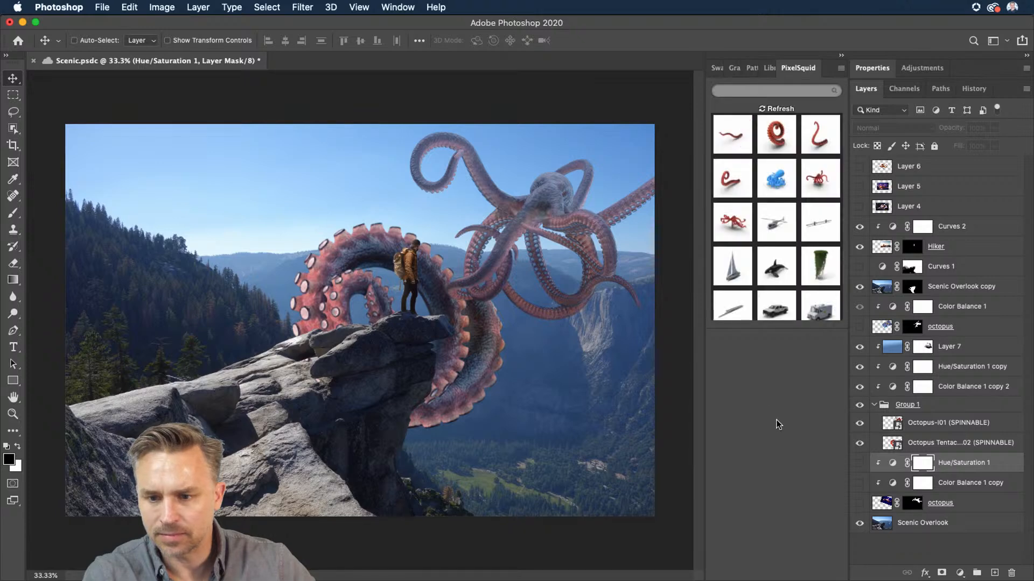
pyautogui.click(811, 139)
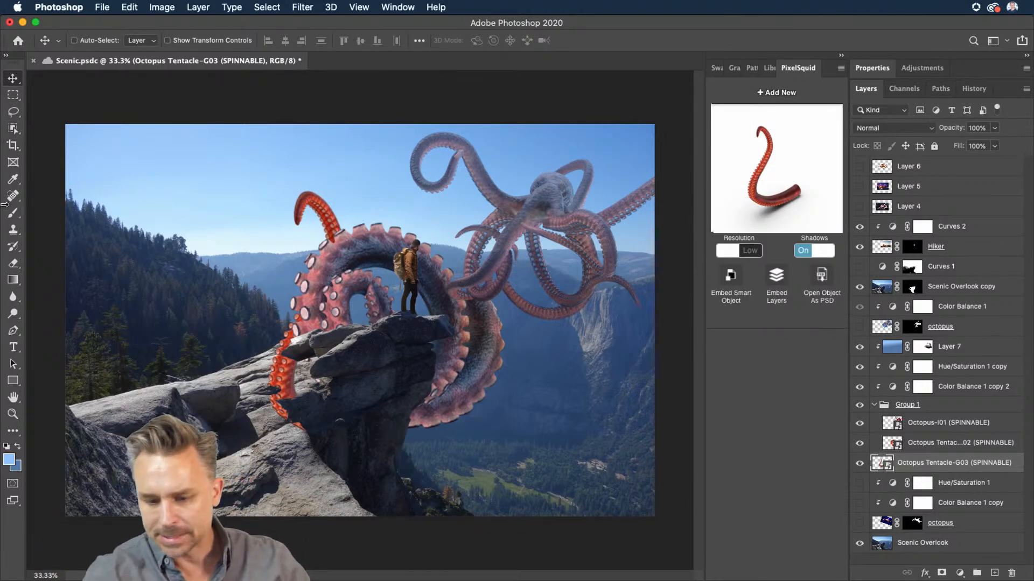
# Step: Move the L-shaped tentacle and rotate it about -54 degrees across the hiker's rock
pyautogui.moveTo(241, 280); pyautogui.dragTo(277, 256)
pyautogui.press('super+t')
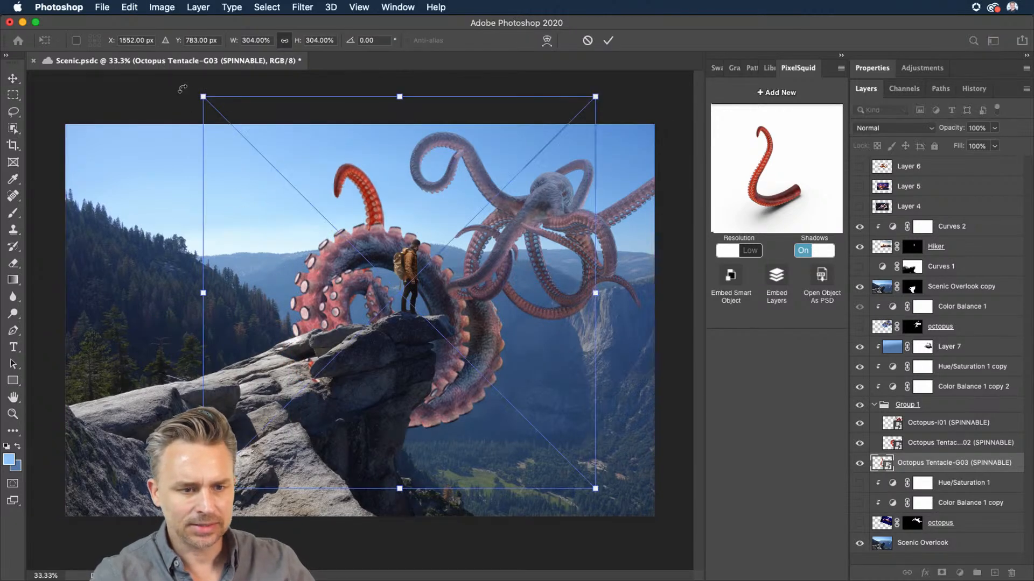
pyautogui.moveTo(183, 88); pyautogui.dragTo(134, 343)
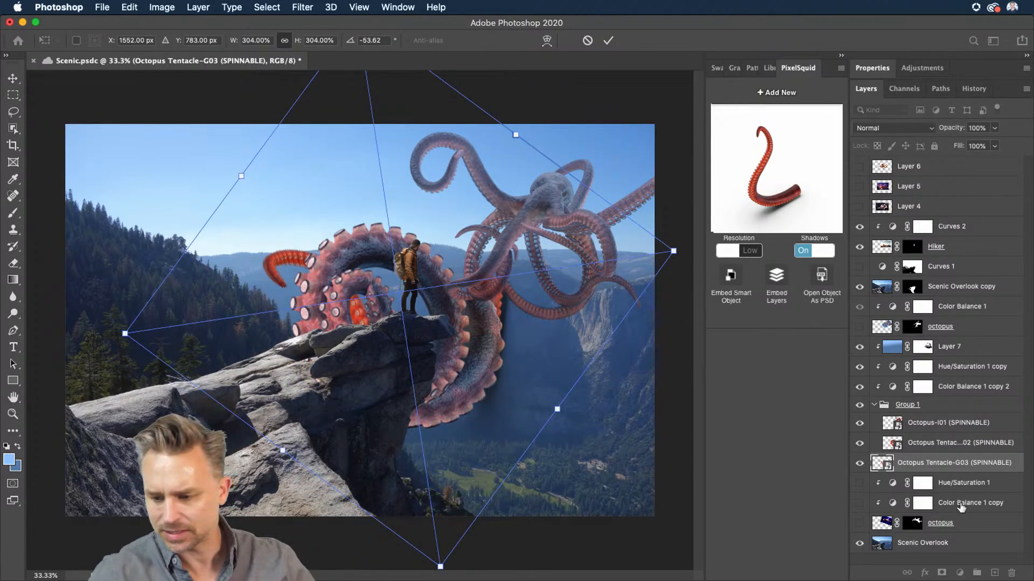
# Step: Move the new tentacle layer above Layer 4 and turn its PixelSquid shadows off
pyautogui.moveTo(914, 467); pyautogui.dragTo(916, 215)
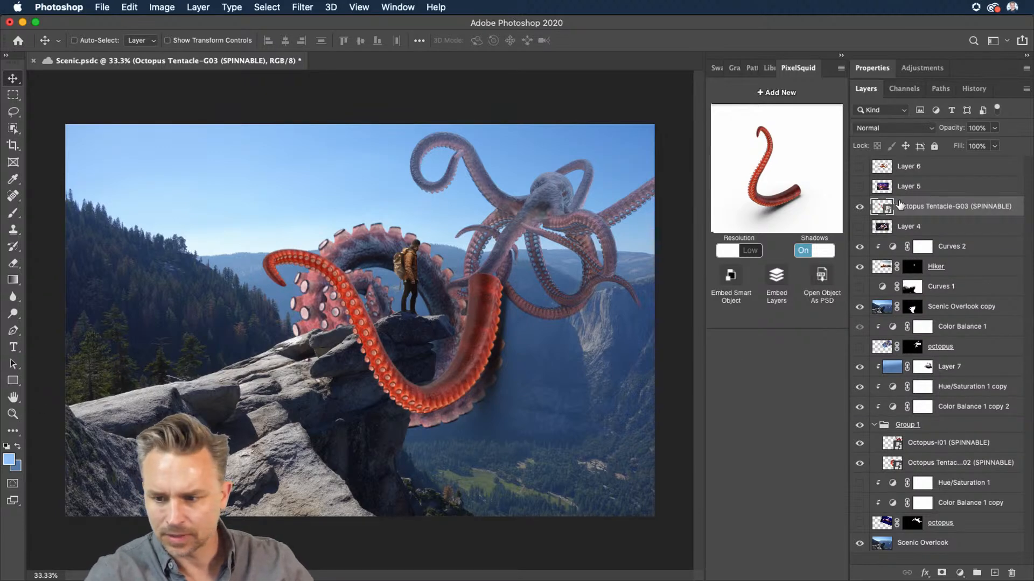
pyautogui.click(798, 253)
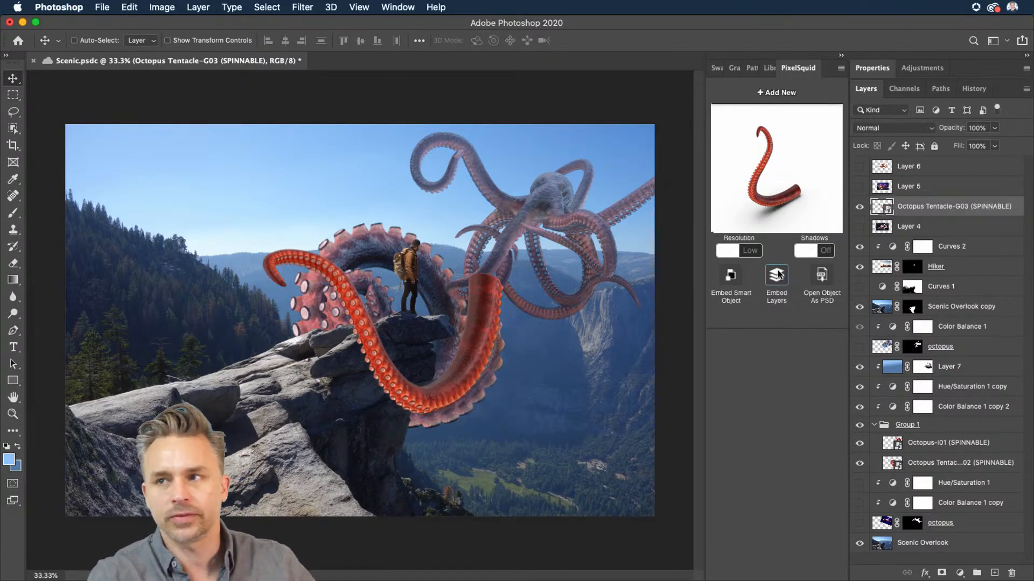
# Step: Move and rotate the L-shaped tentacle so it runs past the hiker's legs toward the octopus
pyautogui.moveTo(313, 297); pyautogui.dragTo(365, 304)
pyautogui.press('super+t')
pyautogui.moveTo(274, 176); pyautogui.dragTo(285, 302)
pyautogui.press('Return')
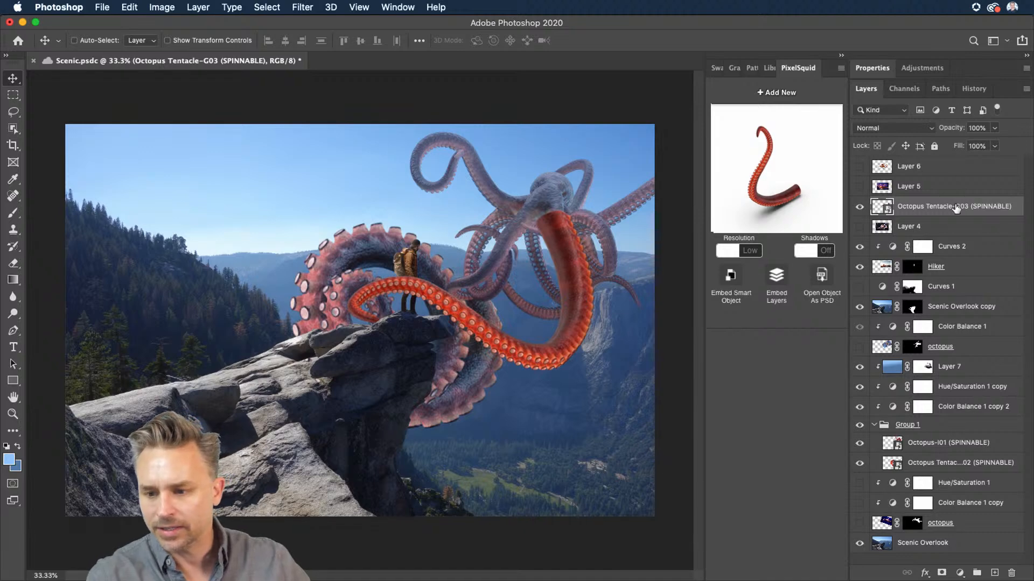
# Step: Switch the tentacle's PixelSquid resolution to High and duplicate the tentacle layer
pyautogui.click(733, 251)
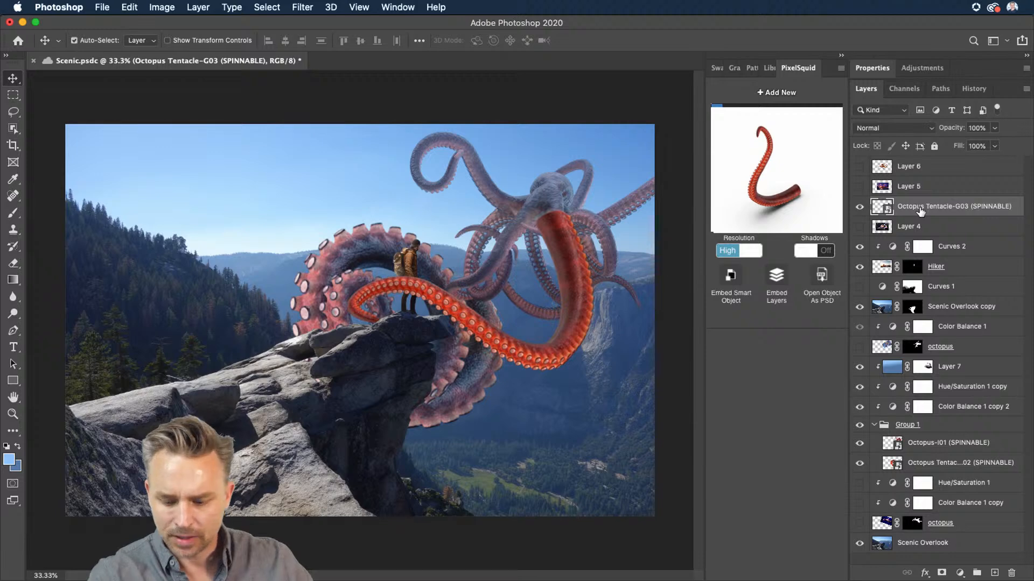
pyautogui.press('super+j')
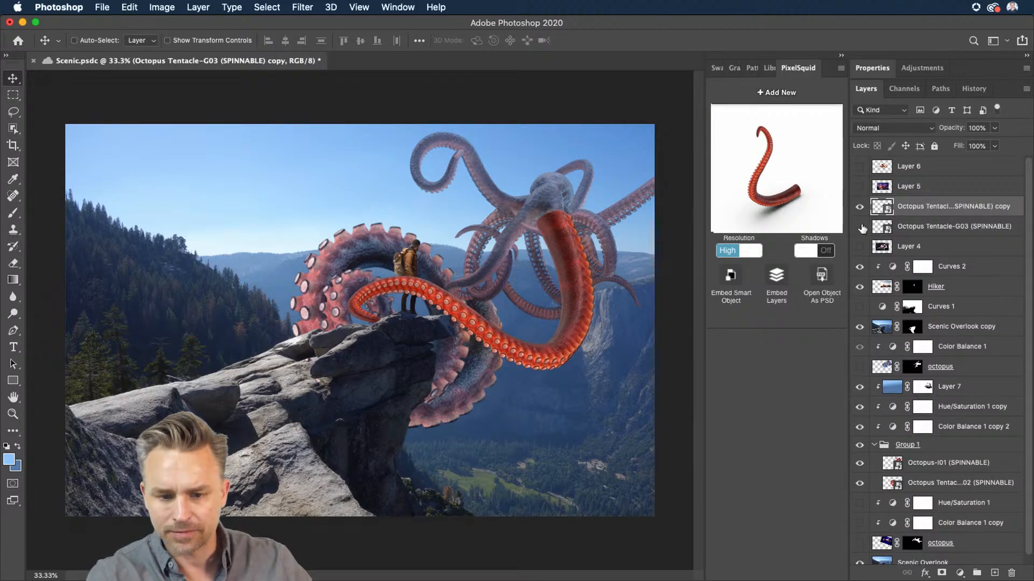
pyautogui.rightClick(936, 210)
pyautogui.click(798, 242)
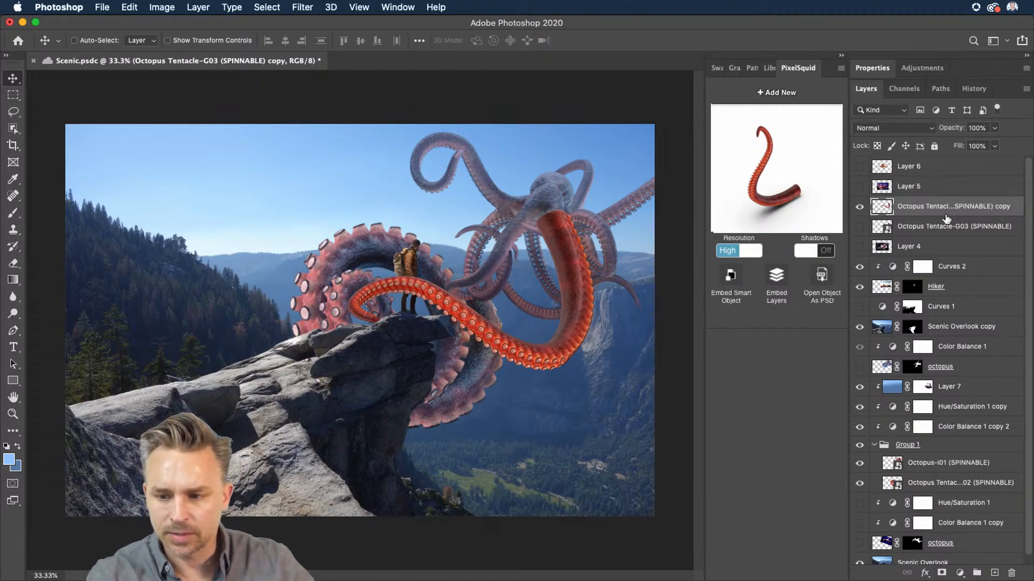
pyautogui.press('super+z')
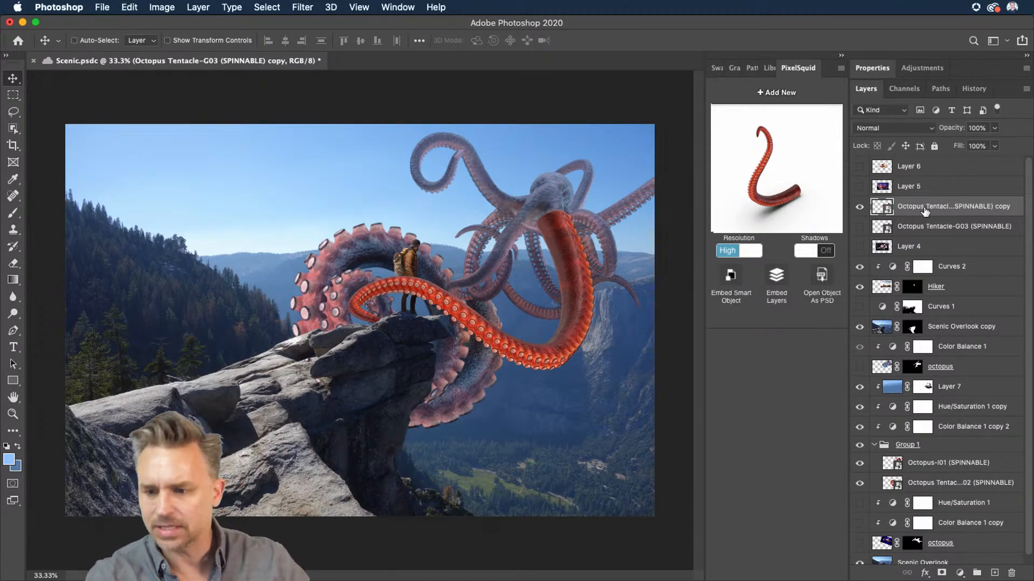
# Step: Open the tentacle copy's smart object contents and close the document again
pyautogui.doubleClick(878, 205)
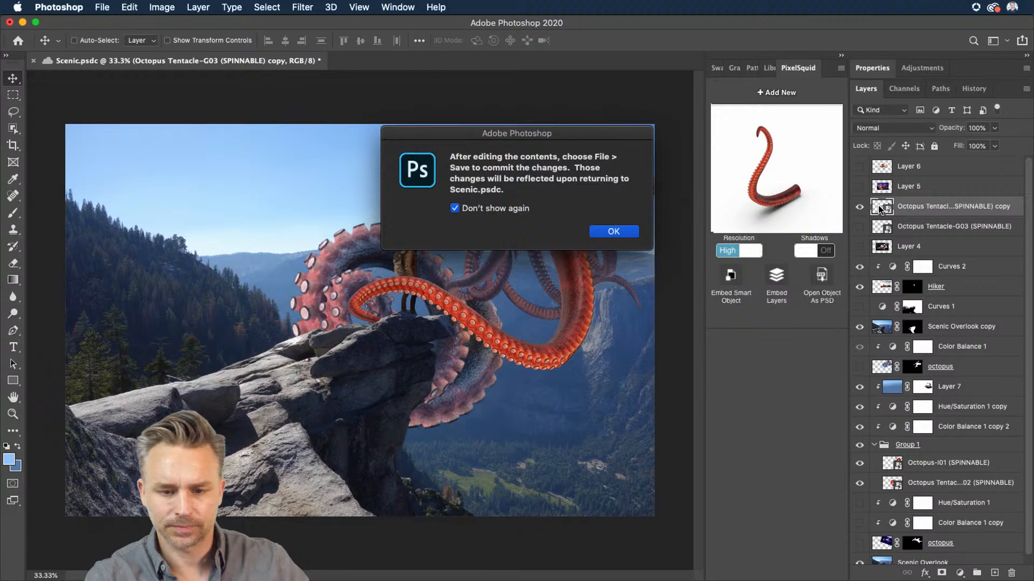
pyautogui.click(608, 231)
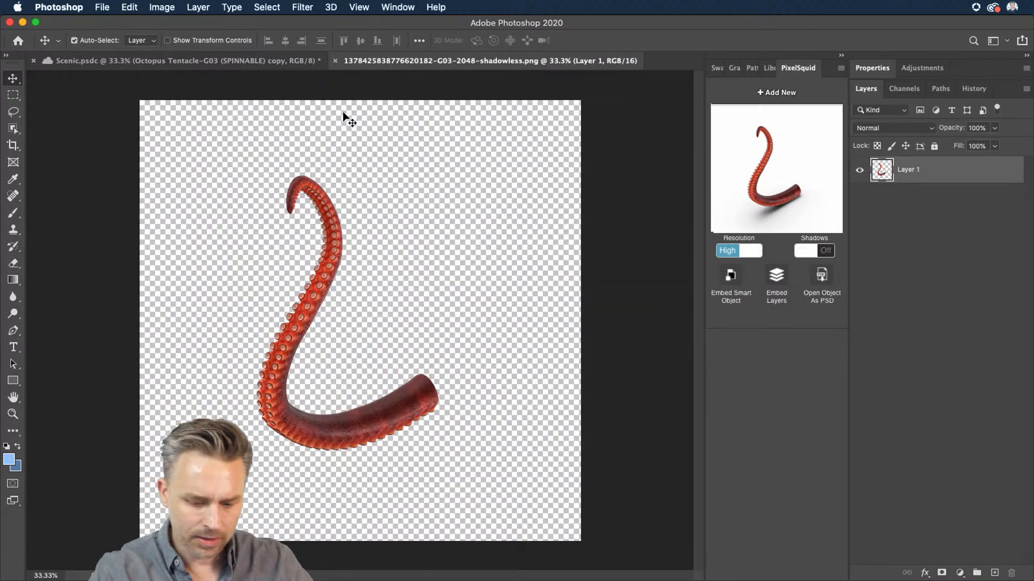
pyautogui.press('super+w')
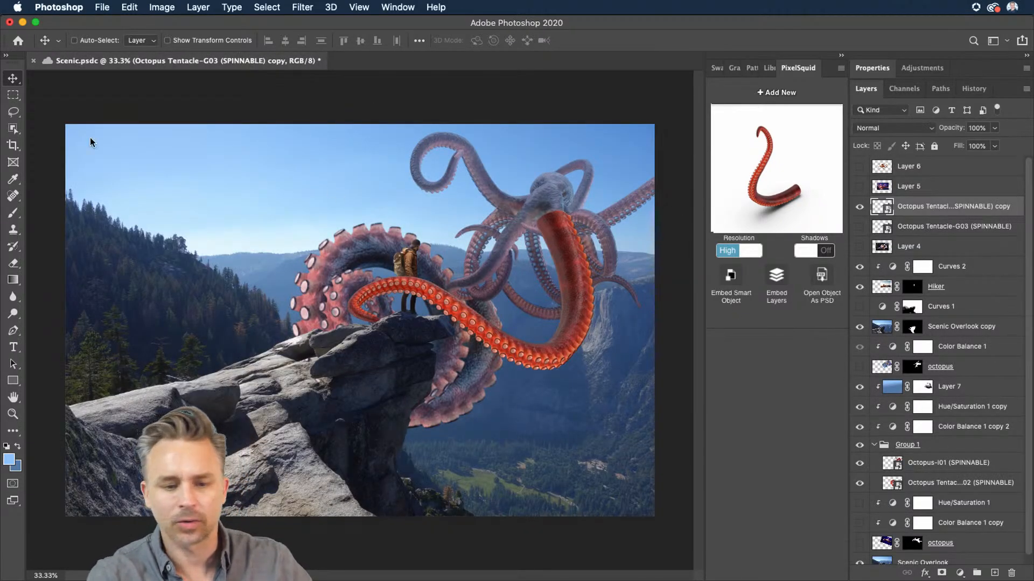
# Step: Apply Puppet Warp to the tentacle copy and place pins along its length
pyautogui.click(129, 7)
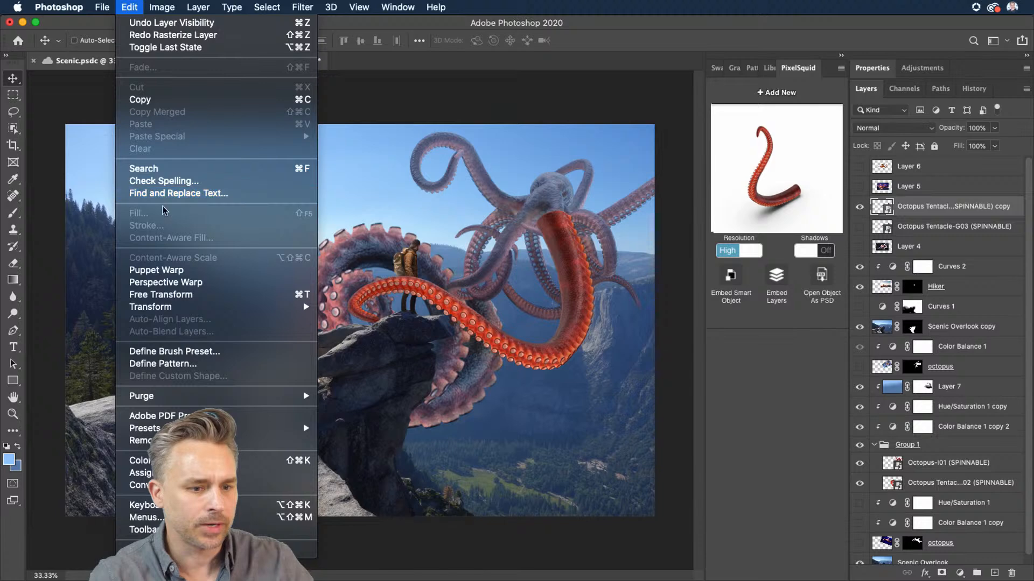
pyautogui.click(173, 274)
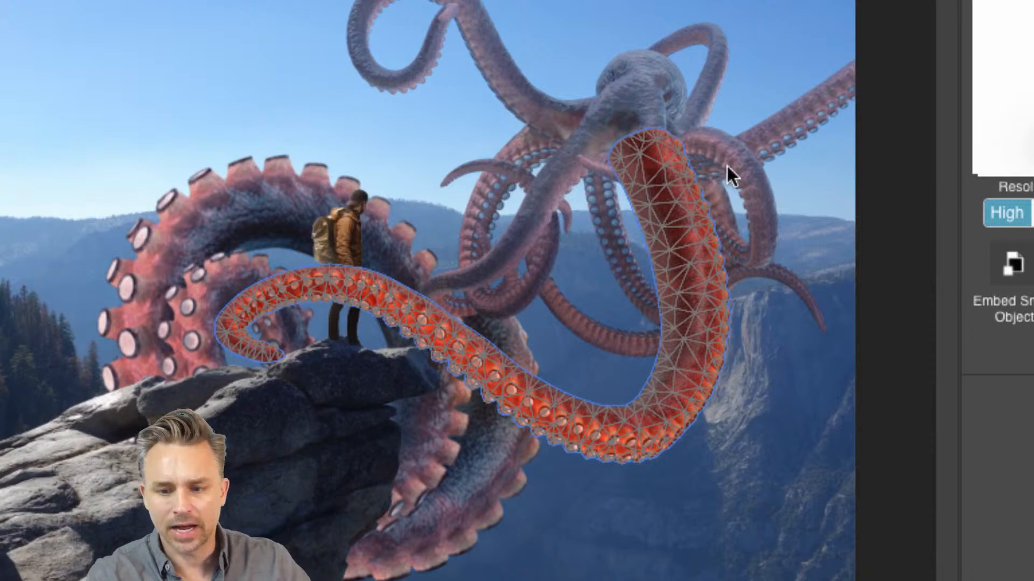
pyautogui.click(668, 181)
pyautogui.click(683, 324)
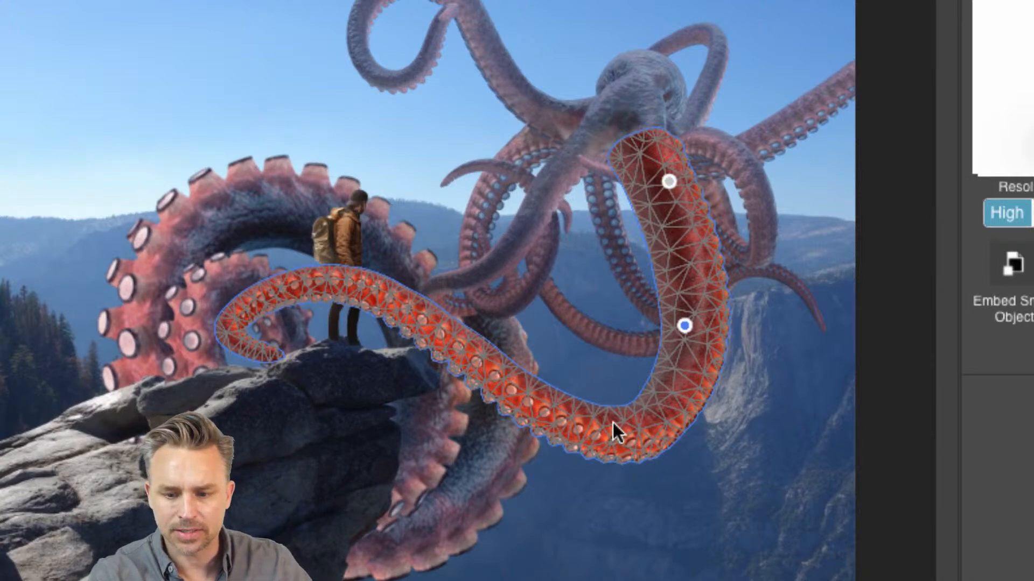
pyautogui.click(613, 428)
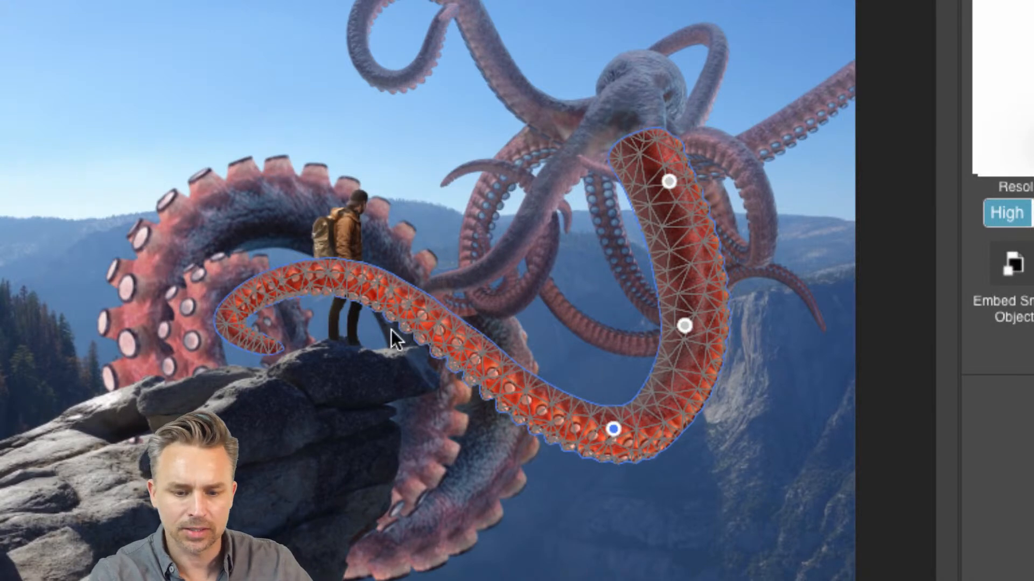
pyautogui.click(221, 315)
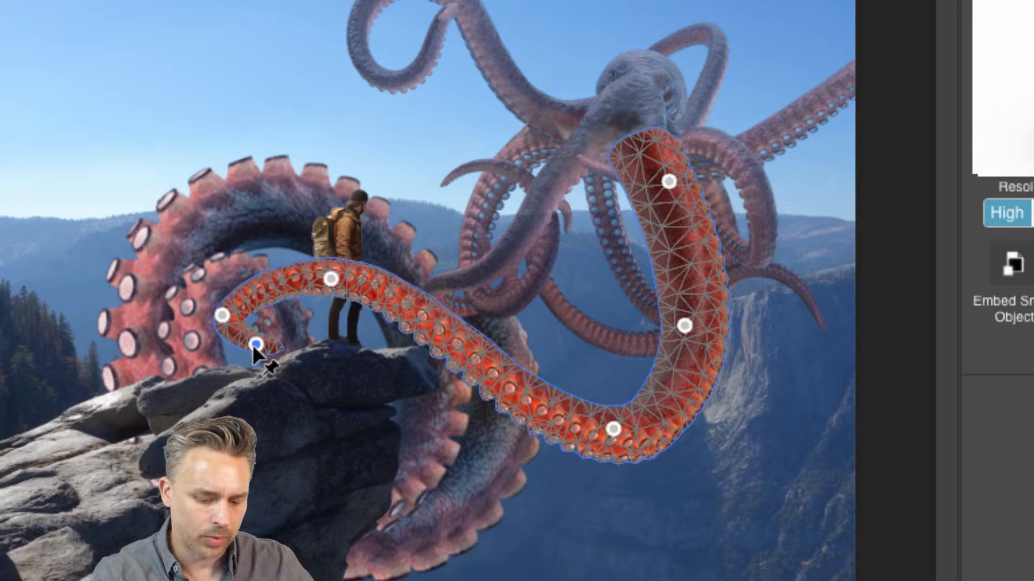
# Step: Remove the last pin and drag pins to bend the tentacle's tip and upper section
pyautogui.press('super+z')
pyautogui.moveTo(221, 315); pyautogui.dragTo(272, 320)
pyautogui.click(330, 280)
pyautogui.moveTo(330, 280); pyautogui.dragTo(363, 297)
pyautogui.moveTo(668, 181); pyautogui.dragTo(656, 217)
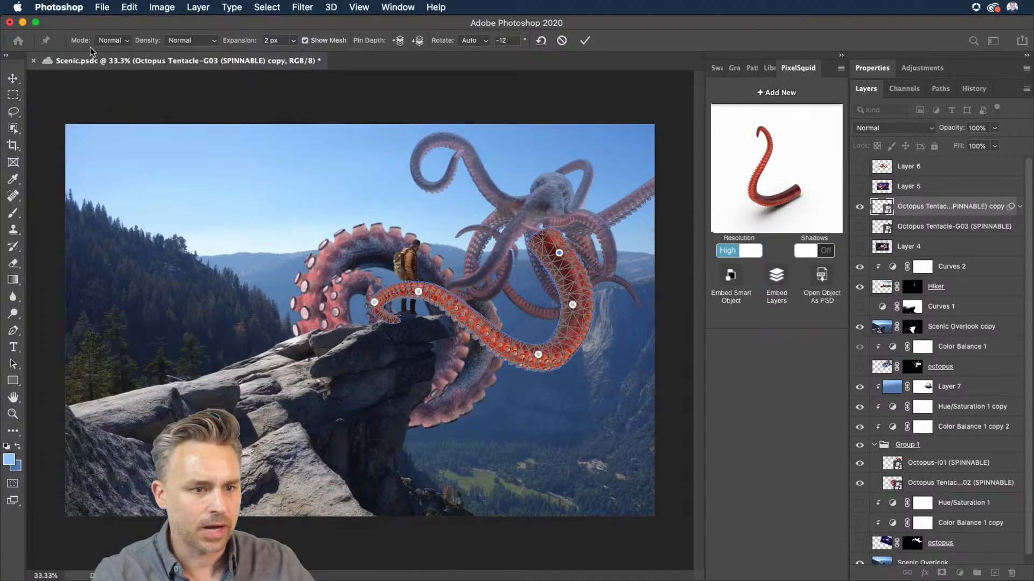
# Step: Set the Puppet Warp mode to Distort and drag pins to curl the tentacle around the hiker's legs
pyautogui.click(95, 39)
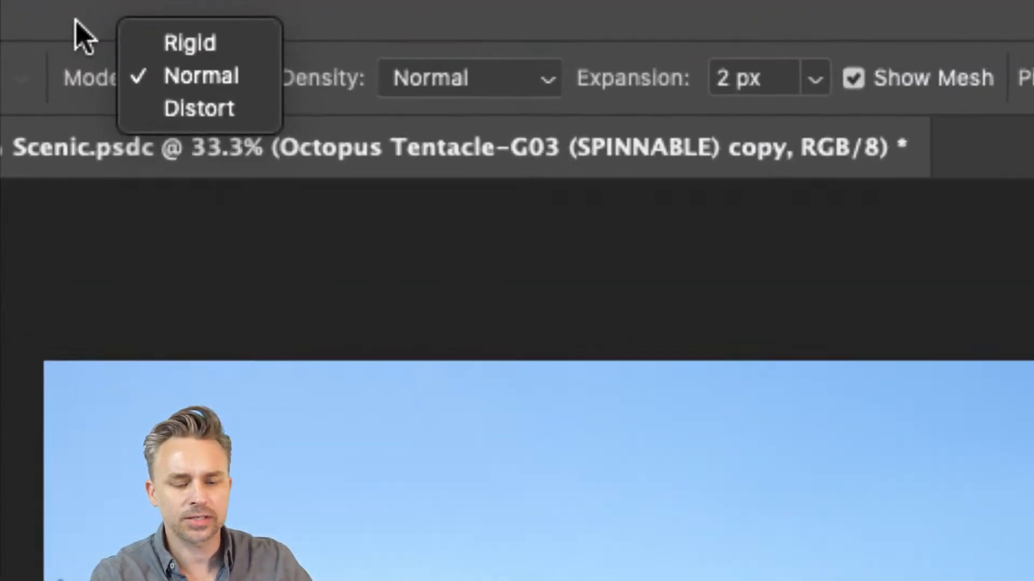
pyautogui.click(199, 111)
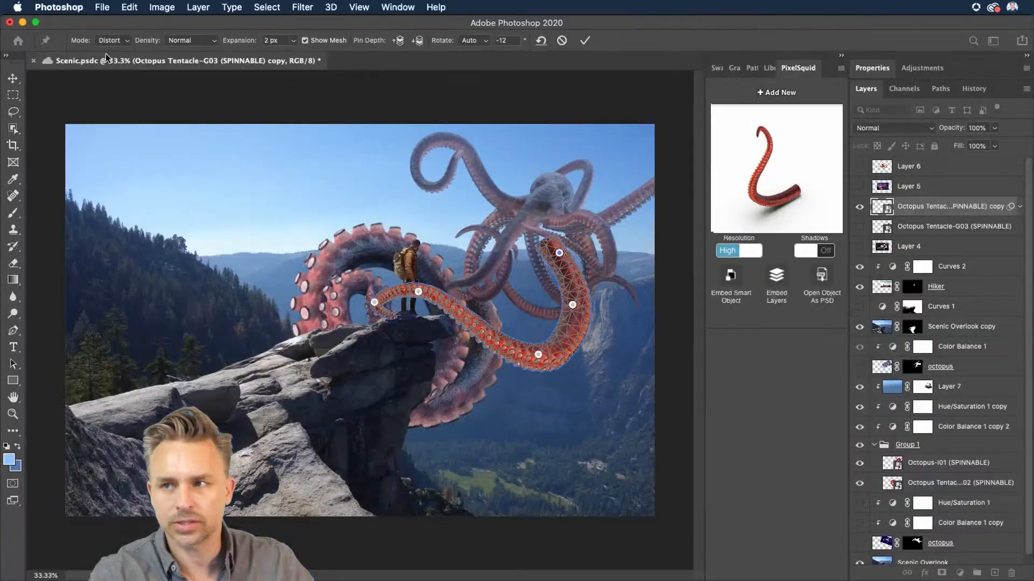
pyautogui.moveTo(560, 253)
pyautogui.mouseDown()
pyautogui.moveTo(547, 190)
pyautogui.moveTo(557, 261)
pyautogui.moveTo(577, 241)
pyautogui.moveTo(599, 243)
pyautogui.moveTo(585, 260)
pyautogui.moveTo(552, 251)
pyautogui.mouseUp()
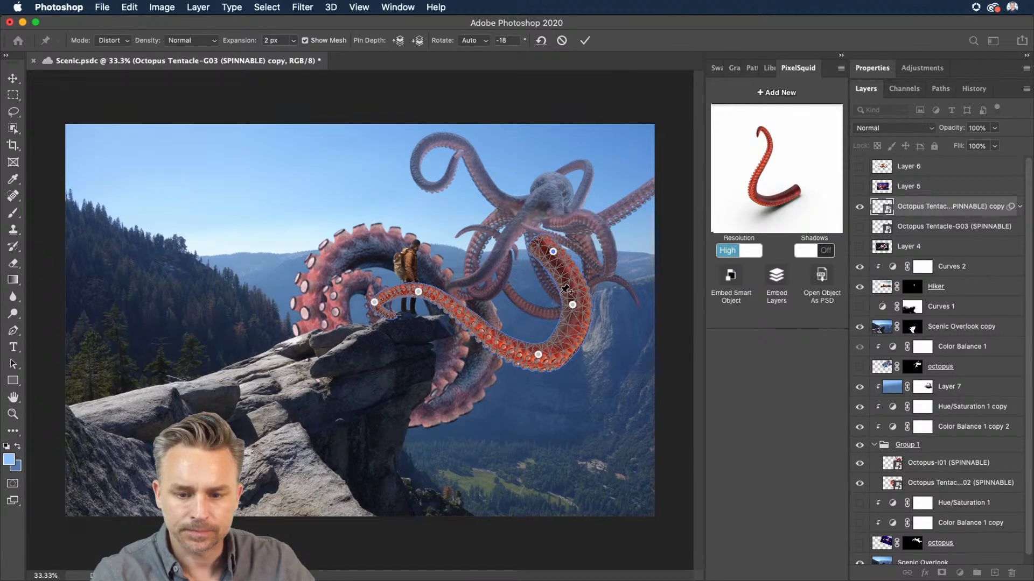
pyautogui.moveTo(573, 305); pyautogui.dragTo(586, 297)
pyautogui.moveTo(538, 354)
pyautogui.mouseDown()
pyautogui.moveTo(551, 339)
pyautogui.moveTo(539, 335)
pyautogui.mouseUp()
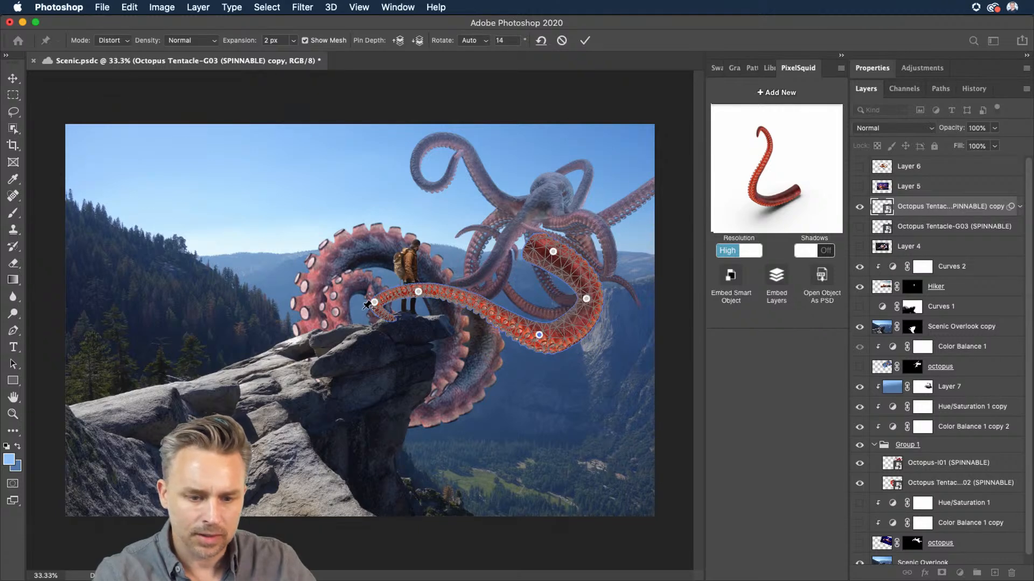
pyautogui.moveTo(374, 303); pyautogui.dragTo(367, 313)
pyautogui.moveTo(417, 292); pyautogui.dragTo(416, 296)
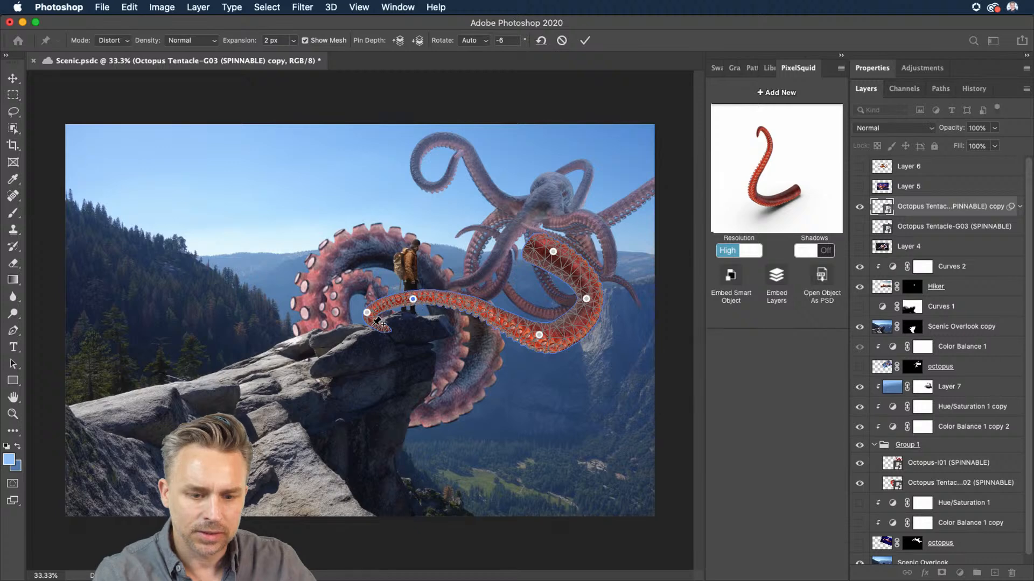
pyautogui.moveTo(378, 327); pyautogui.dragTo(380, 322)
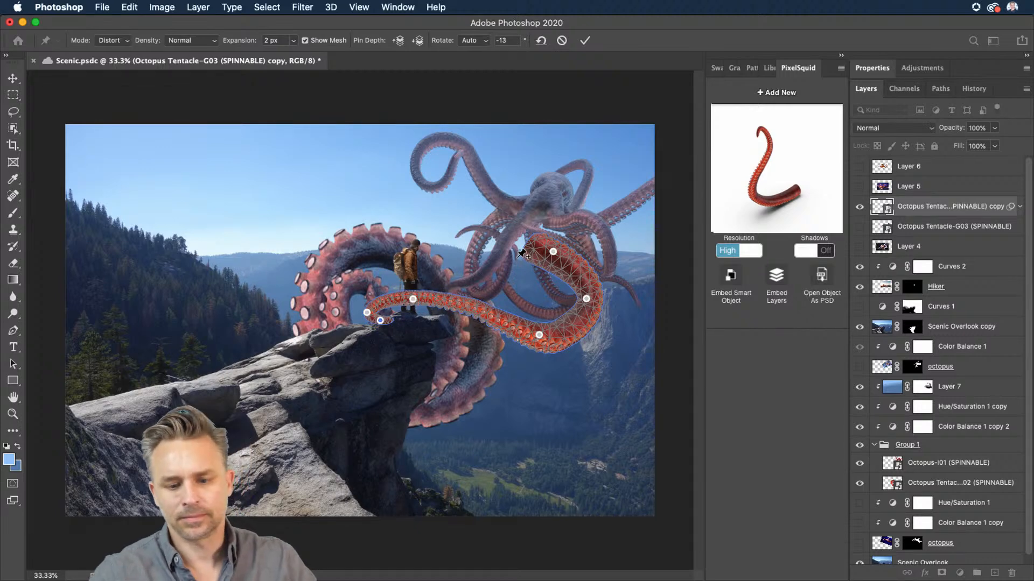
pyautogui.press('Return')
# Step: Drag the warp pins further to stretch the tentacle's end toward the octopus and commit the Puppet Warp
pyautogui.moveTo(354, 254); pyautogui.dragTo(419, 246)
pyautogui.moveTo(584, 218); pyautogui.dragTo(552, 214)
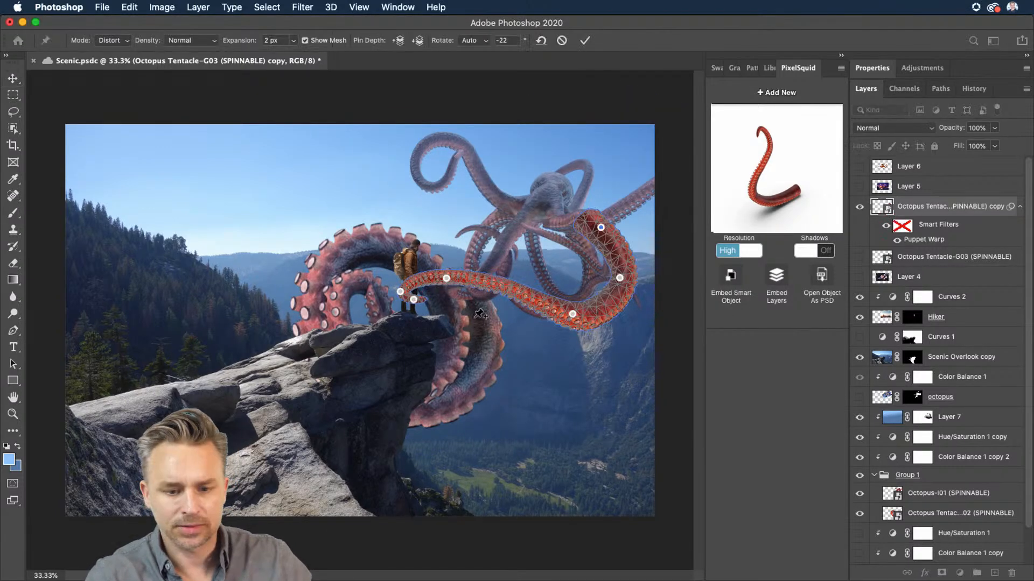
pyautogui.moveTo(449, 278); pyautogui.dragTo(450, 281)
pyautogui.press('Return')
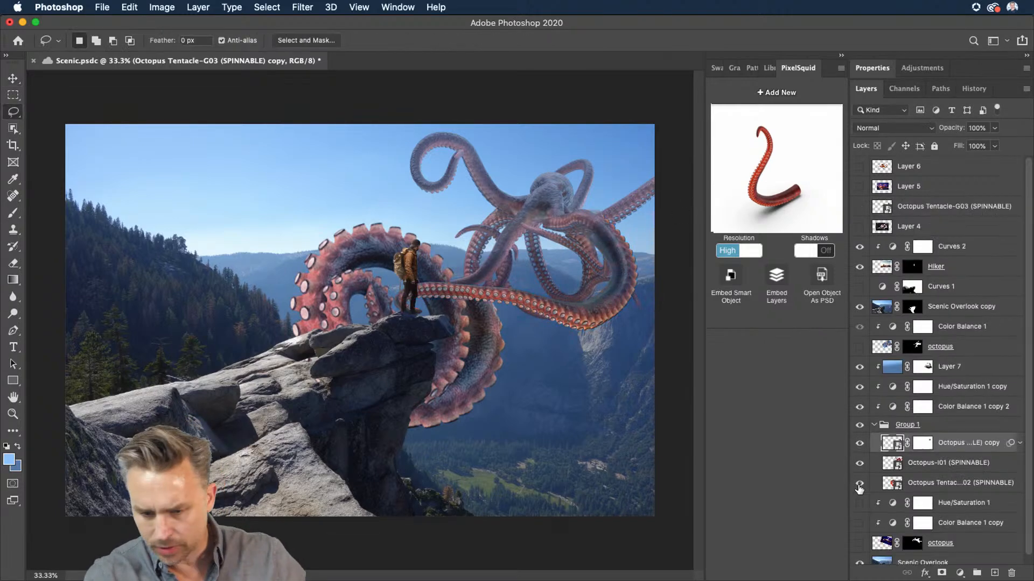
# Step: Hide the original curled tentacle layer inside Group 1
pyautogui.click(860, 487)
pyautogui.click(996, 426)
pyautogui.keyDown('shift'); pyautogui.click(955, 391); pyautogui.keyUp('shift')
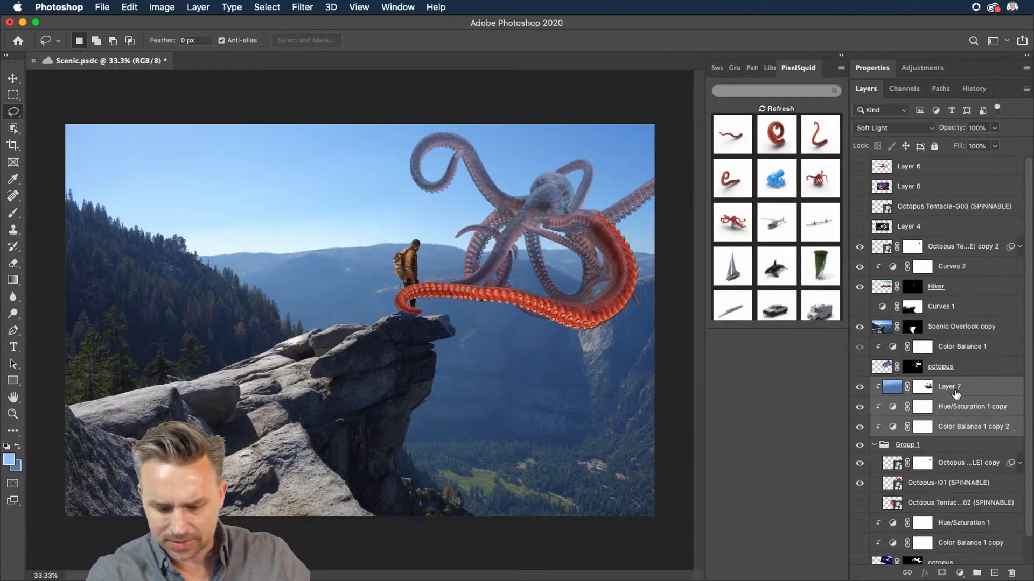
# Step: Duplicate Layer 7 with its Hue/Saturation and Color Balance adjustments and move the copies above the warped tentacle layer
pyautogui.press('super+j')
pyautogui.moveTo(950, 384); pyautogui.dragTo(932, 226)
# Step: Lasso the tentacle end at the hiker's feet and paint white on the tentacle's layer mask to reveal it there
pyautogui.moveTo(386, 282)
pyautogui.mouseDown()
pyautogui.moveTo(443, 332)
pyautogui.moveTo(479, 345)
pyautogui.mouseUp()
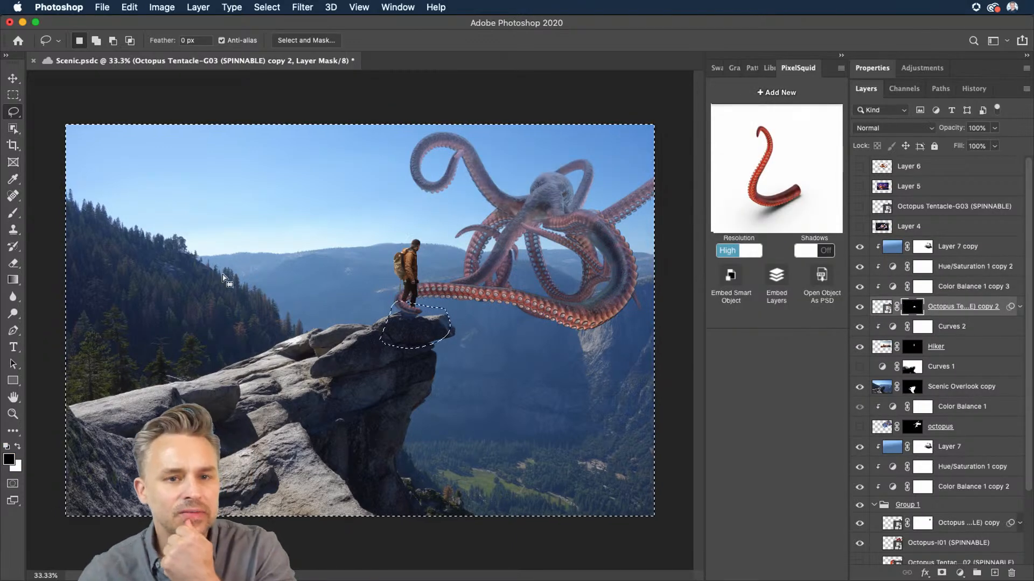
pyautogui.press('super+d')
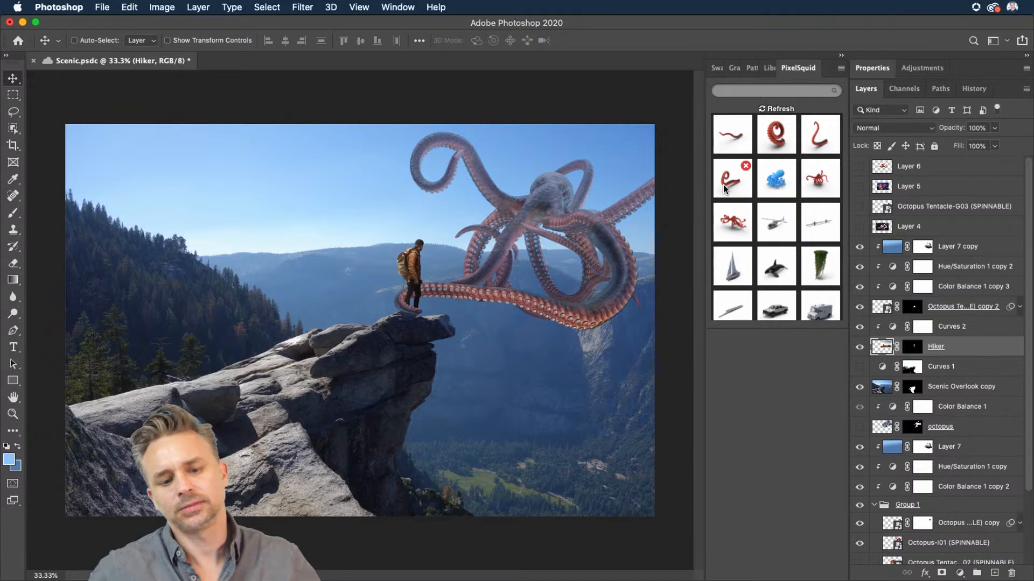
pyautogui.click(909, 308)
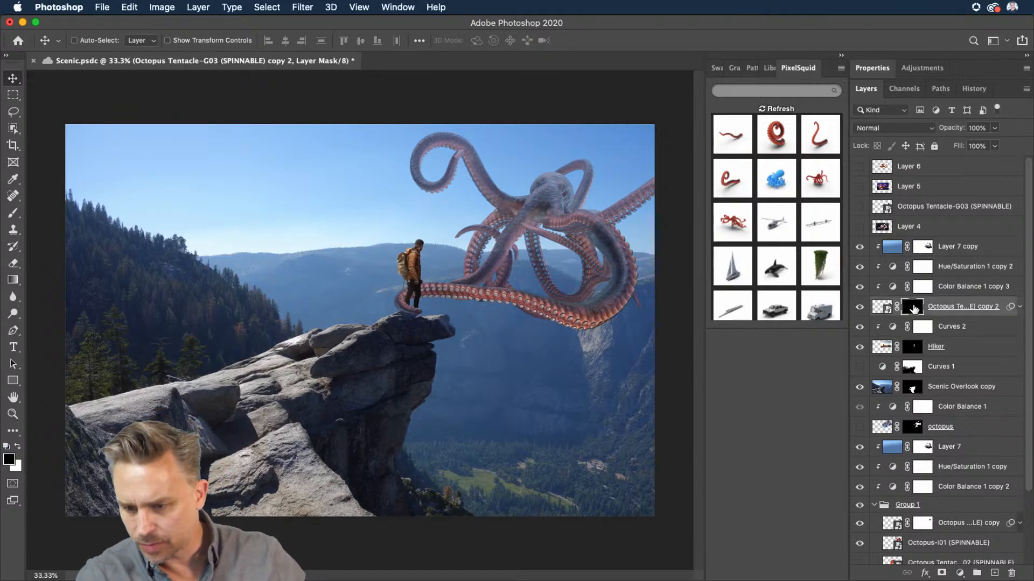
pyautogui.click(862, 287)
pyautogui.click(860, 287)
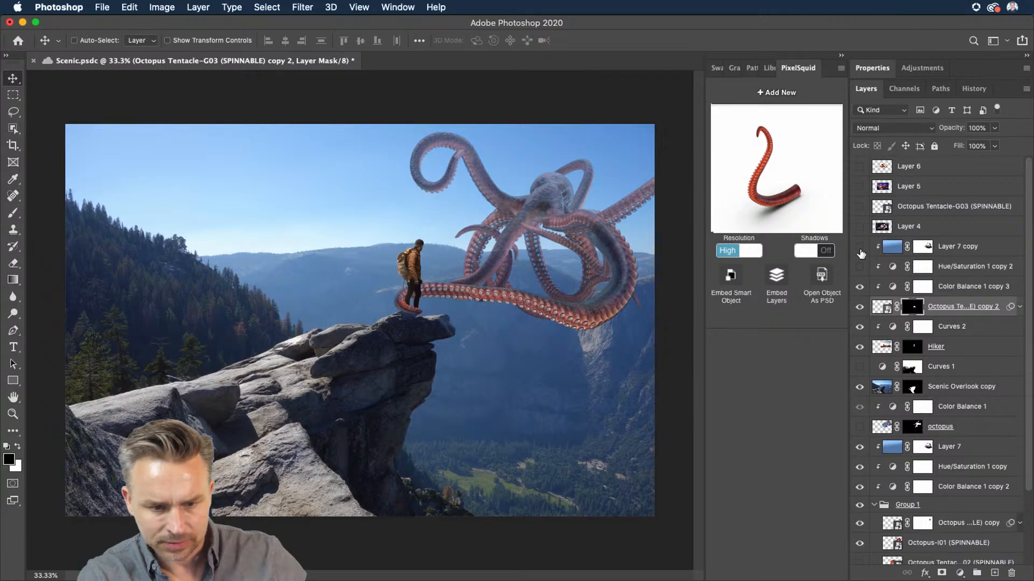
pyautogui.click(956, 289)
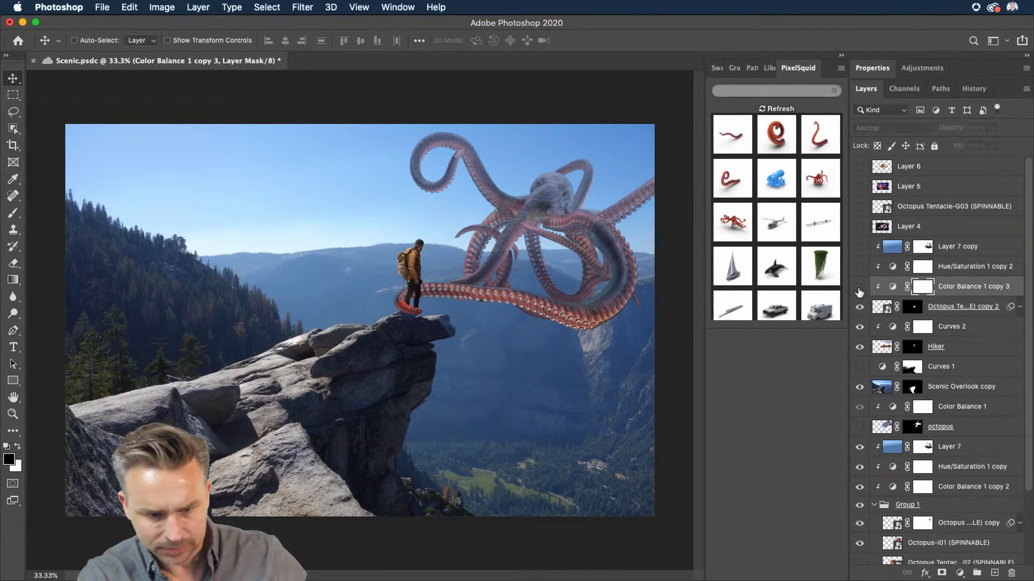
pyautogui.click(908, 310)
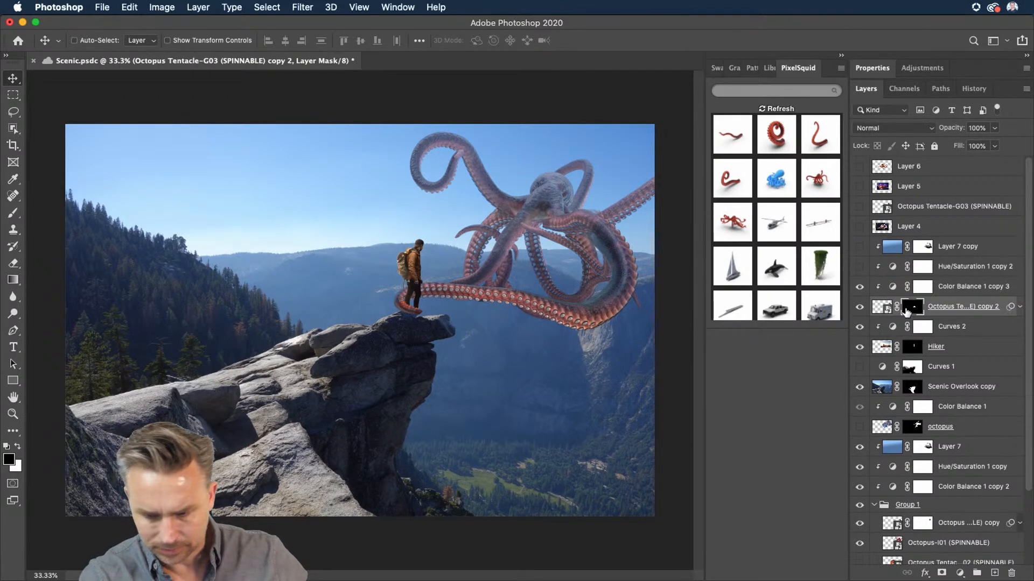
pyautogui.press('b')
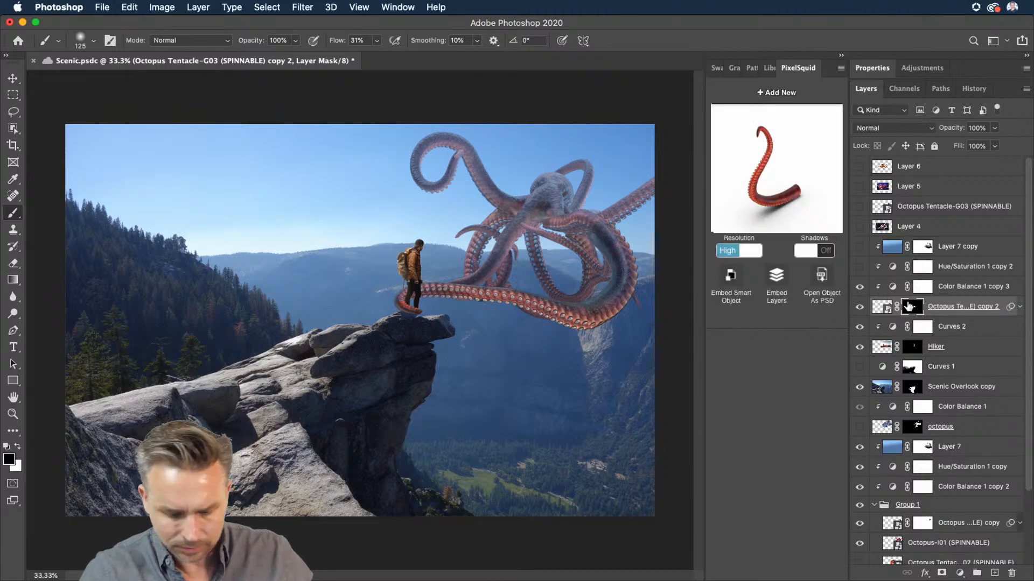
pyautogui.press('x')
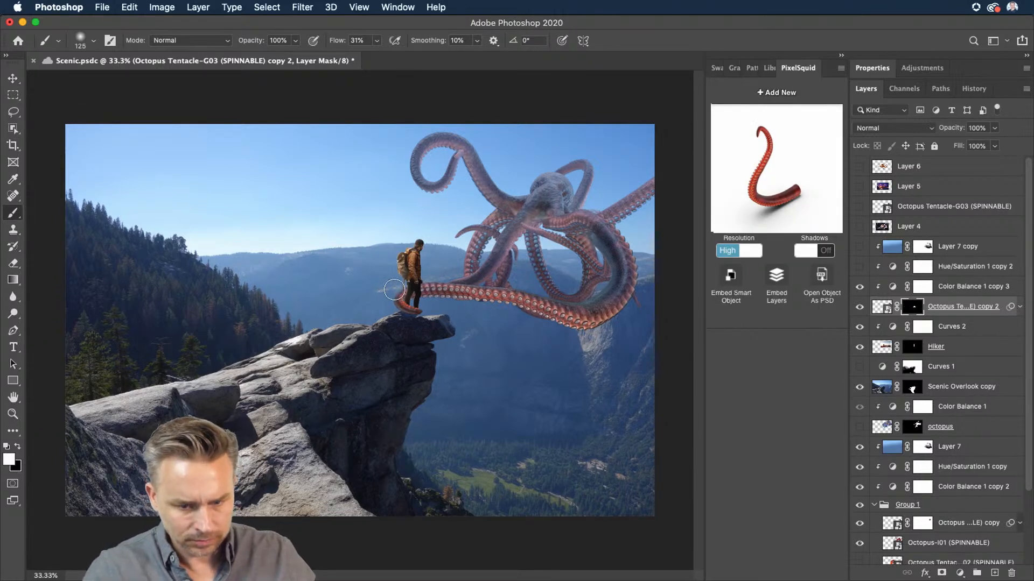
pyautogui.moveTo(393, 288)
pyautogui.mouseDown()
pyautogui.moveTo(419, 283)
pyautogui.moveTo(467, 287)
pyautogui.moveTo(428, 296)
pyautogui.mouseUp()
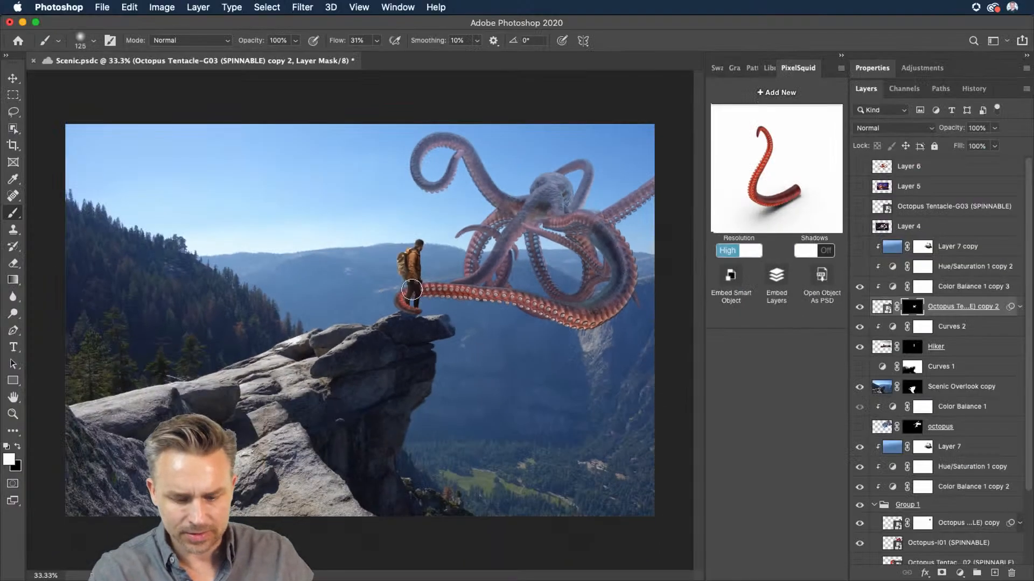
# Step: Zoom in and, with a 30 px brush, paint white on the tentacle mask across the hiker's lower legs
pyautogui.press('super+1')
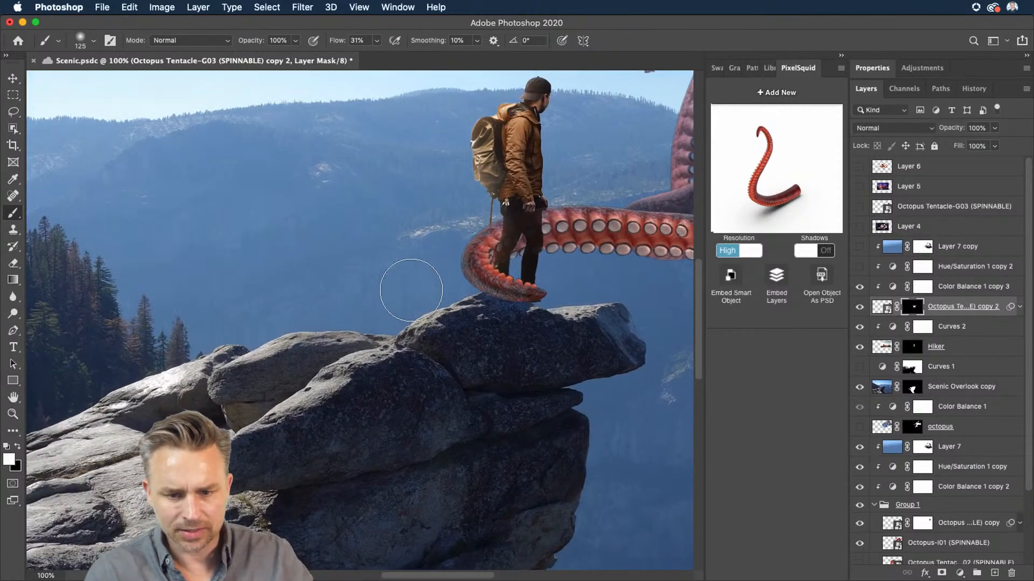
pyautogui.moveTo(411, 290)
pyautogui.mouseDown()
pyautogui.moveTo(283, 358)
pyautogui.moveTo(253, 392)
pyautogui.mouseUp()
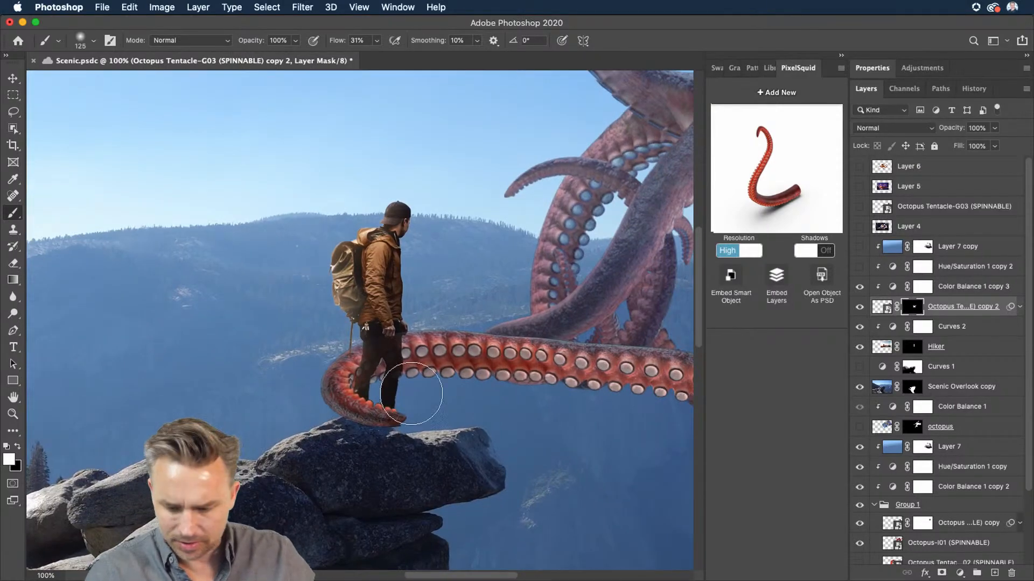
pyautogui.press('[')
pyautogui.press('[')
pyautogui.press('[')
pyautogui.press('[')
pyautogui.press('[')
pyautogui.press('[')
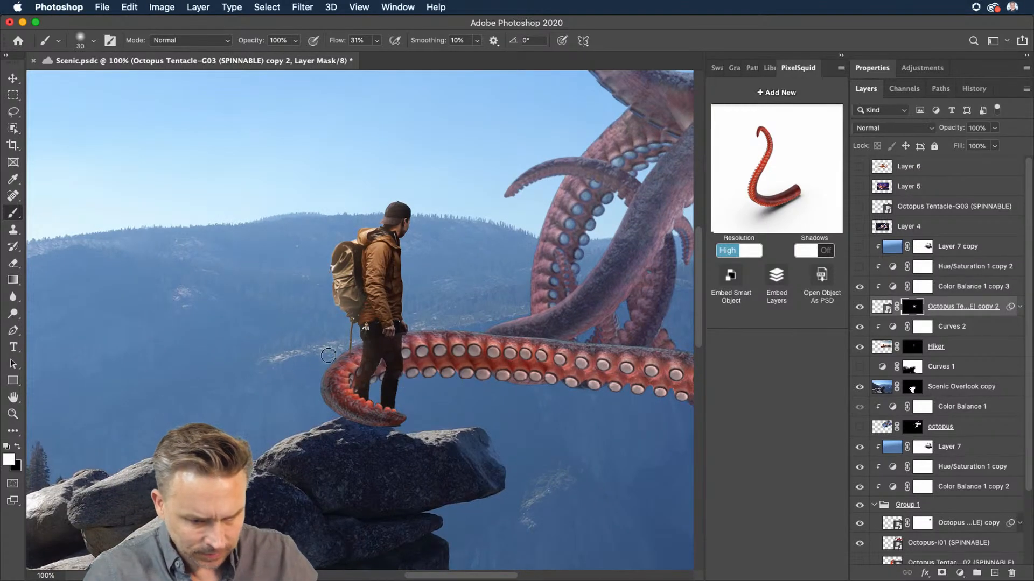
pyautogui.press('[')
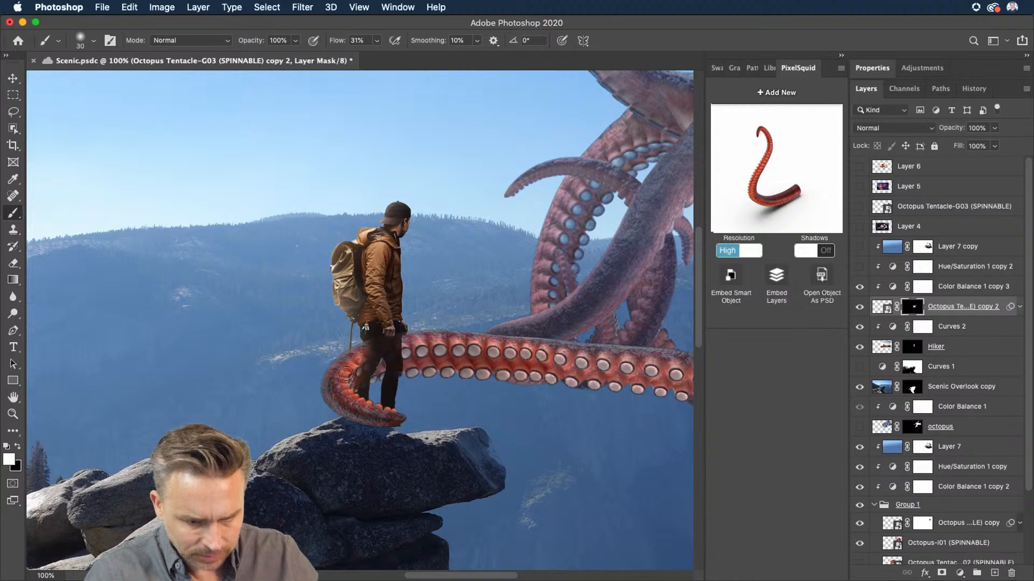
pyautogui.moveTo(354, 370); pyautogui.dragTo(382, 372)
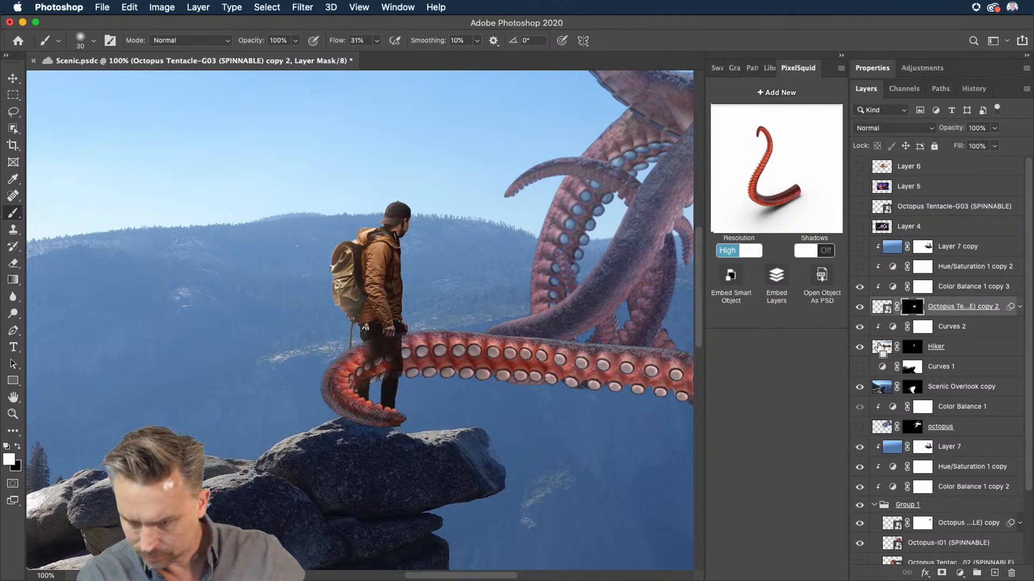
# Step: Load the hiker's outline as a selection, switch to black at 100% flow on the tentacle mask, and deselect
pyautogui.keyDown('super'); pyautogui.click(881, 349); pyautogui.keyUp('super')
pyautogui.press('x')
pyautogui.hotkey('shift', '0')
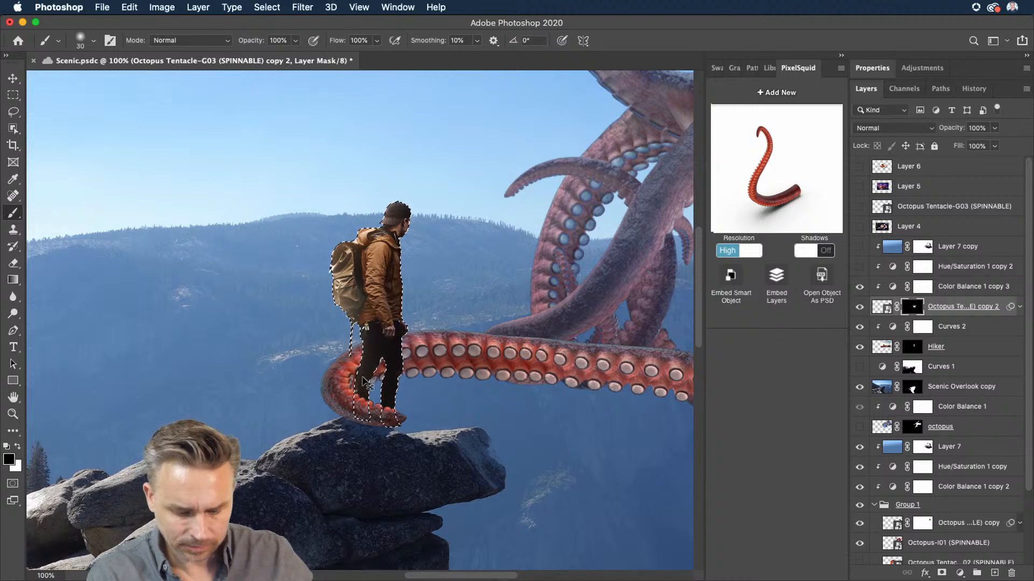
pyautogui.press('super+d')
# Step: Zoom out to the full image and toggle Color Balance 1 copy 3's visibility to compare the tentacle
pyautogui.press('super+minus')
pyautogui.press('super+minus')
pyautogui.press('super+minus')
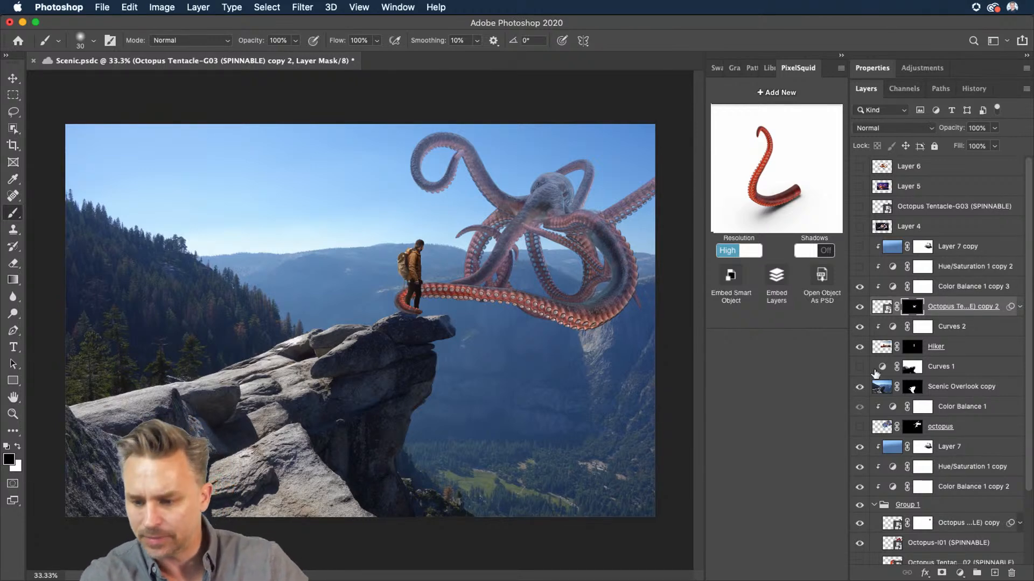
pyautogui.scroll(-1, 930, 232)
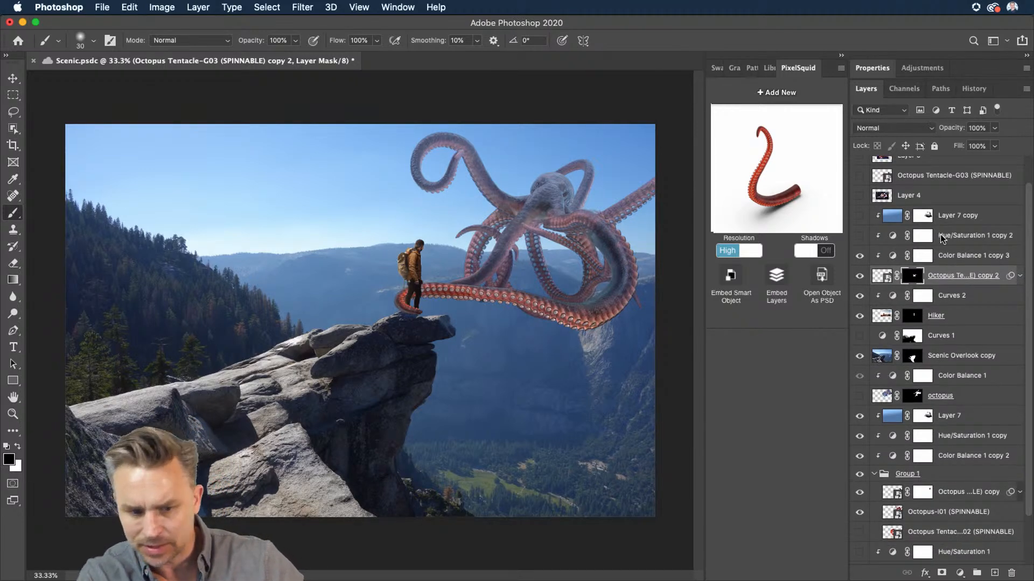
pyautogui.click(930, 235)
pyautogui.click(923, 256)
pyautogui.click(859, 257)
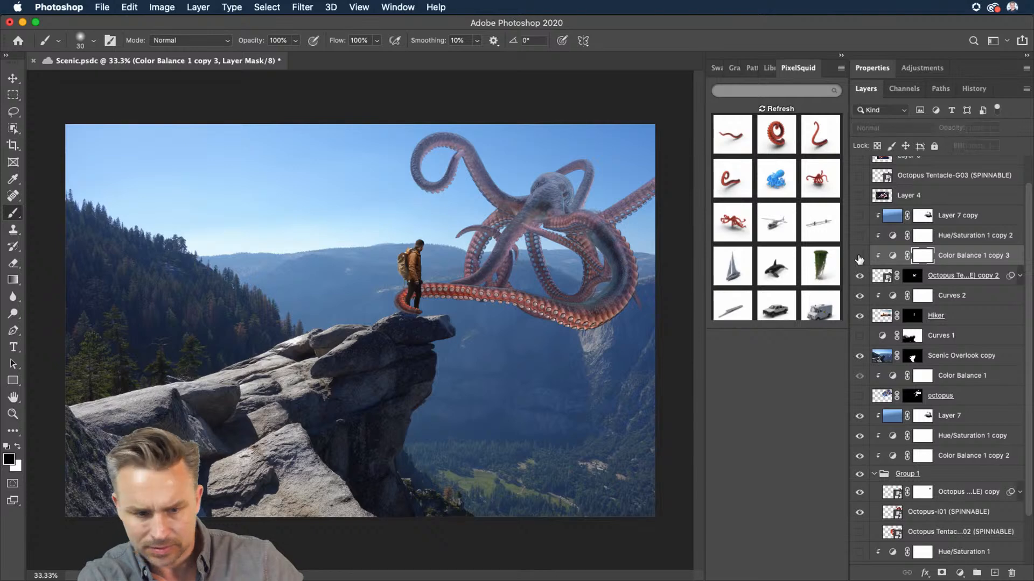
pyautogui.click(860, 258)
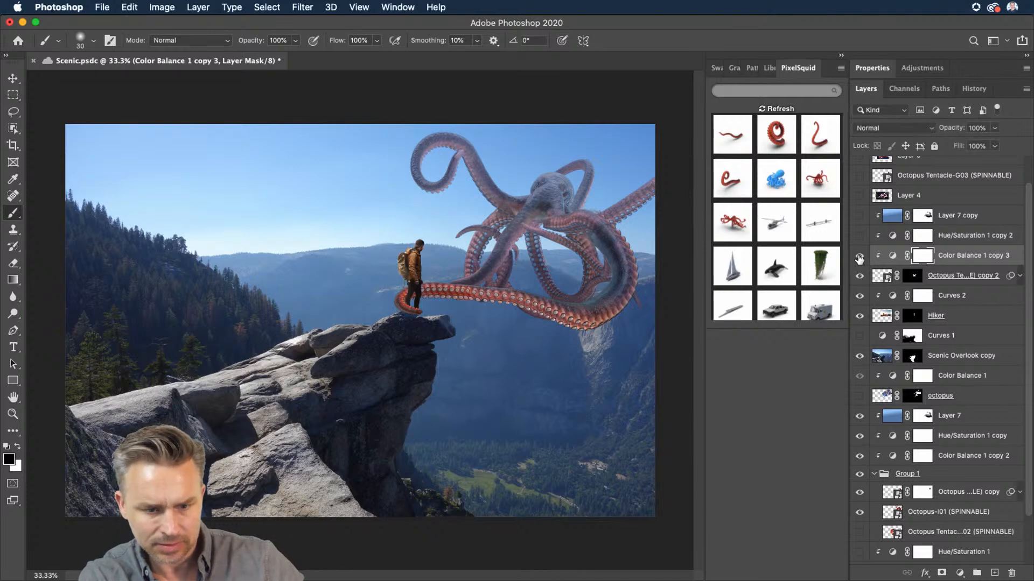
# Step: Delete the Layer 7 copy and Hue/Saturation 1 copy 2 layers above the tentacle
pyautogui.click(861, 216)
pyautogui.click(961, 217)
pyautogui.keyDown('shift'); pyautogui.click(947, 239); pyautogui.keyUp('shift')
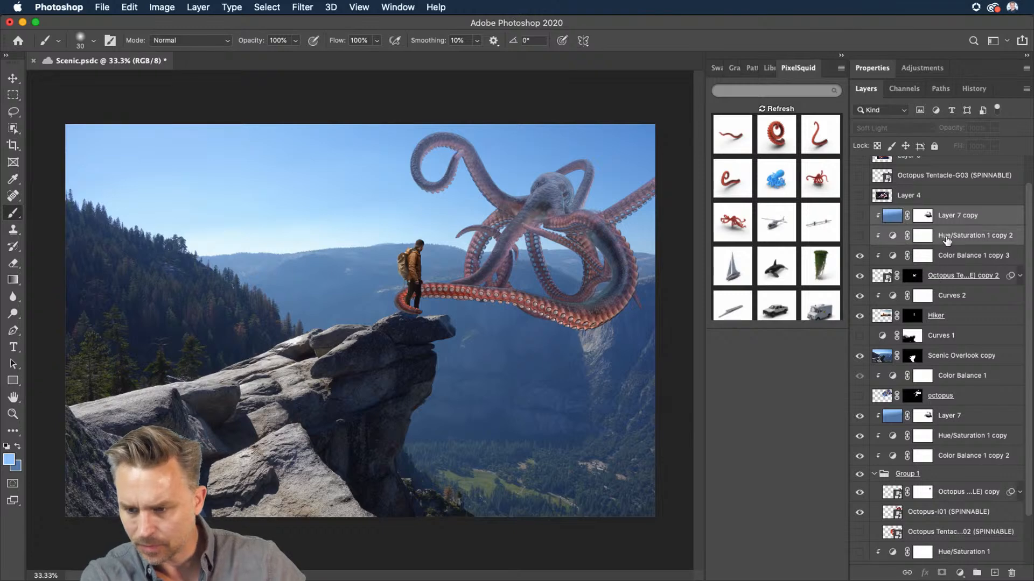
pyautogui.press('Delete')
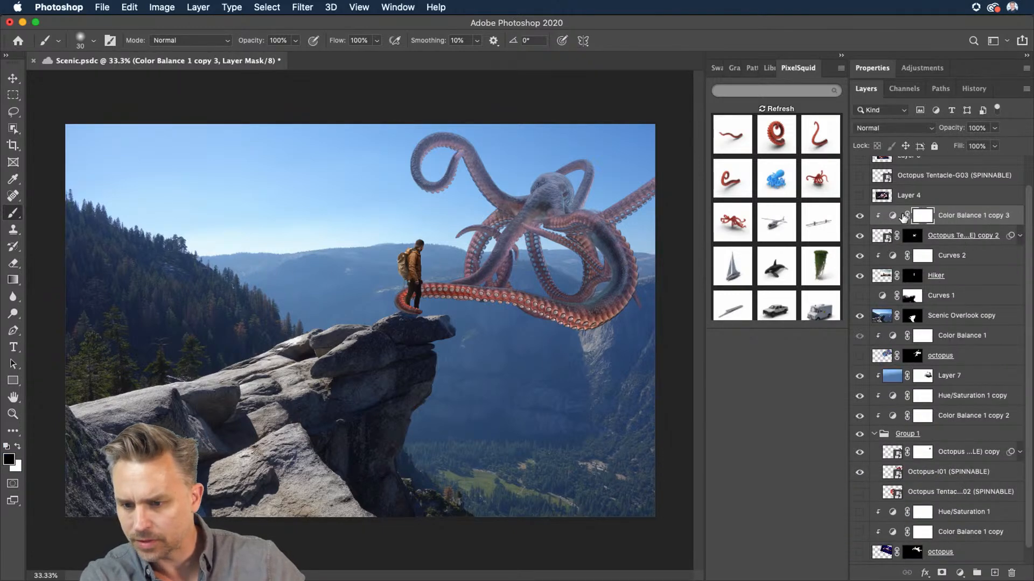
pyautogui.scroll(2, 903, 217)
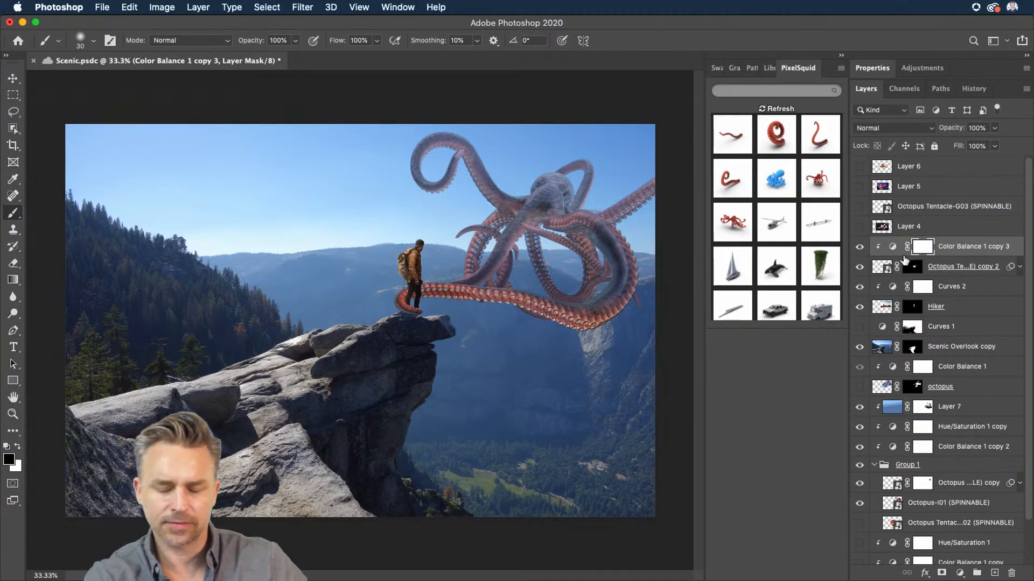
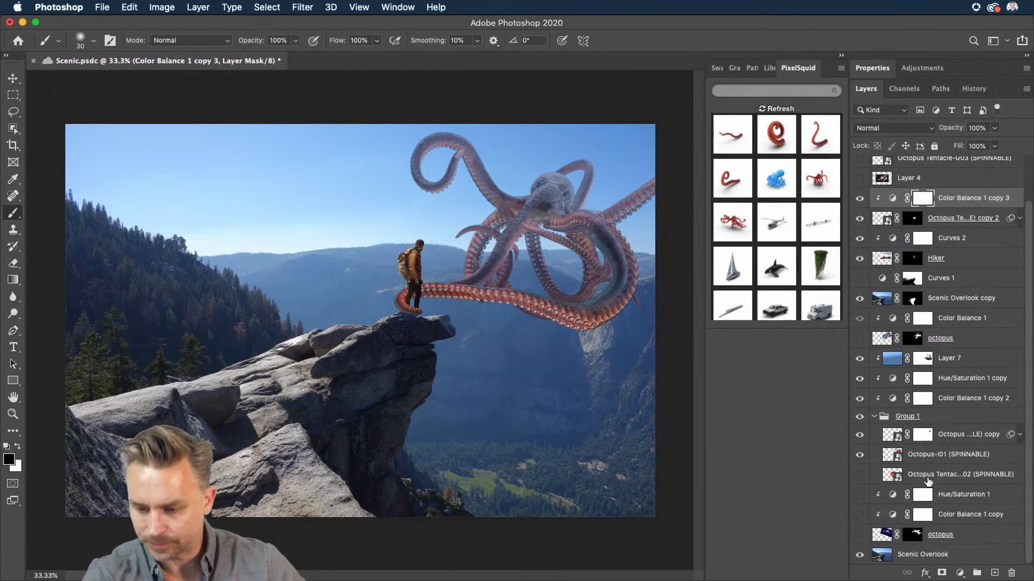
# Step: Toggle the Octopus Tentacle-E02 layer's visibility on and off to compare it
pyautogui.scroll(-3, 950, 451)
pyautogui.click(859, 474)
pyautogui.click(911, 477)
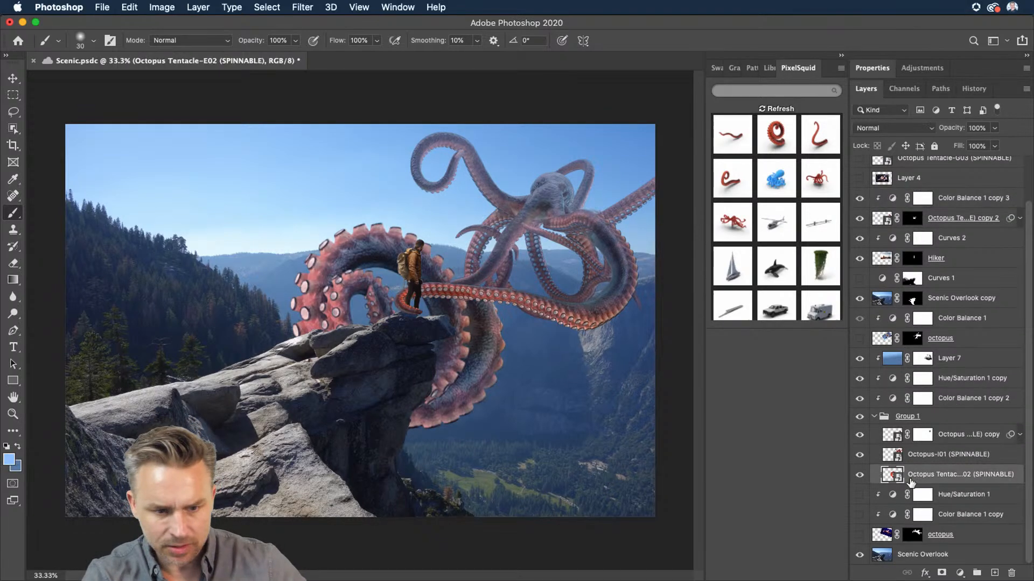
pyautogui.click(859, 475)
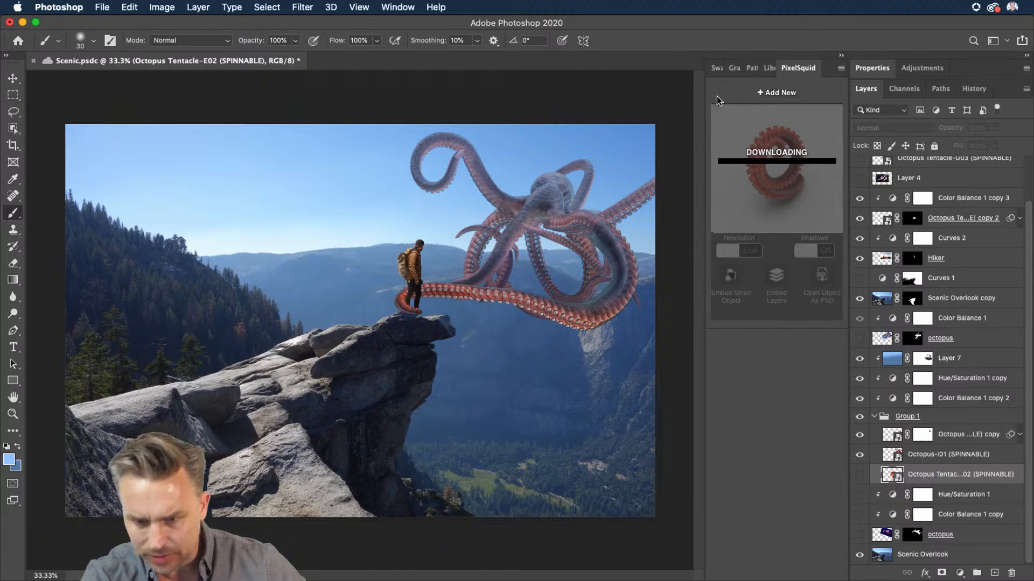
# Step: Place a straight PixelSquid tentacle into the image above the Hue/Saturation 1 layer
pyautogui.click(963, 496)
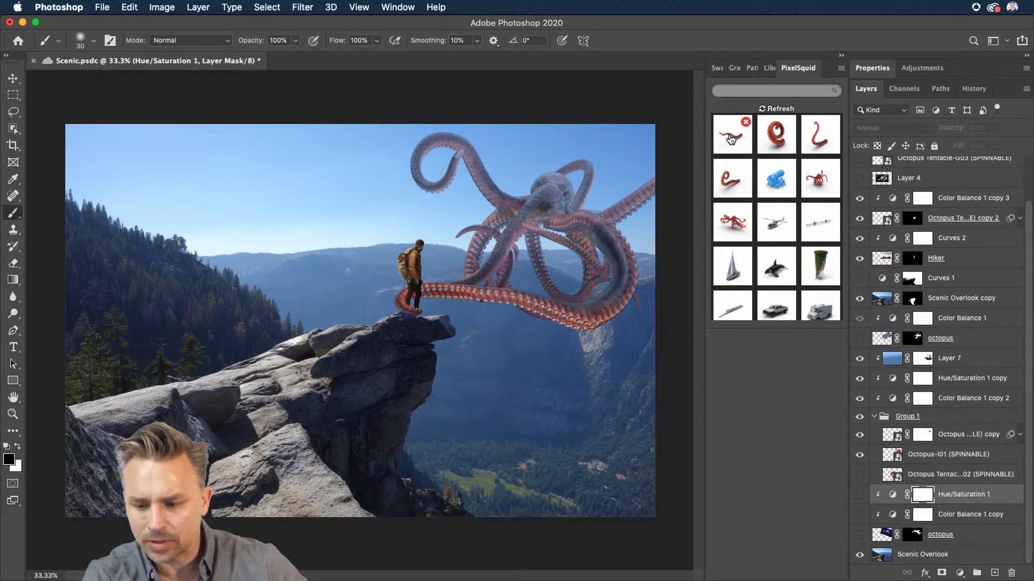
pyautogui.moveTo(731, 140); pyautogui.dragTo(405, 337)
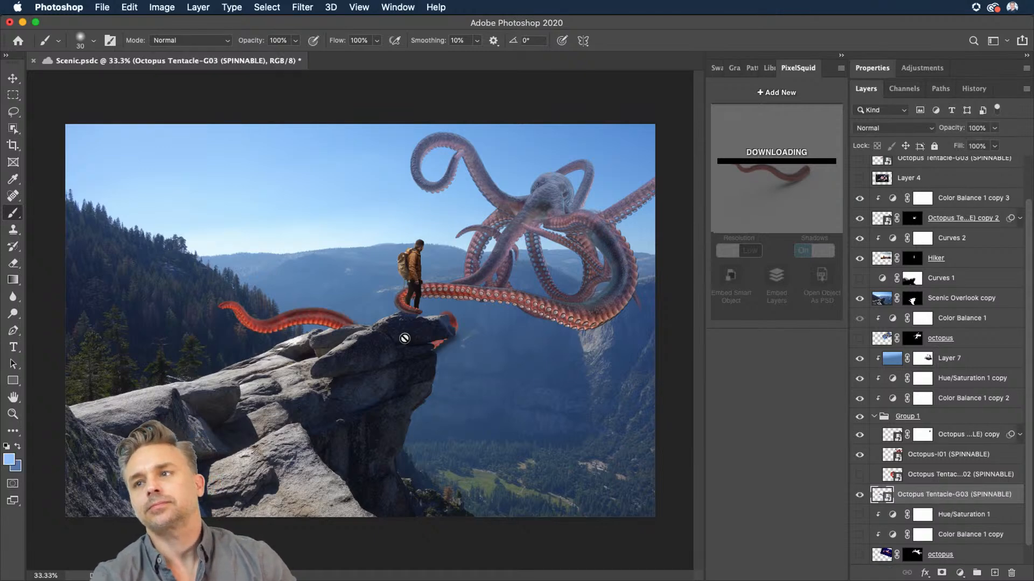
# Step: Move the new tentacle layer above Octopus Tentacle-E02 and reposition the tentacle next to the hiker
pyautogui.click(13, 79)
pyautogui.moveTo(941, 491); pyautogui.dragTo(940, 469)
pyautogui.moveTo(170, 316); pyautogui.dragTo(276, 287)
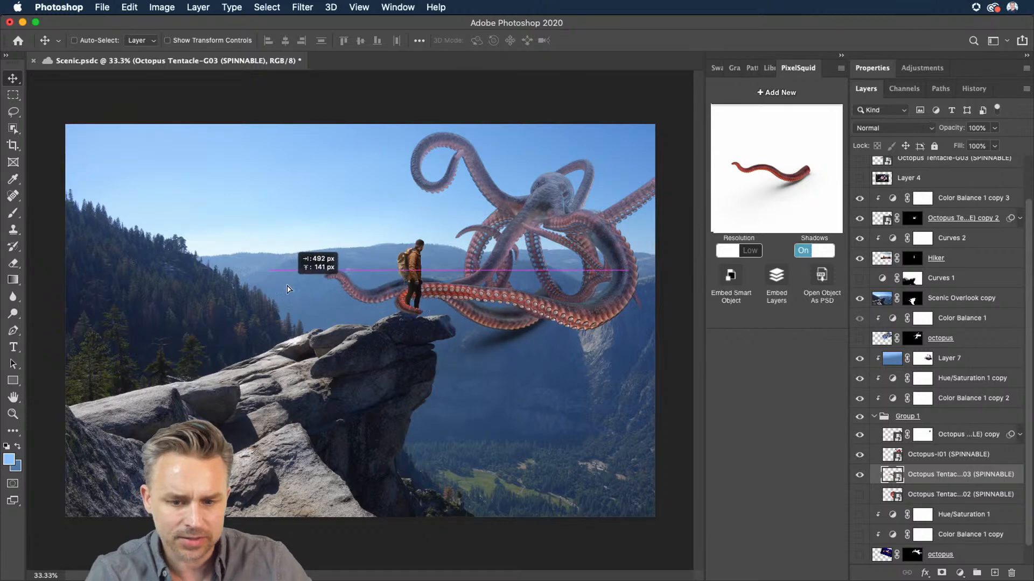
# Step: Turn off the tentacle's shadows and switch its resolution to High
pyautogui.click(802, 253)
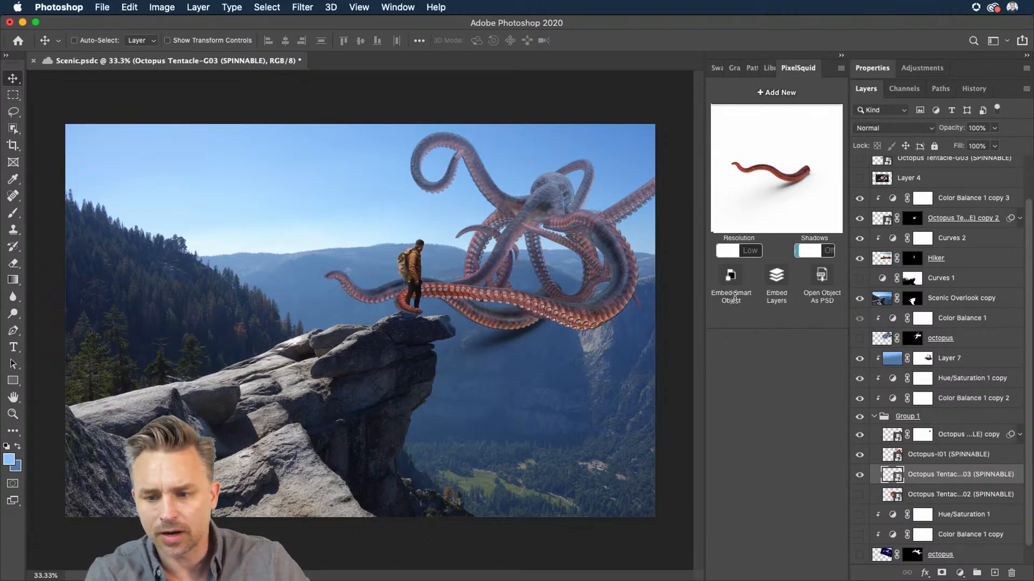
pyautogui.click(727, 249)
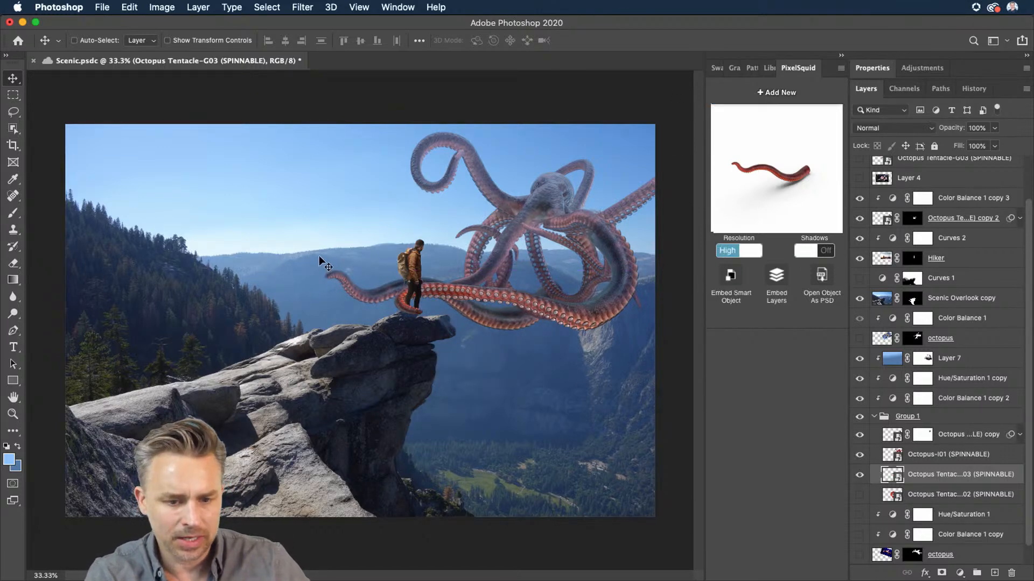
pyautogui.press('super')
pyautogui.press('super+t')
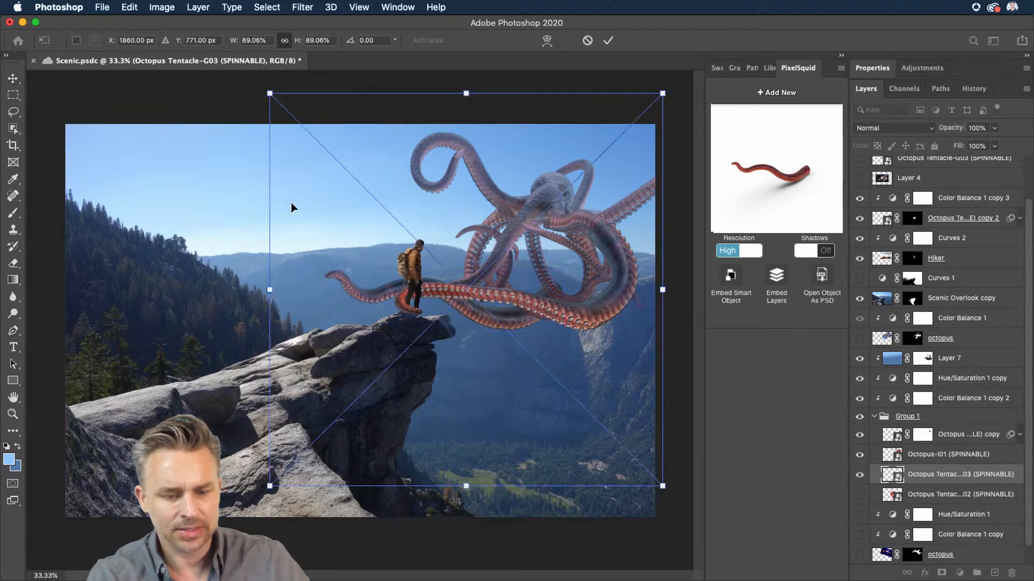
pyautogui.press('Escape')
# Step: Spin the new tentacle to a different angle in the PixelSquid viewer and move it left of the hiker
pyautogui.moveTo(741, 170); pyautogui.dragTo(740, 190)
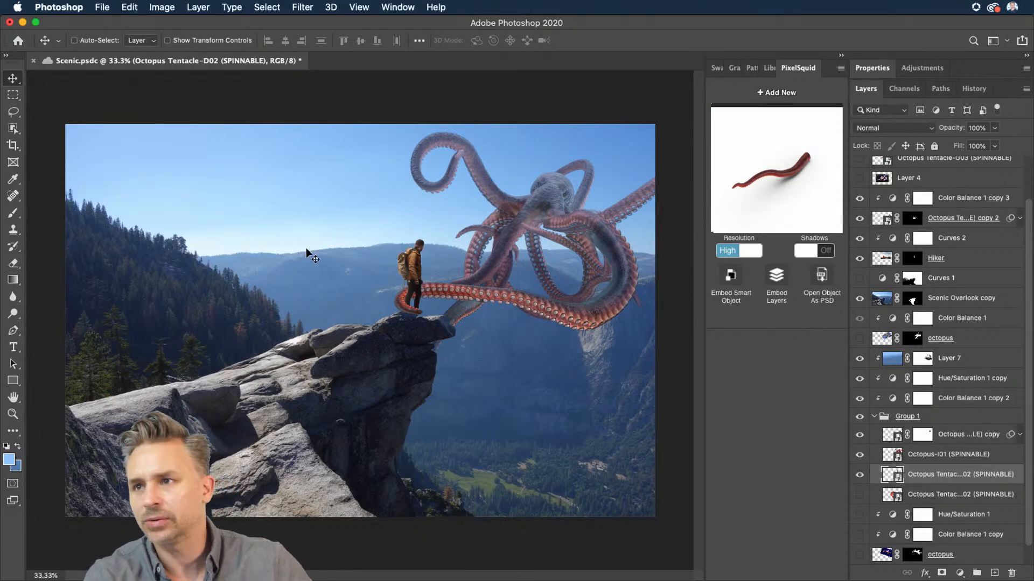
pyautogui.moveTo(325, 289); pyautogui.dragTo(302, 264)
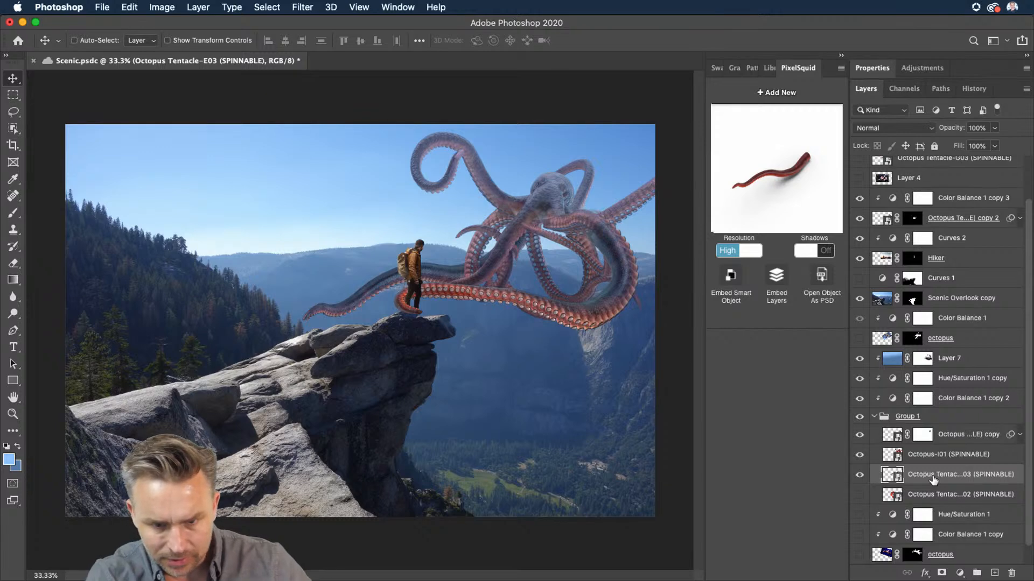
# Step: Toggle the new tentacle to compare, then set Group 1's opacity to 88%
pyautogui.click(859, 476)
pyautogui.click(860, 476)
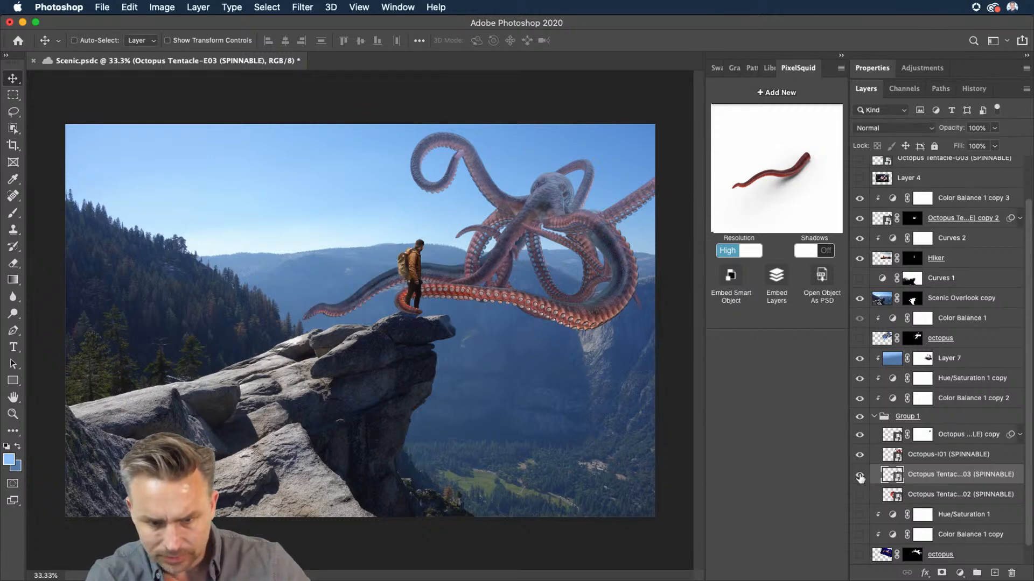
pyautogui.click(924, 456)
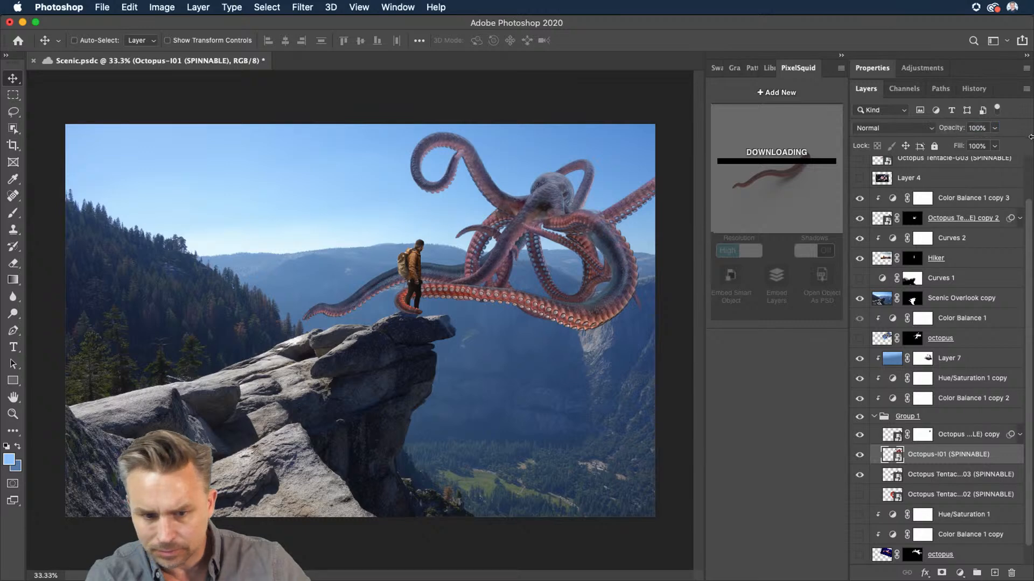
pyautogui.click(947, 417)
pyautogui.moveTo(955, 128); pyautogui.dragTo(950, 130)
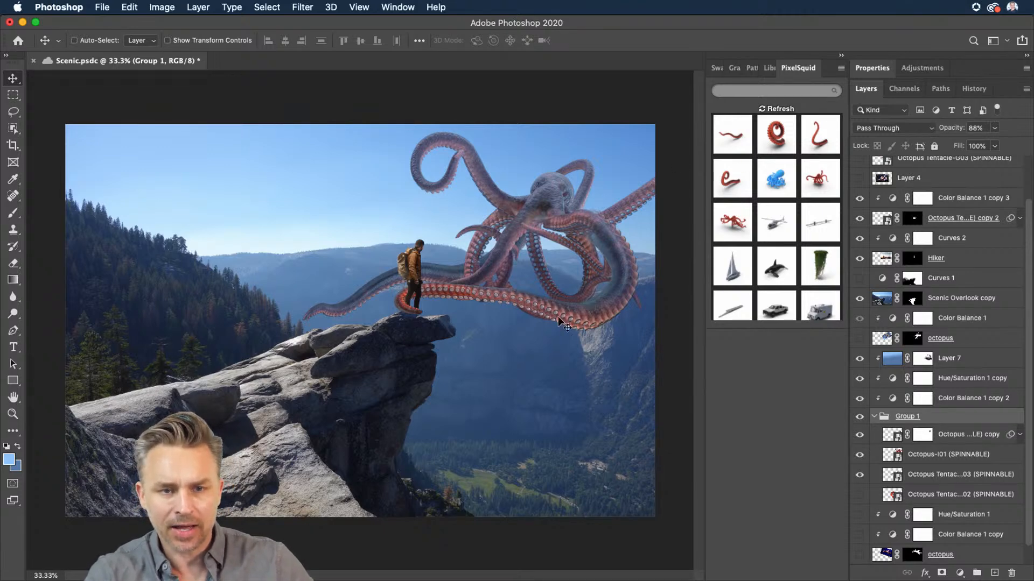
# Step: Zoom in, select the new tentacle layer and nudge the tentacle slightly up and to the left
pyautogui.click(940, 457)
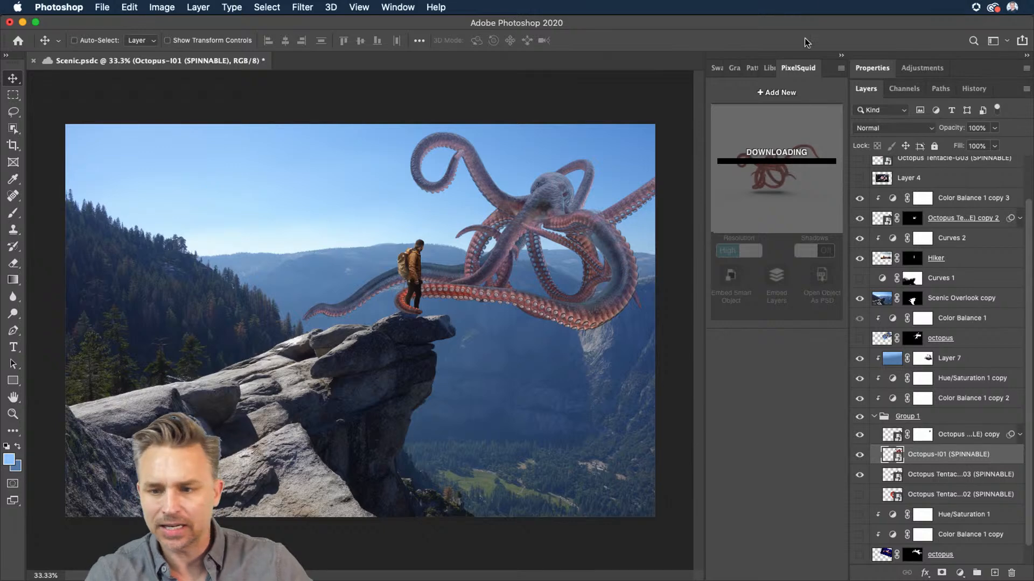
pyautogui.click(843, 56)
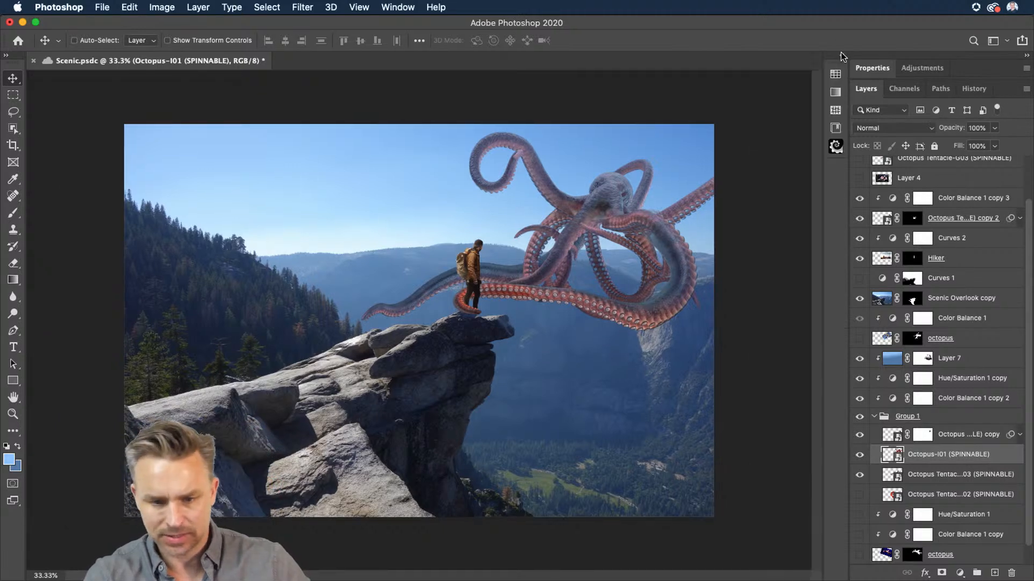
pyautogui.press('super+equal')
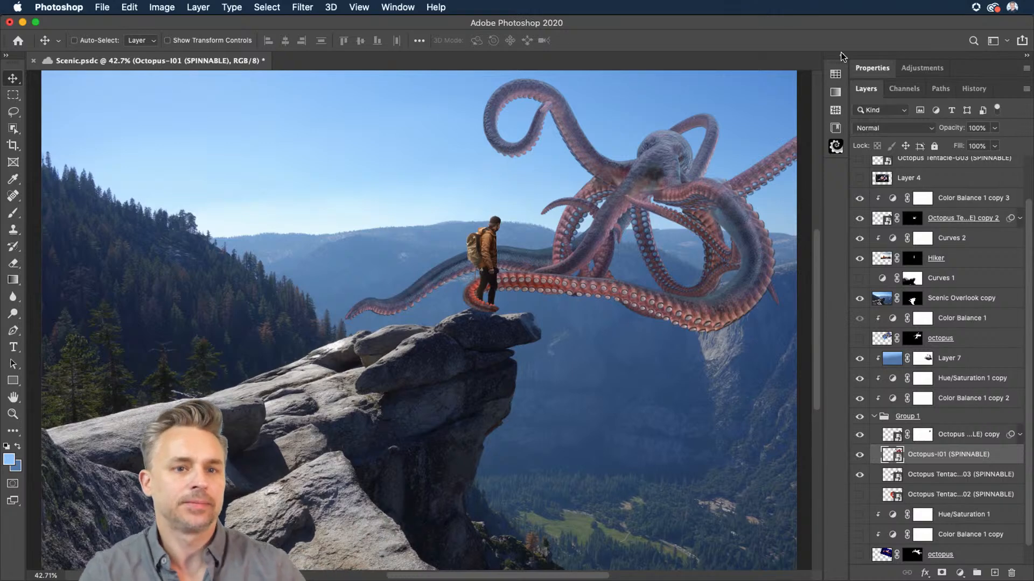
pyautogui.click(924, 481)
pyautogui.moveTo(287, 283); pyautogui.dragTo(266, 266)
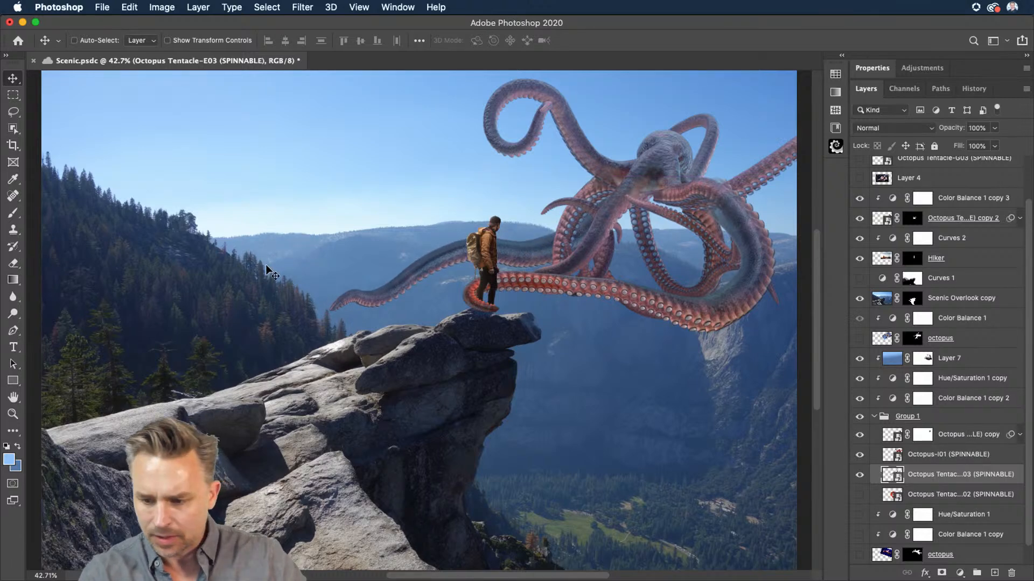
# Step: Open Puppet Warp on the new tentacle, pin it at four points along its length, and pull the tip down
pyautogui.click(127, 7)
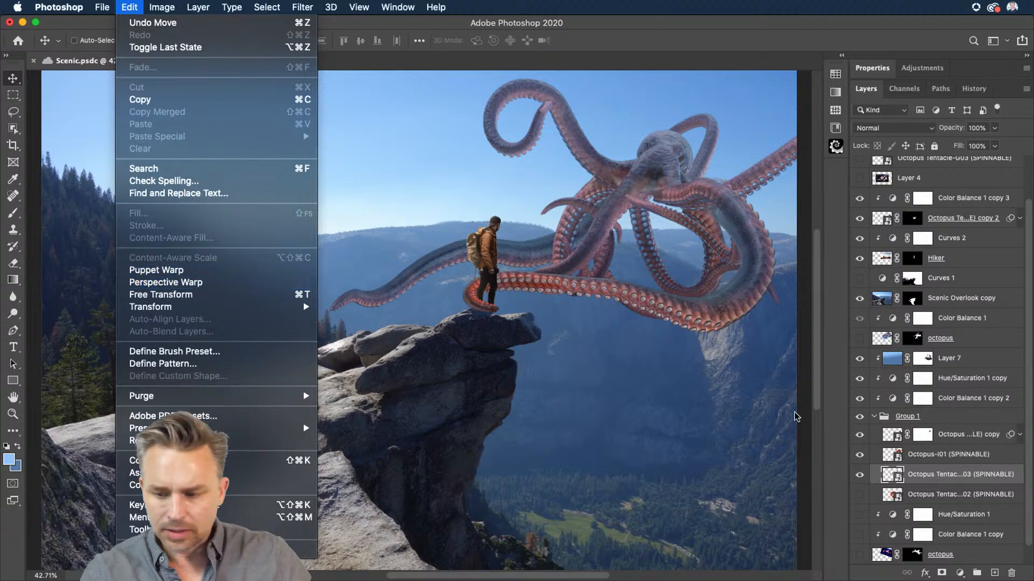
pyautogui.click(156, 273)
pyautogui.click(615, 196)
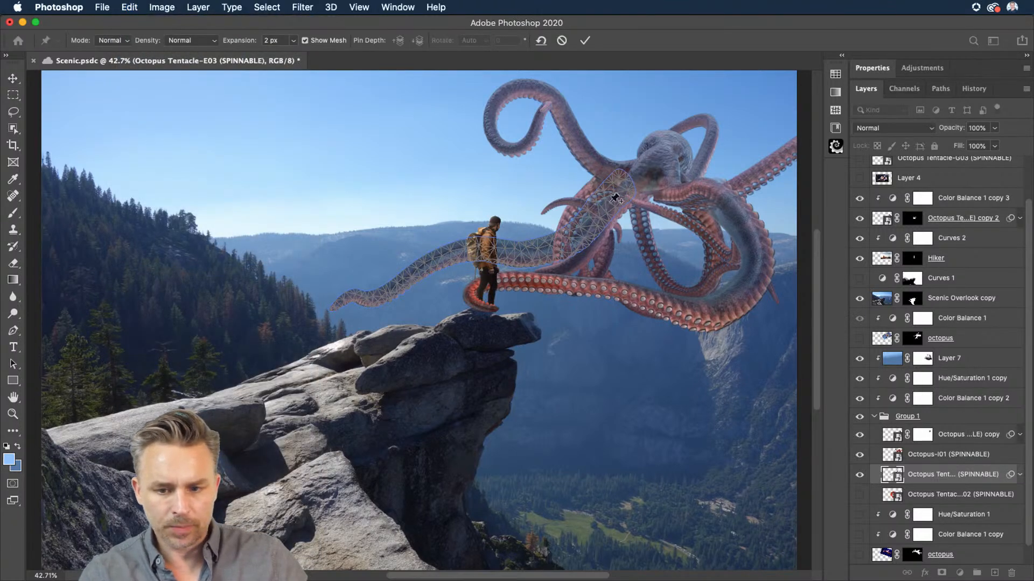
pyautogui.click(510, 251)
pyautogui.click(440, 261)
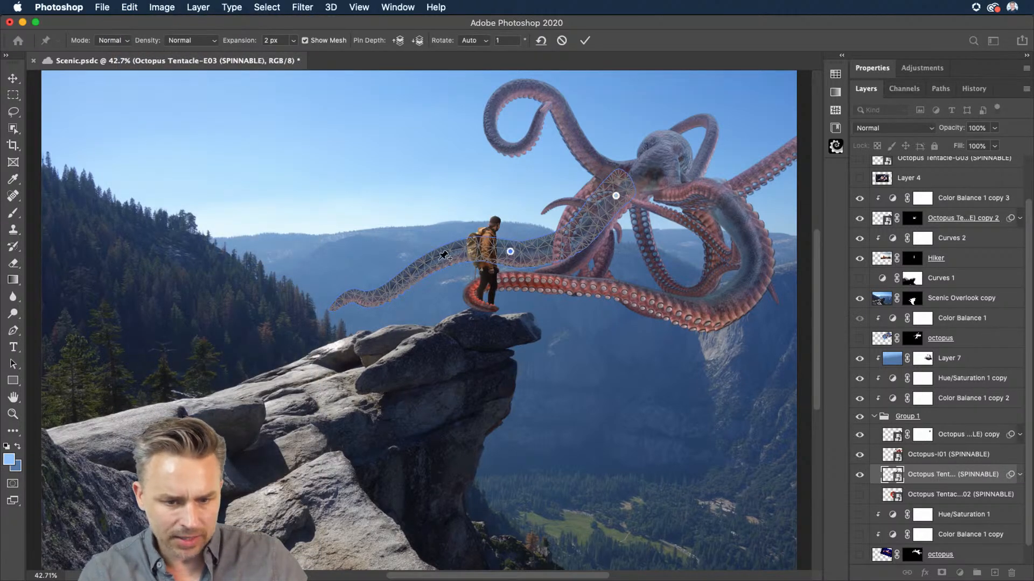
pyautogui.click(367, 299)
pyautogui.moveTo(366, 296); pyautogui.dragTo(338, 319)
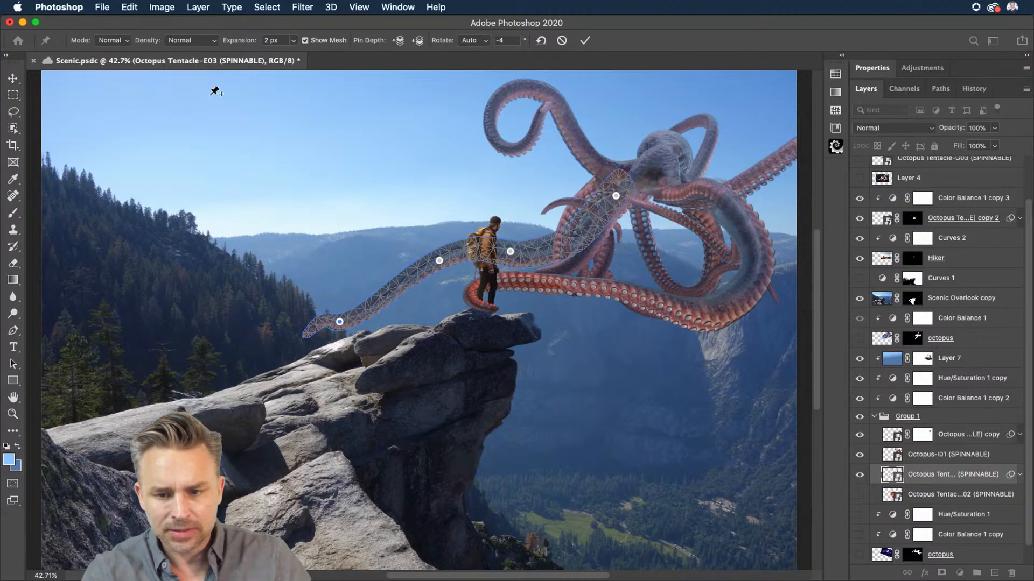
# Step: Switch the warp mode to Distort, hide the mesh, and drag the base pins to bend the tentacle
pyautogui.click(97, 41)
pyautogui.click(110, 51)
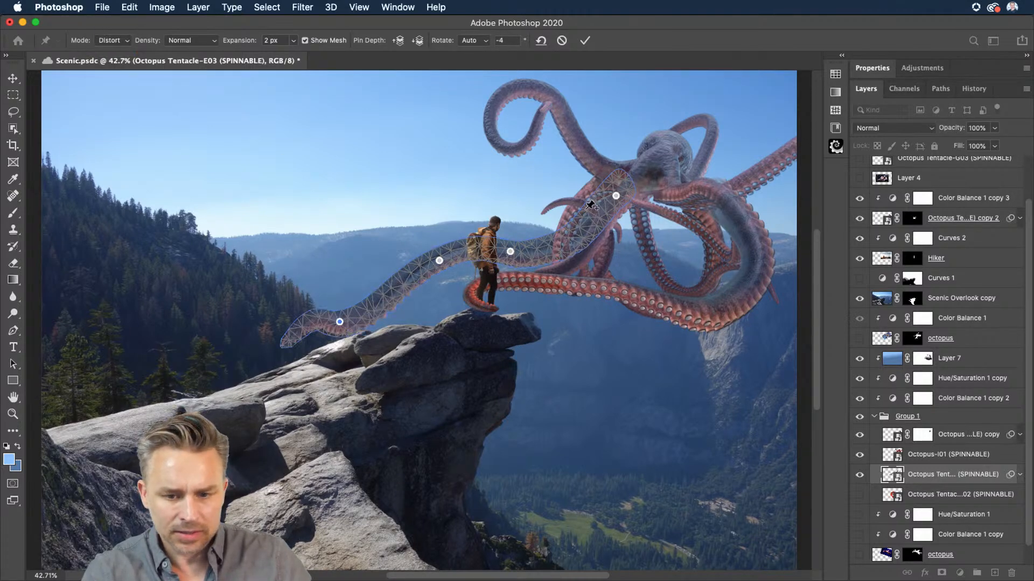
pyautogui.moveTo(617, 194); pyautogui.dragTo(595, 201)
pyautogui.press('super+h')
pyautogui.moveTo(563, 235); pyautogui.dragTo(550, 231)
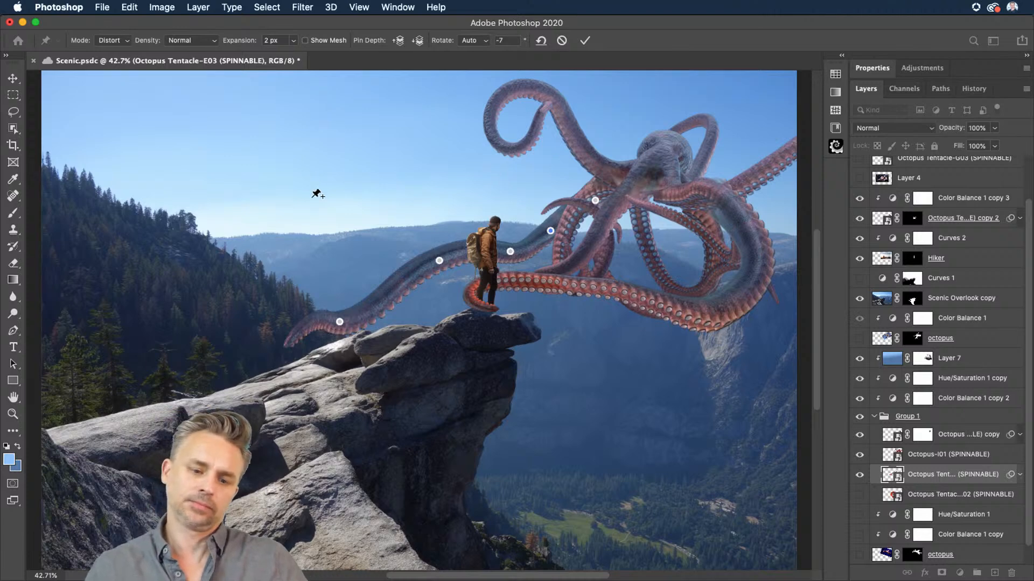
# Step: Switch back to Normal mode, raise the middle pins and the tip, and commit the Puppet Warp
pyautogui.click(111, 40)
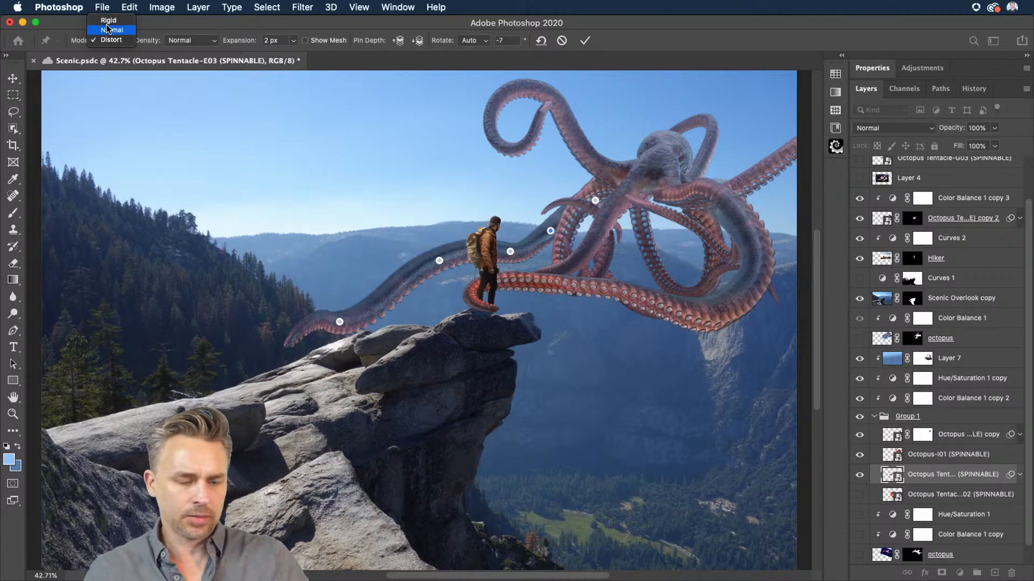
pyautogui.click(109, 30)
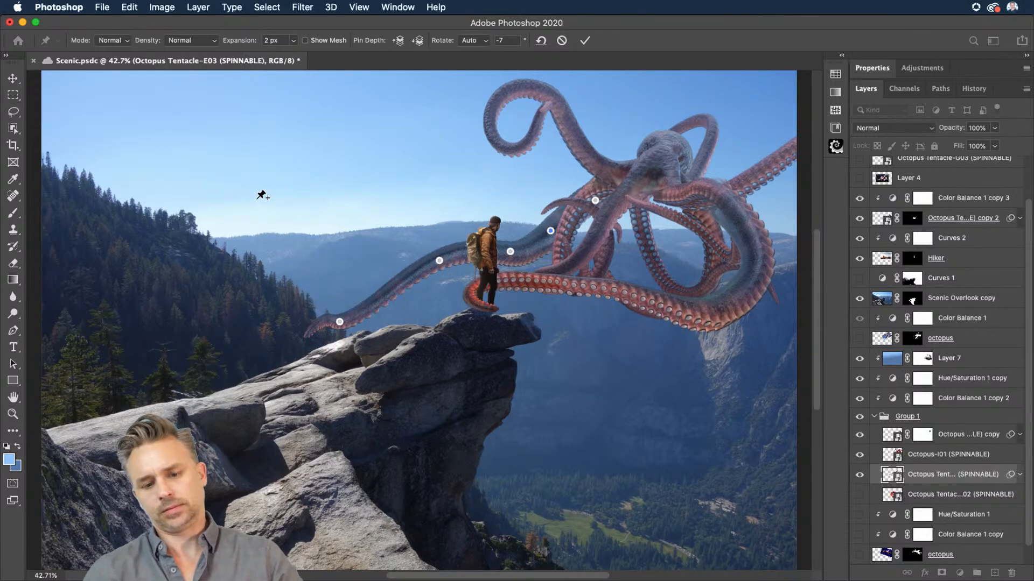
pyautogui.moveTo(439, 261); pyautogui.dragTo(438, 241)
pyautogui.moveTo(550, 231)
pyautogui.mouseDown()
pyautogui.moveTo(536, 214)
pyautogui.moveTo(546, 216)
pyautogui.mouseUp()
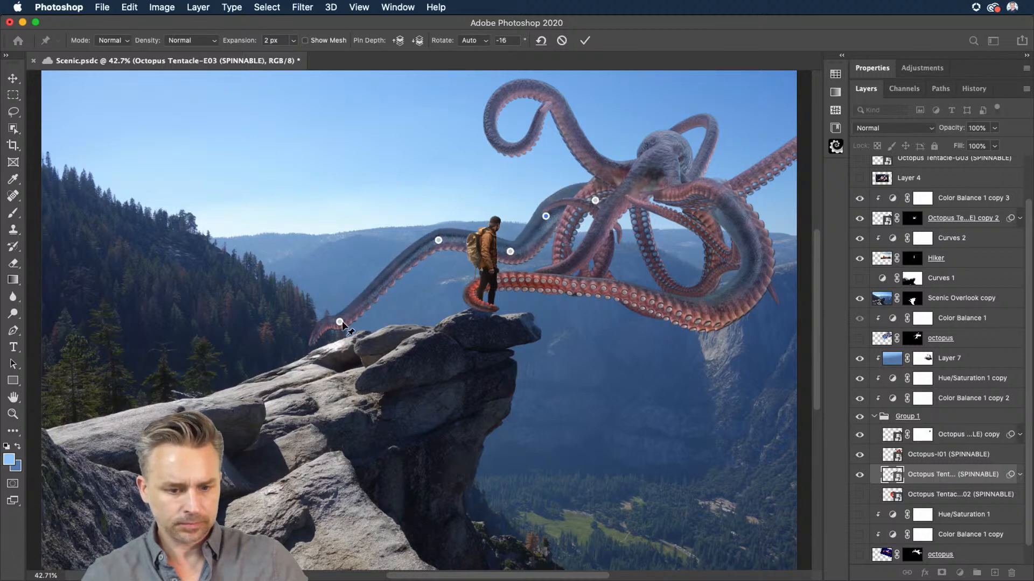
pyautogui.moveTo(339, 322); pyautogui.dragTo(367, 288)
pyautogui.press('Return')
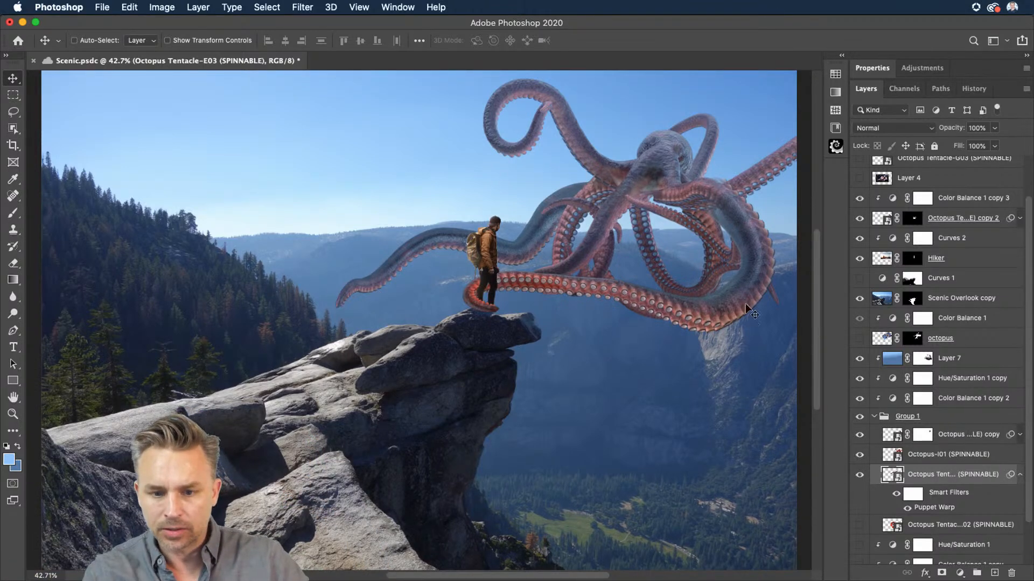
# Step: Move the warped tentacle layer to the top of Group 1 and toggle its visibility
pyautogui.moveTo(950, 479); pyautogui.dragTo(948, 425)
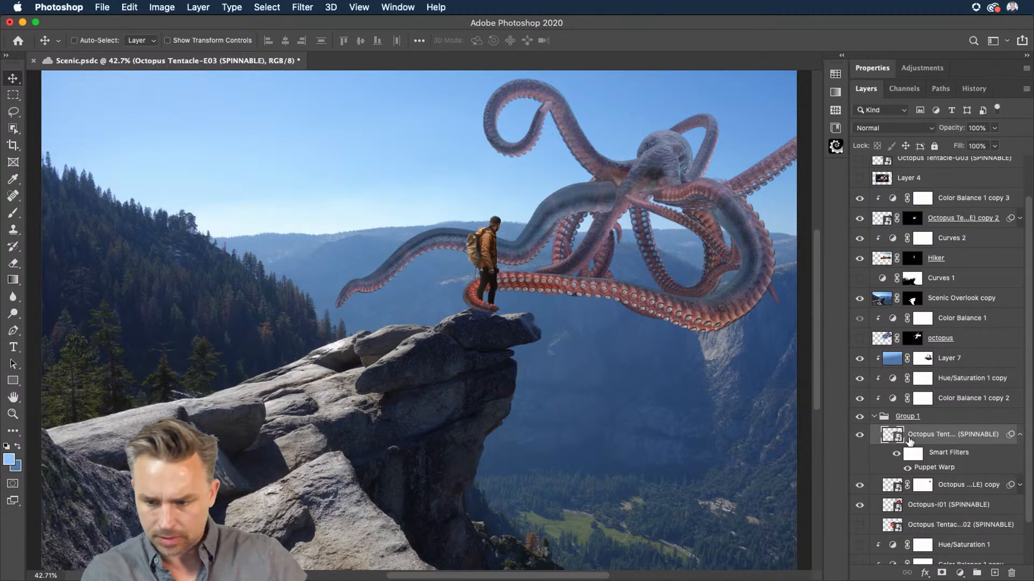
pyautogui.click(859, 436)
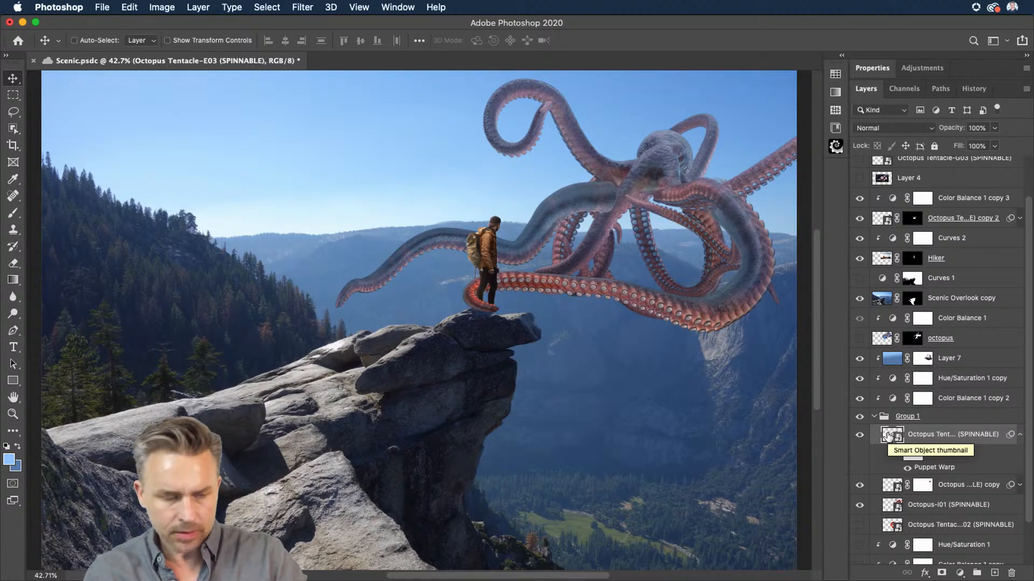
# Step: Reopen Puppet Warp on the tentacle, move its pins to lift the tentacle higher above the hiker, and commit
pyautogui.click(130, 7)
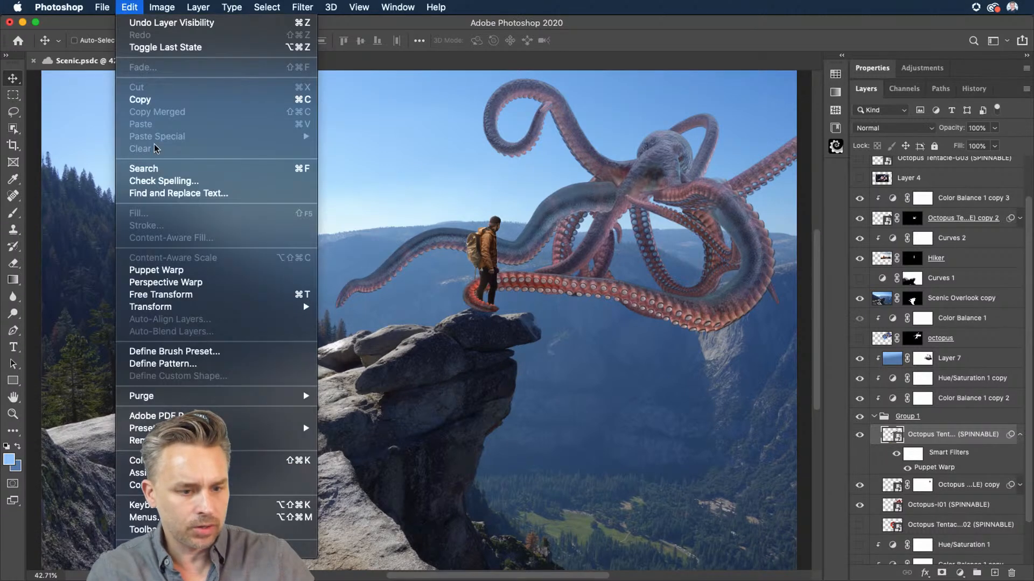
pyautogui.click(167, 269)
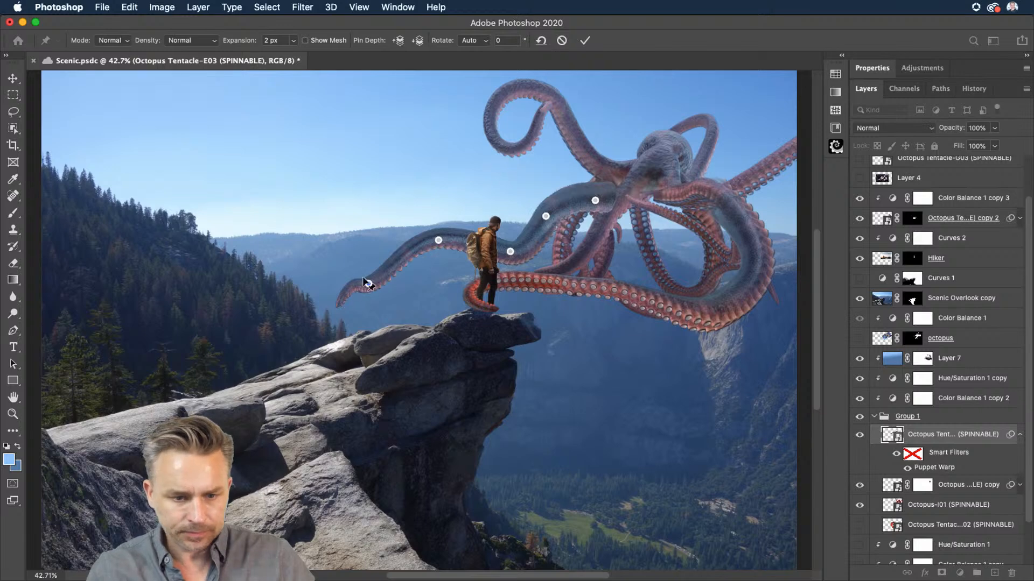
pyautogui.moveTo(595, 200); pyautogui.dragTo(596, 193)
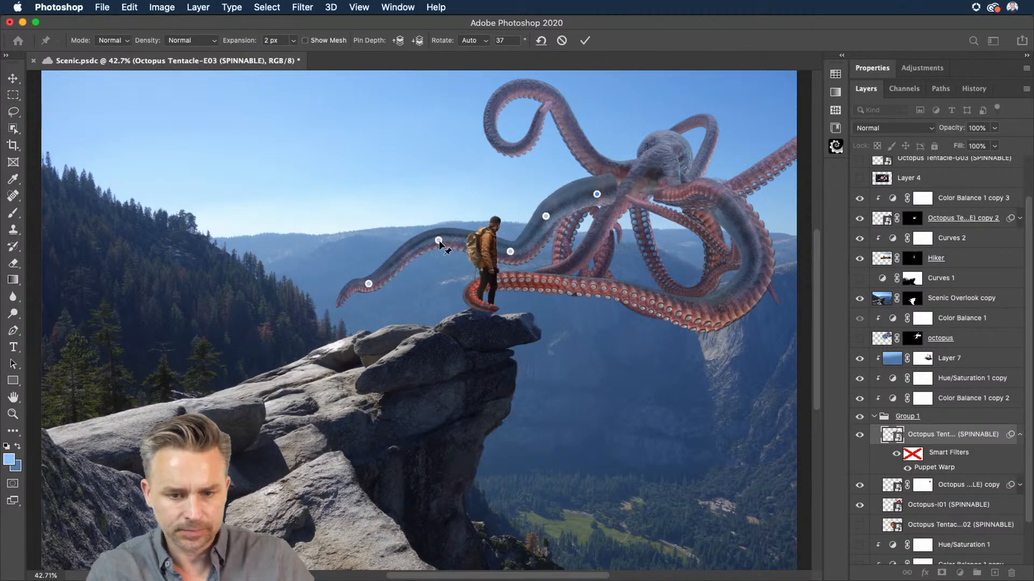
pyautogui.moveTo(438, 240); pyautogui.dragTo(406, 217)
pyautogui.moveTo(368, 284); pyautogui.dragTo(322, 258)
pyautogui.moveTo(511, 253); pyautogui.dragTo(487, 237)
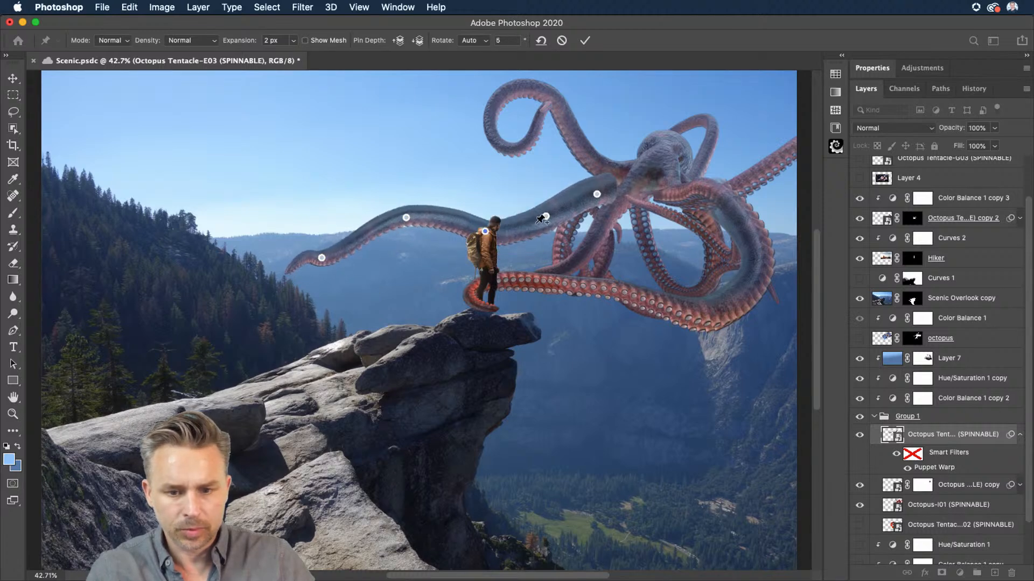
pyautogui.moveTo(546, 218); pyautogui.dragTo(535, 198)
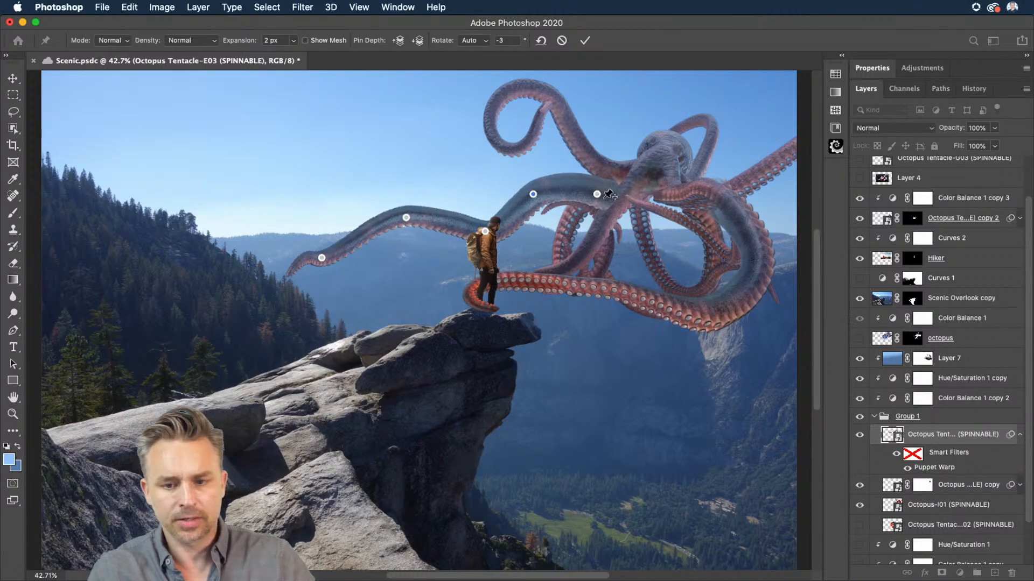
pyautogui.moveTo(597, 195); pyautogui.dragTo(593, 183)
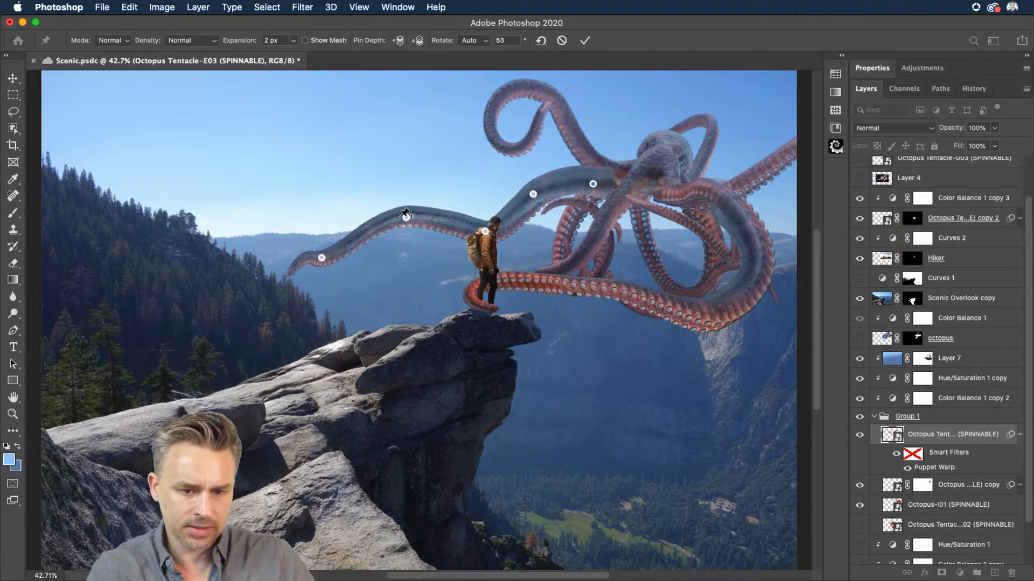
pyautogui.moveTo(486, 232); pyautogui.dragTo(443, 220)
pyautogui.click(444, 214)
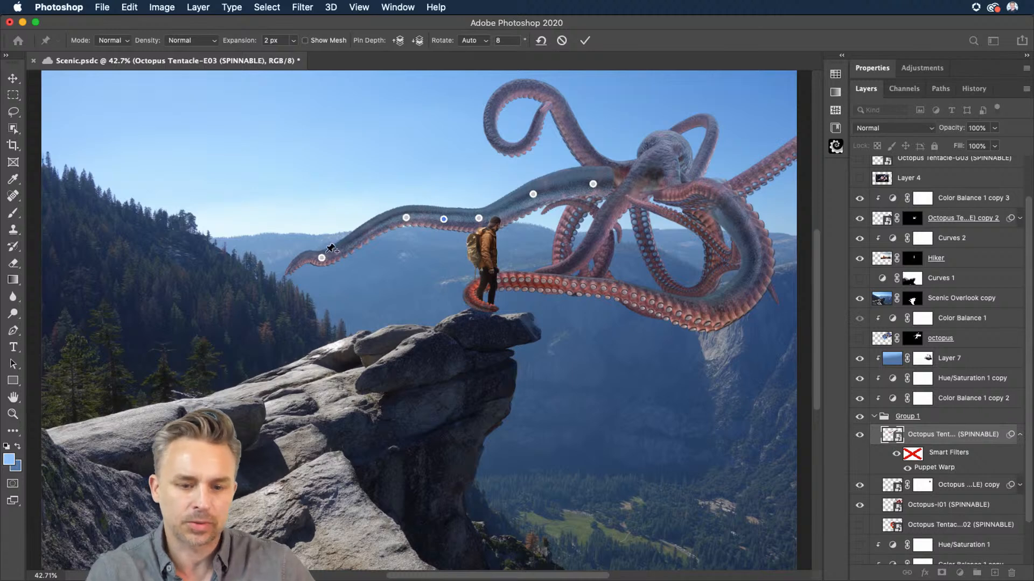
pyautogui.press('Return')
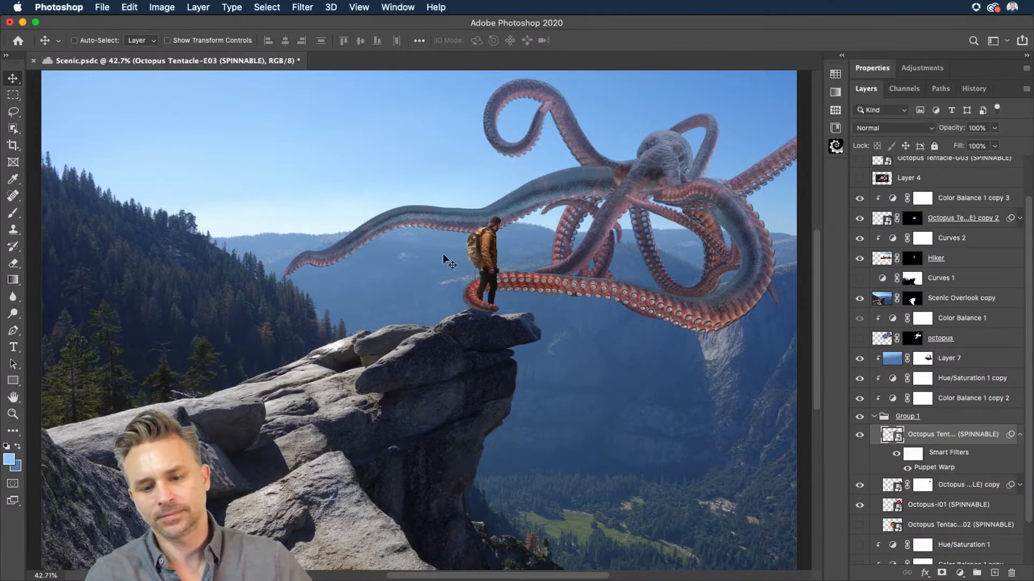
# Step: Move the tentacle layer below Octopus-I01 in Group 1, re-warp it in Distort mode deleting one base pin, then return to Normal
pyautogui.moveTo(937, 440); pyautogui.dragTo(934, 516)
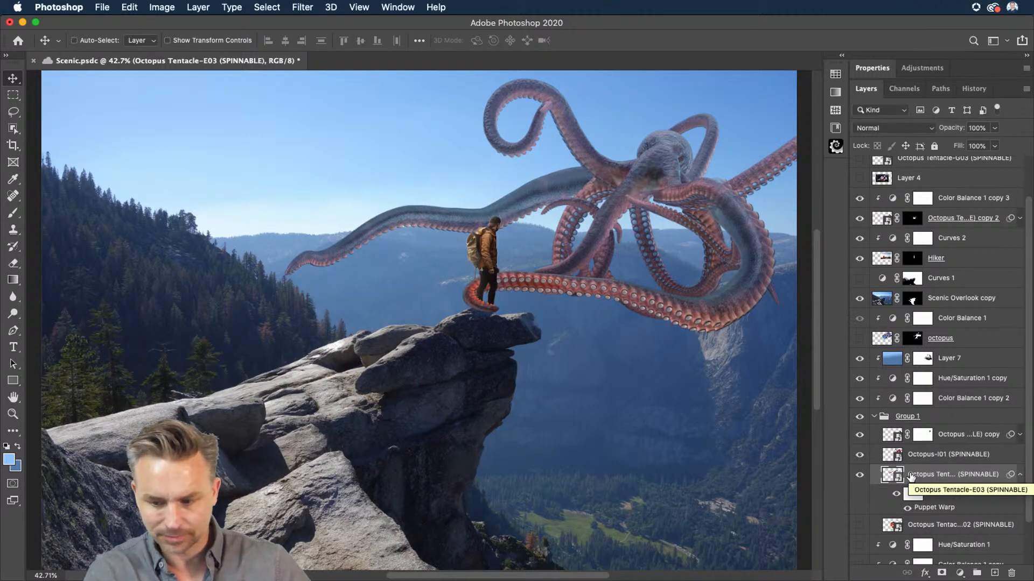
pyautogui.click(129, 7)
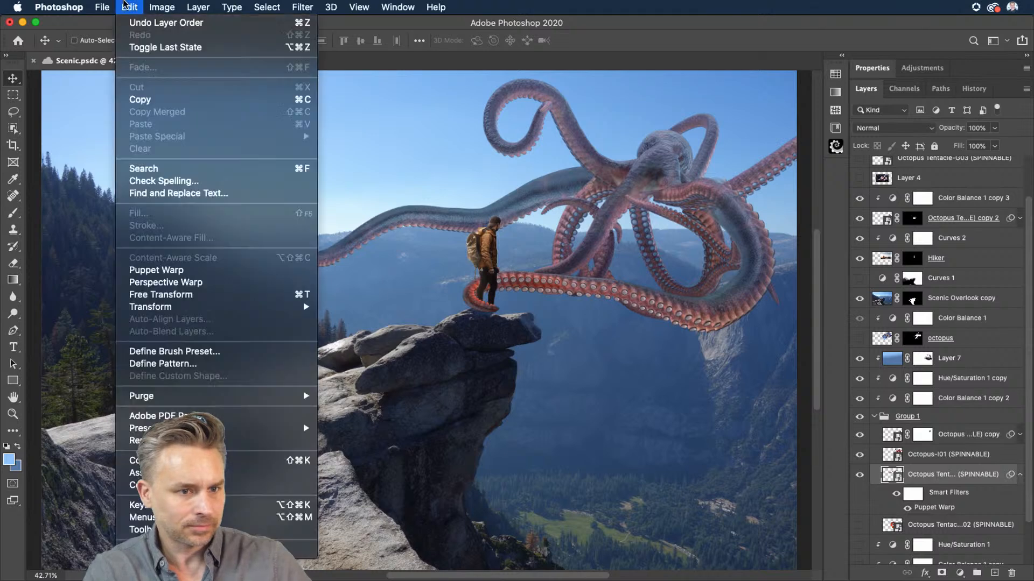
pyautogui.click(156, 270)
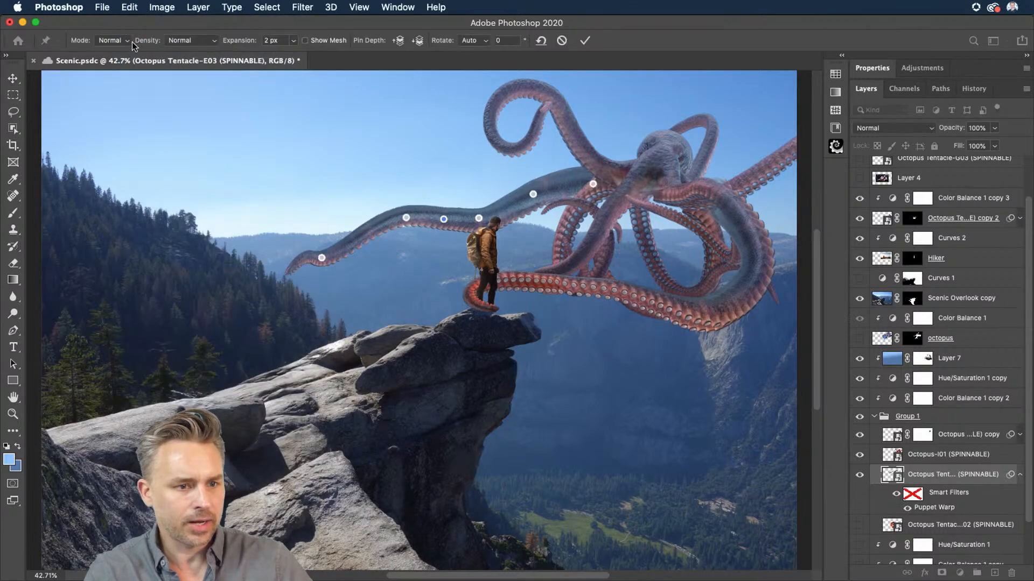
pyautogui.click(107, 49)
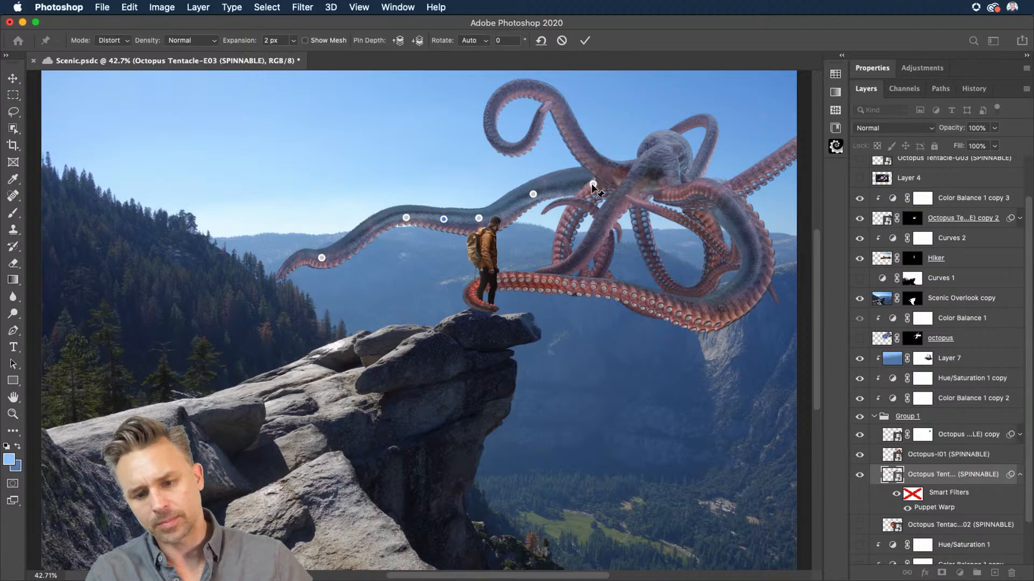
pyautogui.moveTo(593, 183); pyautogui.dragTo(564, 192)
pyautogui.click(563, 196)
pyautogui.press('Delete')
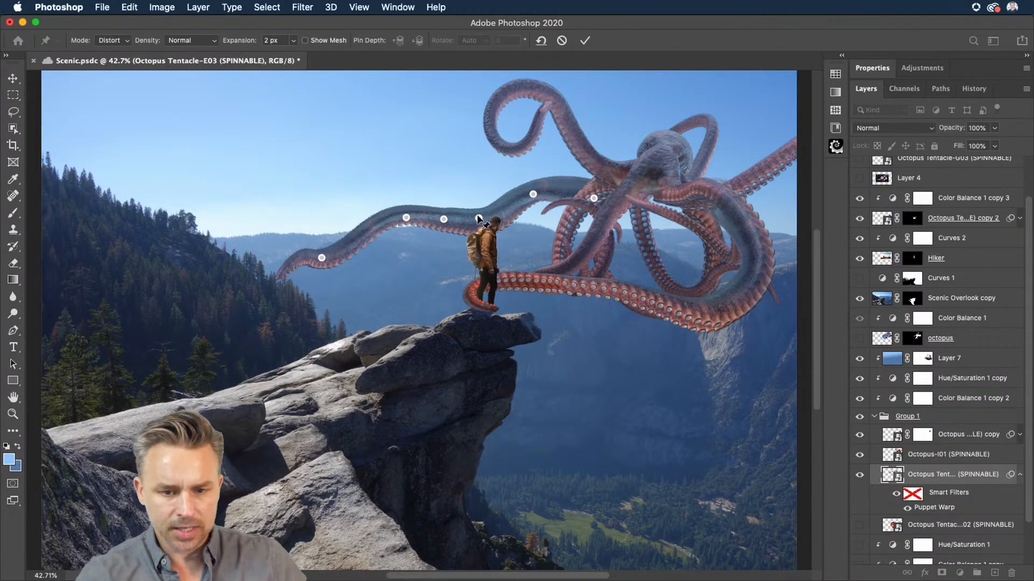
pyautogui.moveTo(478, 218); pyautogui.dragTo(453, 236)
pyautogui.click(112, 40)
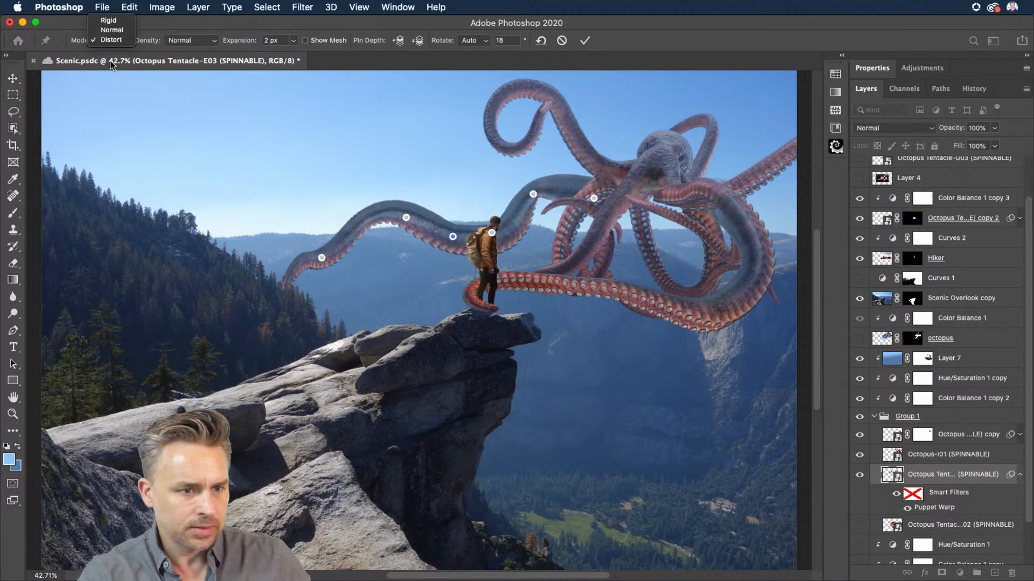
pyautogui.click(111, 31)
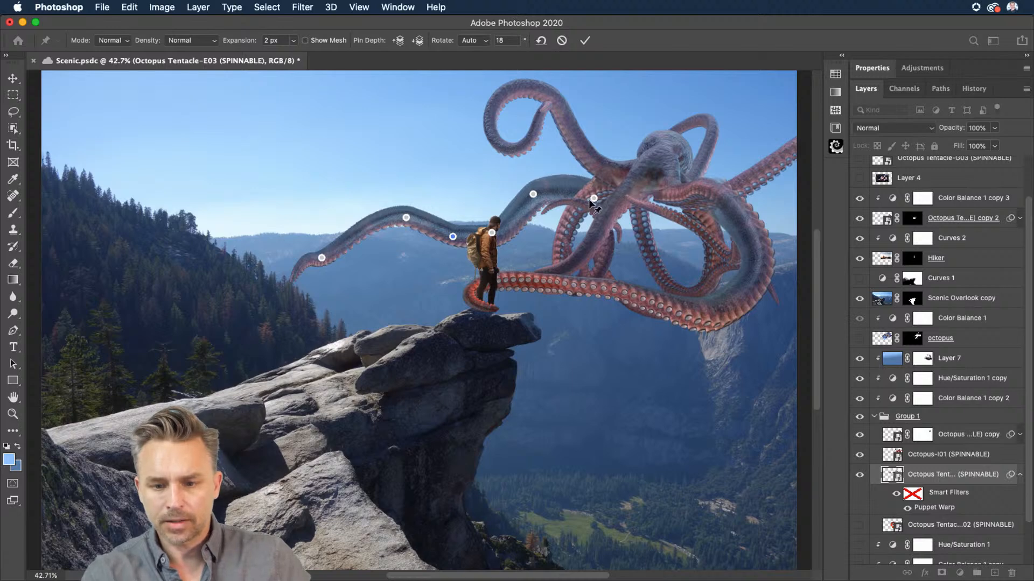
# Step: Commit the tentacle's Puppet Warp
pyautogui.press('super+minus')
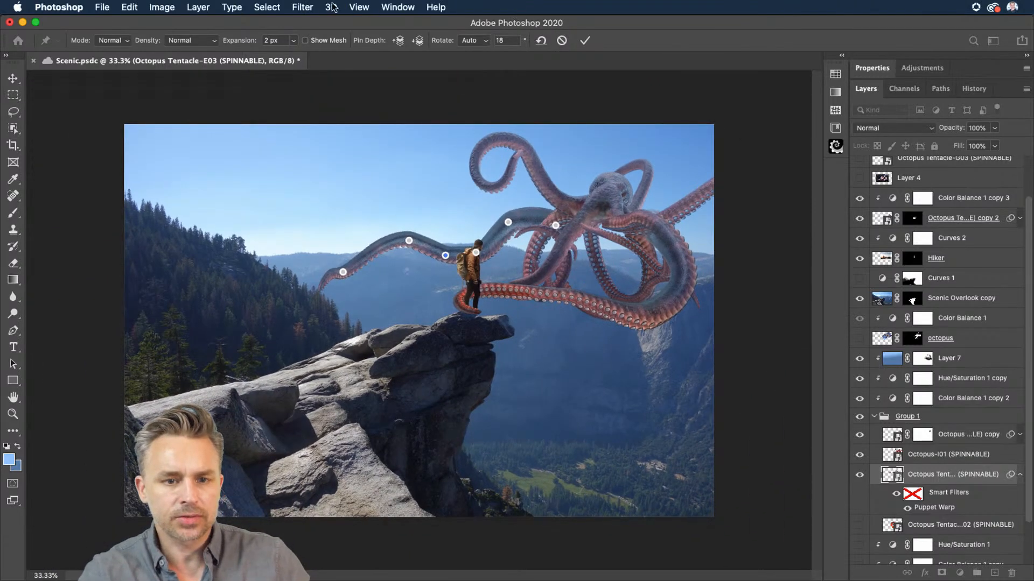
pyautogui.click(387, 6)
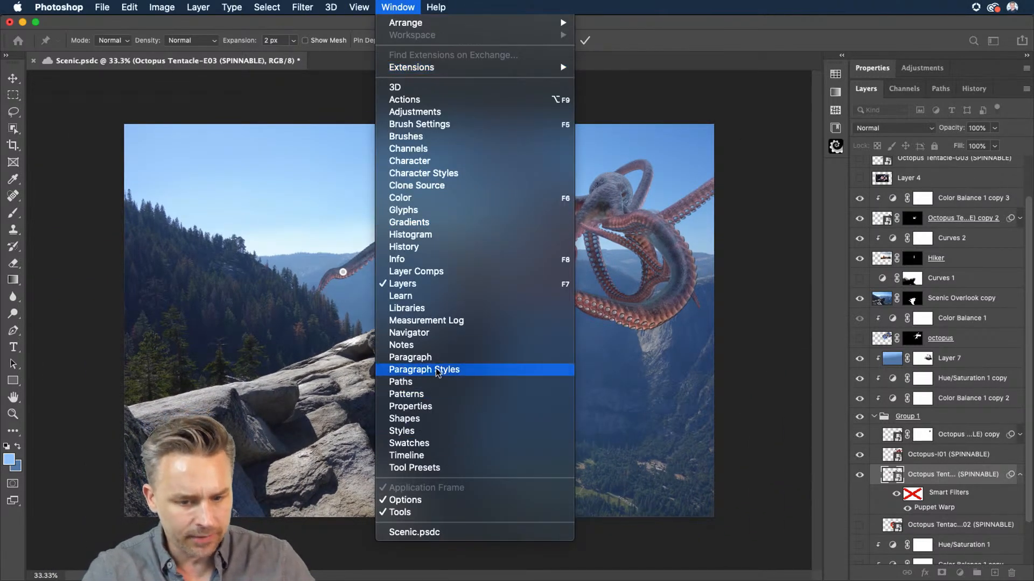
pyautogui.click(436, 334)
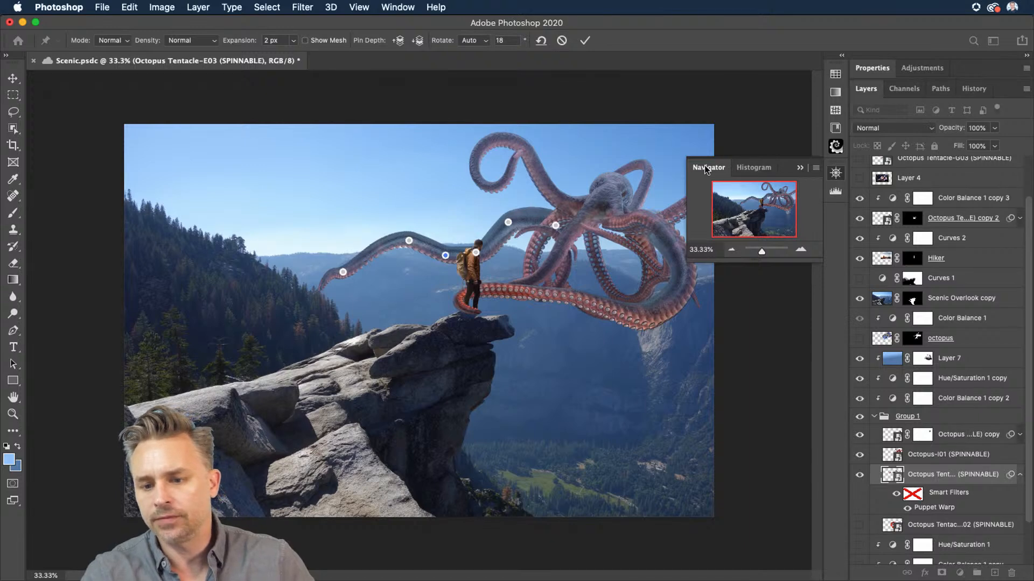
pyautogui.moveTo(707, 170); pyautogui.dragTo(313, 103)
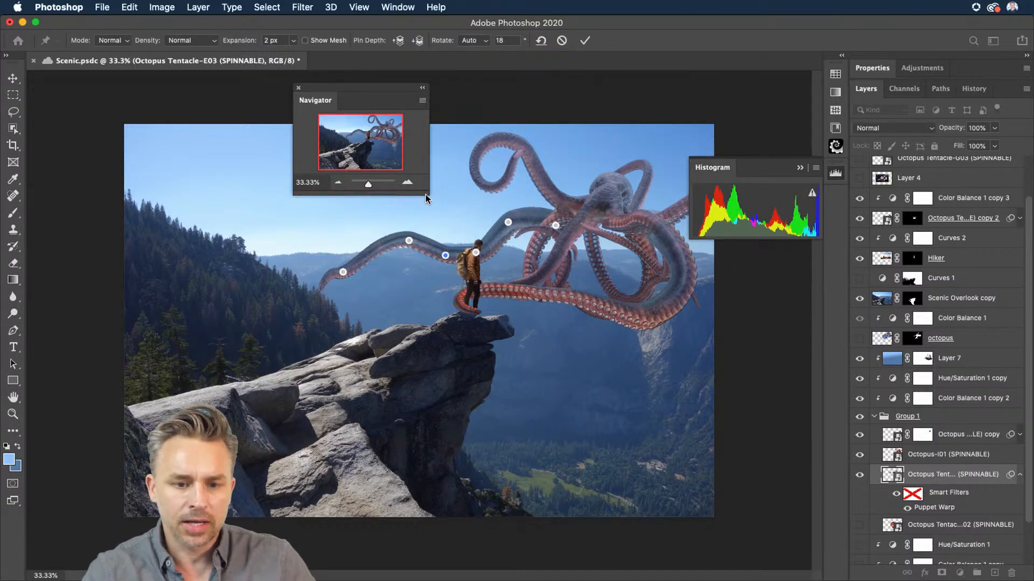
pyautogui.moveTo(427, 194); pyautogui.dragTo(670, 376)
pyautogui.click(298, 88)
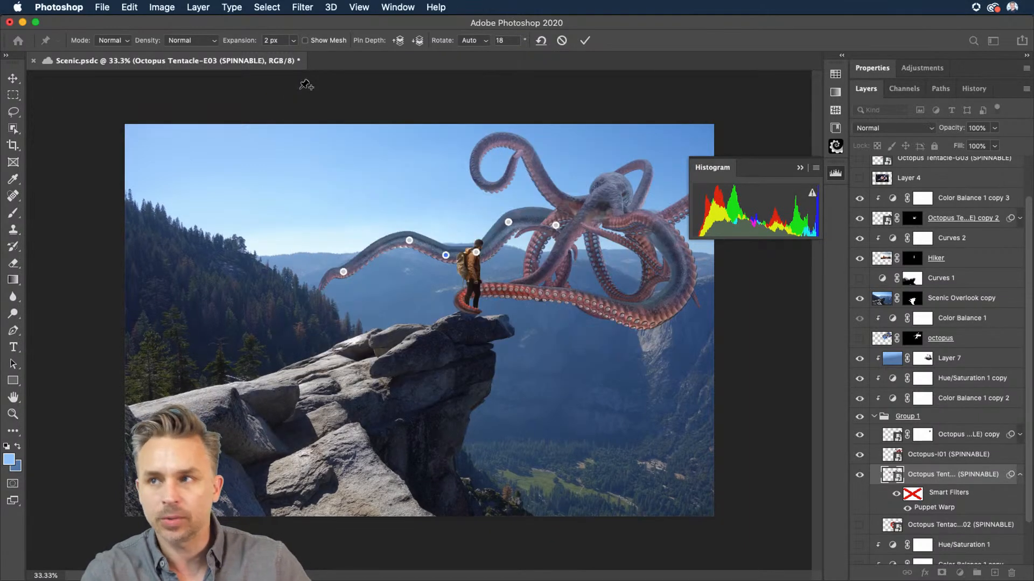
pyautogui.click(797, 168)
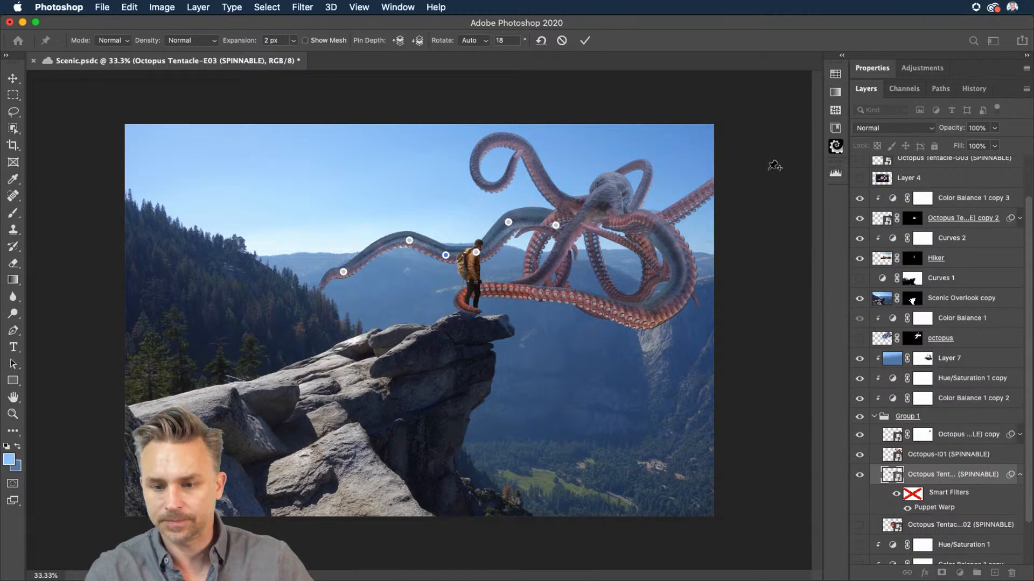
pyautogui.press('Return')
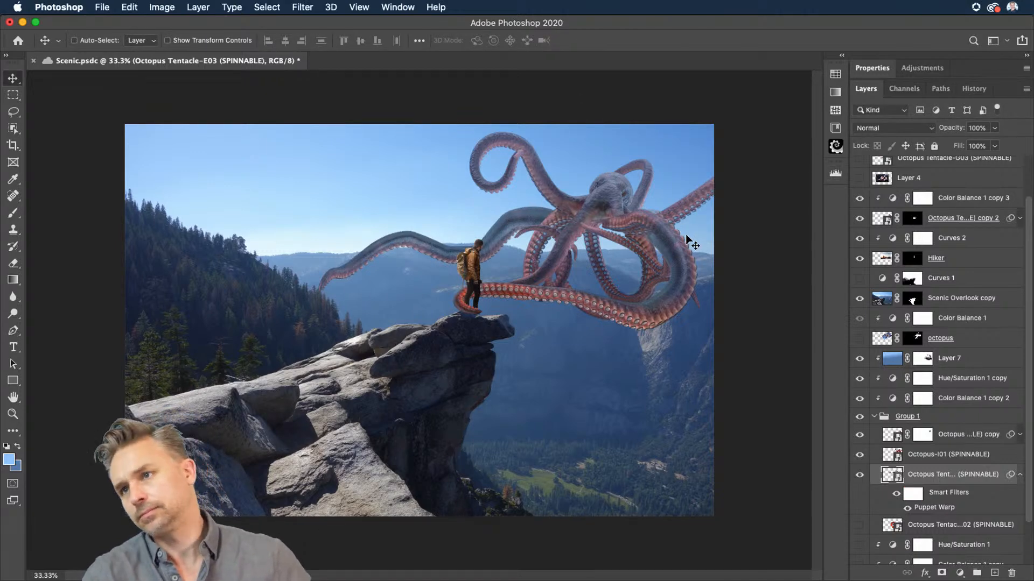
# Step: Add a Color Lookup adjustment layer at the top of the layer stack using the 2Strip.look LUT
pyautogui.scroll(2, 938, 182)
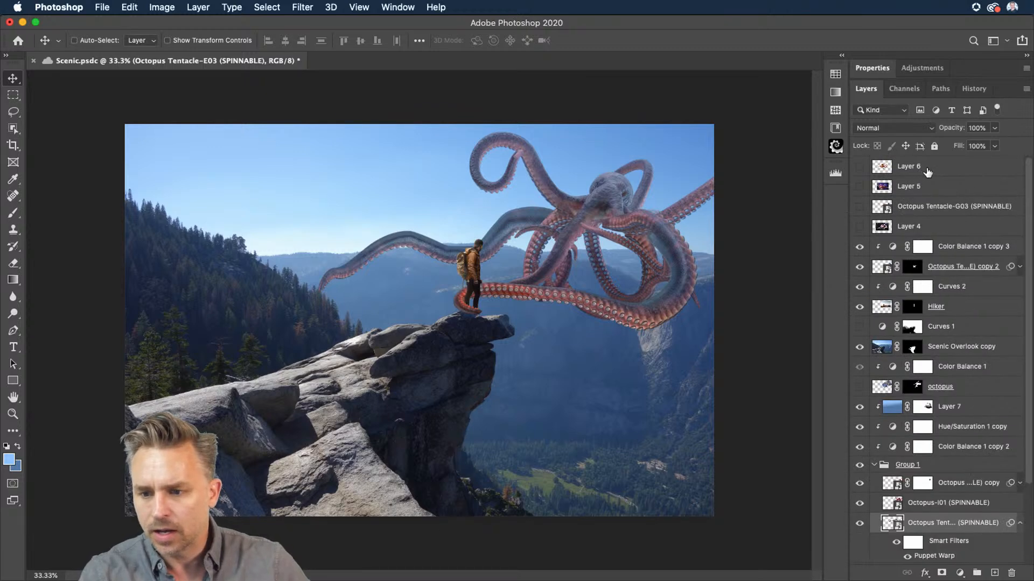
pyautogui.click(927, 172)
pyautogui.click(959, 573)
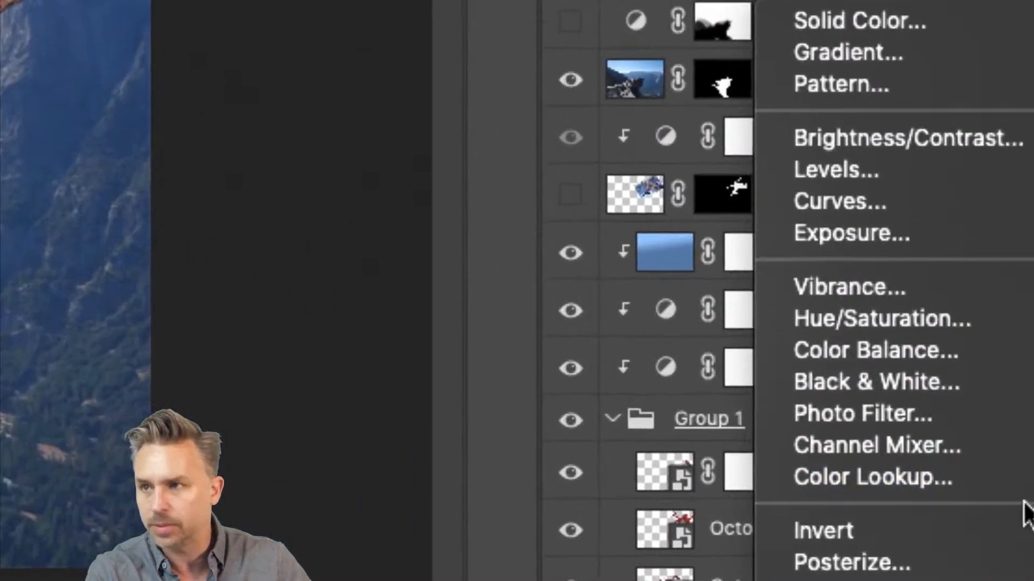
pyautogui.click(1003, 488)
pyautogui.click(915, 111)
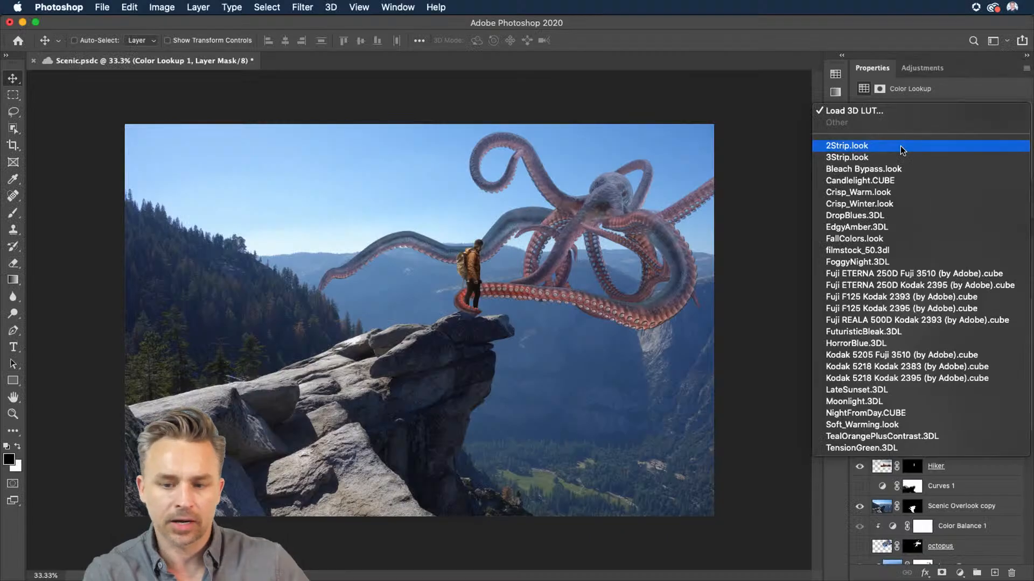
pyautogui.click(900, 146)
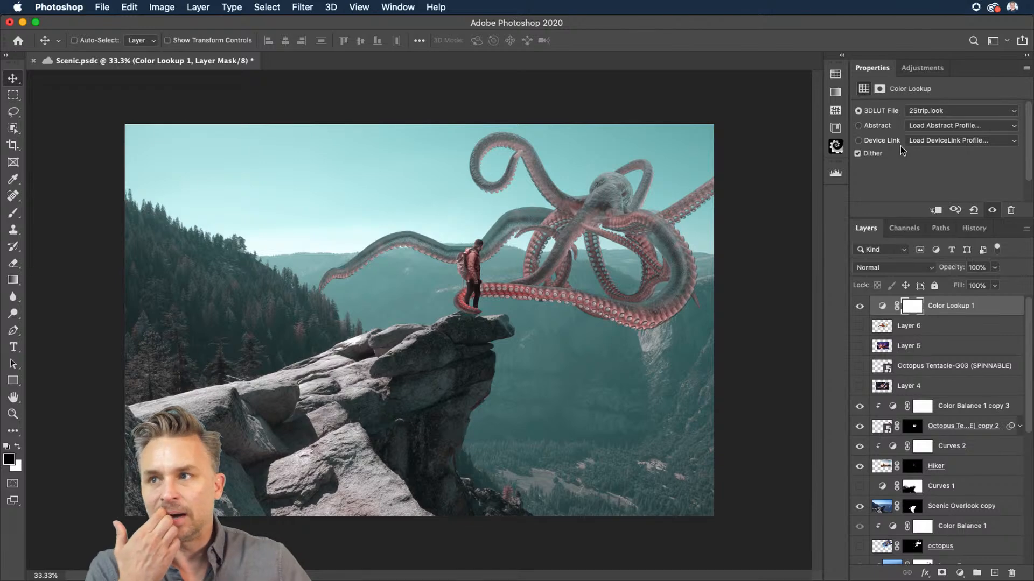
# Step: Duplicate the Color Lookup layer and try the Bleach Bypass.look and Candlelight.CUBE LUTs on the copy
pyautogui.click(926, 110)
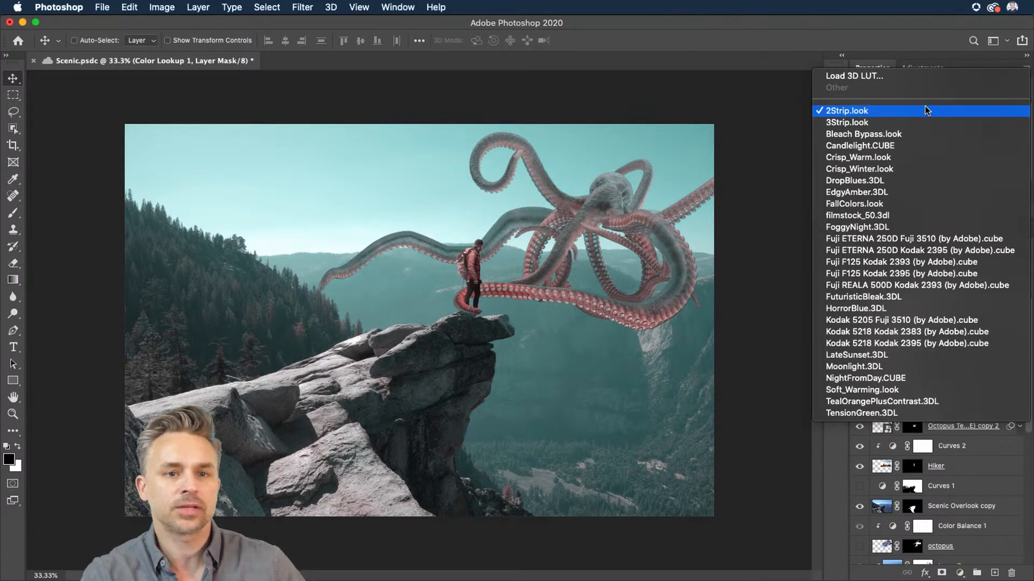
pyautogui.click(926, 110)
pyautogui.press('super+j')
pyautogui.click(934, 111)
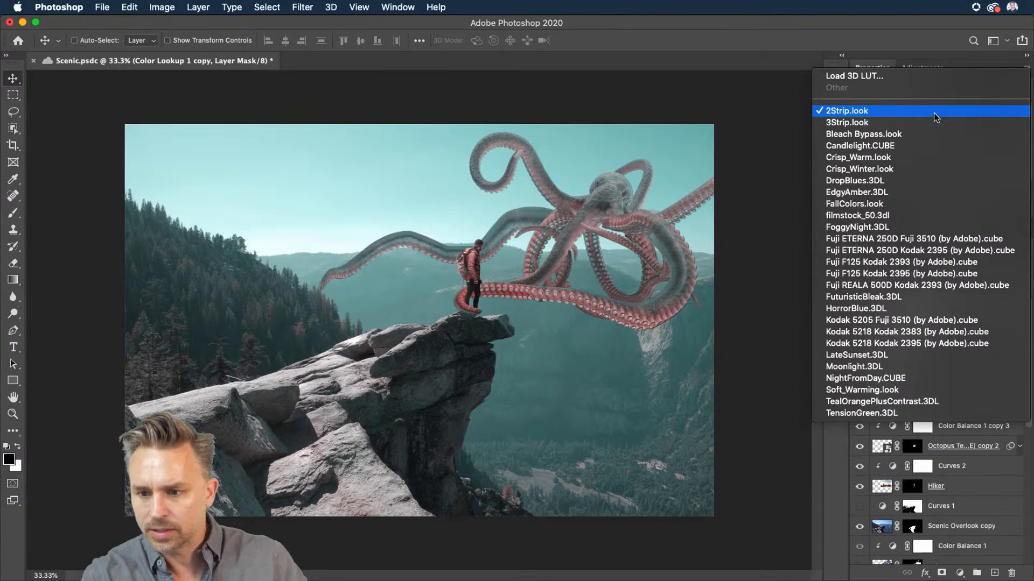
pyautogui.click(924, 133)
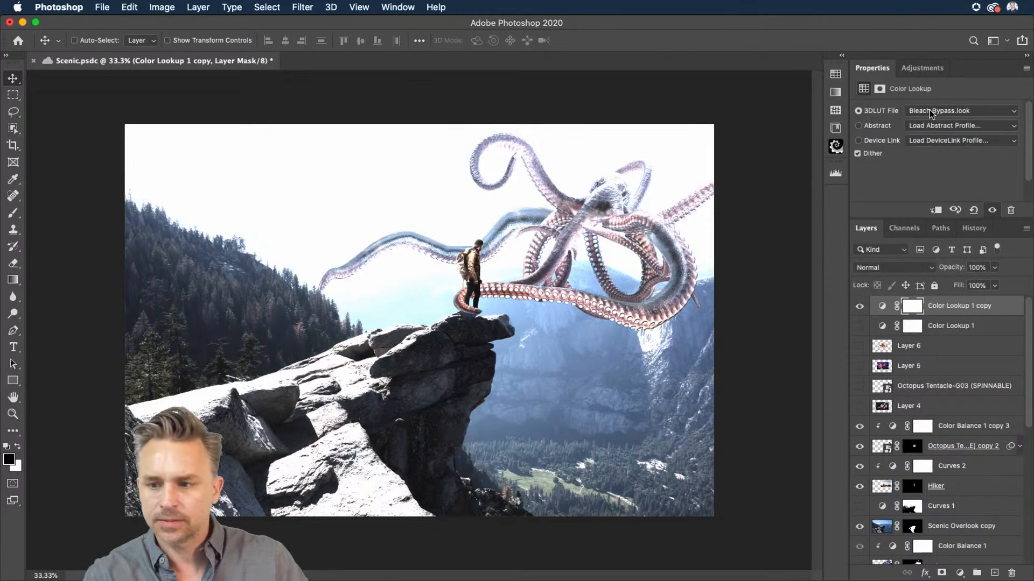
pyautogui.click(929, 110)
pyautogui.click(930, 124)
pyautogui.click(934, 110)
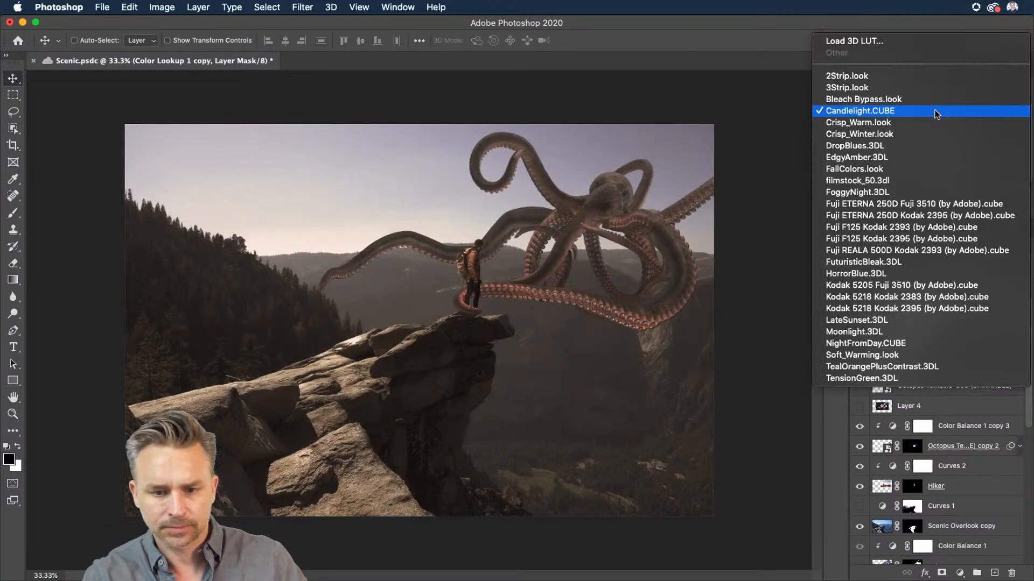
pyautogui.click(936, 110)
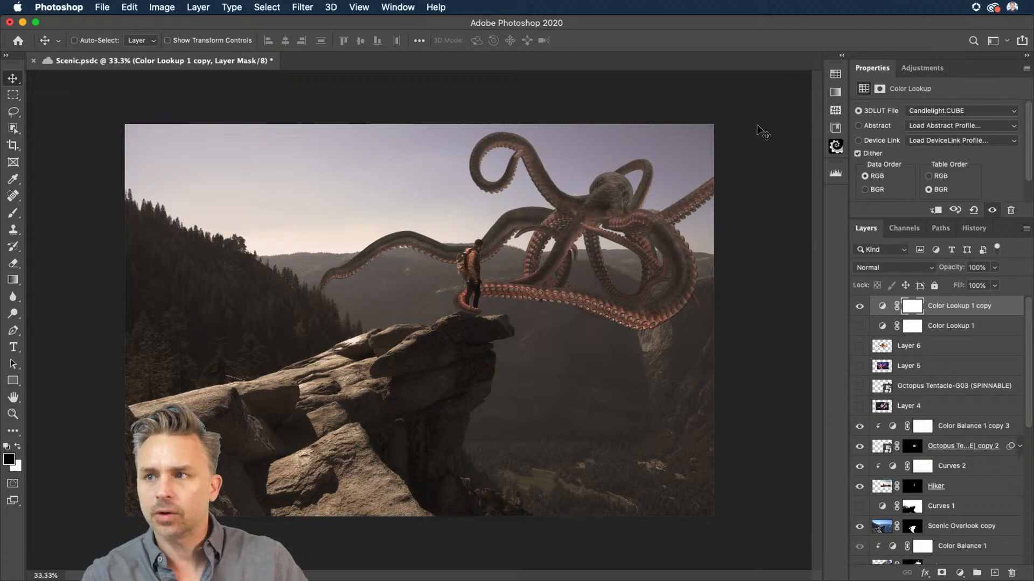
# Step: Toggle the Color Lookup copy's visibility off and on to compare the grade
pyautogui.click(876, 308)
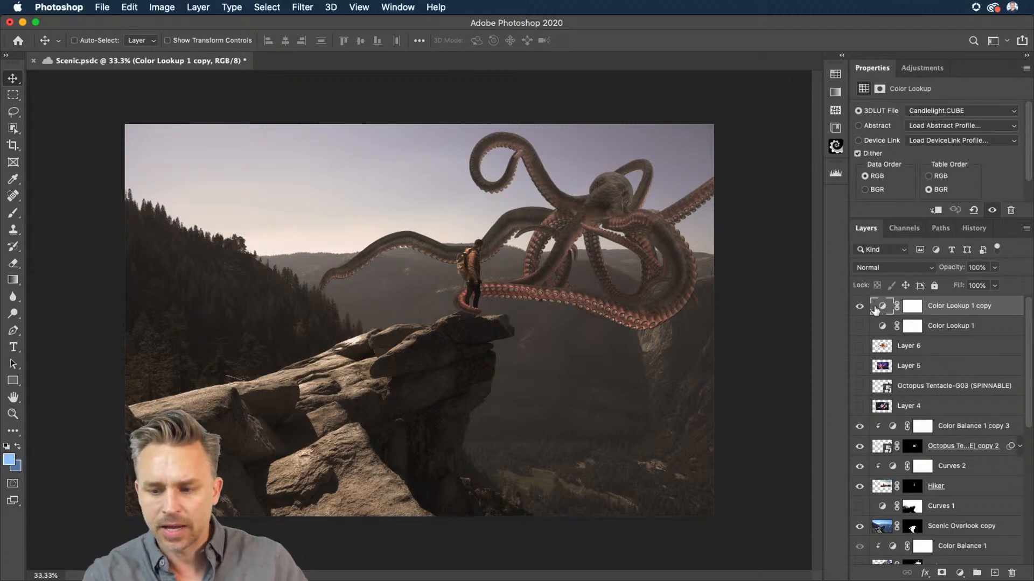
pyautogui.click(860, 307)
pyautogui.click(860, 307)
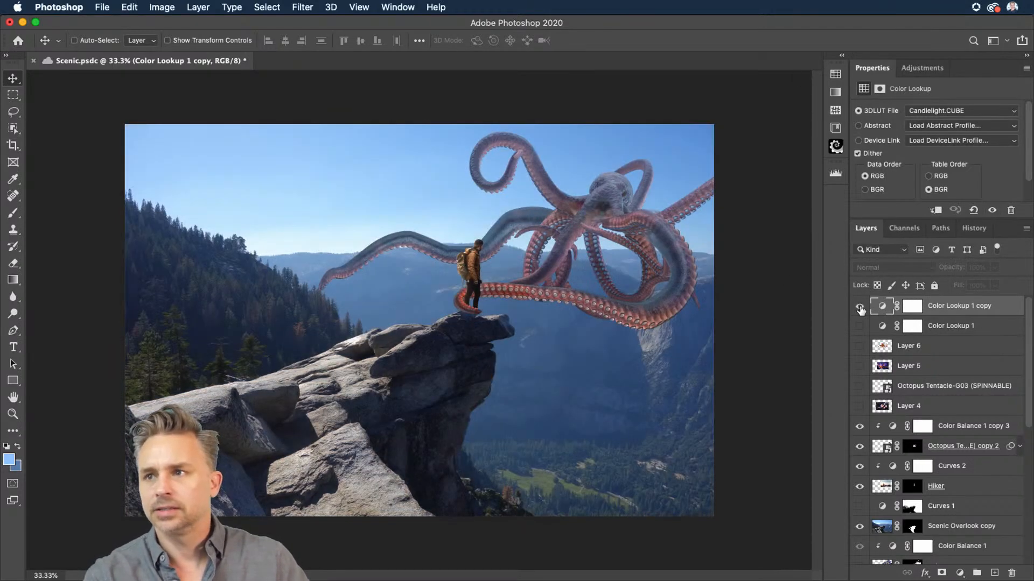
pyautogui.click(860, 307)
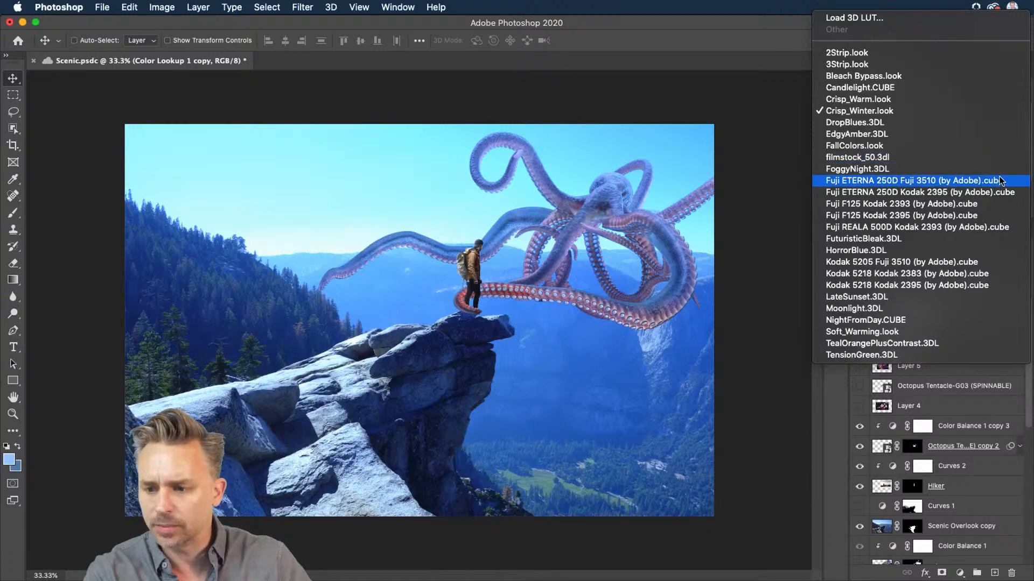
# Step: Set the copy's LUT to Fuji ETERNA 250D Kodak 2395 (by Adobe).cube and toggle its visibility to compare
pyautogui.click(991, 162)
pyautogui.press('Down')
pyautogui.click(860, 307)
pyautogui.click(860, 306)
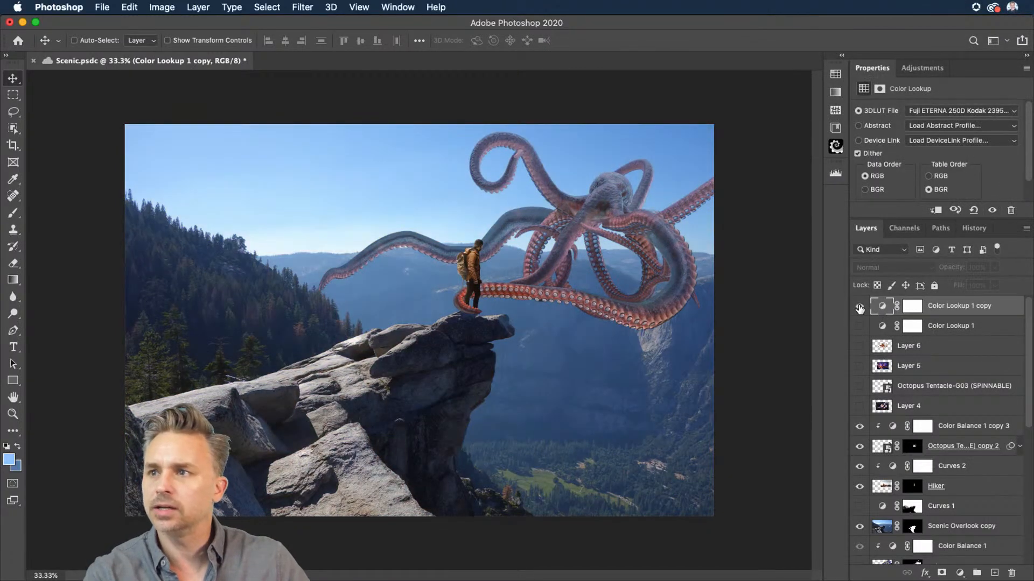
# Step: Try the Fuji F125 Kodak 2393 and Fuji F125 Kodak 2395 LUTs on the Color Lookup copy, then set it to FuturisticBleak.3DL
pyautogui.click(953, 111)
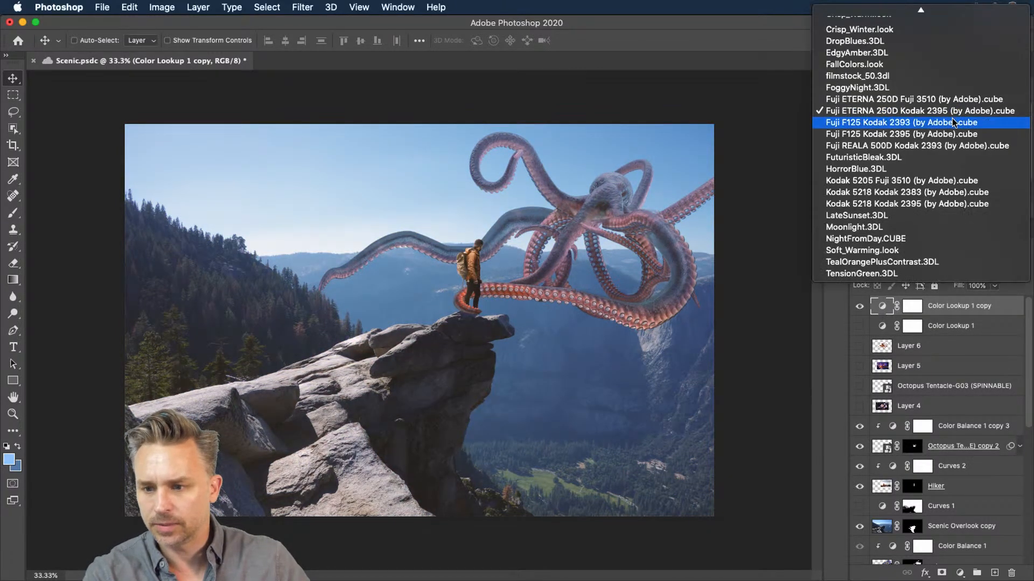
pyautogui.click(952, 121)
pyautogui.click(955, 110)
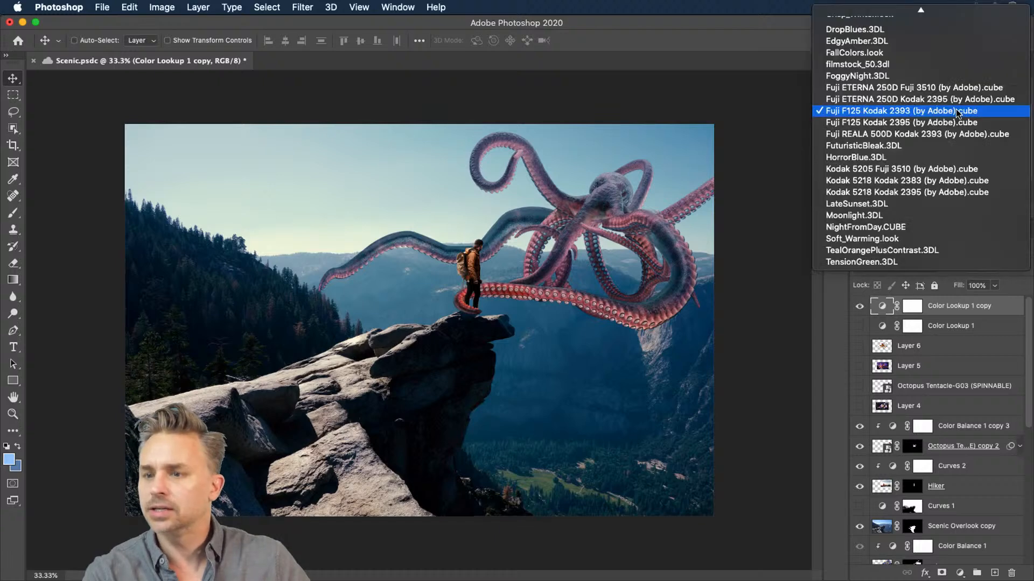
pyautogui.click(955, 111)
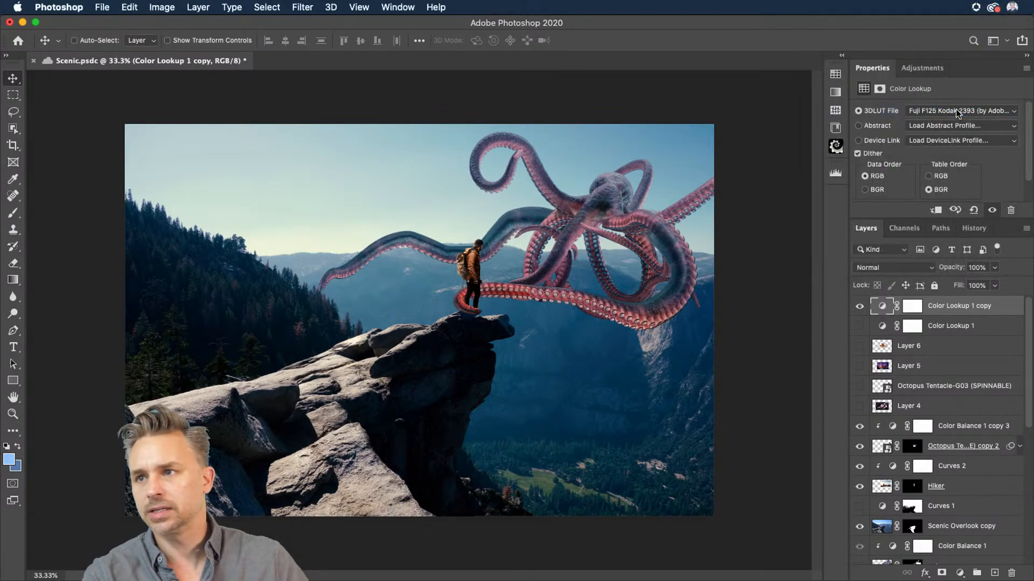
pyautogui.click(958, 111)
pyautogui.click(955, 121)
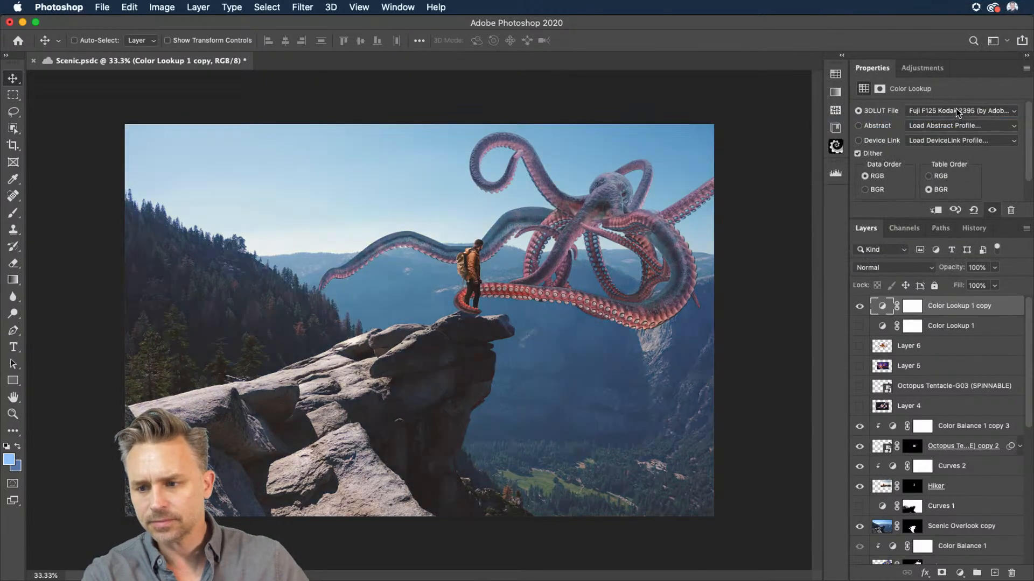
pyautogui.click(955, 110)
pyautogui.click(955, 134)
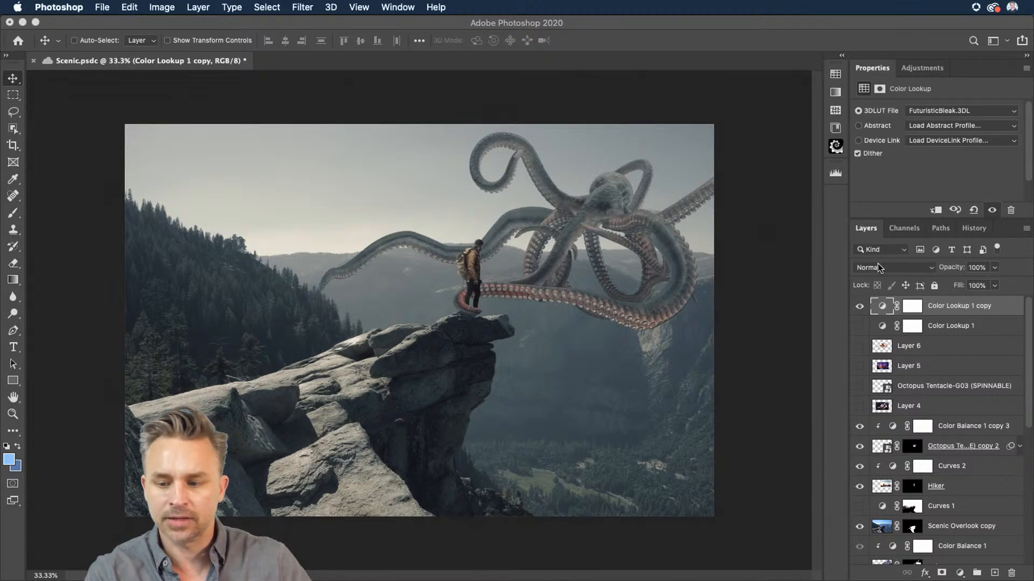
# Step: Toggle the Octopus-I01 (SPINNABLE) layer's visibility off and on inside Group 1 to compare
pyautogui.doubleClick(962, 66)
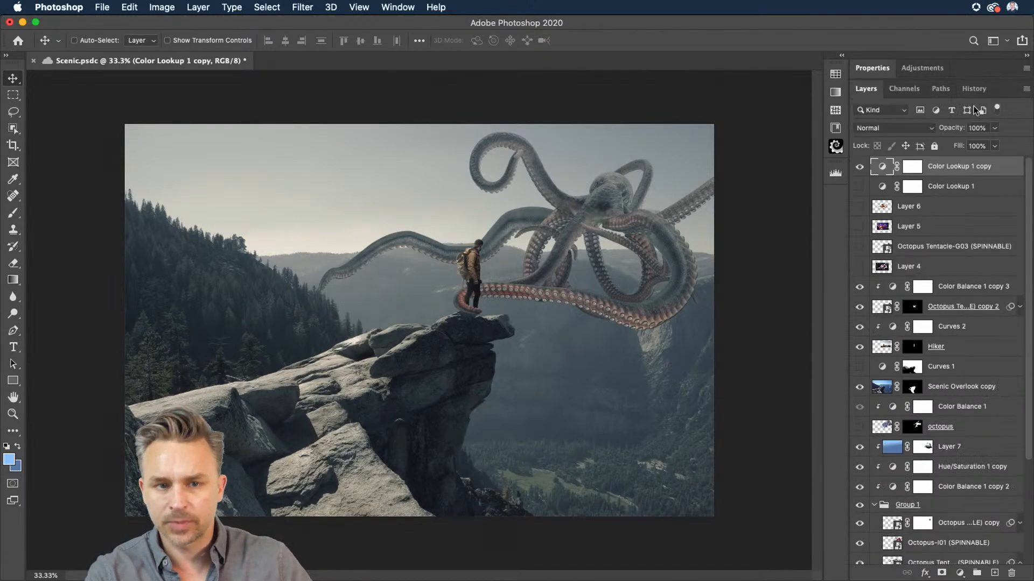
pyautogui.scroll(-5, 893, 446)
pyautogui.click(930, 442)
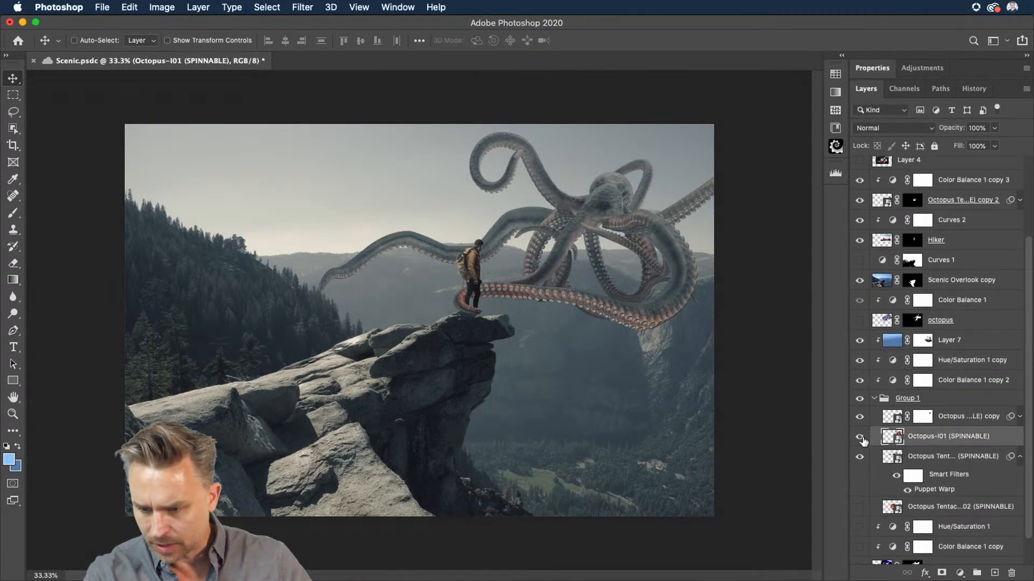
pyautogui.click(860, 437)
pyautogui.click(860, 437)
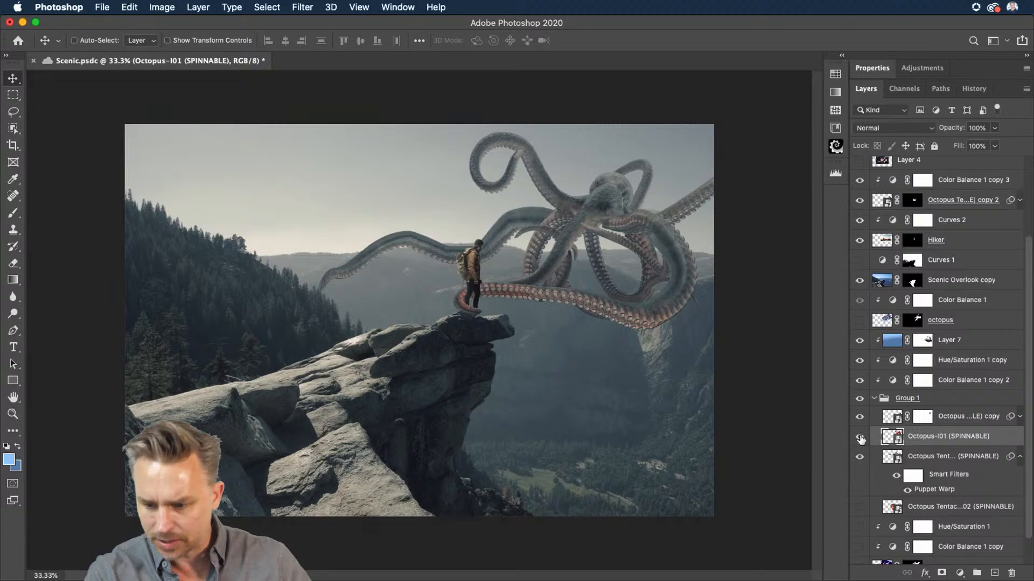
# Step: Paint on the octopus tentacle copy's layer mask with a 90 px brush to hide part of the tentacle, then reduce the brush to 50 px
pyautogui.click(923, 417)
pyautogui.press('b')
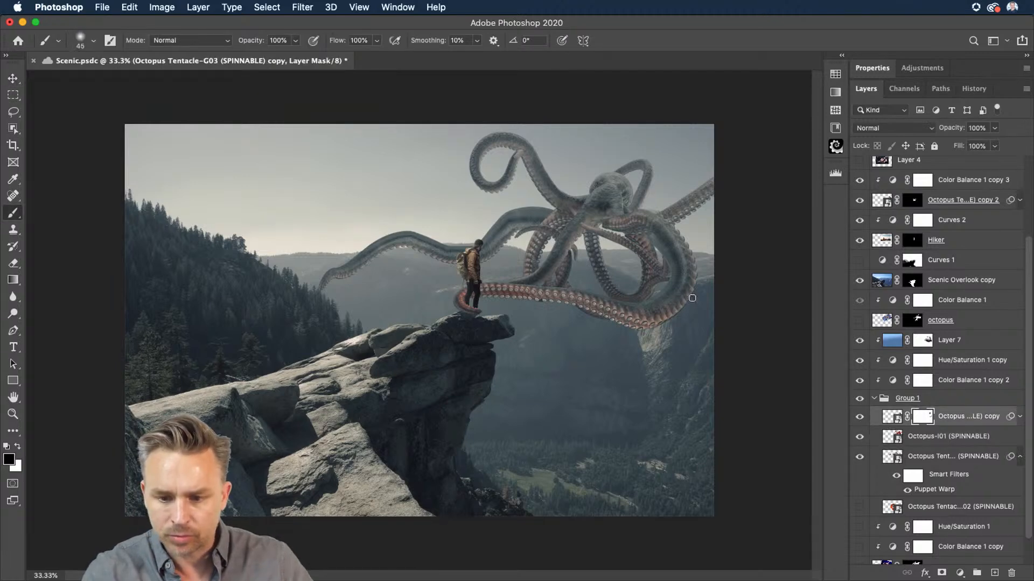
pyautogui.press(']')
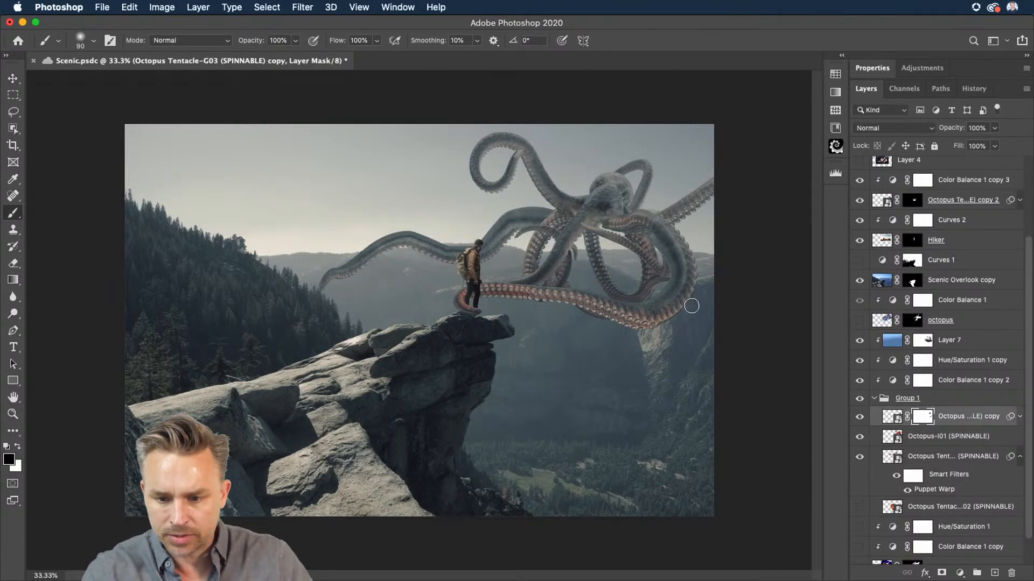
pyautogui.moveTo(692, 304); pyautogui.dragTo(644, 338)
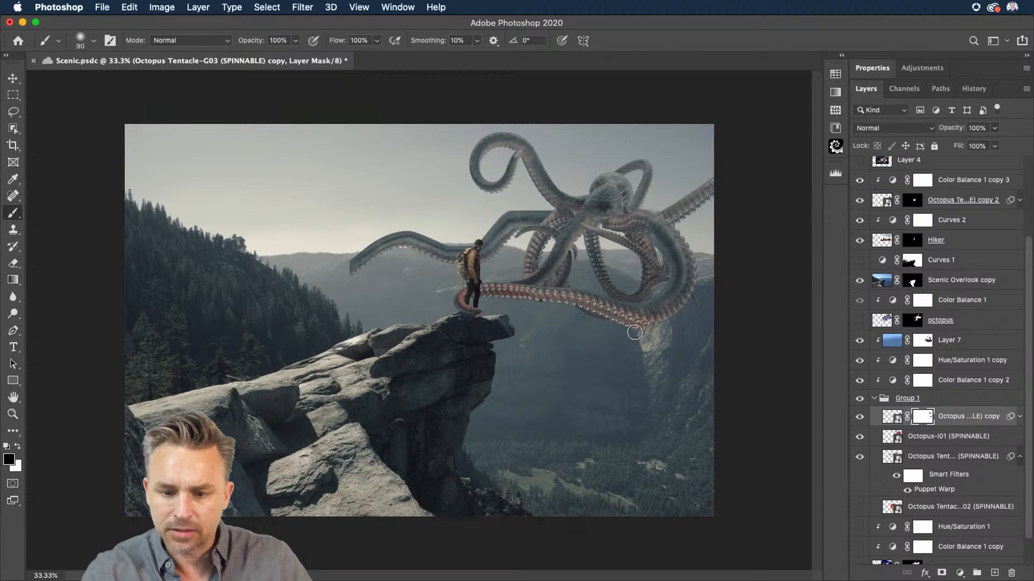
pyautogui.press('[')
pyautogui.press('[')
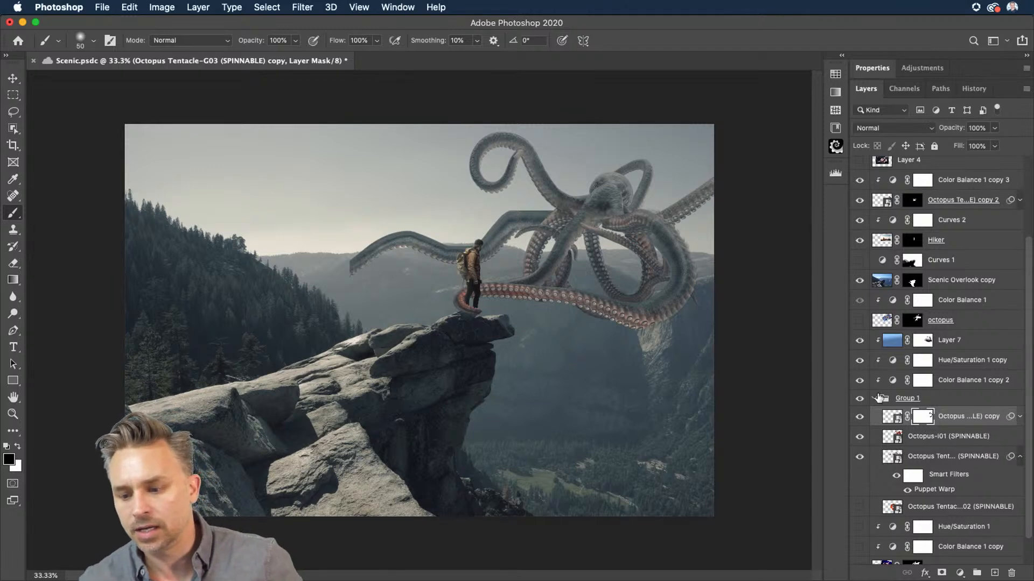
# Step: Remove the background from the Layer 4 octopus photo with the Remove Background quick action, then hide the layer
pyautogui.click(881, 67)
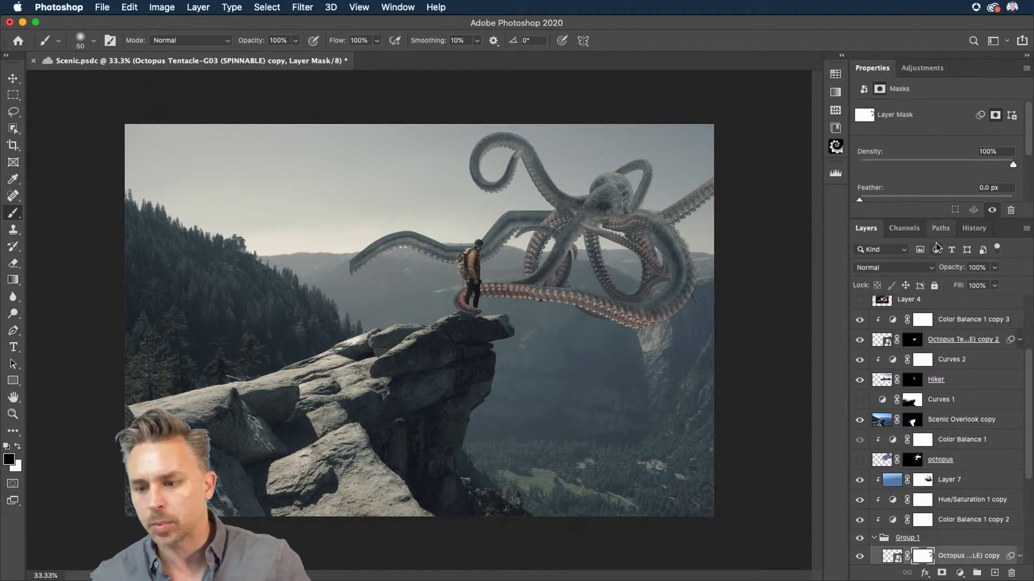
pyautogui.moveTo(937, 218); pyautogui.dragTo(943, 325)
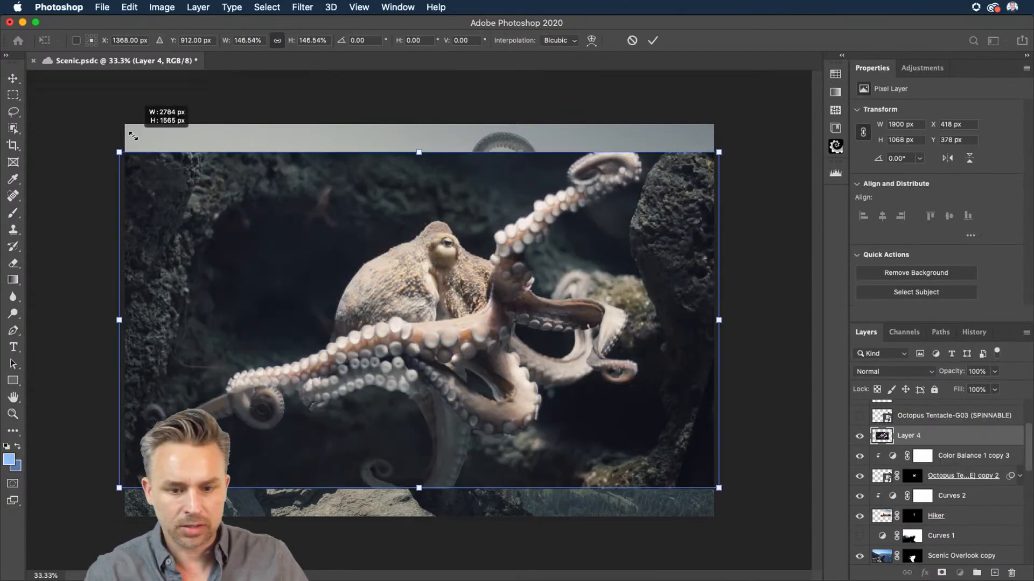
pyautogui.moveTo(120, 155); pyautogui.dragTo(130, 158)
pyautogui.press('Return')
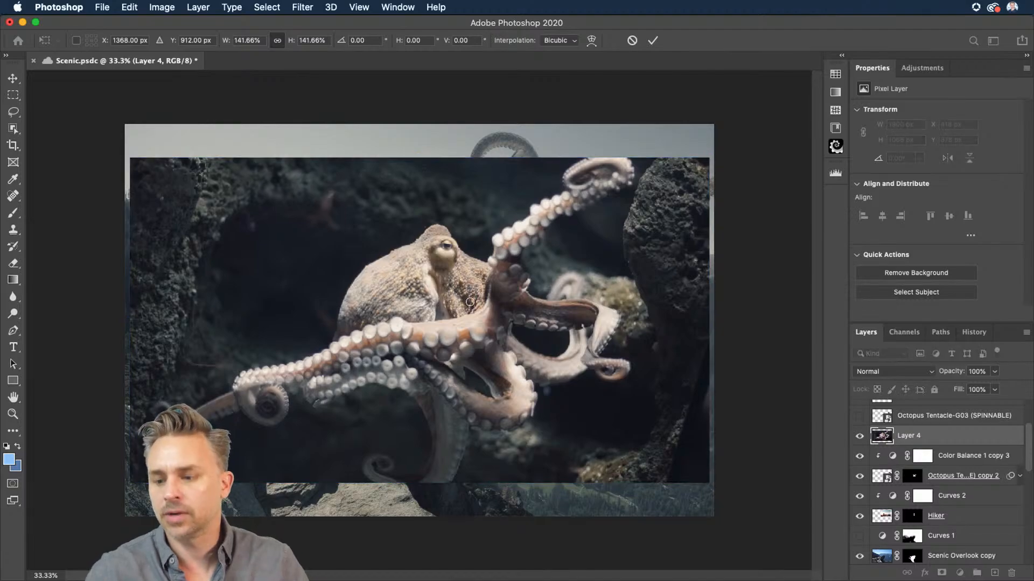
pyautogui.press('b')
pyautogui.click(940, 274)
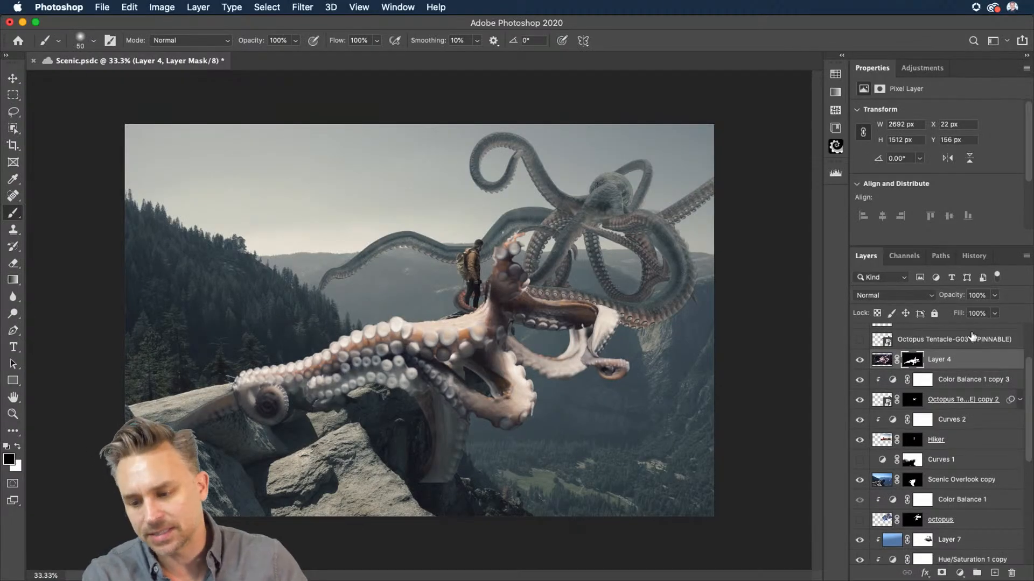
pyautogui.scroll(4, 972, 336)
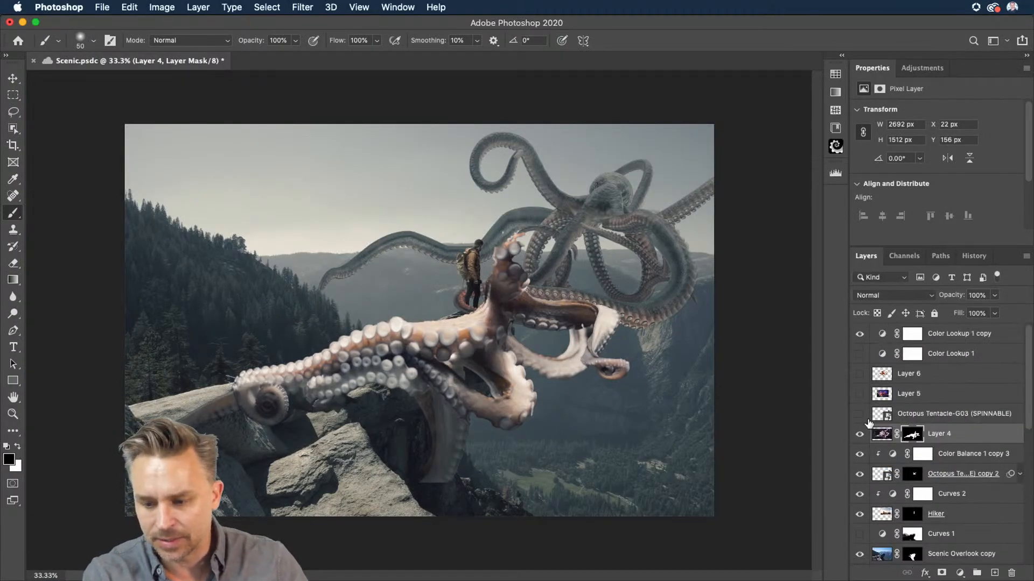
pyautogui.click(860, 433)
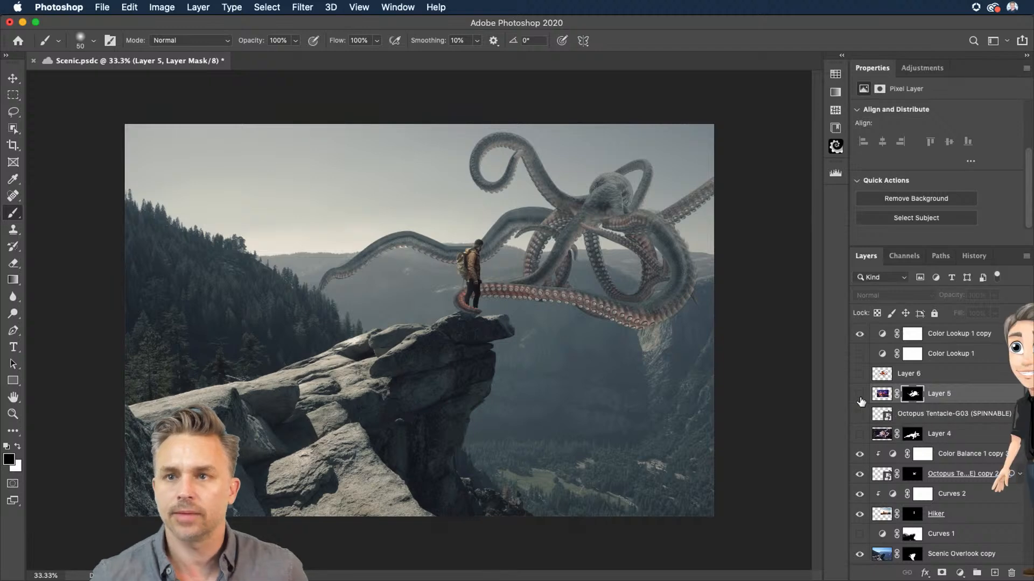